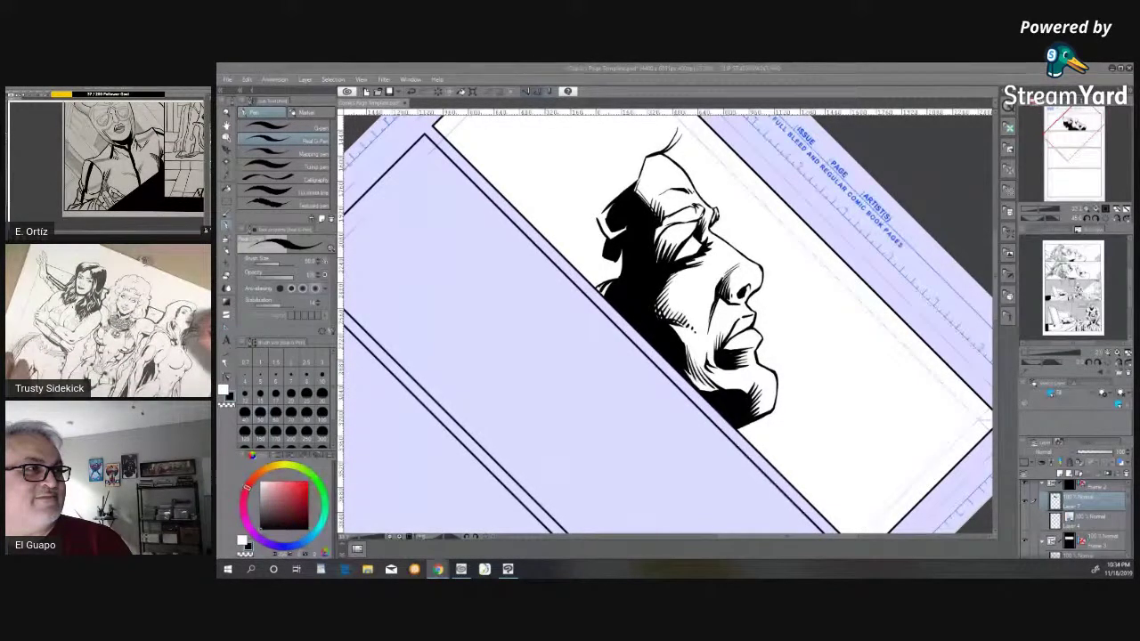
{"action": "key", "text": "alt+Tab"}
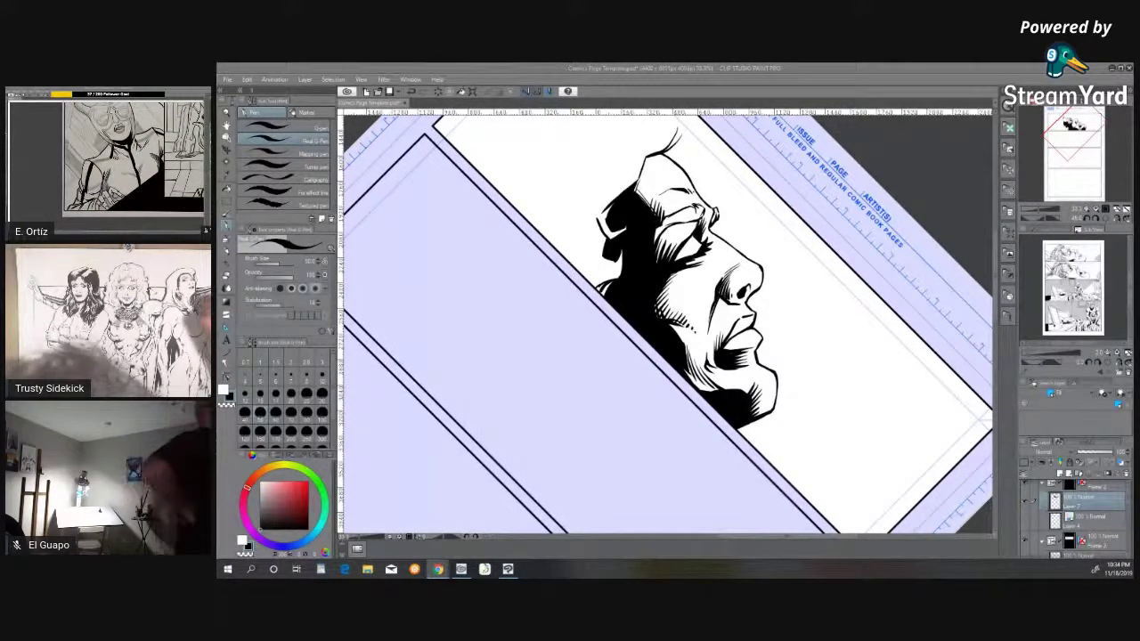
{"action": "key", "text": "p"}
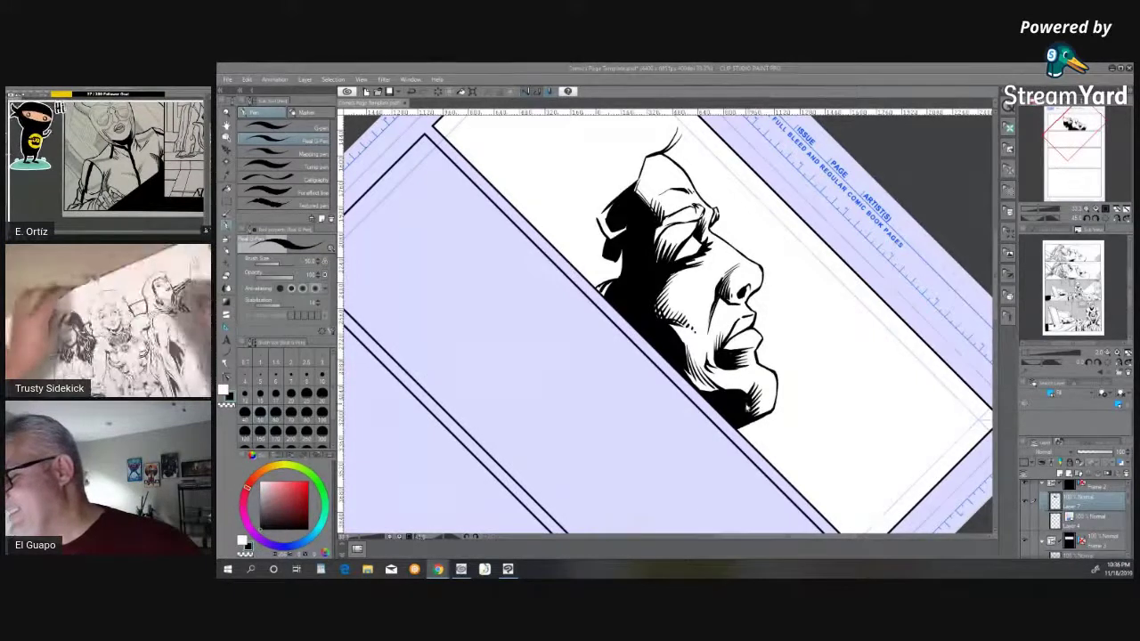
- Raise the opacity of the pencil sketch layer below the frame folders so the sketch shows faintly beneath the inks
{"action": "left_click", "coordinate": [747, 399]}
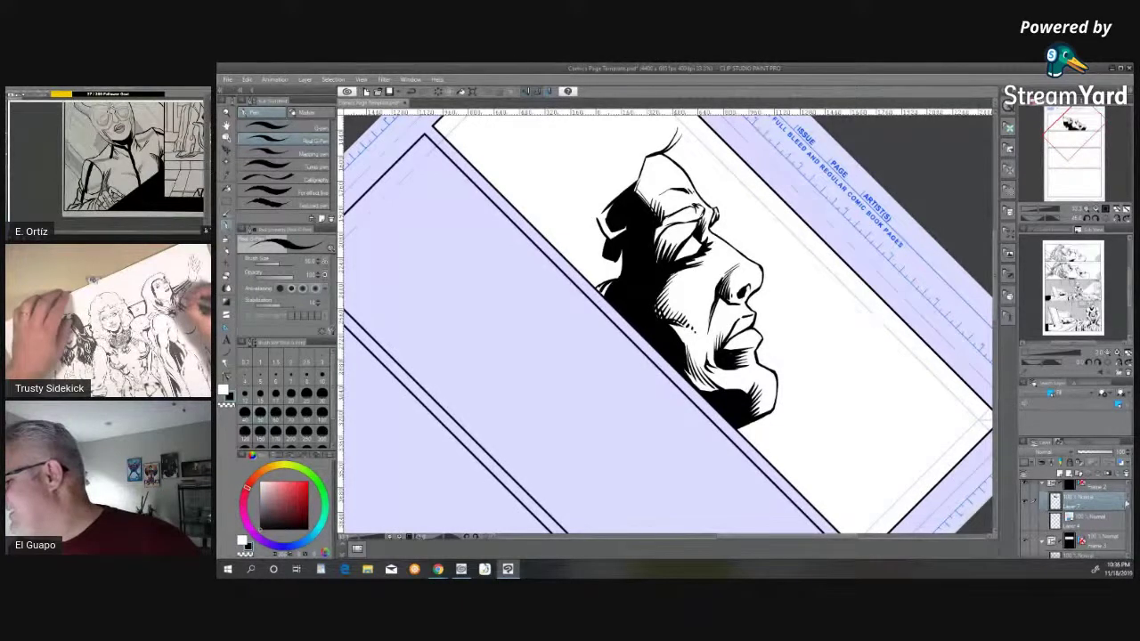
{"action": "scroll", "coordinate": [1127, 521], "scroll_direction": "down", "scroll_amount": 3}
{"action": "scroll", "coordinate": [1118, 523], "scroll_direction": "down", "scroll_amount": 5}
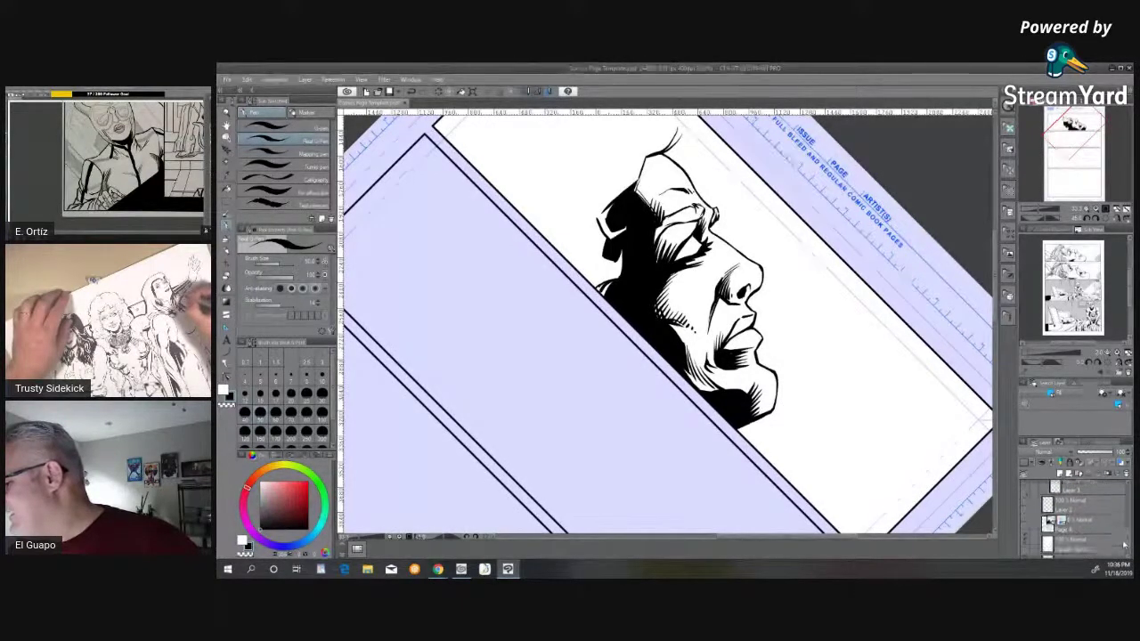
{"action": "left_click", "coordinate": [1096, 519]}
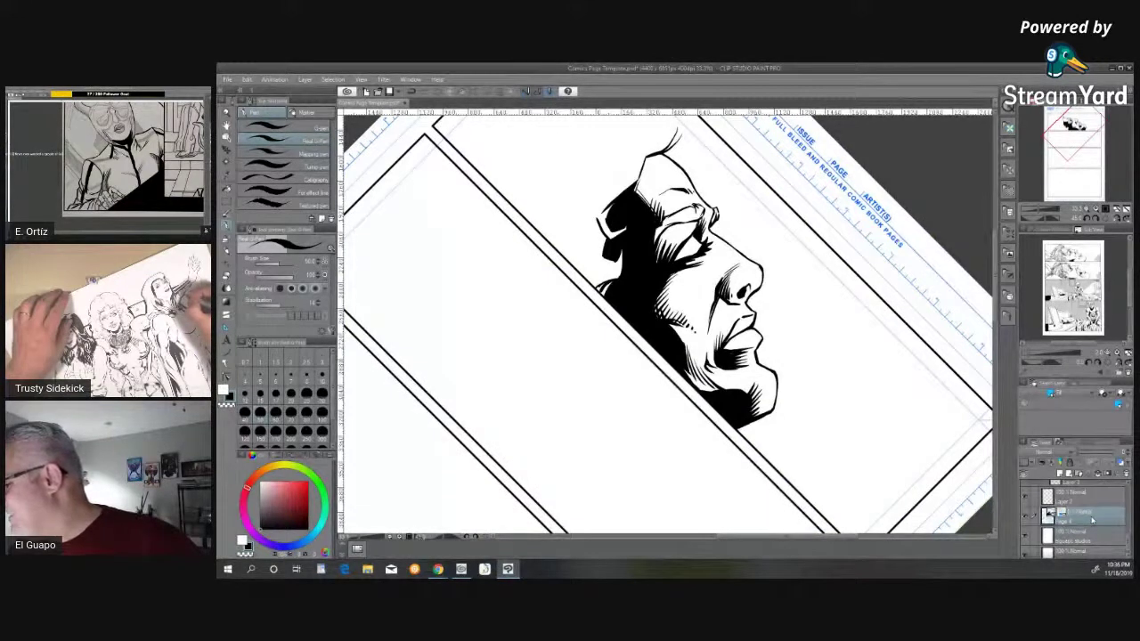
{"action": "scroll", "coordinate": [1128, 537], "scroll_direction": "up", "scroll_amount": 4}
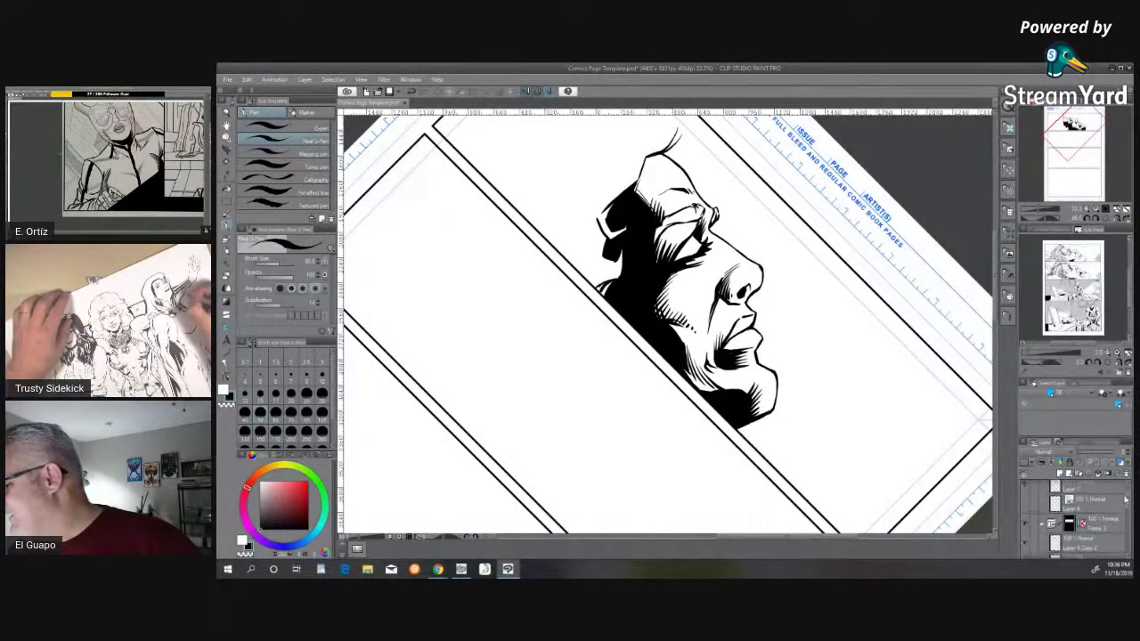
{"action": "left_click_drag", "start_coordinate": [1130, 532], "coordinate": [1129, 529]}
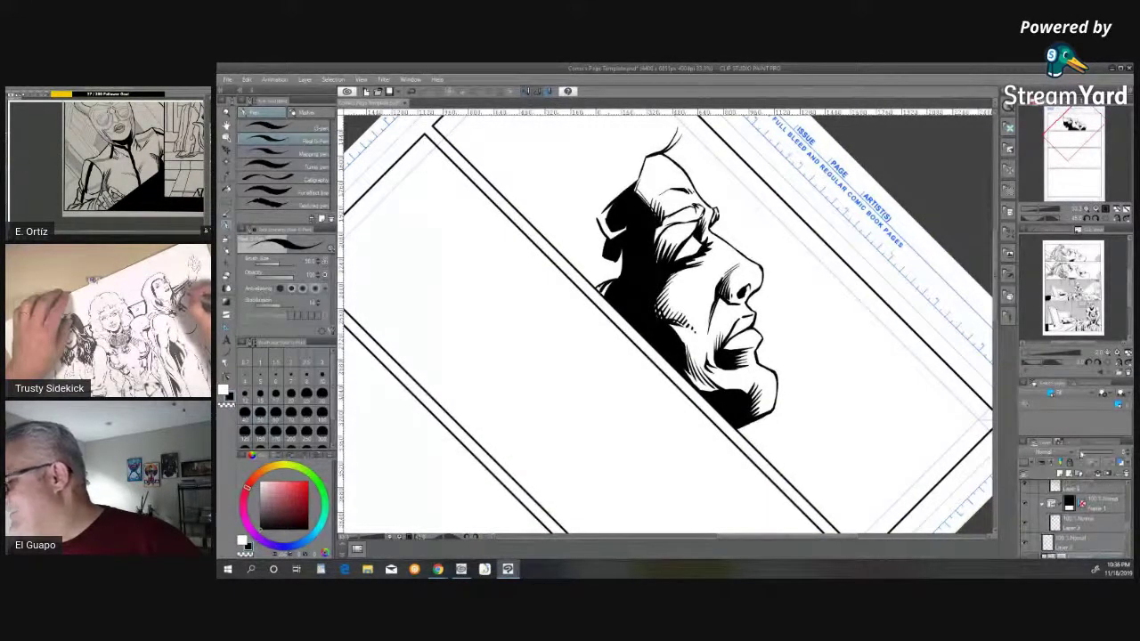
{"action": "left_click_drag", "start_coordinate": [1079, 453], "coordinate": [1086, 452]}
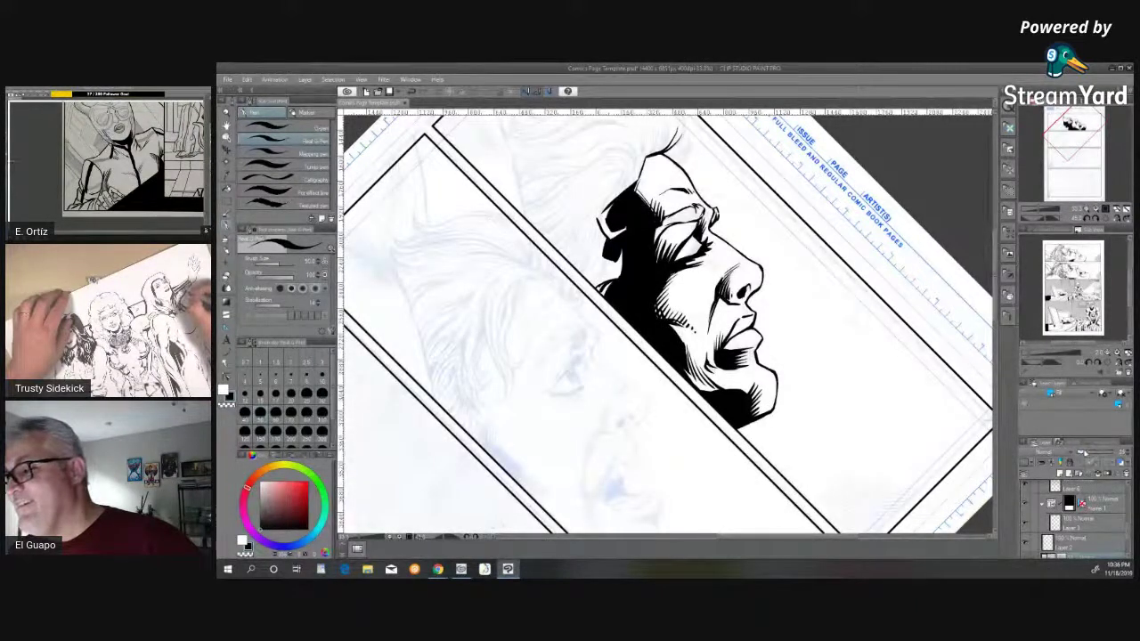
- Reselect the ink layer, Layer 7, in the first panel's frame folder and rotate the page view back to upright
{"action": "left_click_drag", "start_coordinate": [1130, 533], "coordinate": [1128, 510]}
{"action": "scroll", "coordinate": [1126, 510], "scroll_direction": "up", "scroll_amount": 3}
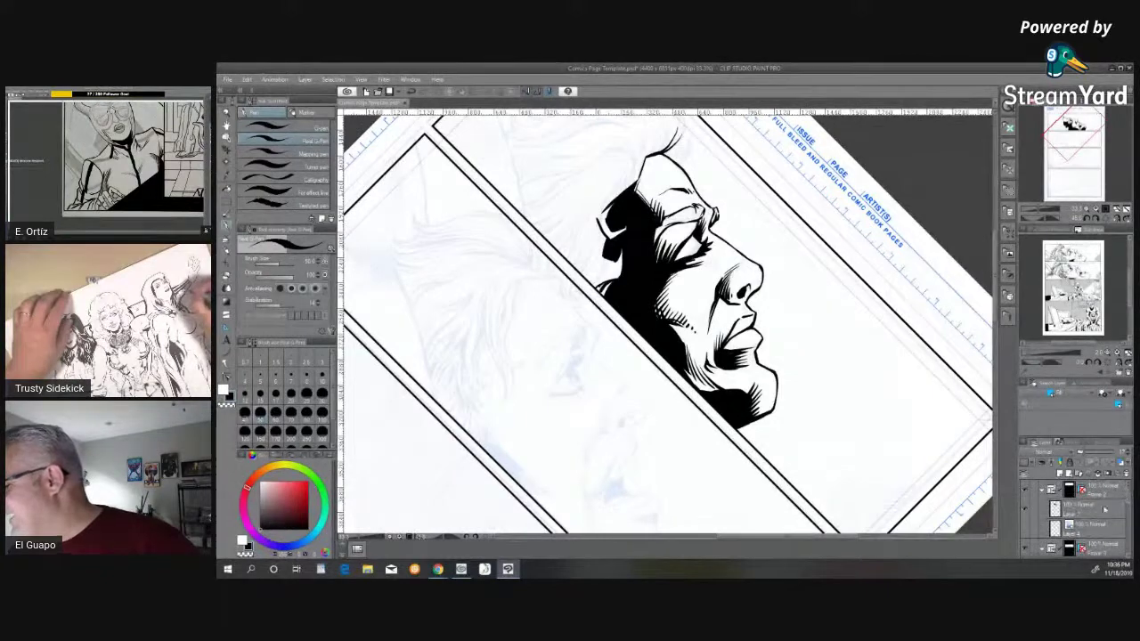
{"action": "left_click", "coordinate": [1096, 514]}
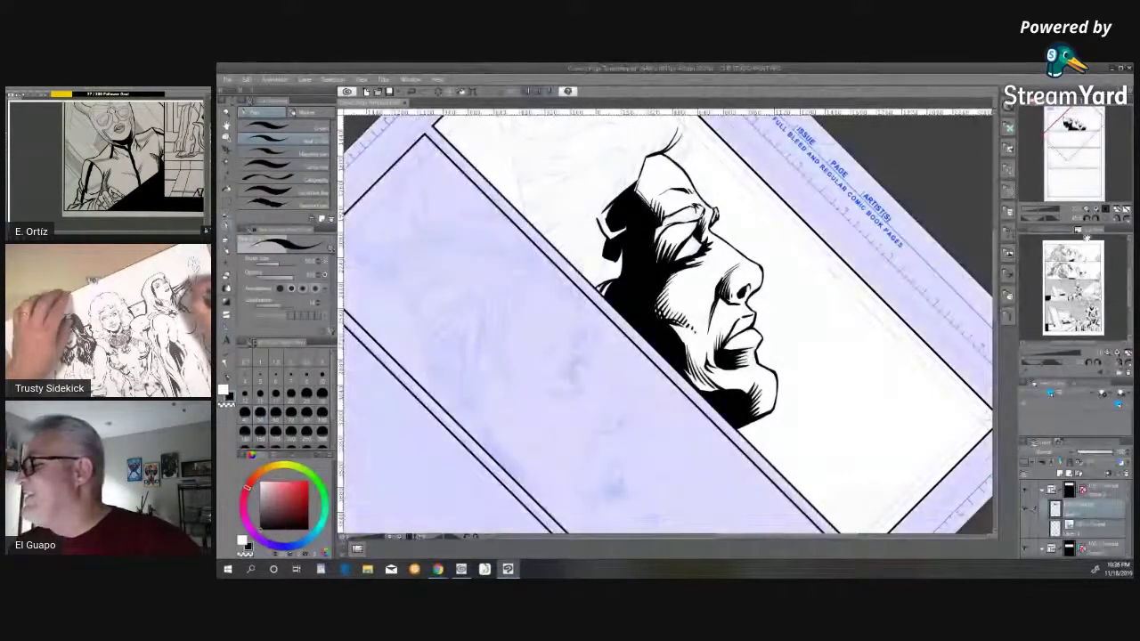
{"action": "left_click", "coordinate": [1087, 217]}
{"action": "left_click", "coordinate": [1087, 217]}
{"action": "left_click", "coordinate": [1087, 218]}
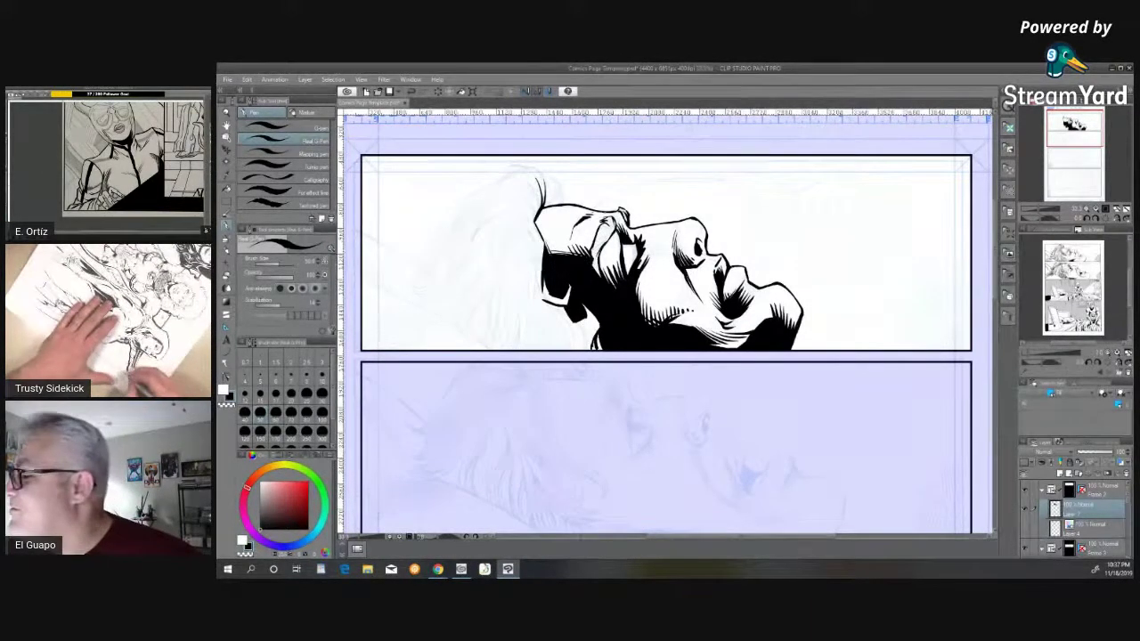
{"action": "scroll", "coordinate": [530, 235], "scroll_direction": "up", "scroll_amount": 2}
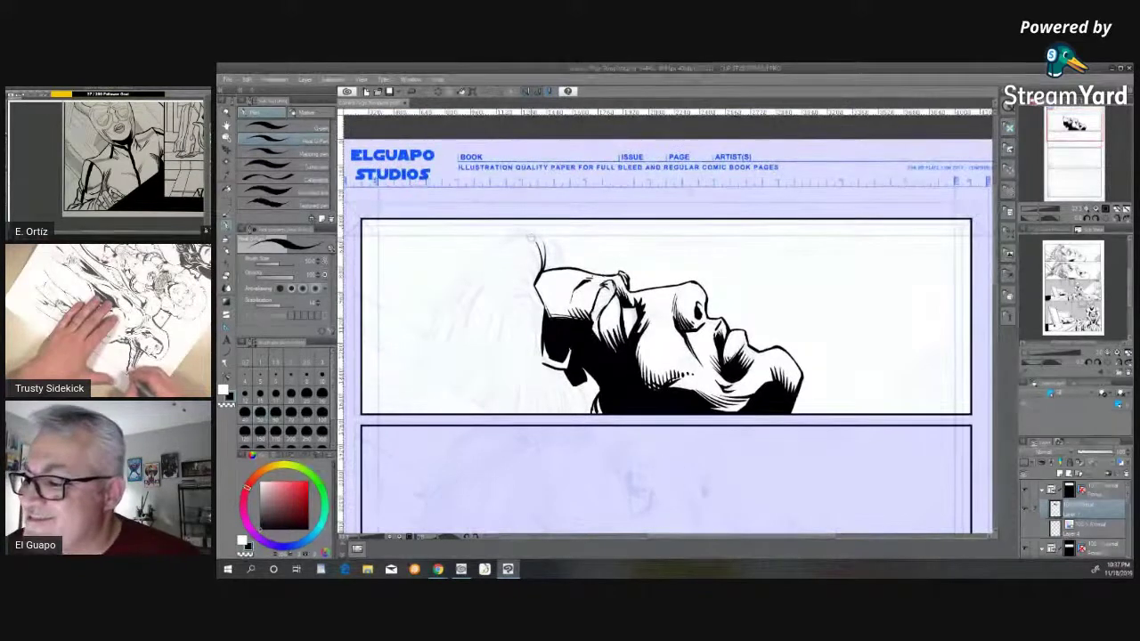
- Ink the outer contour of the hair, the forelock above the forehead and the two shoulder lines in the first panel
{"action": "mouse_move", "coordinate": [530, 236]}
{"action": "left_mouse_down"}
{"action": "mouse_move", "coordinate": [495, 235]}
{"action": "mouse_move", "coordinate": [500, 244]}
{"action": "mouse_move", "coordinate": [478, 252]}
{"action": "mouse_move", "coordinate": [433, 307]}
{"action": "mouse_move", "coordinate": [415, 357]}
{"action": "mouse_move", "coordinate": [425, 364]}
{"action": "left_mouse_up"}
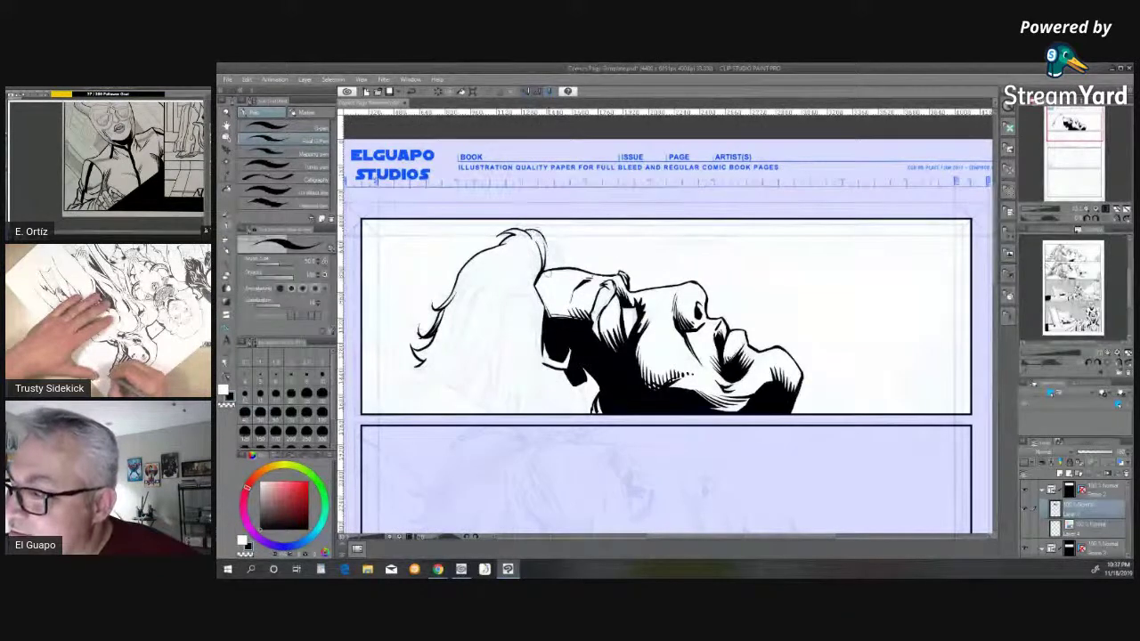
{"action": "mouse_move", "coordinate": [538, 231]}
{"action": "left_mouse_down"}
{"action": "mouse_move", "coordinate": [551, 252]}
{"action": "mouse_move", "coordinate": [553, 242]}
{"action": "mouse_move", "coordinate": [551, 263]}
{"action": "left_mouse_up"}
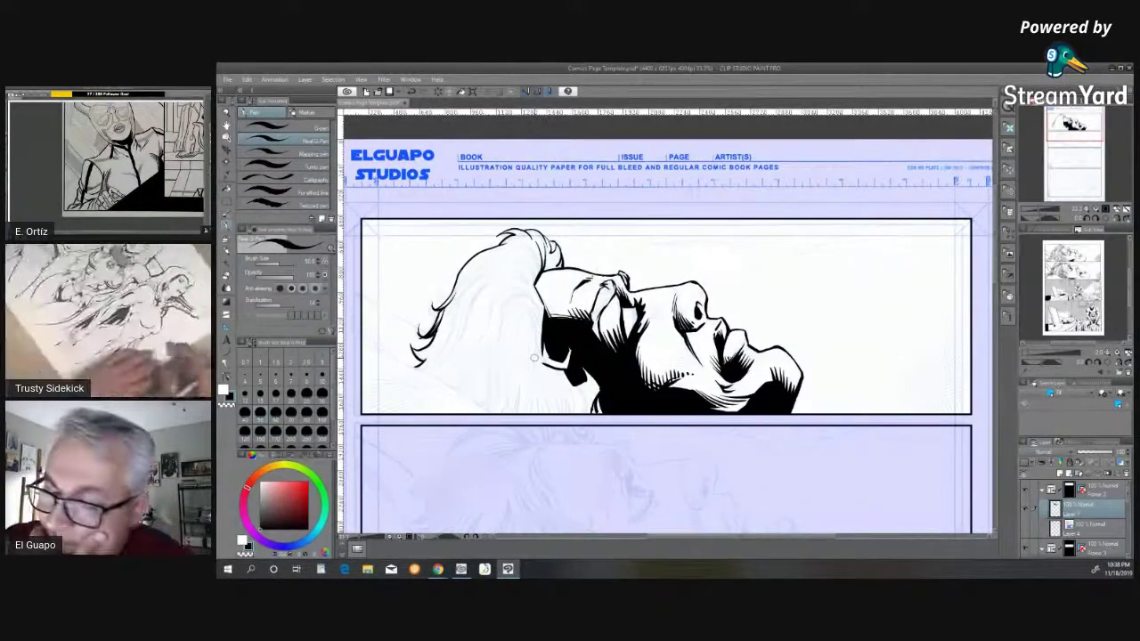
{"action": "left_click_drag", "start_coordinate": [367, 347], "coordinate": [490, 413]}
{"action": "left_click_drag", "start_coordinate": [374, 303], "coordinate": [426, 338]}
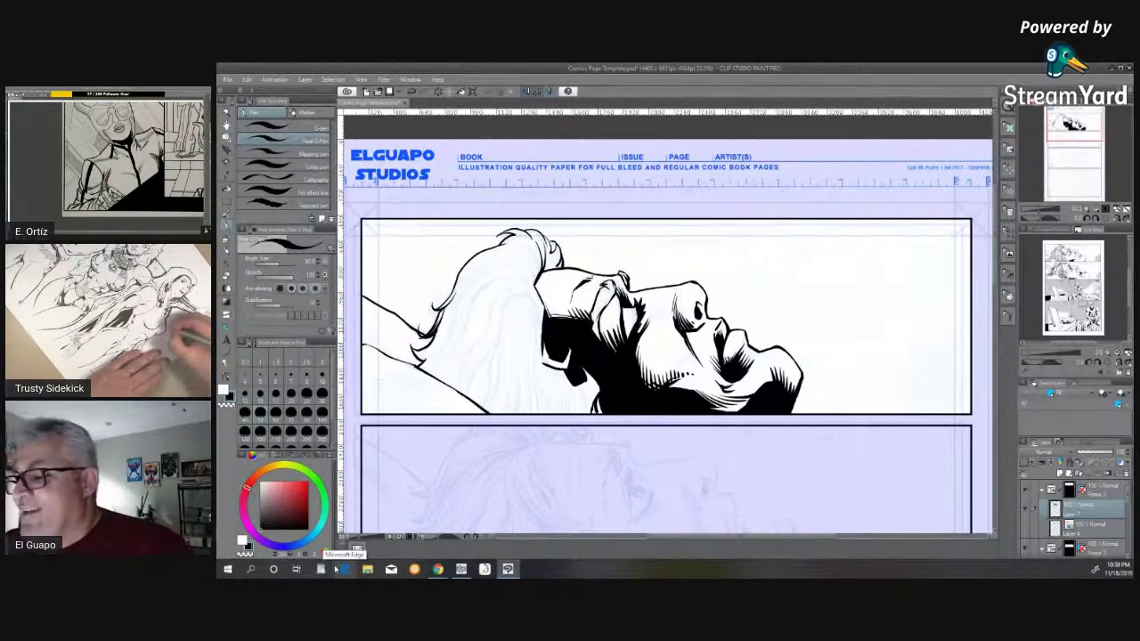
{"action": "left_click", "coordinate": [339, 570]}
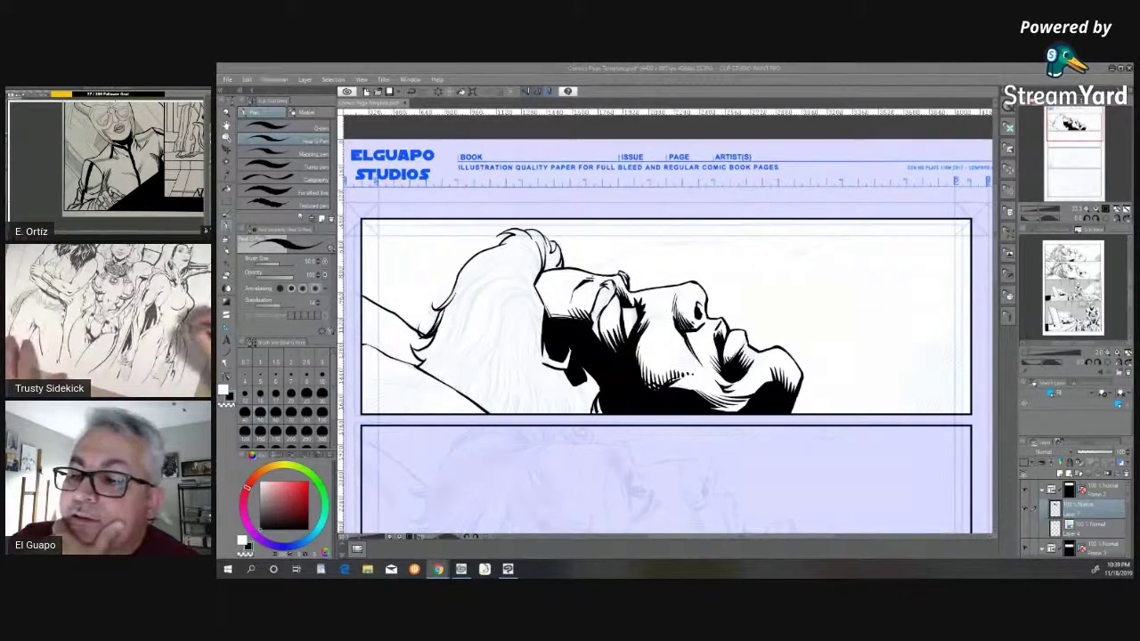
- Switch to the Textured pen with a brush size of 100
{"action": "left_click", "coordinate": [287, 205]}
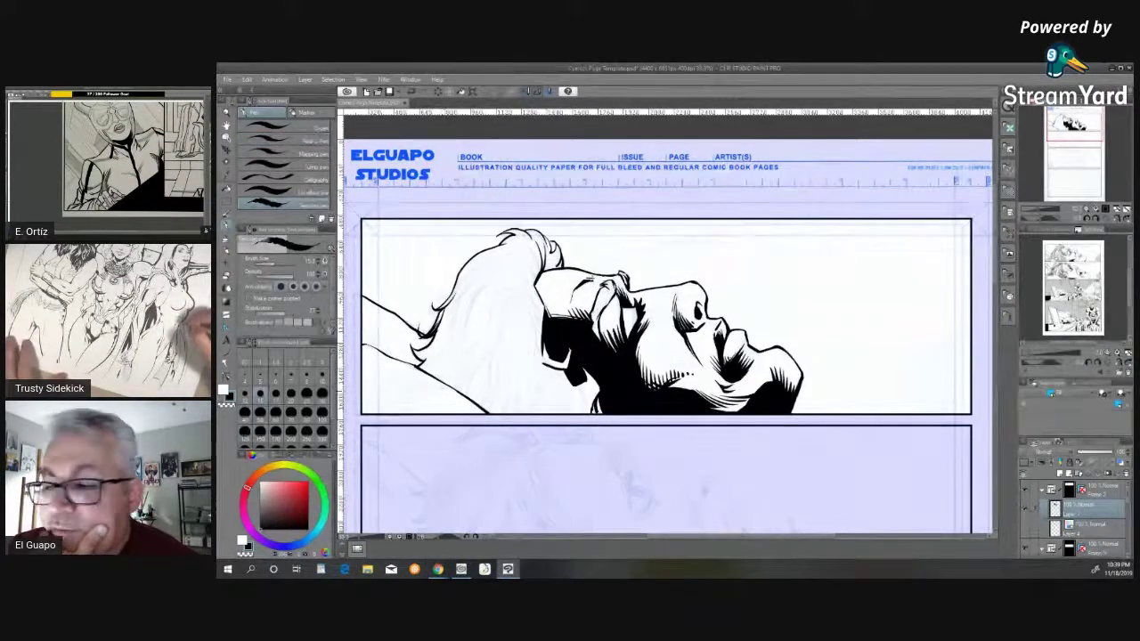
{"action": "left_click", "coordinate": [322, 413]}
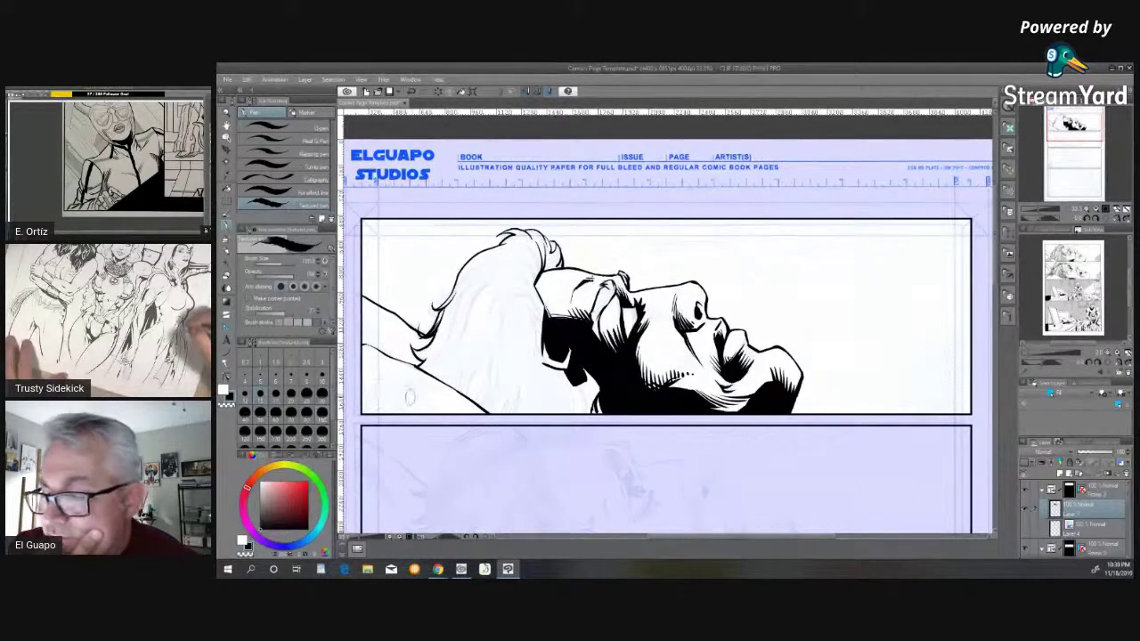
- Try inking feathered black shadows on the shoulder and between the two shoulder lines in the first panel
{"action": "mouse_move", "coordinate": [401, 392]}
{"action": "left_mouse_down"}
{"action": "mouse_move", "coordinate": [367, 408]}
{"action": "mouse_move", "coordinate": [402, 390]}
{"action": "left_mouse_up"}
{"action": "mouse_move", "coordinate": [365, 412]}
{"action": "left_mouse_down"}
{"action": "mouse_move", "coordinate": [408, 389]}
{"action": "mouse_move", "coordinate": [389, 419]}
{"action": "left_mouse_up"}
{"action": "mouse_move", "coordinate": [410, 381]}
{"action": "left_mouse_down"}
{"action": "mouse_move", "coordinate": [397, 403]}
{"action": "mouse_move", "coordinate": [362, 399]}
{"action": "mouse_move", "coordinate": [362, 413]}
{"action": "left_mouse_up"}
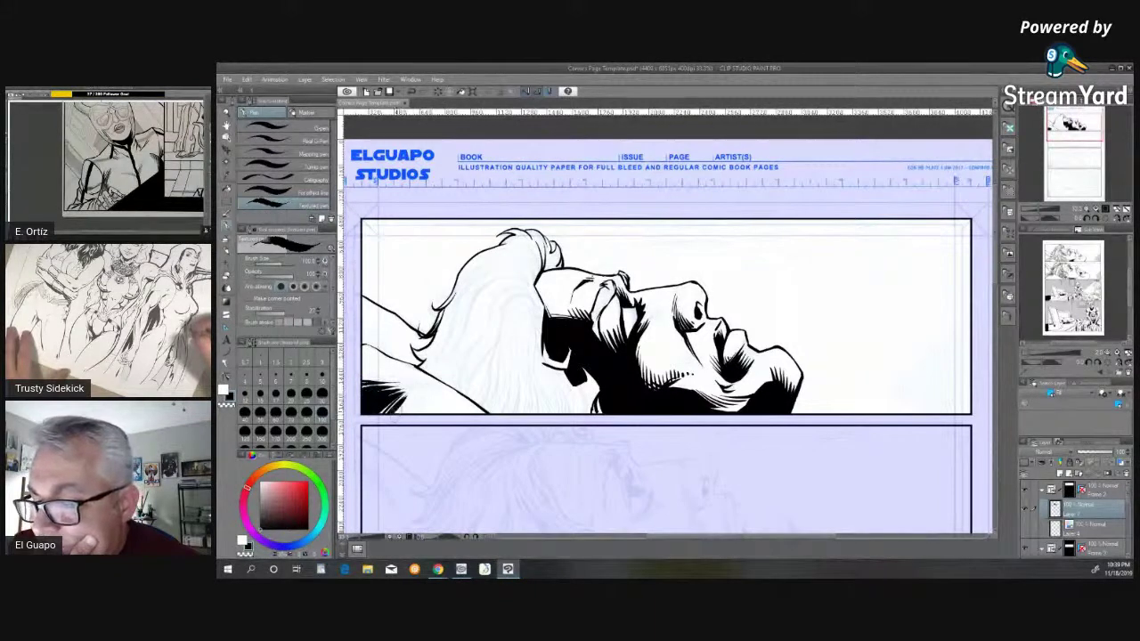
{"action": "mouse_move", "coordinate": [404, 403]}
{"action": "left_mouse_down"}
{"action": "mouse_move", "coordinate": [391, 416]}
{"action": "mouse_move", "coordinate": [406, 413]}
{"action": "left_mouse_up"}
{"action": "left_click_drag", "start_coordinate": [415, 400], "coordinate": [410, 414]}
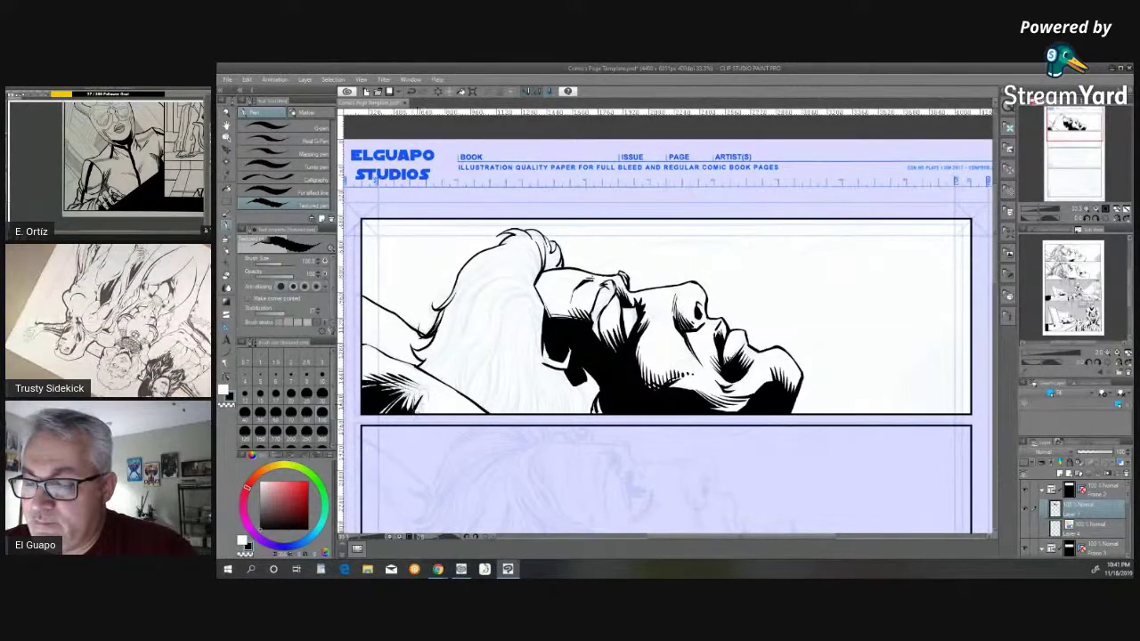
{"action": "left_click_drag", "start_coordinate": [417, 414], "coordinate": [424, 398]}
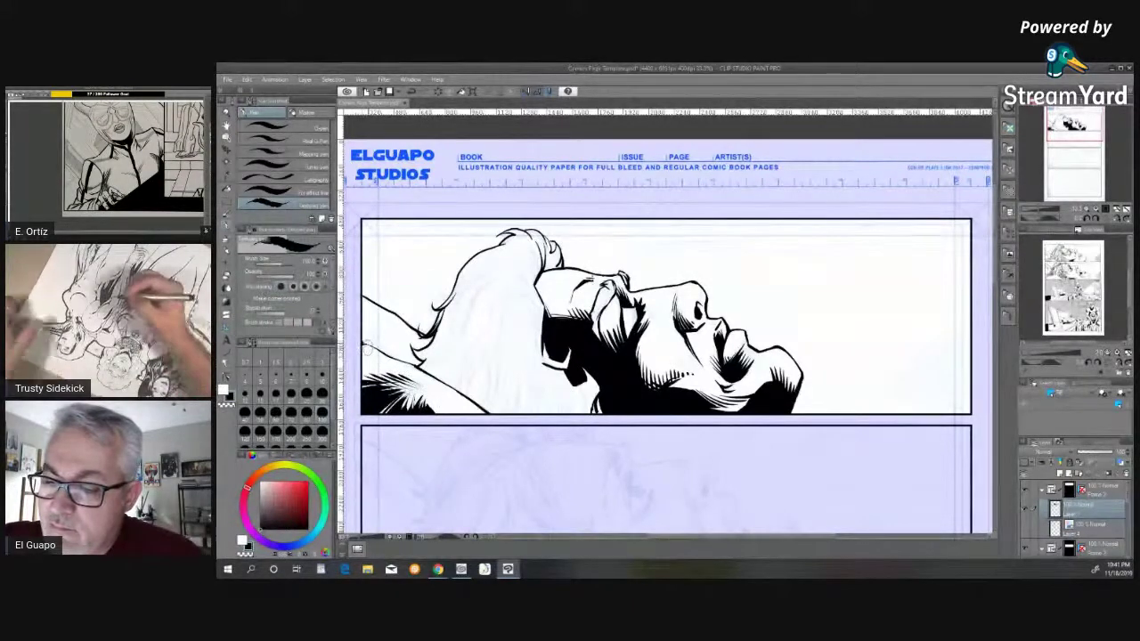
{"action": "mouse_move", "coordinate": [361, 328]}
{"action": "left_mouse_down"}
{"action": "mouse_move", "coordinate": [394, 356]}
{"action": "mouse_move", "coordinate": [370, 348]}
{"action": "mouse_move", "coordinate": [385, 353]}
{"action": "mouse_move", "coordinate": [374, 325]}
{"action": "left_mouse_up"}
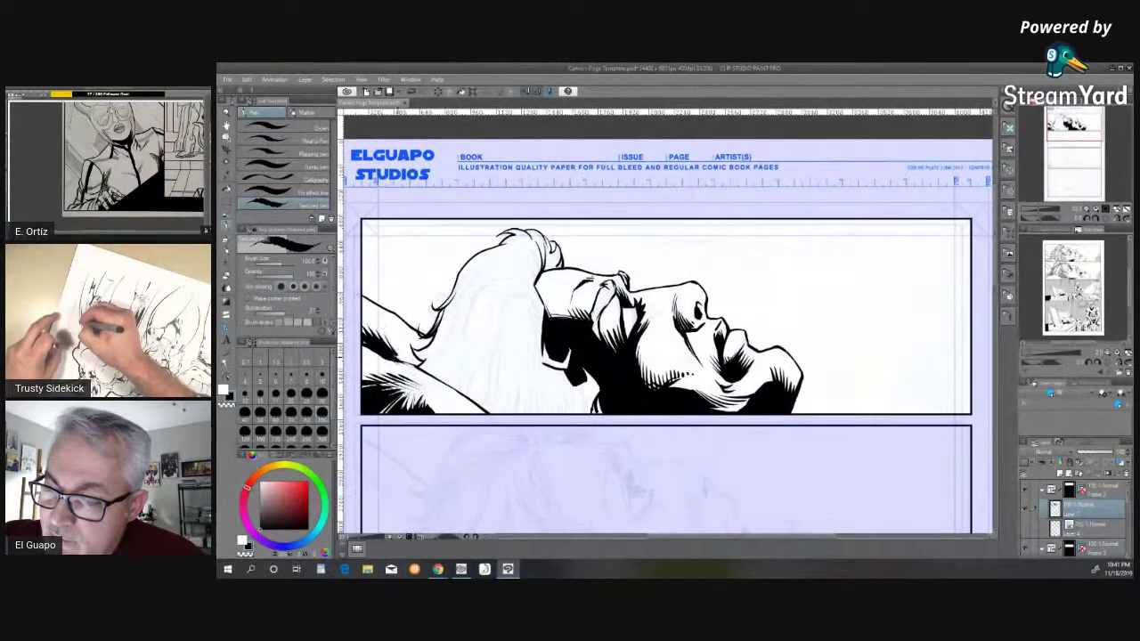
{"action": "mouse_move", "coordinate": [411, 369]}
{"action": "left_mouse_down"}
{"action": "mouse_move", "coordinate": [392, 351]}
{"action": "mouse_move", "coordinate": [453, 395]}
{"action": "left_mouse_up"}
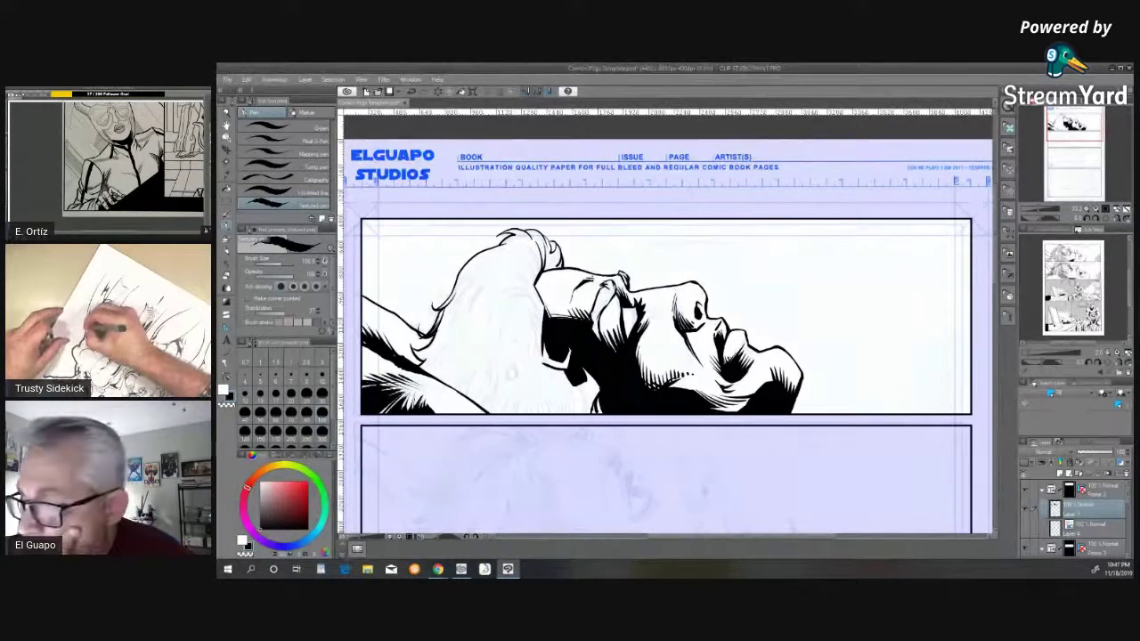
- Try filling the lower hair behind the neck with tapered black strands down to the panel border
{"action": "left_click_drag", "start_coordinate": [516, 345], "coordinate": [512, 412]}
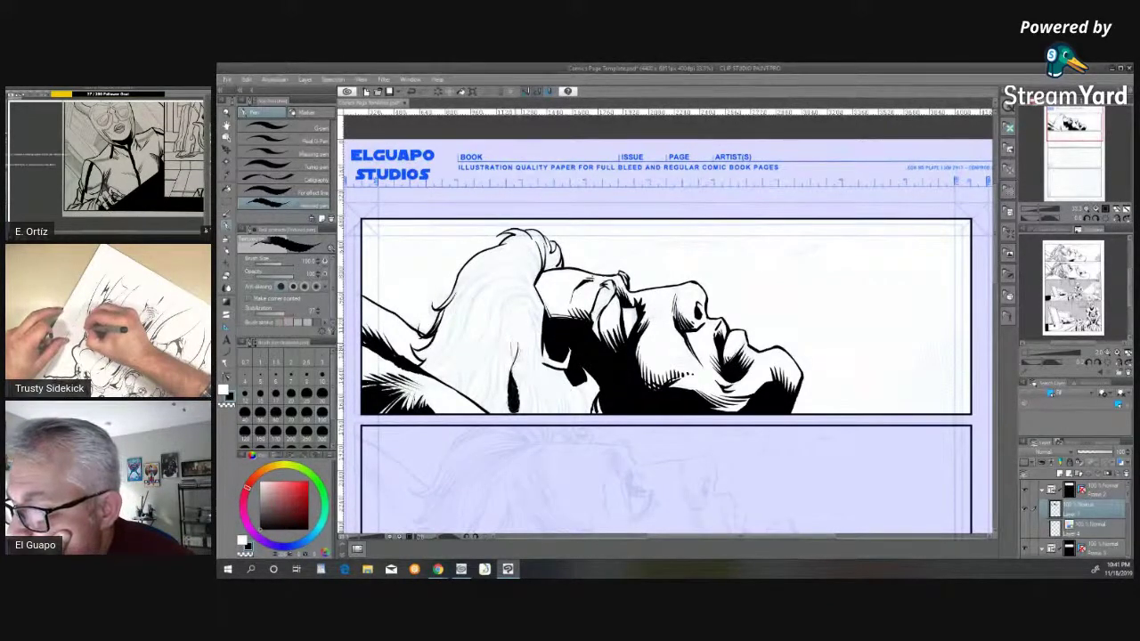
{"action": "left_click_drag", "start_coordinate": [516, 344], "coordinate": [515, 388]}
{"action": "left_click_drag", "start_coordinate": [519, 372], "coordinate": [522, 418]}
{"action": "mouse_move", "coordinate": [519, 358]}
{"action": "left_mouse_down"}
{"action": "mouse_move", "coordinate": [511, 389]}
{"action": "mouse_move", "coordinate": [521, 351]}
{"action": "mouse_move", "coordinate": [490, 371]}
{"action": "mouse_move", "coordinate": [479, 396]}
{"action": "mouse_move", "coordinate": [499, 413]}
{"action": "mouse_move", "coordinate": [490, 374]}
{"action": "mouse_move", "coordinate": [481, 411]}
{"action": "left_mouse_up"}
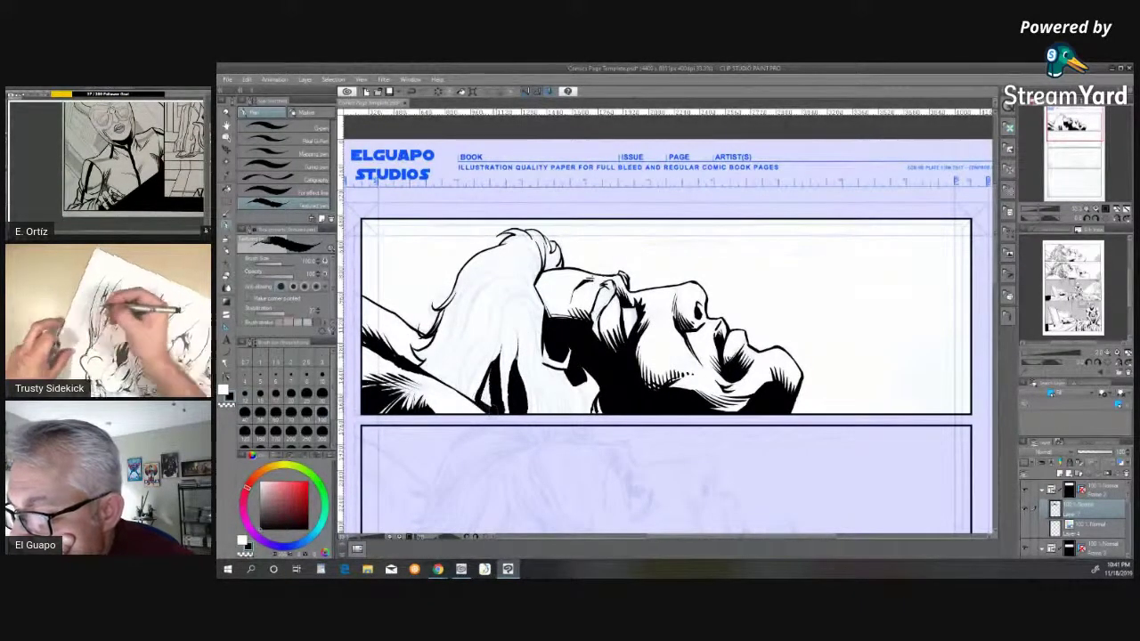
{"action": "left_click_drag", "start_coordinate": [495, 362], "coordinate": [482, 402]}
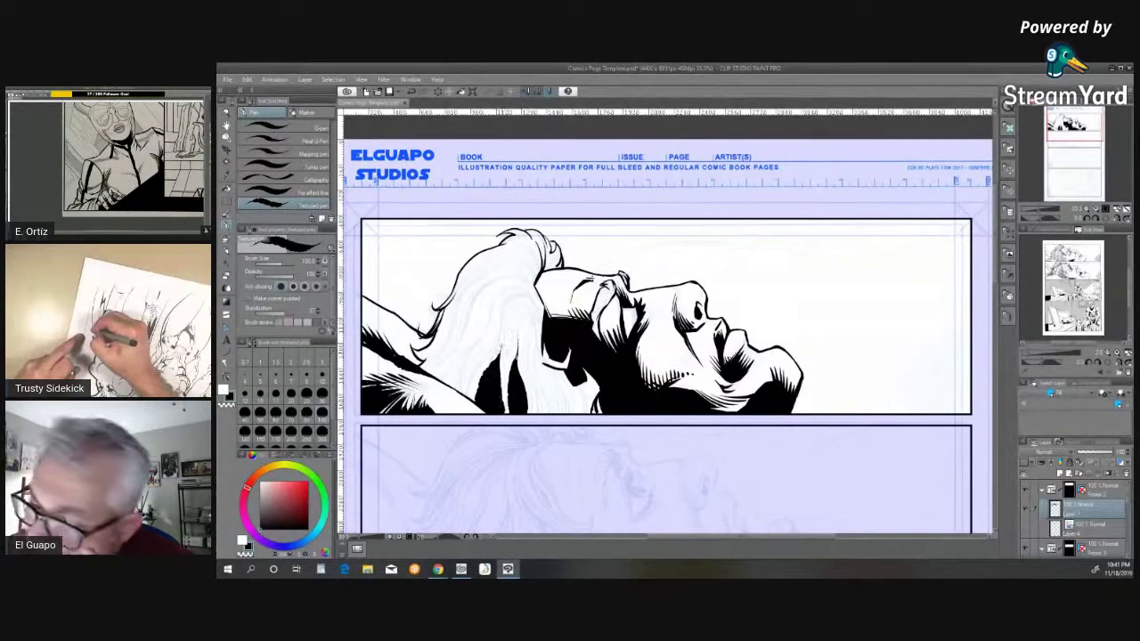
{"action": "mouse_move", "coordinate": [503, 345]}
{"action": "left_mouse_down"}
{"action": "mouse_move", "coordinate": [494, 392]}
{"action": "mouse_move", "coordinate": [521, 413]}
{"action": "left_mouse_up"}
{"action": "left_click_drag", "start_coordinate": [538, 365], "coordinate": [534, 415]}
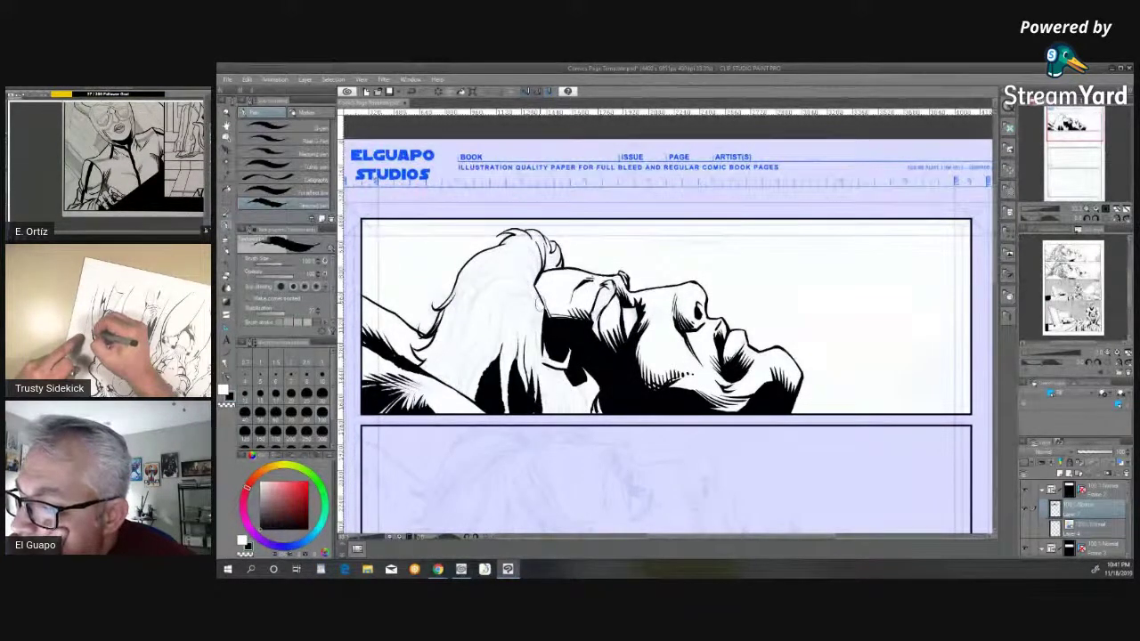
- Try adding feathered black strands along the back of the hair, at the nape and below the temple
{"action": "mouse_move", "coordinate": [509, 300]}
{"action": "left_mouse_down"}
{"action": "mouse_move", "coordinate": [530, 284]}
{"action": "mouse_move", "coordinate": [540, 306]}
{"action": "mouse_move", "coordinate": [522, 290]}
{"action": "mouse_move", "coordinate": [532, 283]}
{"action": "mouse_move", "coordinate": [478, 364]}
{"action": "left_mouse_up"}
{"action": "left_click_drag", "start_coordinate": [493, 324], "coordinate": [459, 398]}
{"action": "left_click_drag", "start_coordinate": [483, 345], "coordinate": [465, 394]}
{"action": "mouse_move", "coordinate": [476, 380]}
{"action": "left_mouse_down"}
{"action": "mouse_move", "coordinate": [458, 404]}
{"action": "mouse_move", "coordinate": [469, 403]}
{"action": "left_mouse_up"}
{"action": "left_click_drag", "start_coordinate": [467, 372], "coordinate": [456, 399]}
{"action": "left_click_drag", "start_coordinate": [465, 382], "coordinate": [451, 405]}
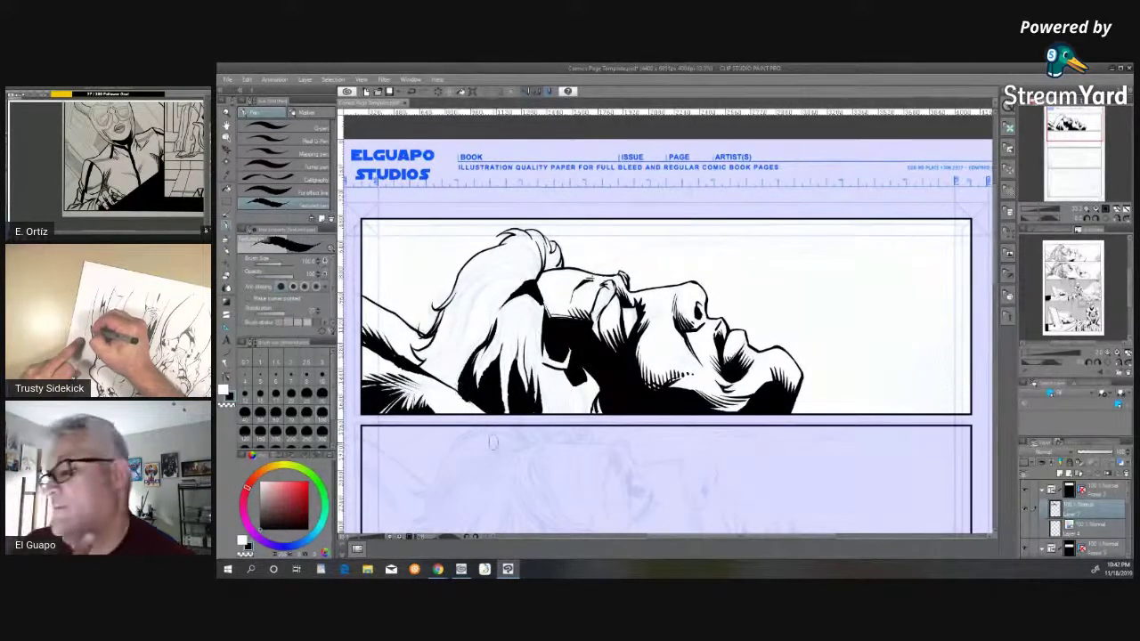
{"action": "mouse_move", "coordinate": [546, 369]}
{"action": "left_mouse_down"}
{"action": "mouse_move", "coordinate": [546, 418]}
{"action": "mouse_move", "coordinate": [568, 415]}
{"action": "mouse_move", "coordinate": [564, 388]}
{"action": "mouse_move", "coordinate": [561, 410]}
{"action": "mouse_move", "coordinate": [573, 389]}
{"action": "mouse_move", "coordinate": [588, 412]}
{"action": "left_mouse_up"}
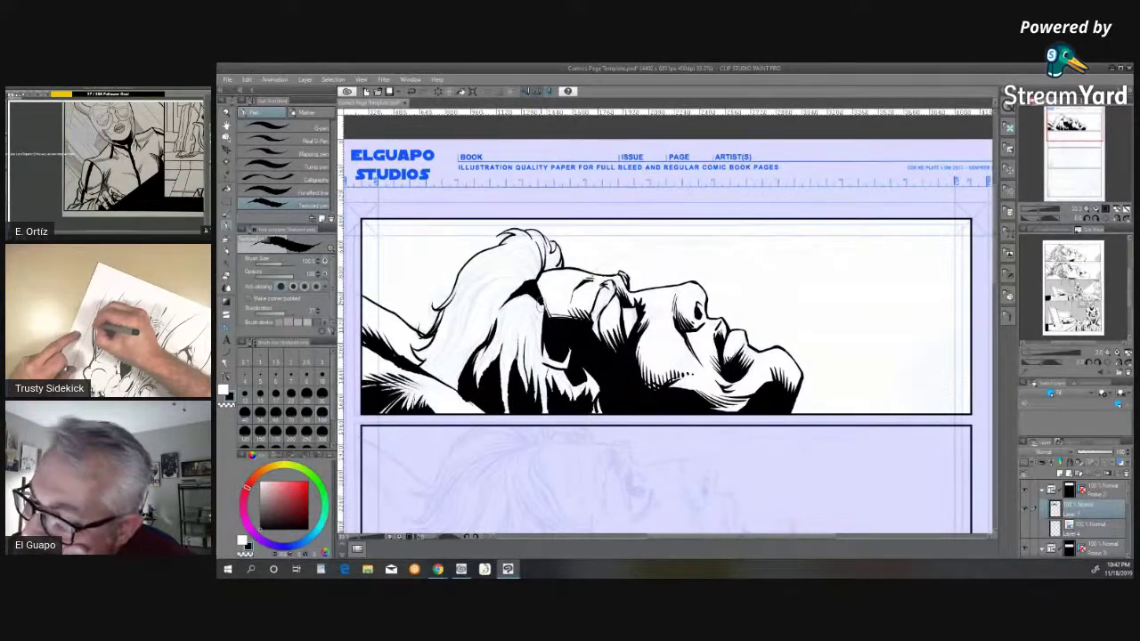
{"action": "mouse_move", "coordinate": [540, 302]}
{"action": "left_mouse_down"}
{"action": "mouse_move", "coordinate": [526, 317]}
{"action": "mouse_move", "coordinate": [538, 312]}
{"action": "mouse_move", "coordinate": [529, 371]}
{"action": "left_mouse_up"}
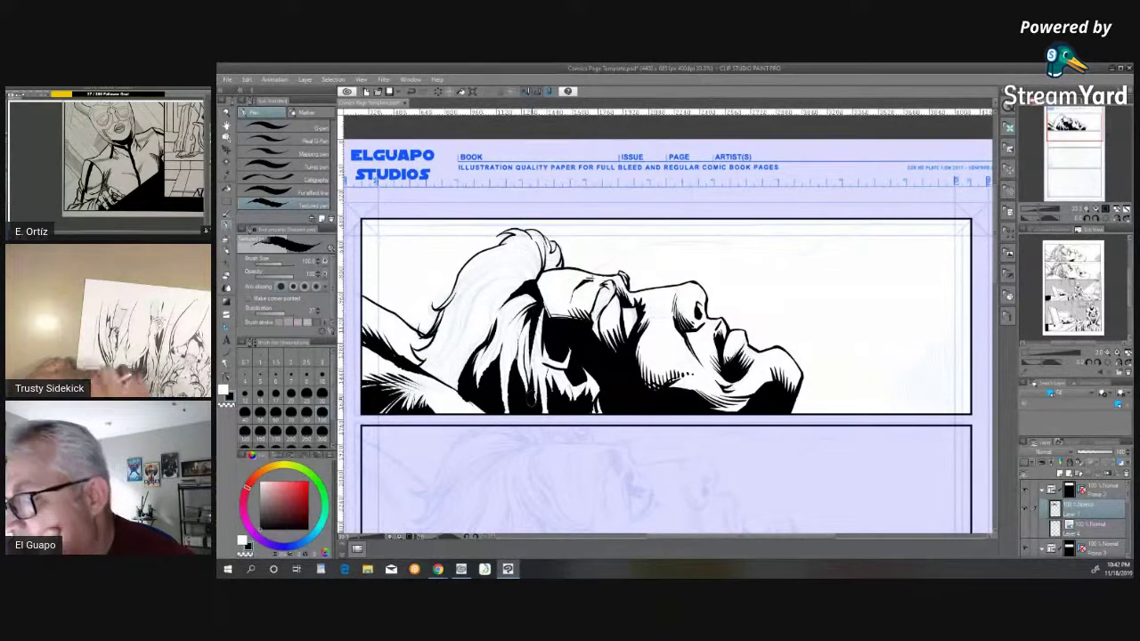
{"action": "left_click_drag", "start_coordinate": [545, 299], "coordinate": [537, 362]}
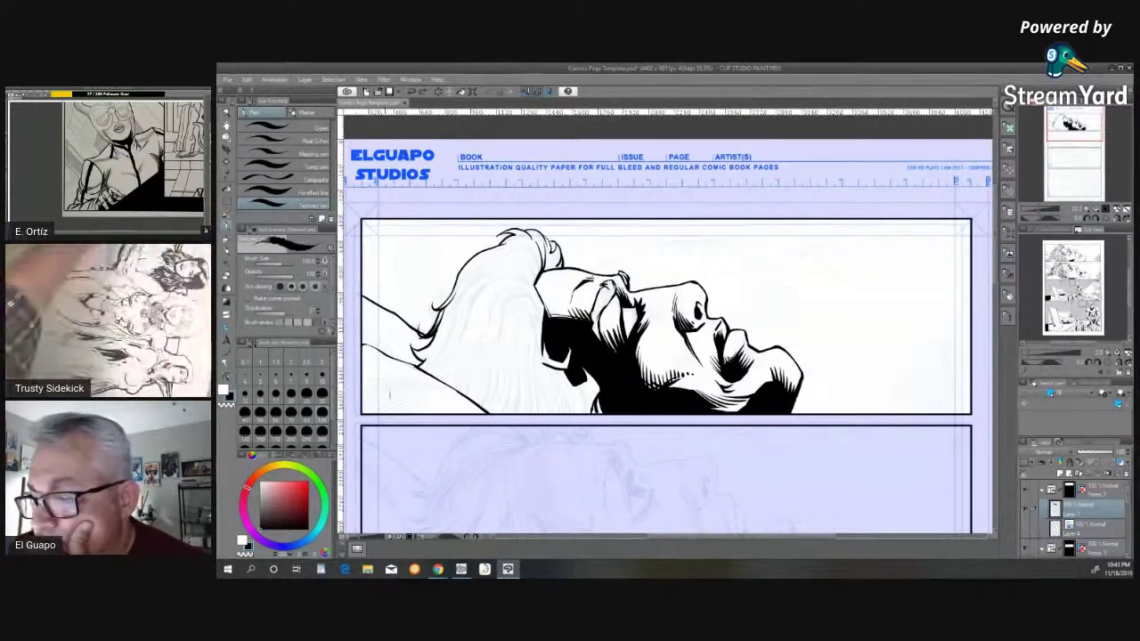
{"action": "left_click_drag", "start_coordinate": [391, 398], "coordinate": [376, 413]}
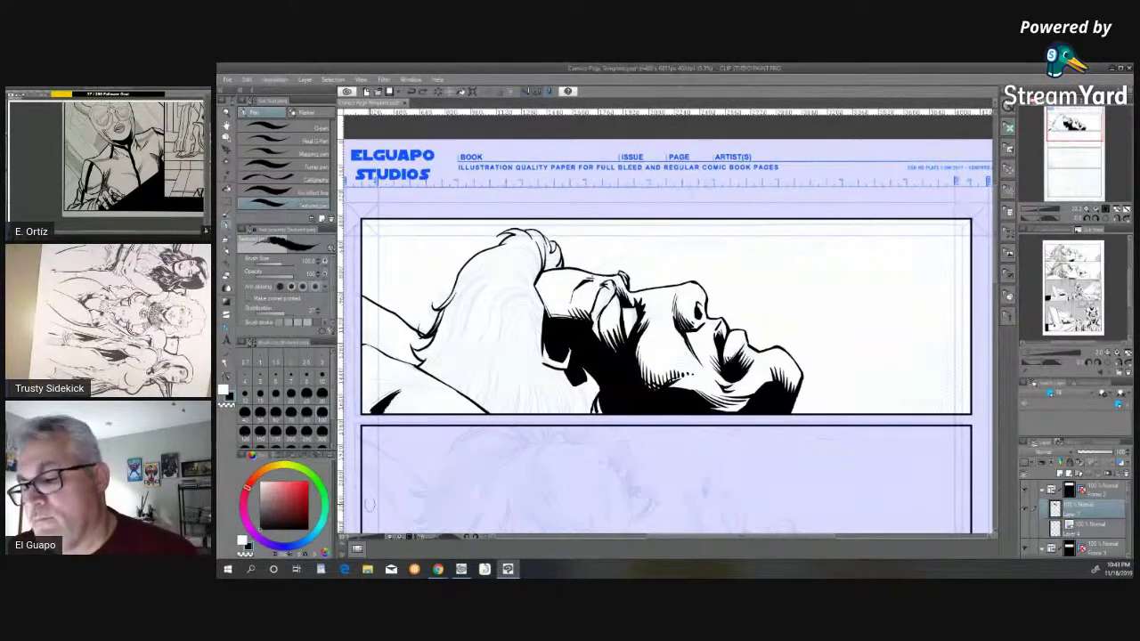
{"action": "key", "text": "ctrl+z"}
{"action": "key", "text": "ctrl+z"}
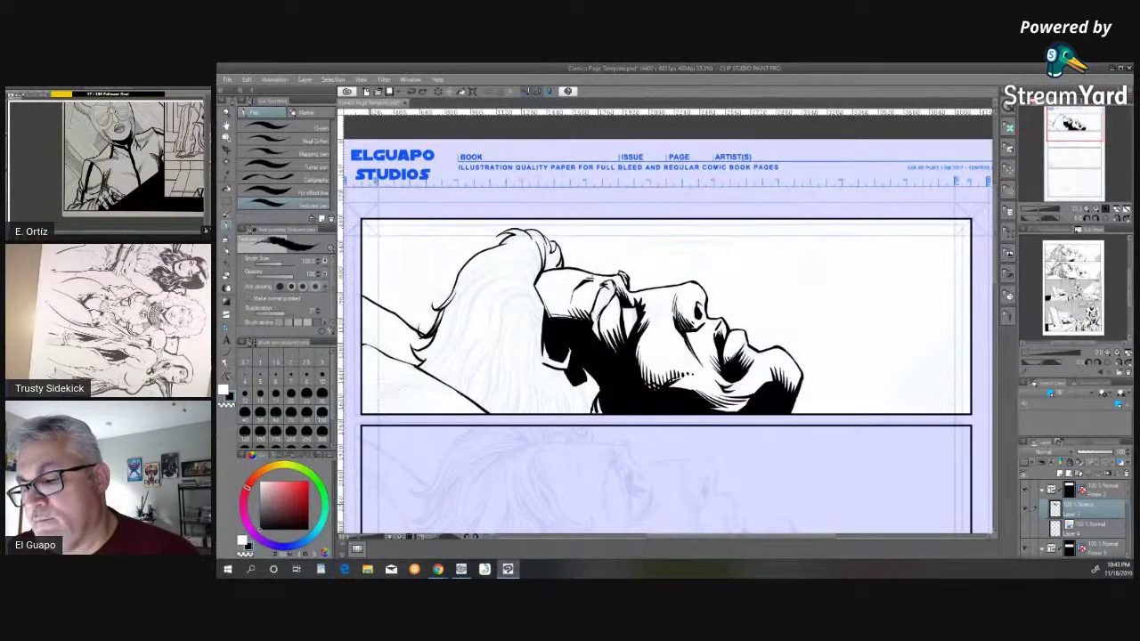
- Turn off anti-aliasing for the Textured pen
{"action": "left_click", "coordinate": [282, 288]}
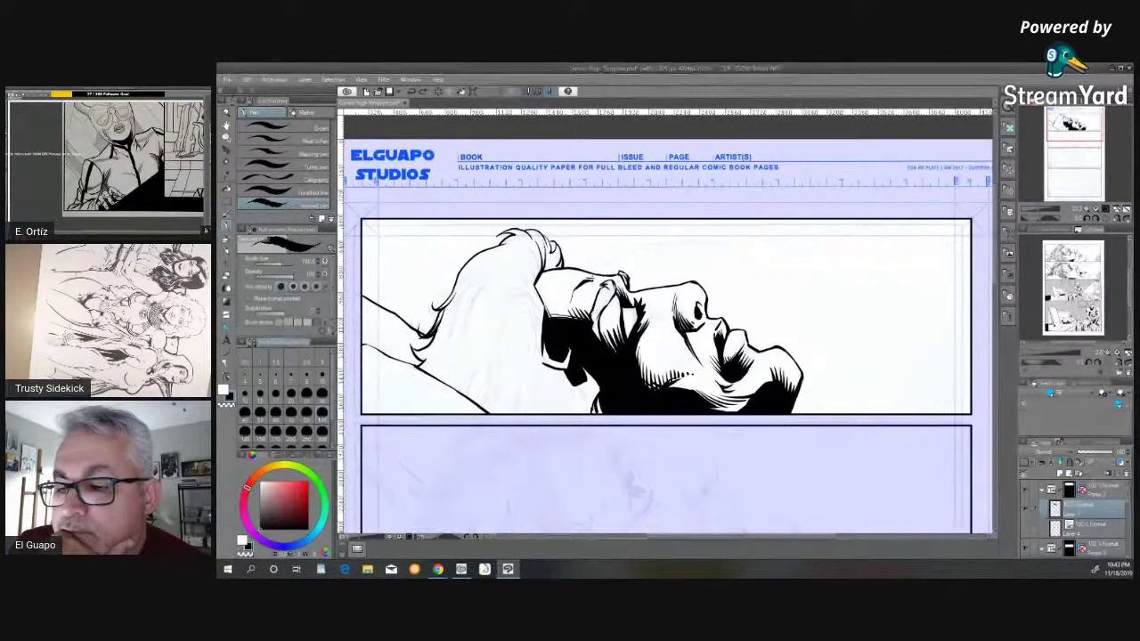
{"action": "left_click_drag", "start_coordinate": [335, 305], "coordinate": [333, 311]}
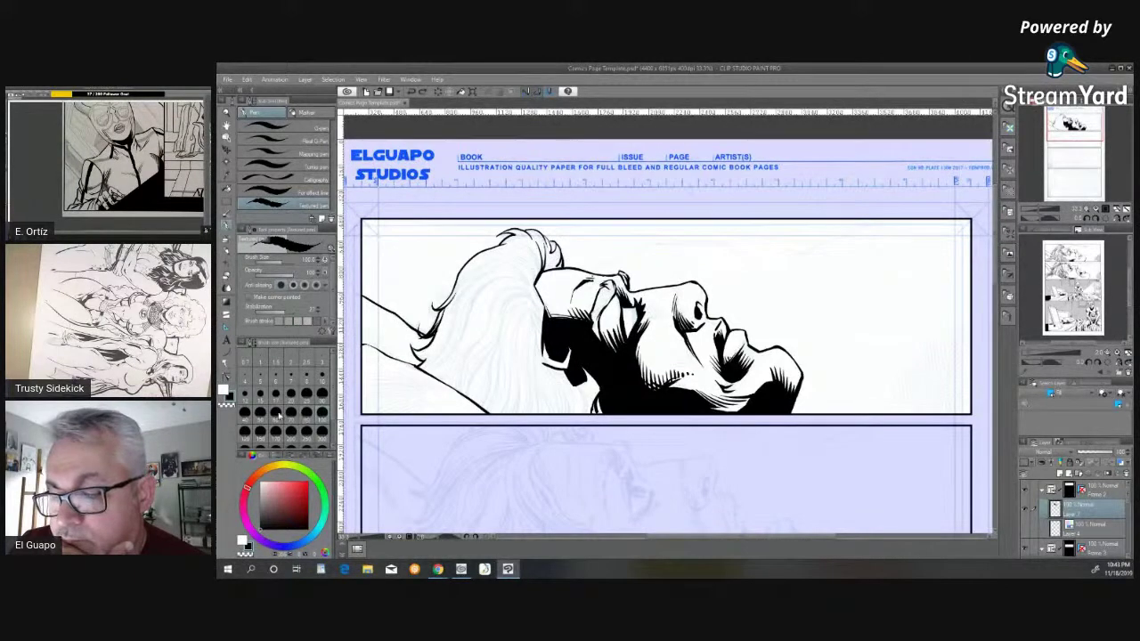
- Try inking feathered black strokes on the shoulder at the first panel's lower corner with the Textured pen
{"action": "left_click_drag", "start_coordinate": [389, 412], "coordinate": [424, 394]}
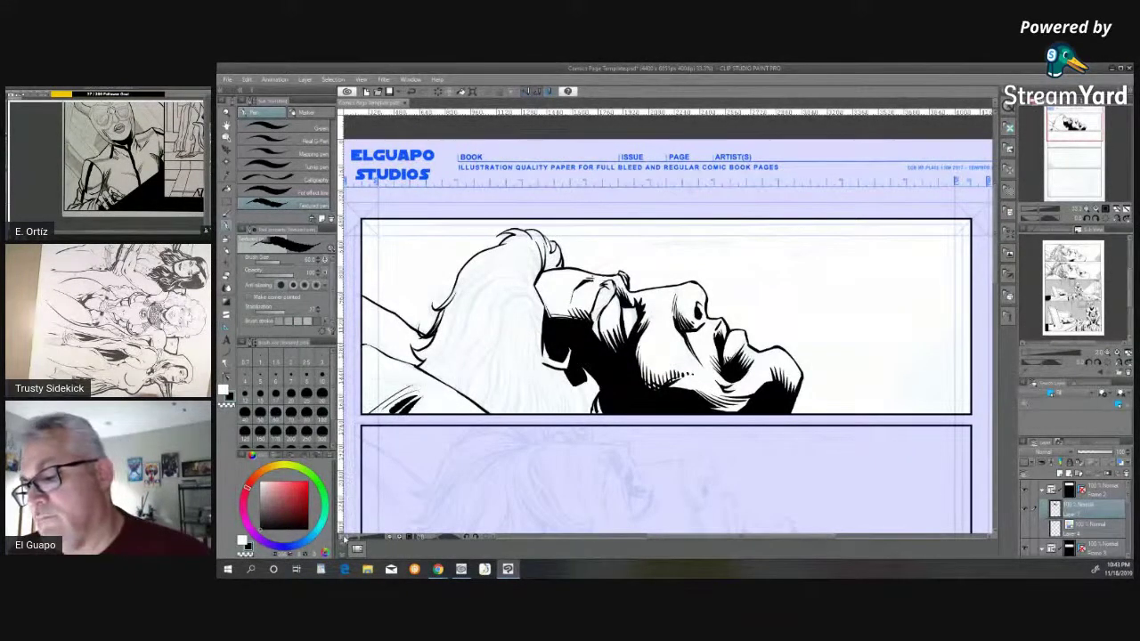
{"action": "key", "text": "ctrl+z"}
{"action": "key", "text": "ctrl+z"}
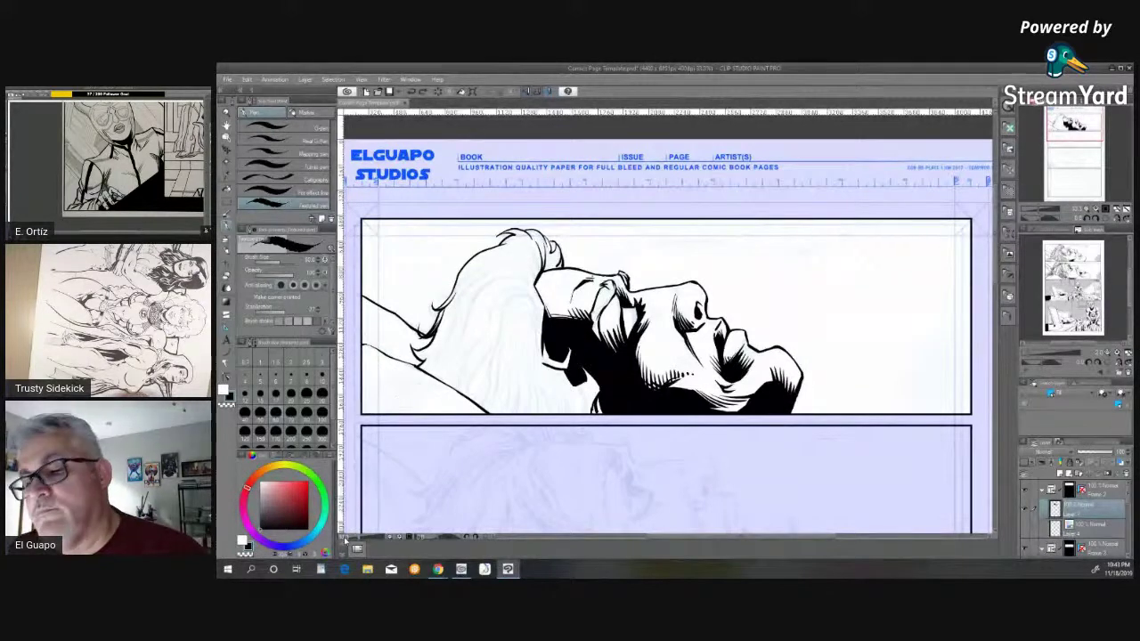
- Clear all the inks from the first panel's ink layer and show its blue pencil drawing
{"action": "left_click", "coordinate": [314, 142]}
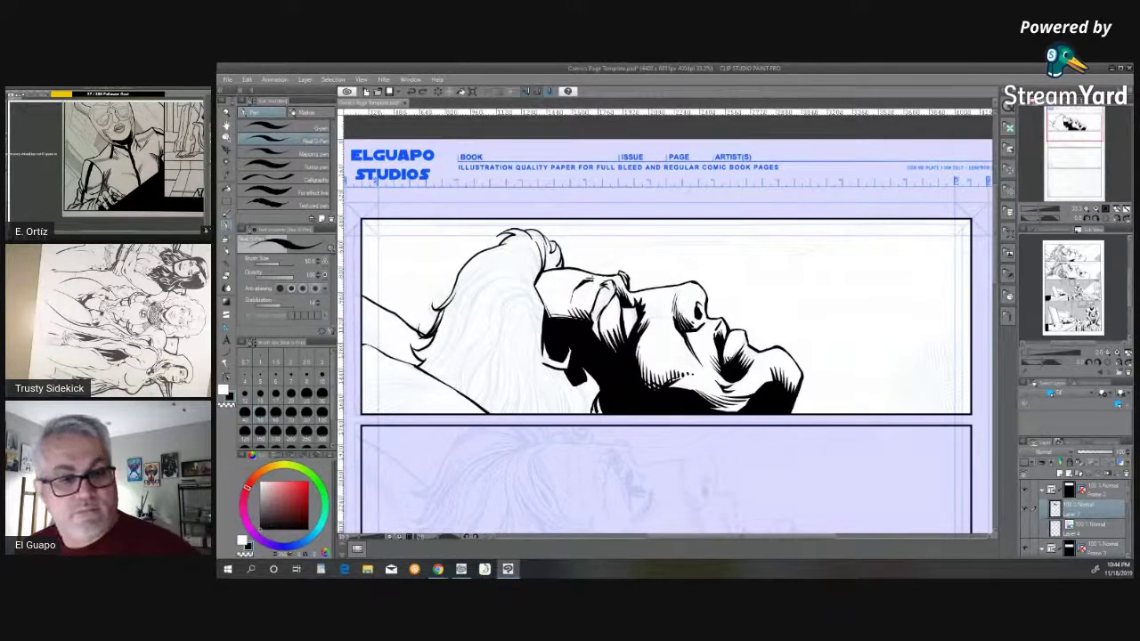
{"action": "key", "text": "Delete"}
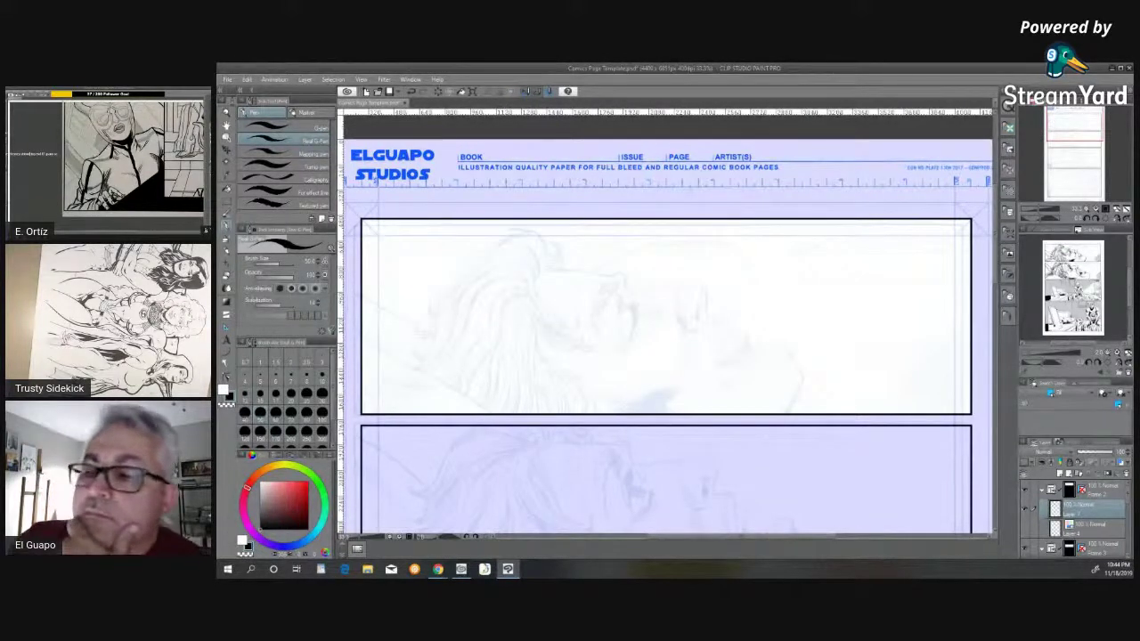
{"action": "left_click", "coordinate": [1026, 527]}
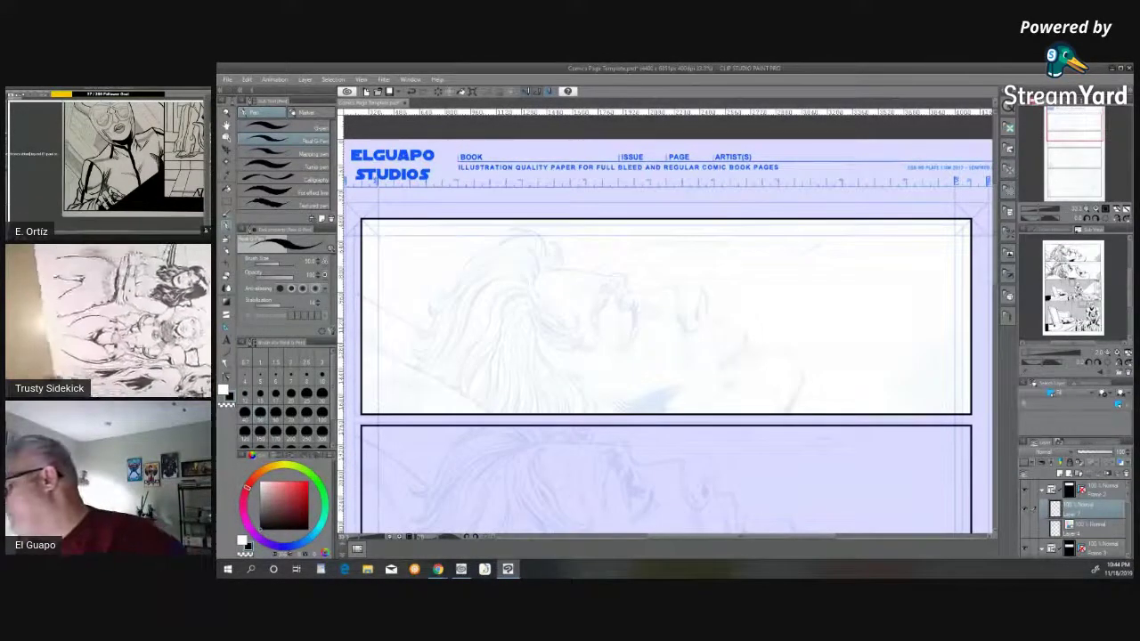
{"action": "left_click", "coordinate": [1026, 530]}
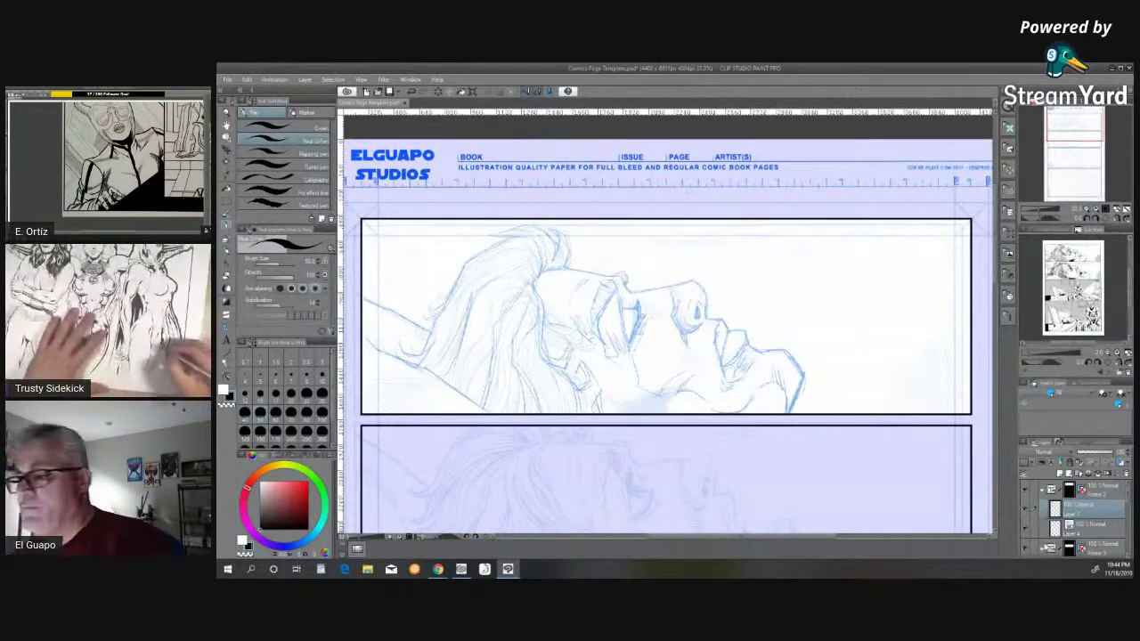
- Hide the rough sketch on the page layer beneath the frames and make the first panel's empty ink layer active again
{"action": "left_click_drag", "start_coordinate": [1128, 497], "coordinate": [1119, 548]}
{"action": "left_click", "coordinate": [1092, 533]}
{"action": "left_click", "coordinate": [1080, 451]}
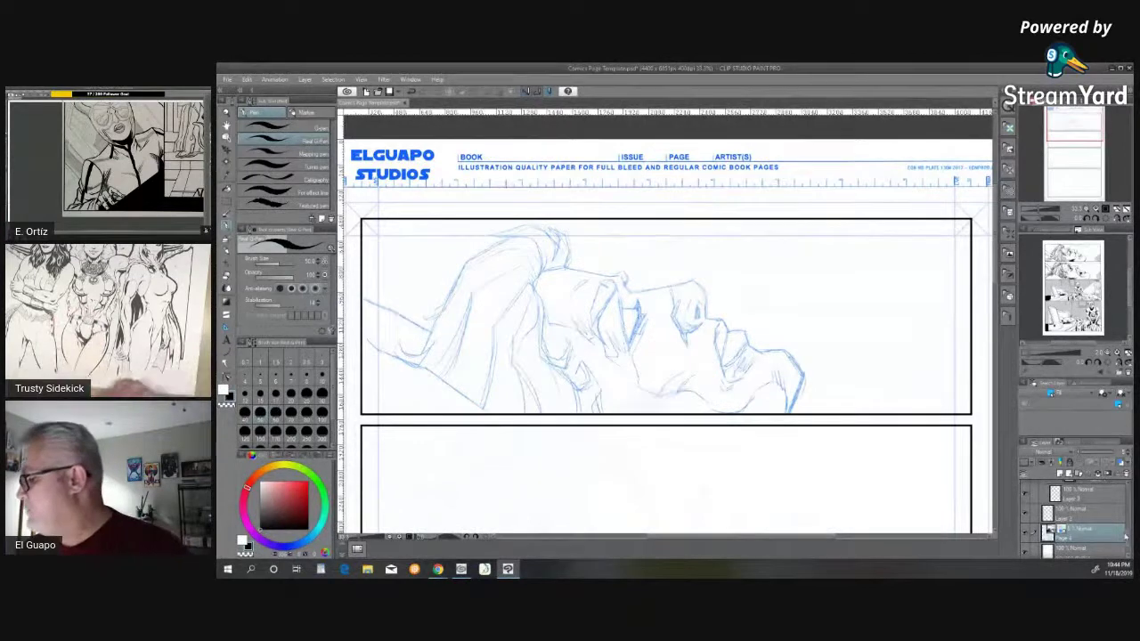
{"action": "left_click_drag", "start_coordinate": [1126, 540], "coordinate": [1126, 490]}
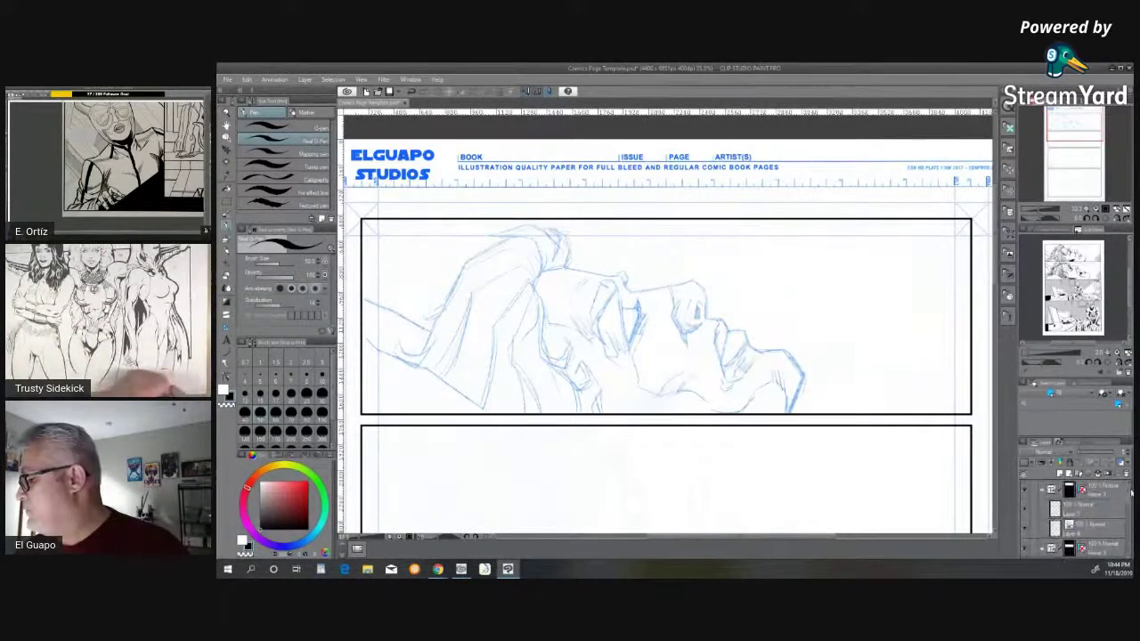
{"action": "left_click", "coordinate": [1092, 508]}
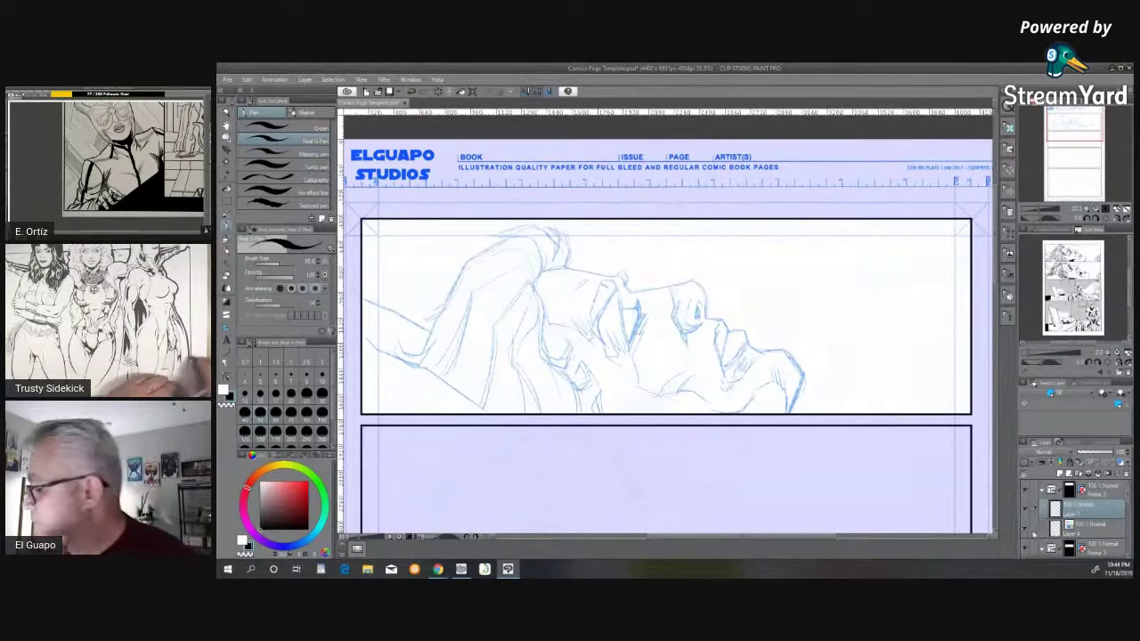
{"action": "left_click", "coordinate": [1026, 531]}
{"action": "left_click", "coordinate": [1028, 533]}
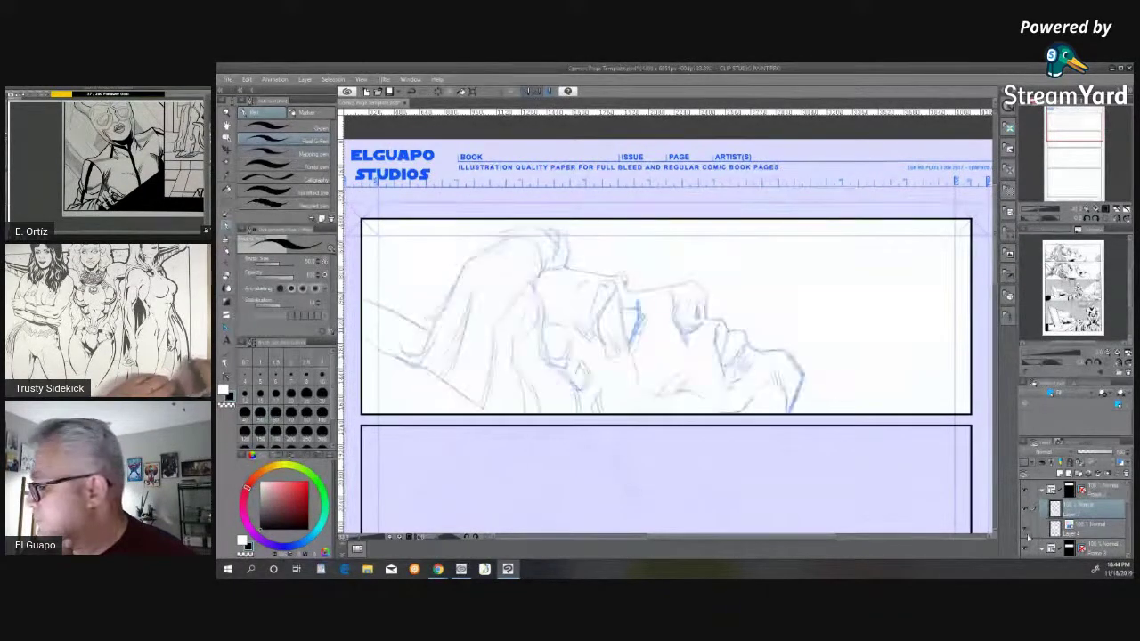
{"action": "left_click", "coordinate": [1079, 512]}
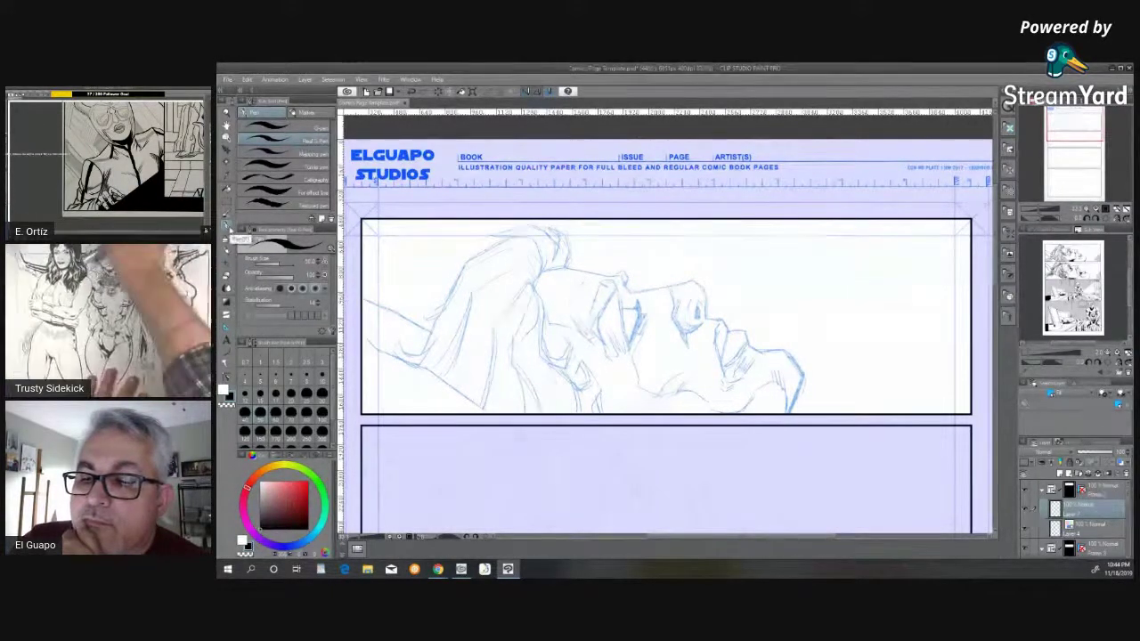
- Choose the Flat marker with opacity 100 and brush size 20
{"action": "left_click", "coordinate": [308, 113]}
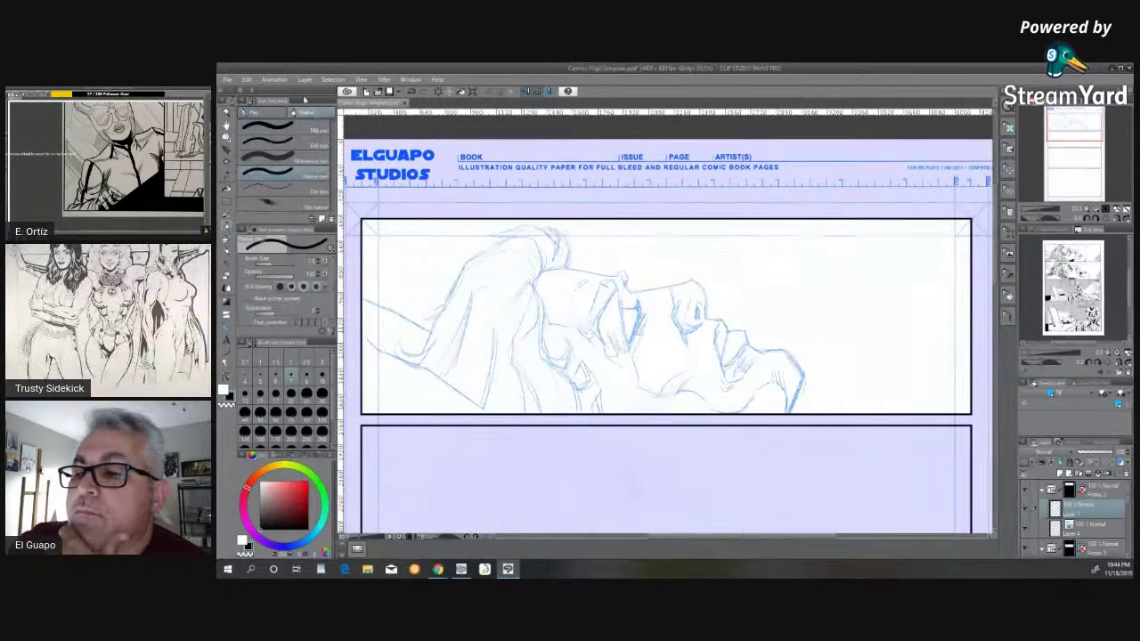
{"action": "left_click", "coordinate": [296, 208]}
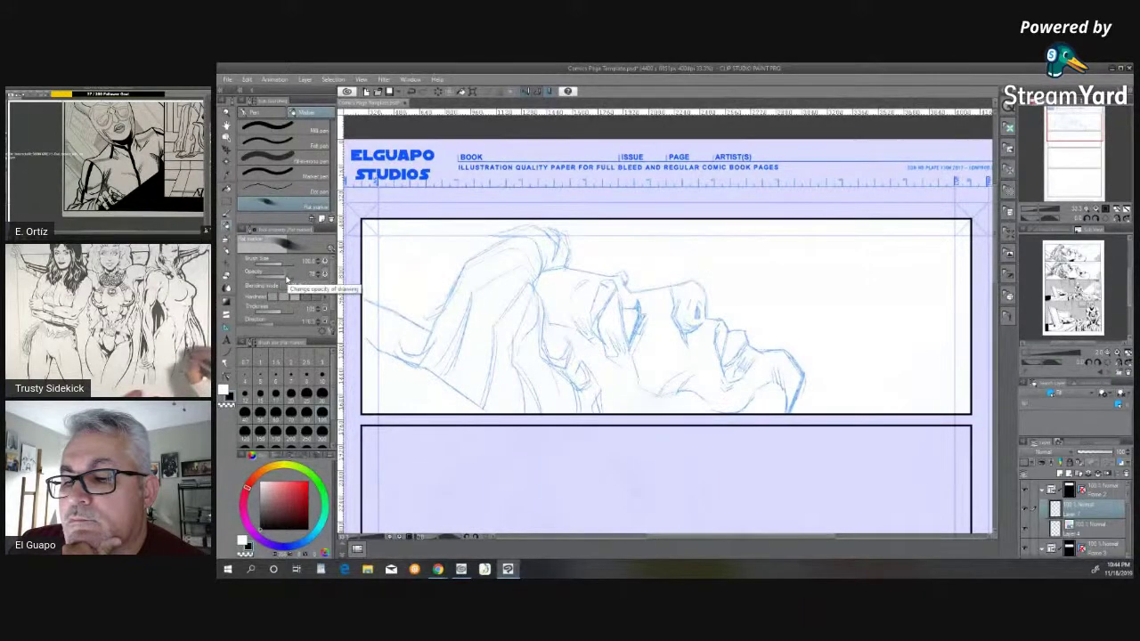
{"action": "left_click", "coordinate": [294, 276]}
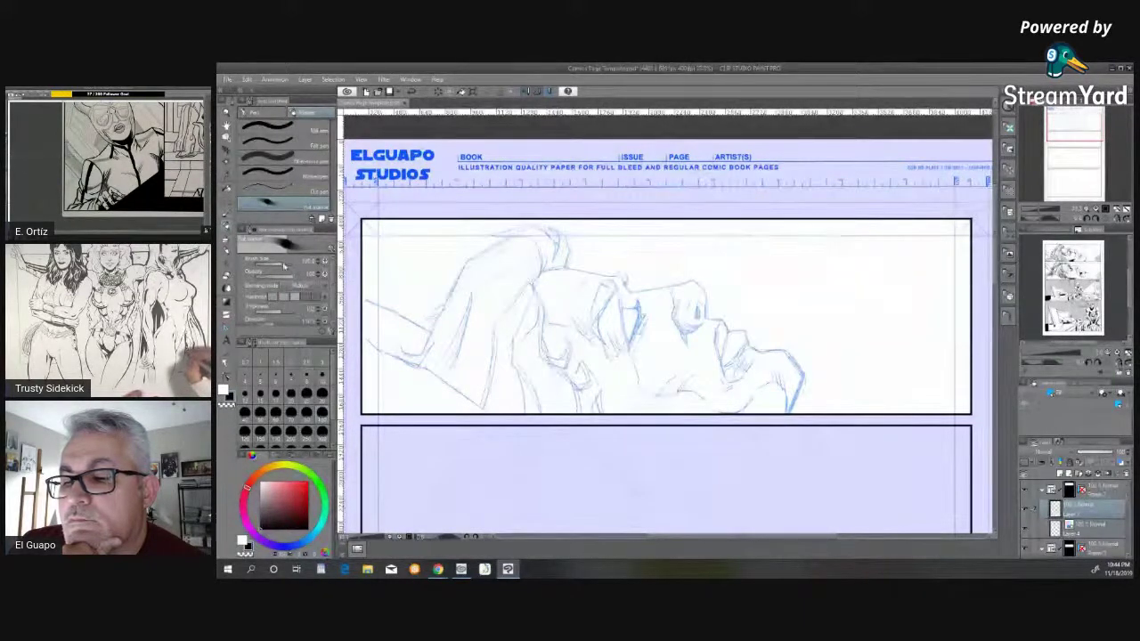
{"action": "left_click_drag", "start_coordinate": [284, 265], "coordinate": [272, 266]}
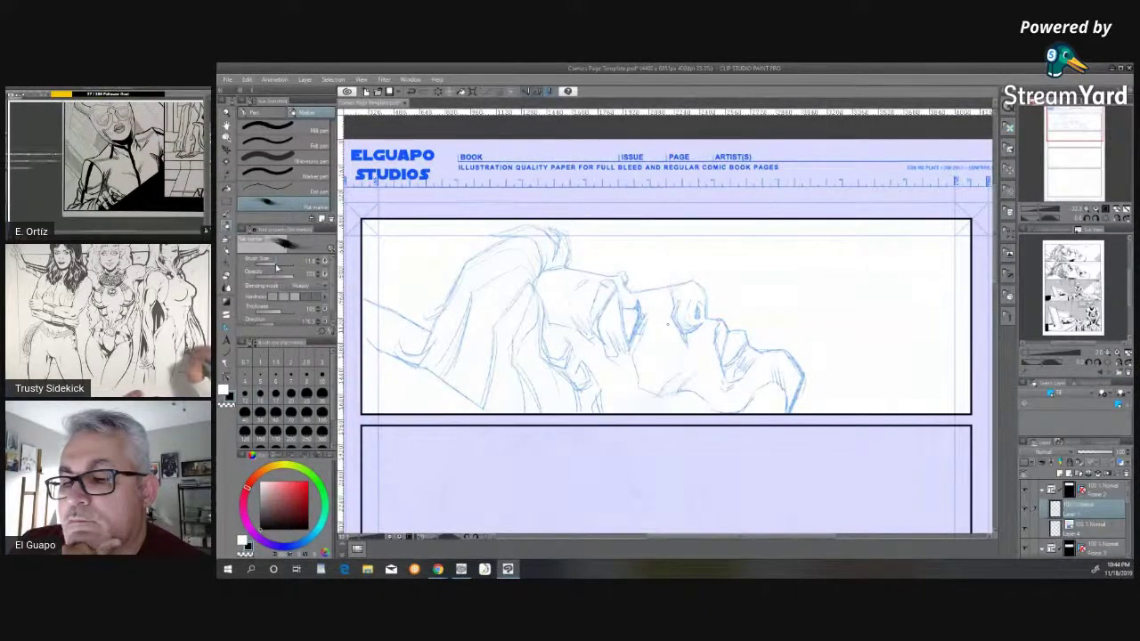
{"action": "left_click", "coordinate": [276, 265]}
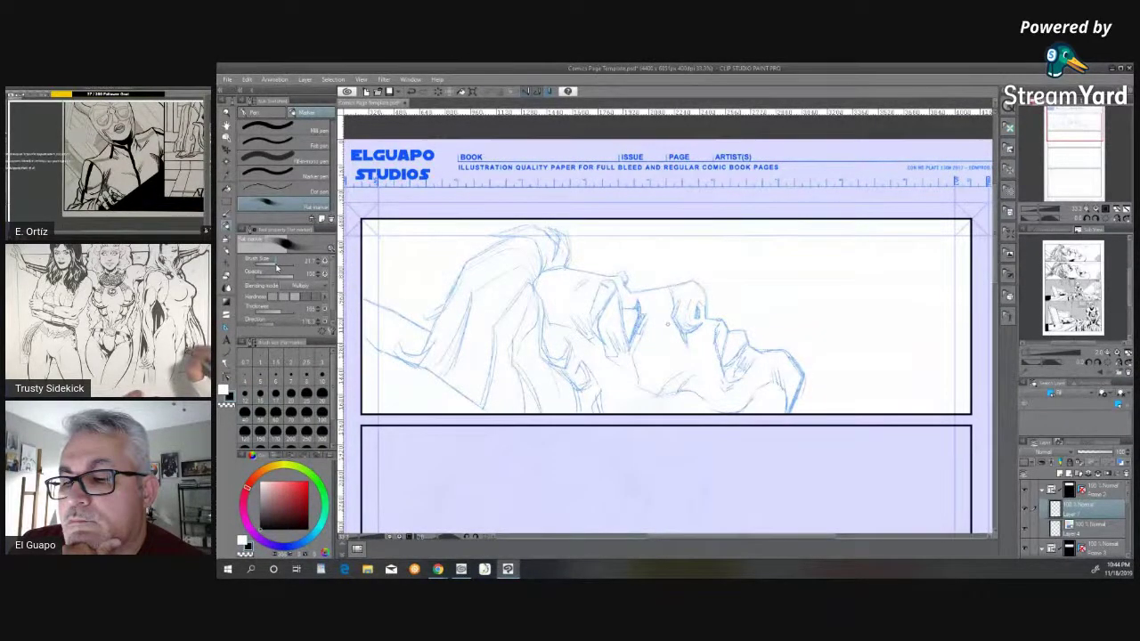
{"action": "left_click", "coordinate": [290, 396]}
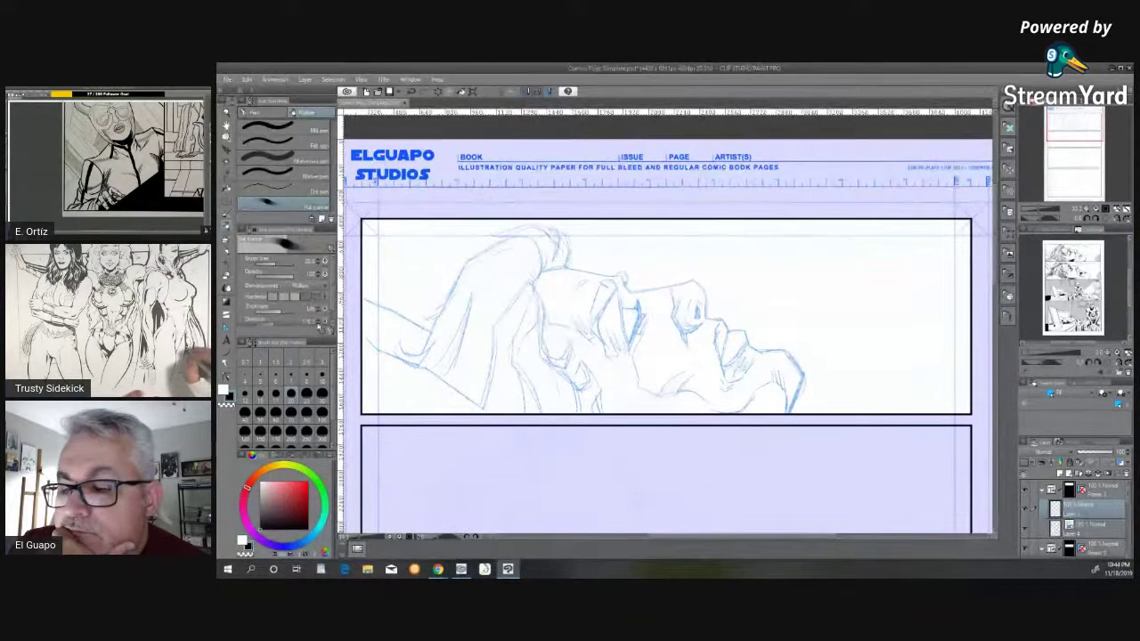
- Raise the Flat marker's thickness and hardness, trying single strokes along the back outline of the hair
{"action": "mouse_move", "coordinate": [280, 313]}
{"action": "left_mouse_down"}
{"action": "mouse_move", "coordinate": [296, 315]}
{"action": "mouse_move", "coordinate": [266, 327]}
{"action": "mouse_move", "coordinate": [287, 315]}
{"action": "left_mouse_up"}
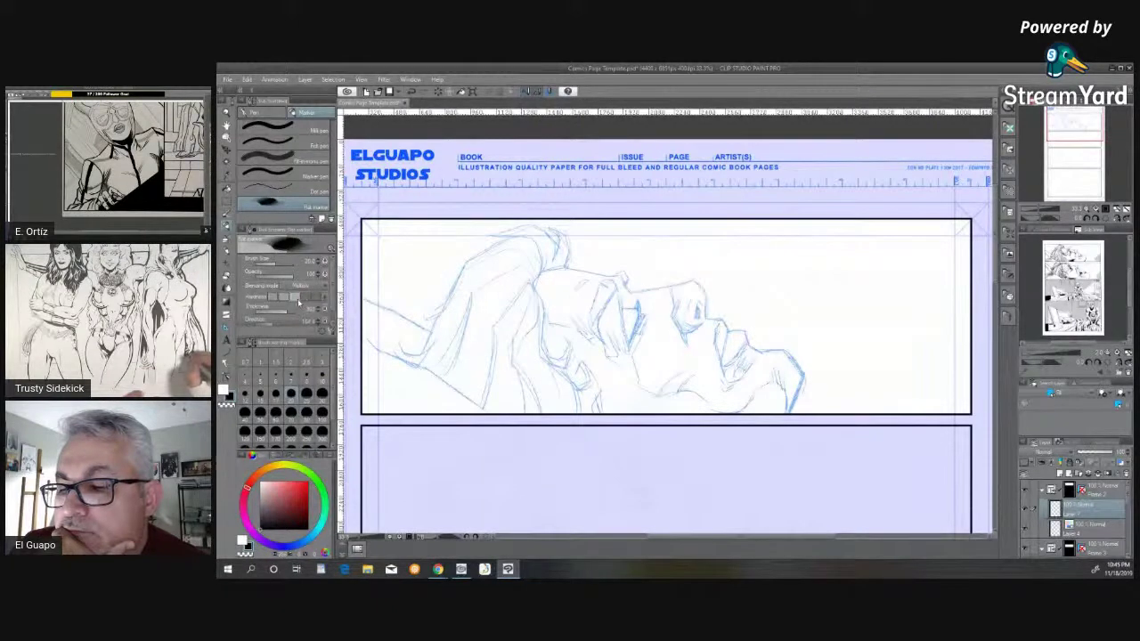
{"action": "left_click", "coordinate": [301, 301]}
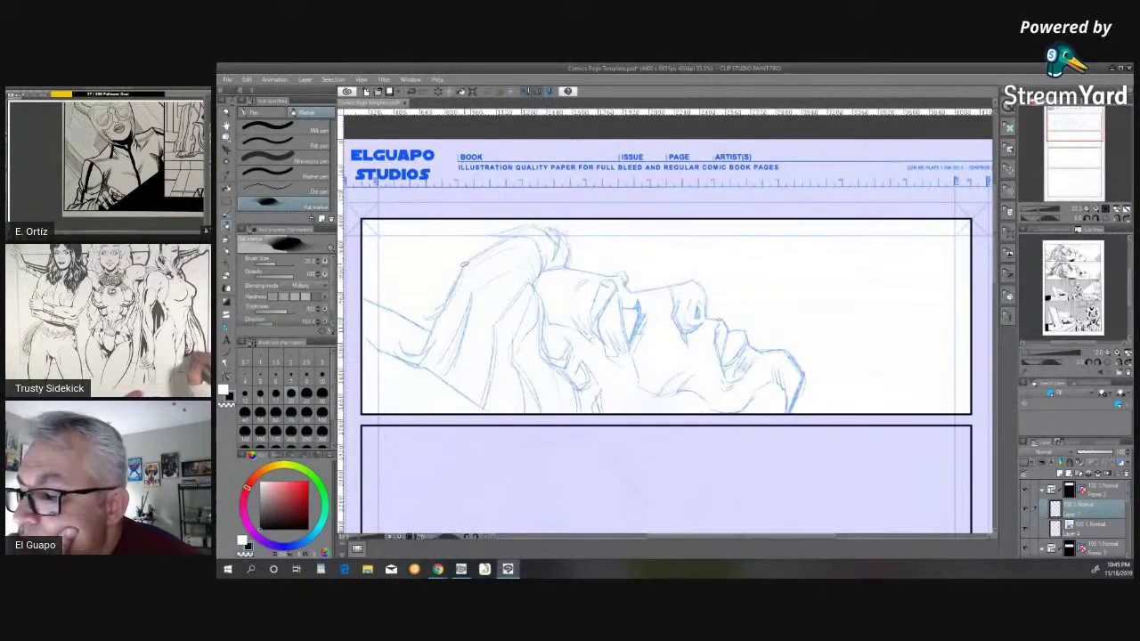
{"action": "left_click_drag", "start_coordinate": [466, 261], "coordinate": [455, 285]}
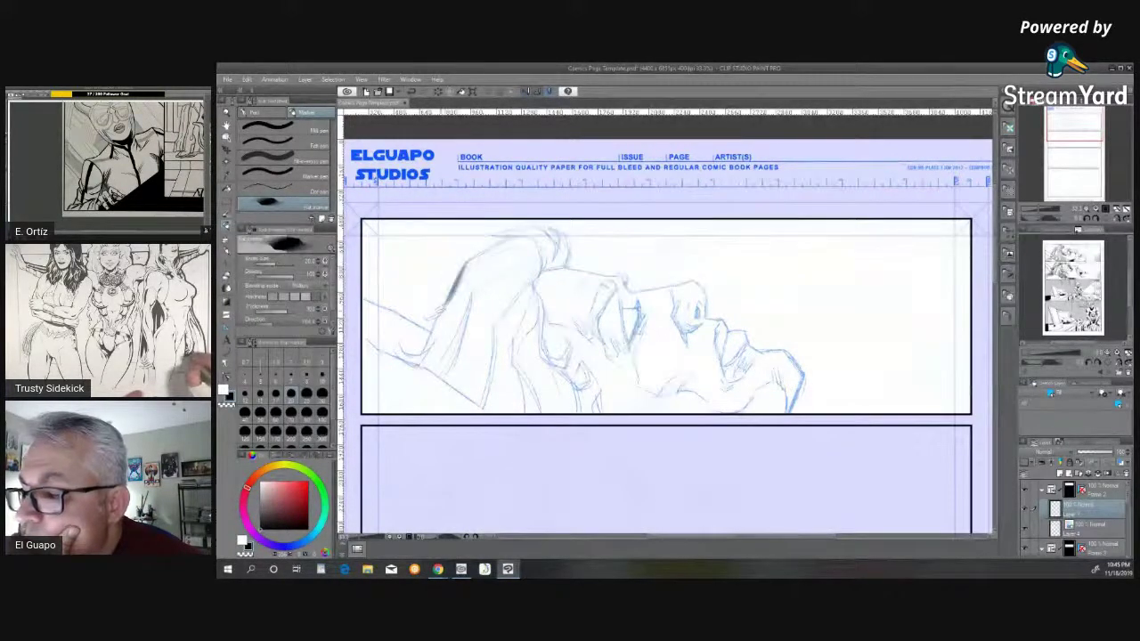
{"action": "key", "text": "ctrl+z"}
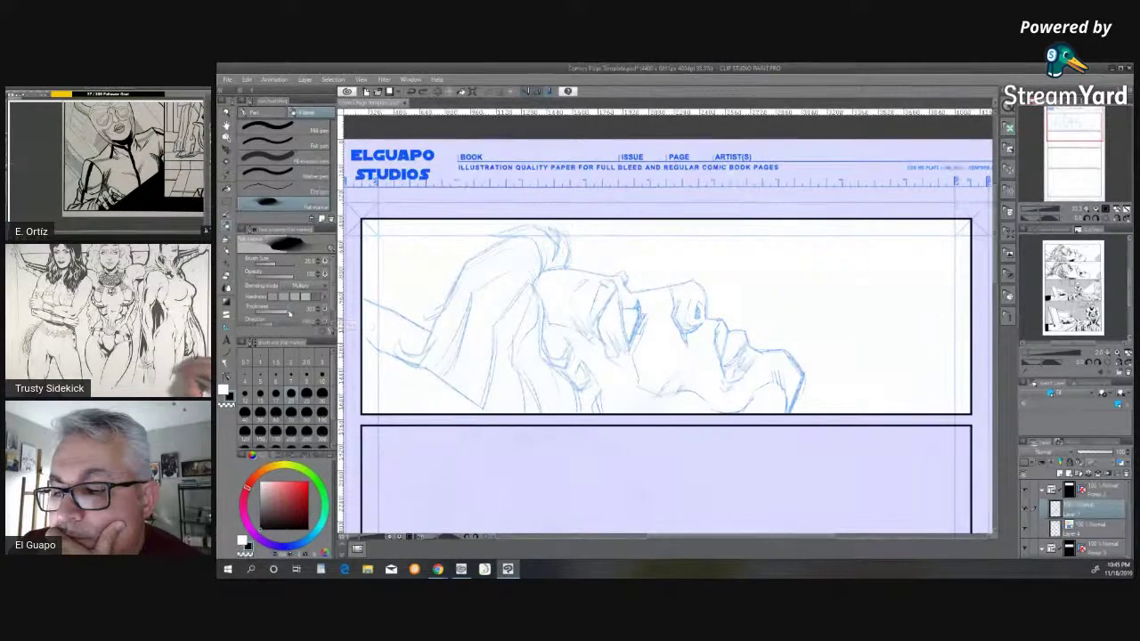
{"action": "left_click_drag", "start_coordinate": [290, 313], "coordinate": [297, 313]}
{"action": "left_click_drag", "start_coordinate": [446, 283], "coordinate": [474, 272]}
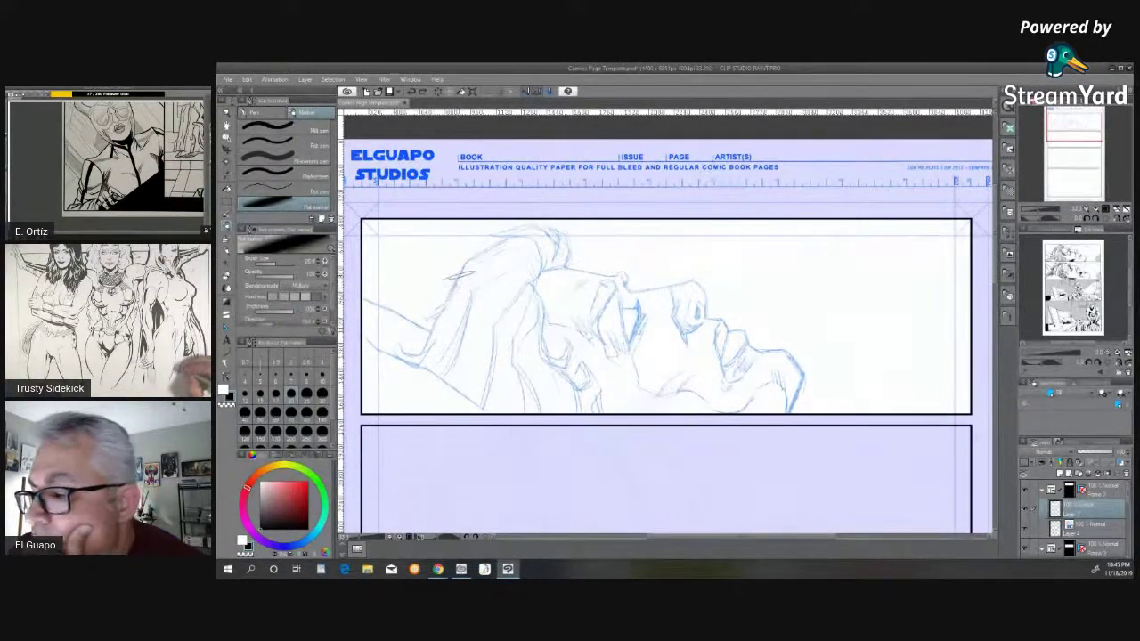
- Set the Flat marker's brush size to 15, adjust its direction and reduce its thickness
{"action": "left_click", "coordinate": [260, 397]}
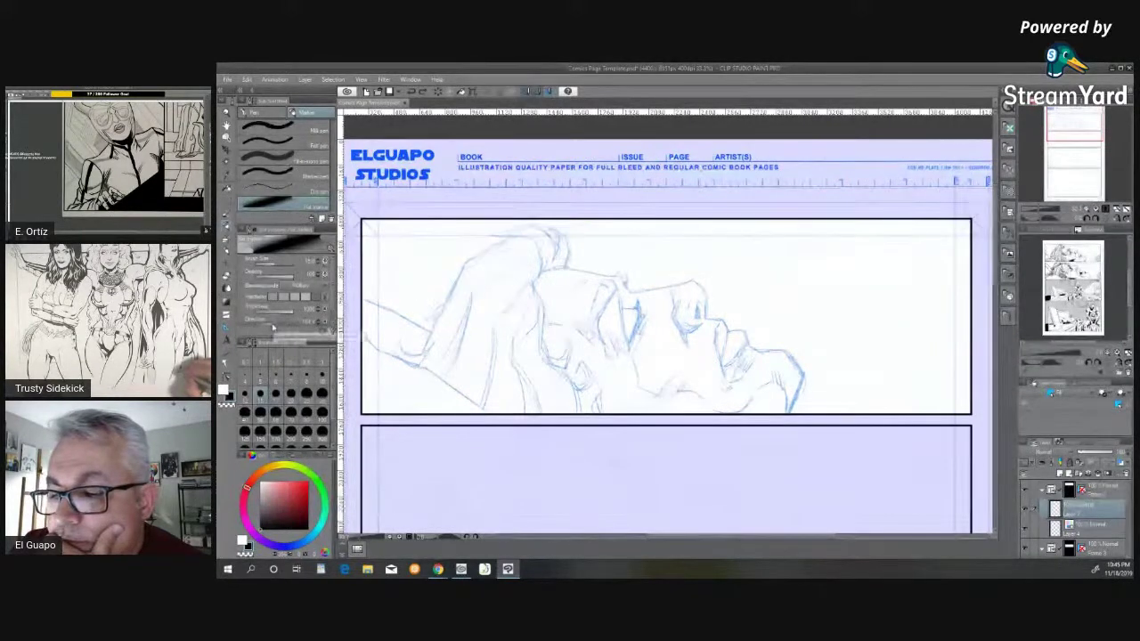
{"action": "left_click_drag", "start_coordinate": [272, 324], "coordinate": [276, 321]}
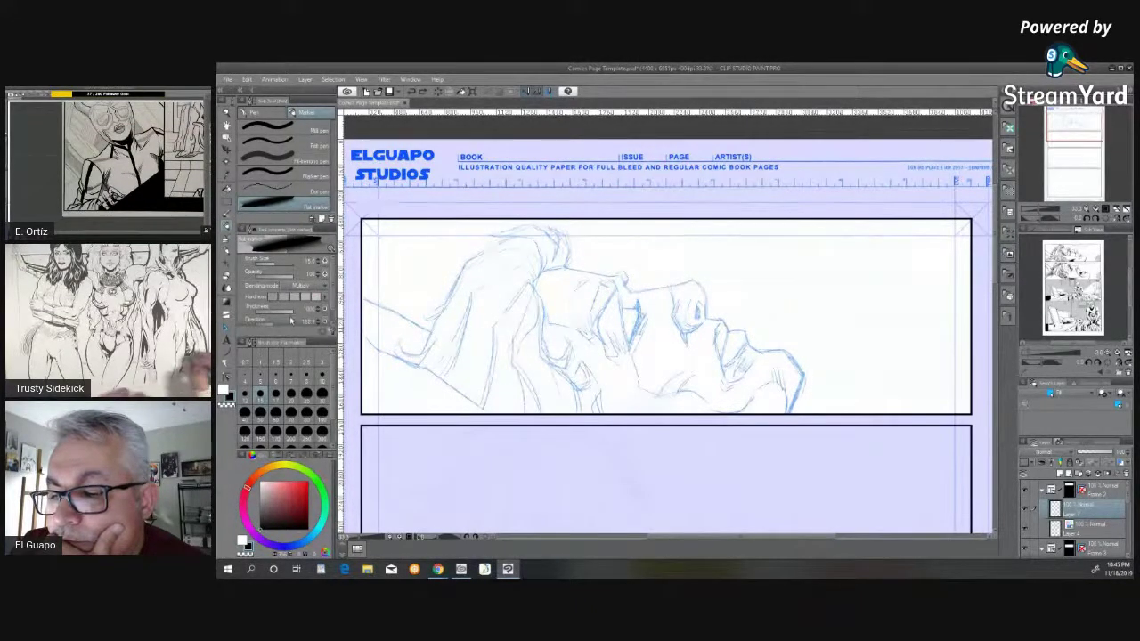
{"action": "left_click_drag", "start_coordinate": [293, 312], "coordinate": [284, 315]}
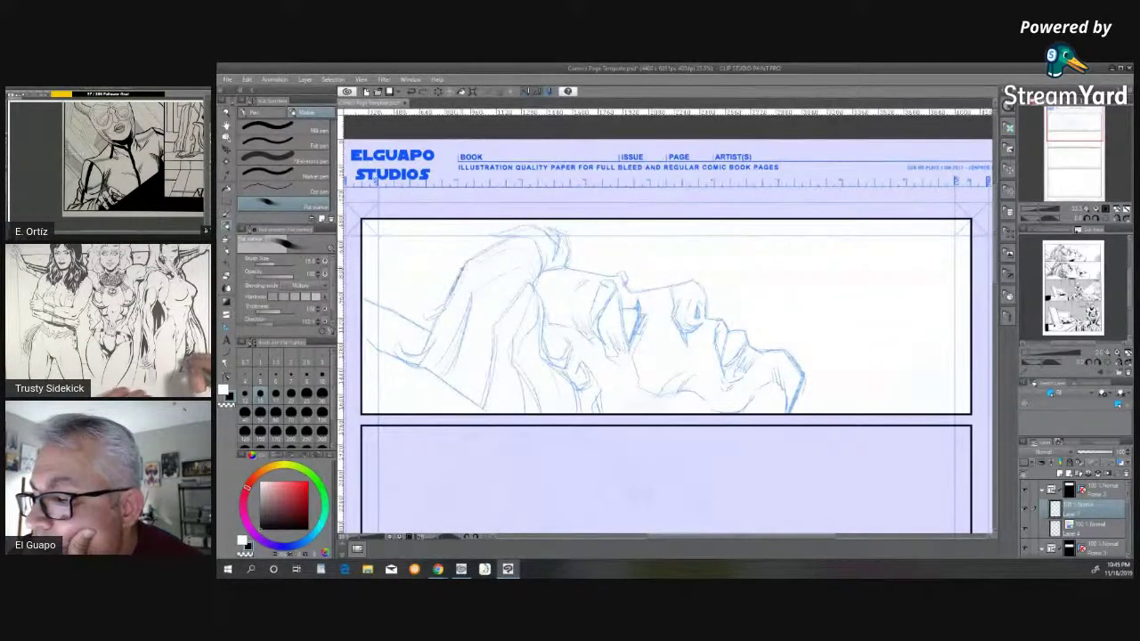
- Try inking the hair's outline from the back of the head up towards the crown with the Flat marker
{"action": "left_click_drag", "start_coordinate": [460, 273], "coordinate": [448, 301]}
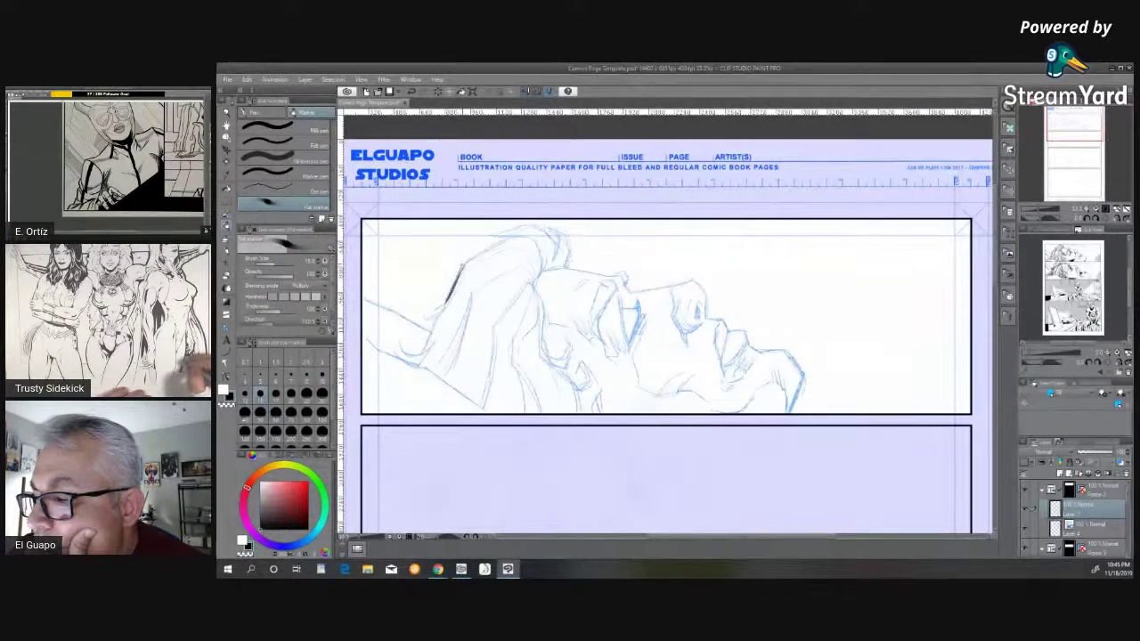
{"action": "left_click_drag", "start_coordinate": [463, 265], "coordinate": [501, 243]}
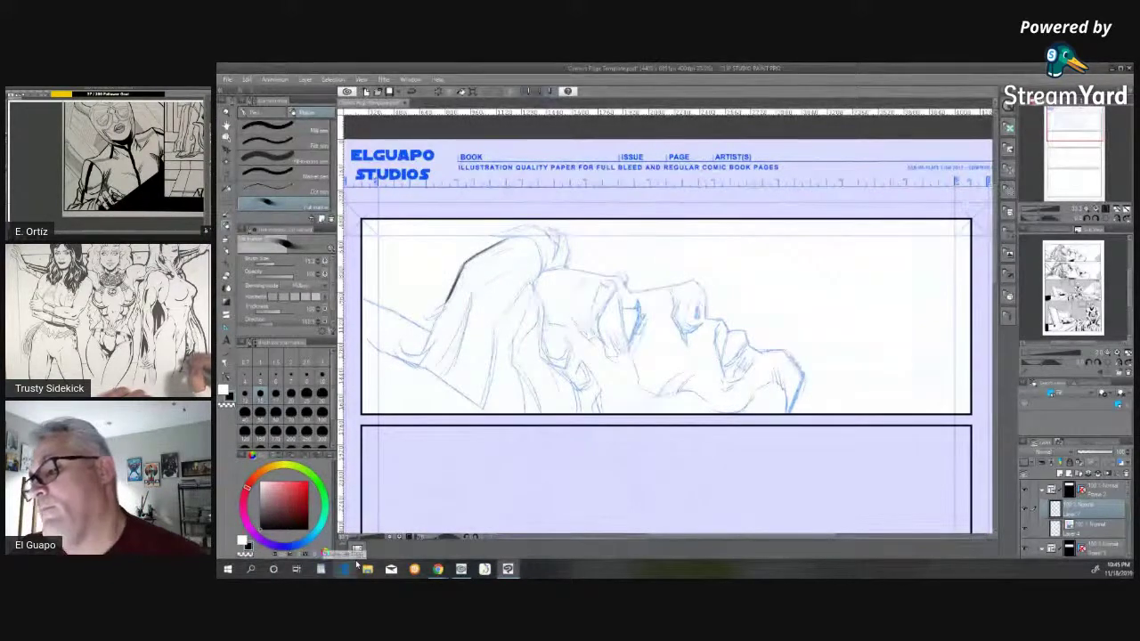
{"action": "key", "text": "ctrl+z"}
{"action": "key", "text": "ctrl+z"}
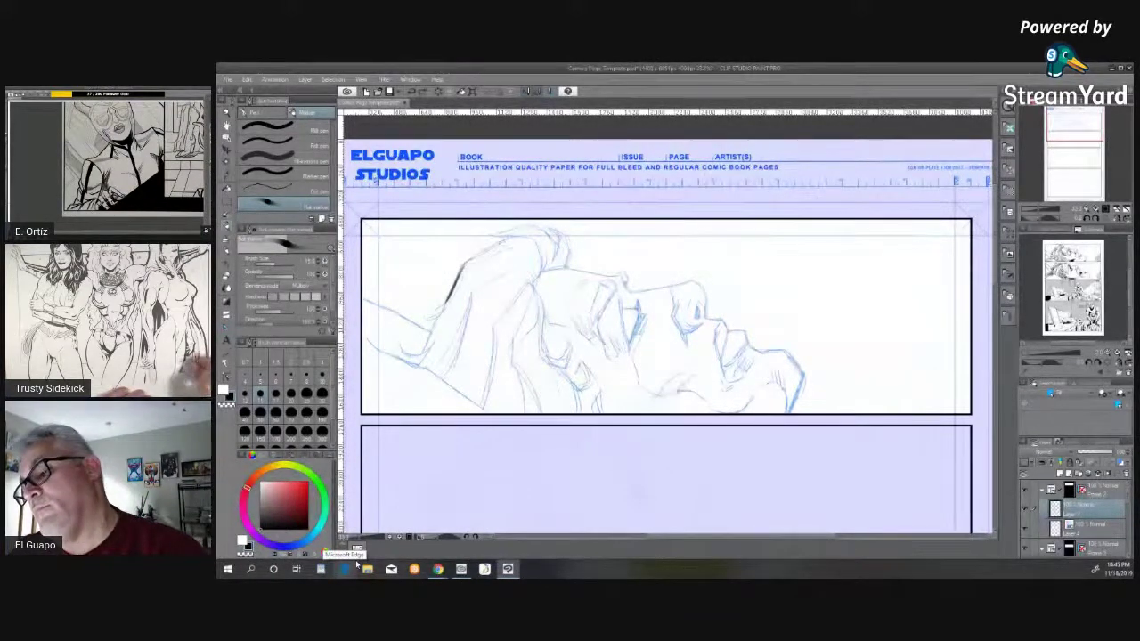
{"action": "key", "text": "ctrl+z"}
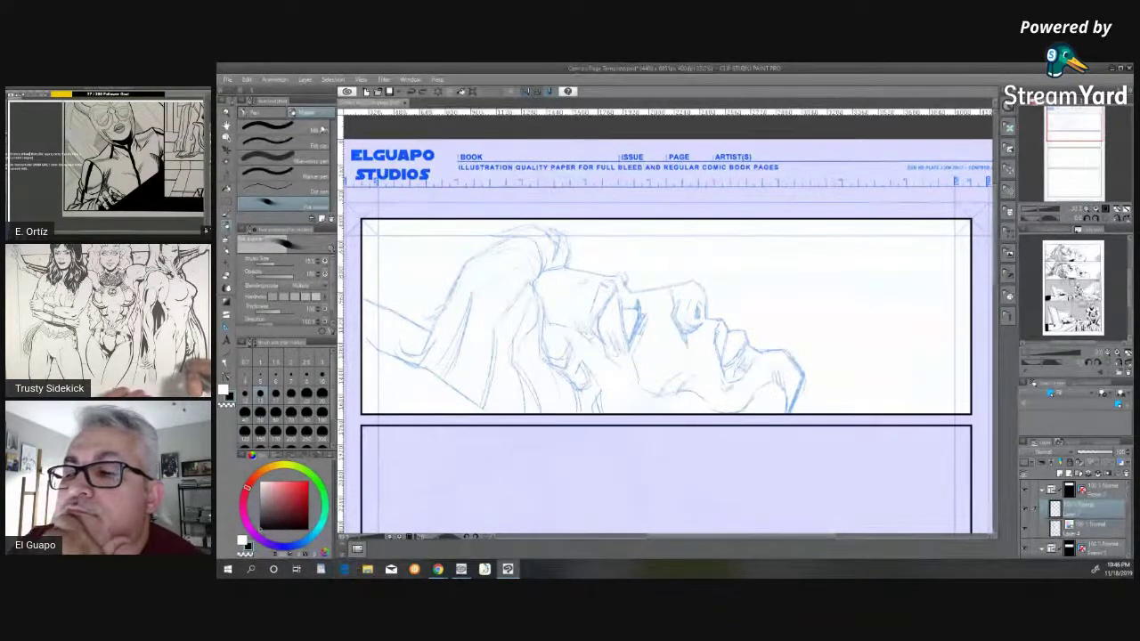
- Choose the Bit husky India ink brush and reduce its brush size
{"action": "left_click", "coordinate": [268, 114]}
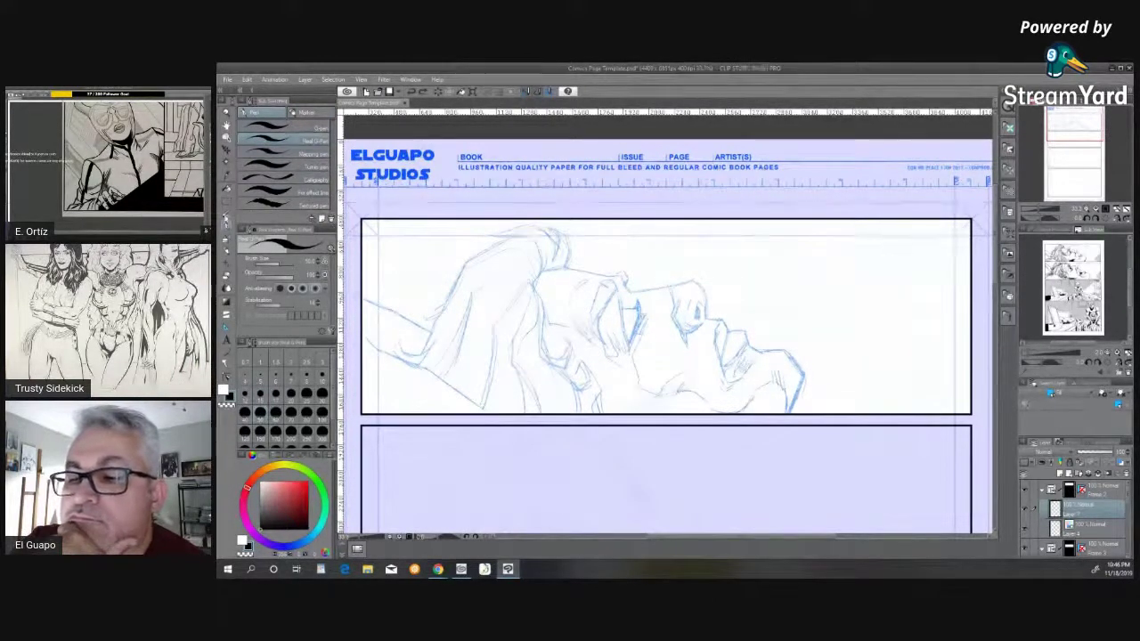
{"action": "key", "text": "p"}
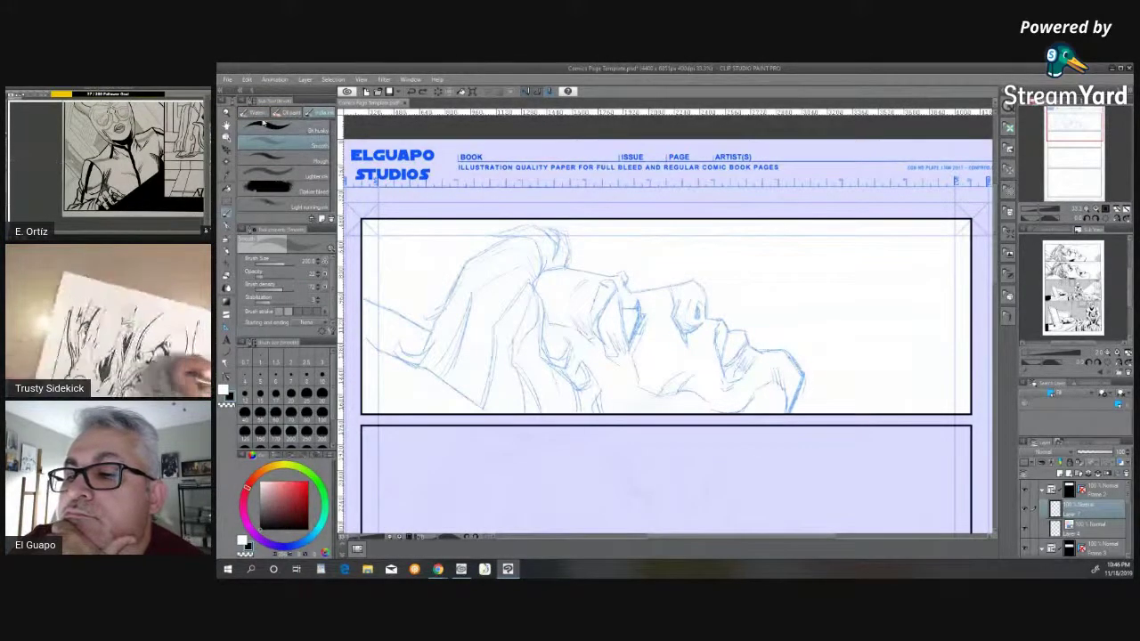
{"action": "left_click", "coordinate": [323, 114]}
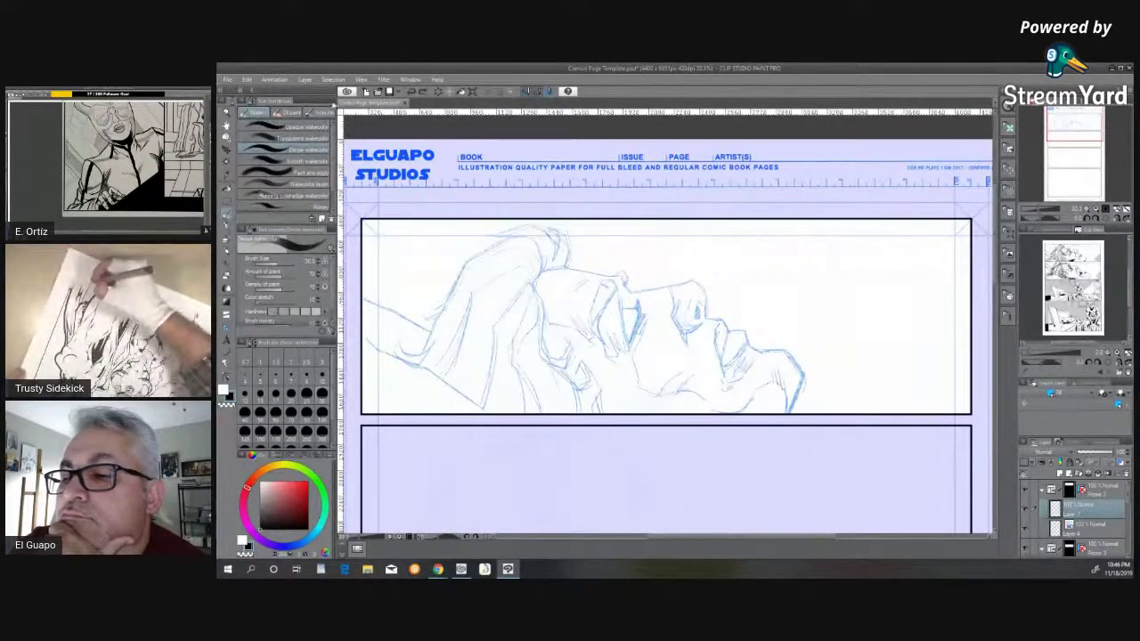
{"action": "left_click", "coordinate": [323, 112]}
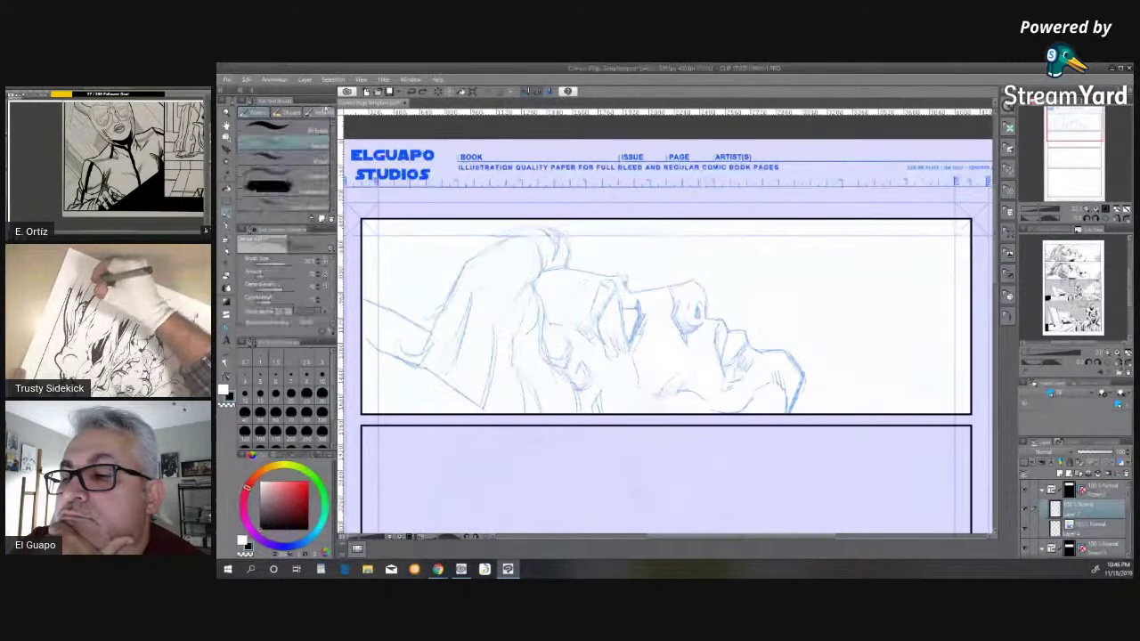
{"action": "left_click", "coordinate": [311, 132]}
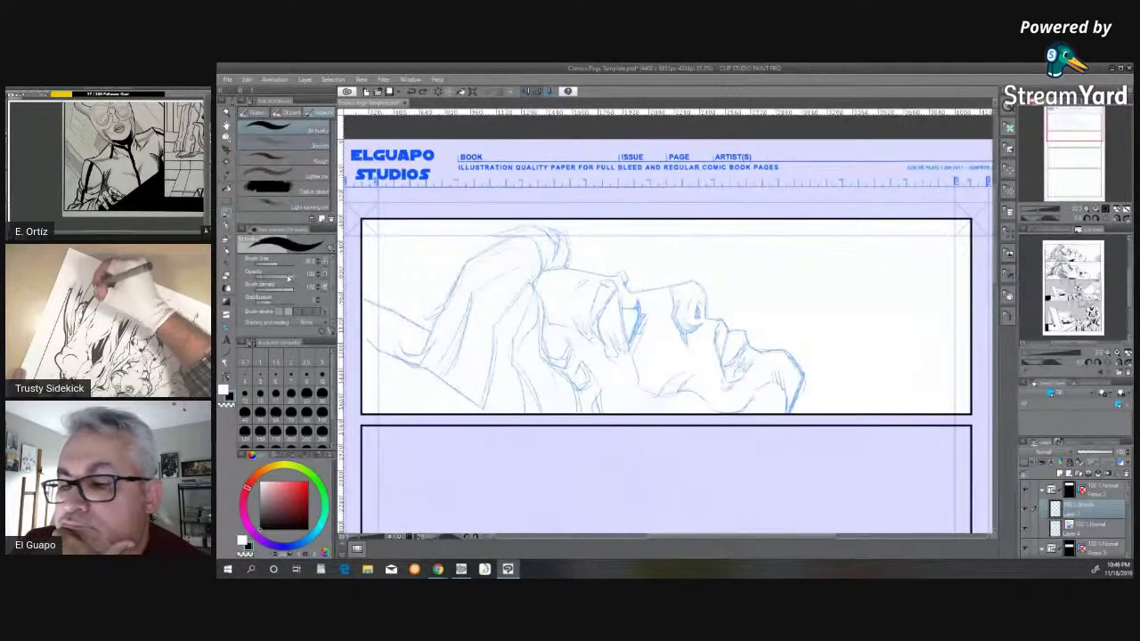
{"action": "left_click", "coordinate": [273, 264]}
{"action": "left_click_drag", "start_coordinate": [272, 265], "coordinate": [275, 266]}
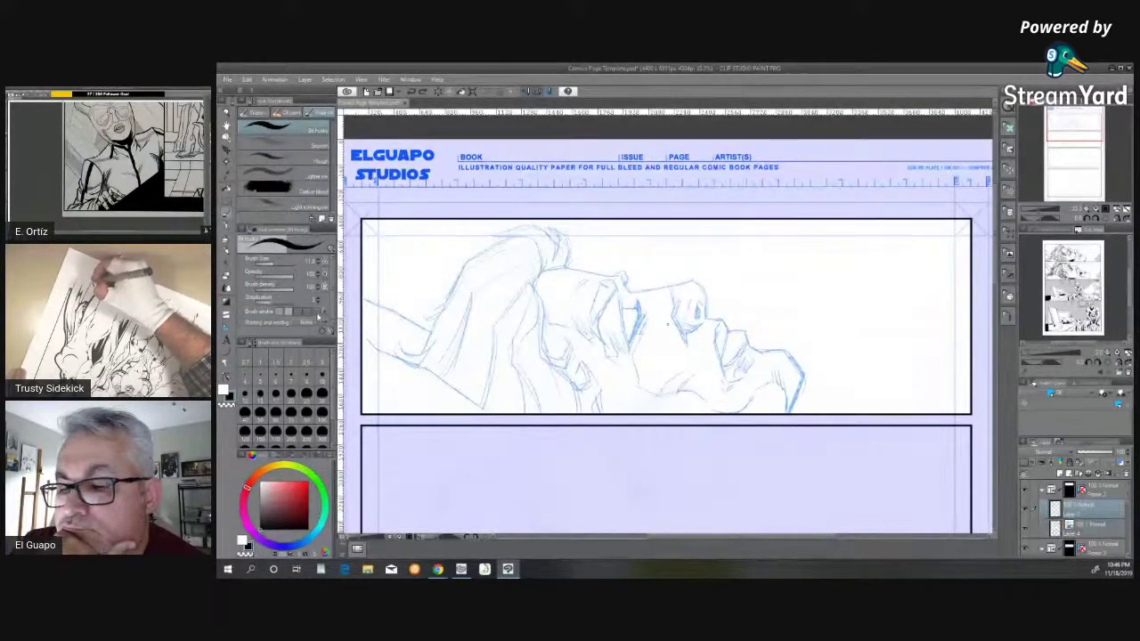
- Adjust the Bit husky brush's stroke and starting-and-ending settings and choose a larger preset brush size
{"action": "left_click", "coordinate": [316, 312]}
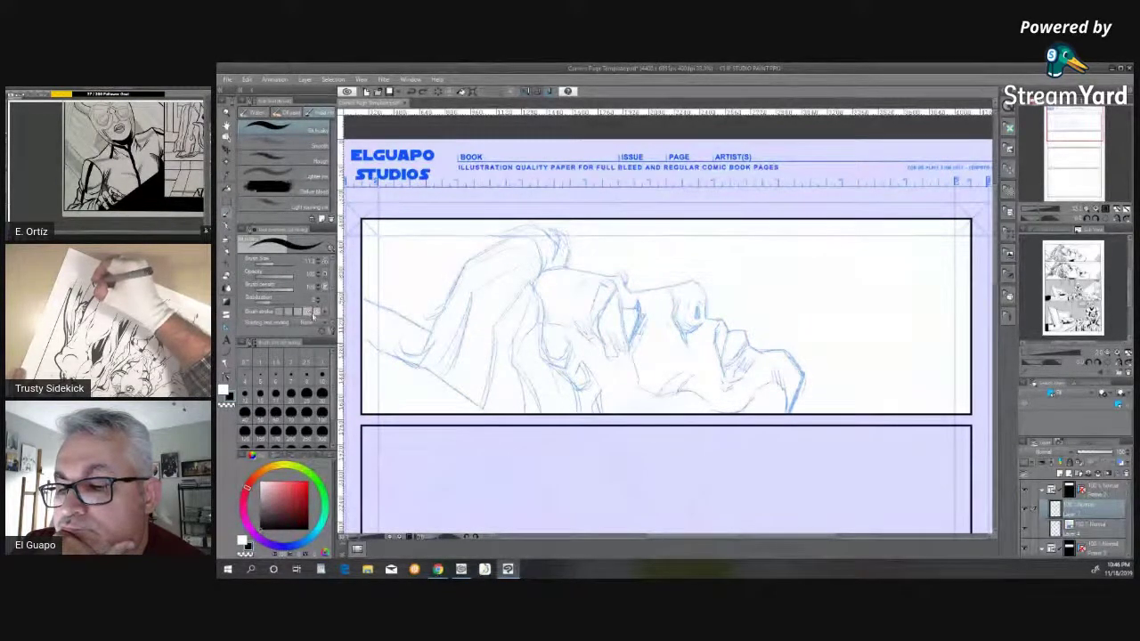
{"action": "left_click", "coordinate": [324, 316]}
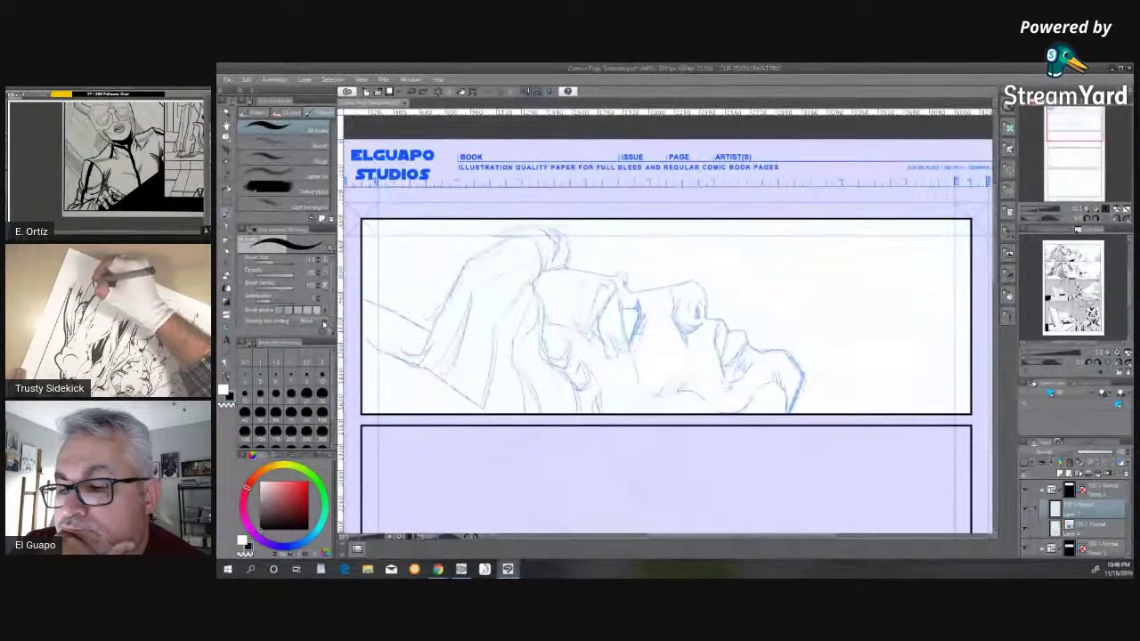
{"action": "left_click", "coordinate": [323, 322]}
{"action": "left_click", "coordinate": [311, 314]}
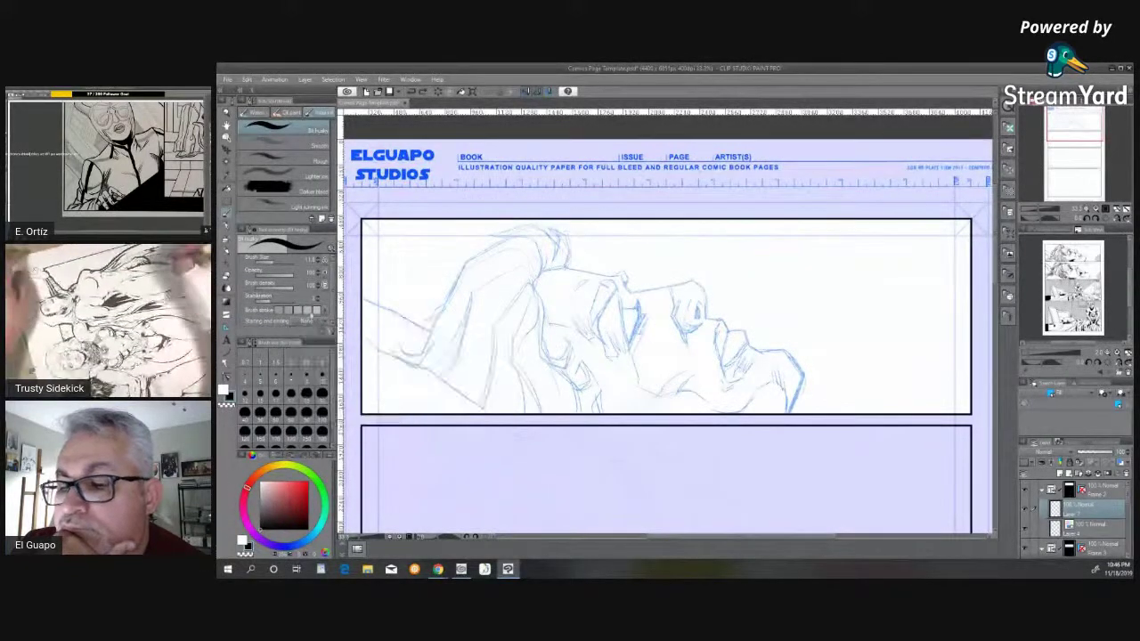
{"action": "left_click", "coordinate": [322, 398]}
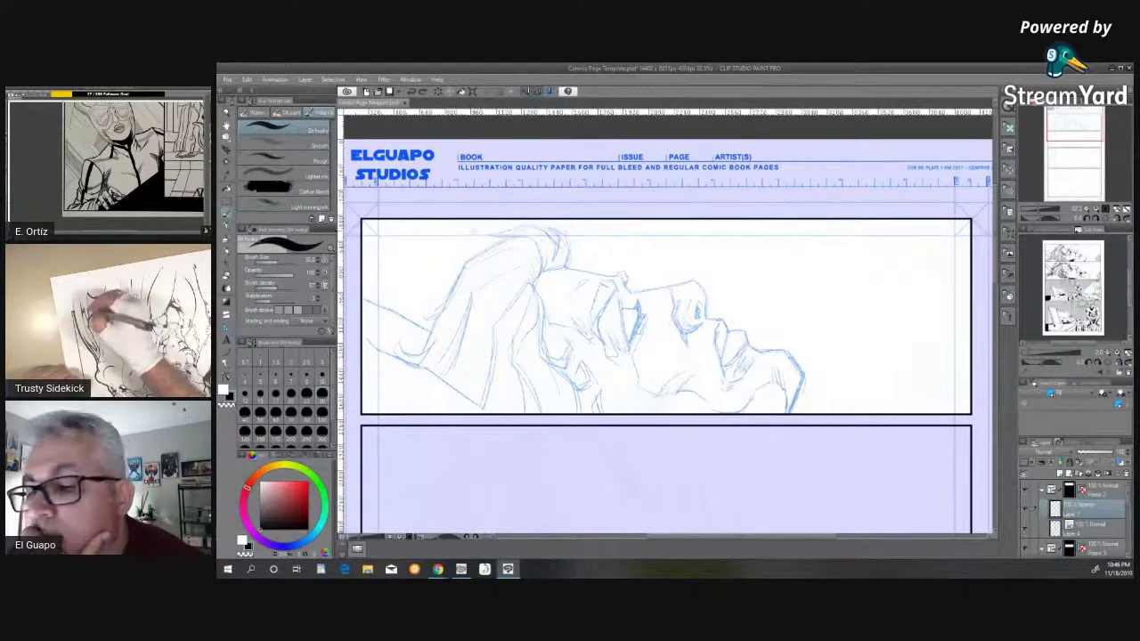
- Try inking the hair's back outline from the crown down to the curled ends at the nape with the Bit husky brush
{"action": "left_click_drag", "start_coordinate": [471, 259], "coordinate": [442, 308]}
{"action": "left_click_drag", "start_coordinate": [470, 260], "coordinate": [502, 240]}
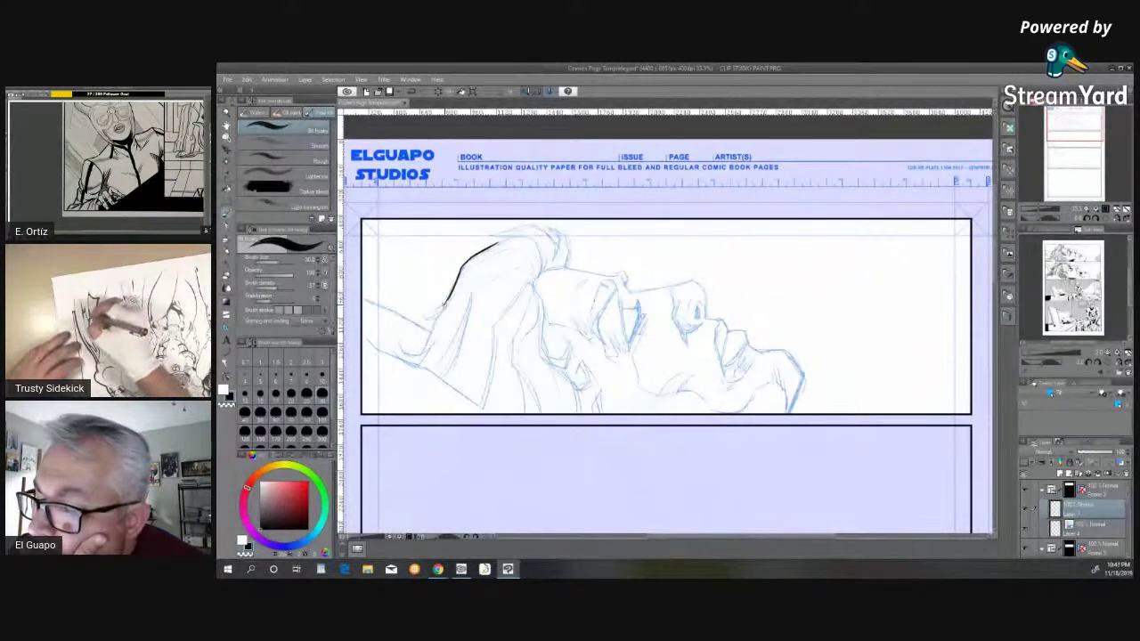
{"action": "left_click_drag", "start_coordinate": [441, 310], "coordinate": [425, 318]}
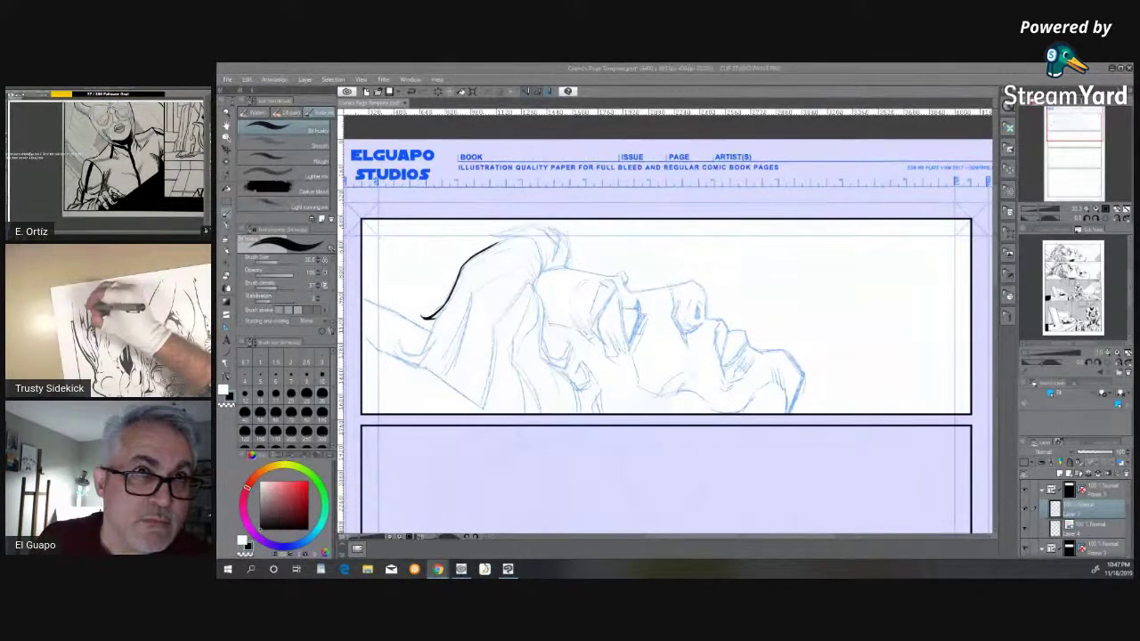
{"action": "left_click", "coordinate": [433, 320]}
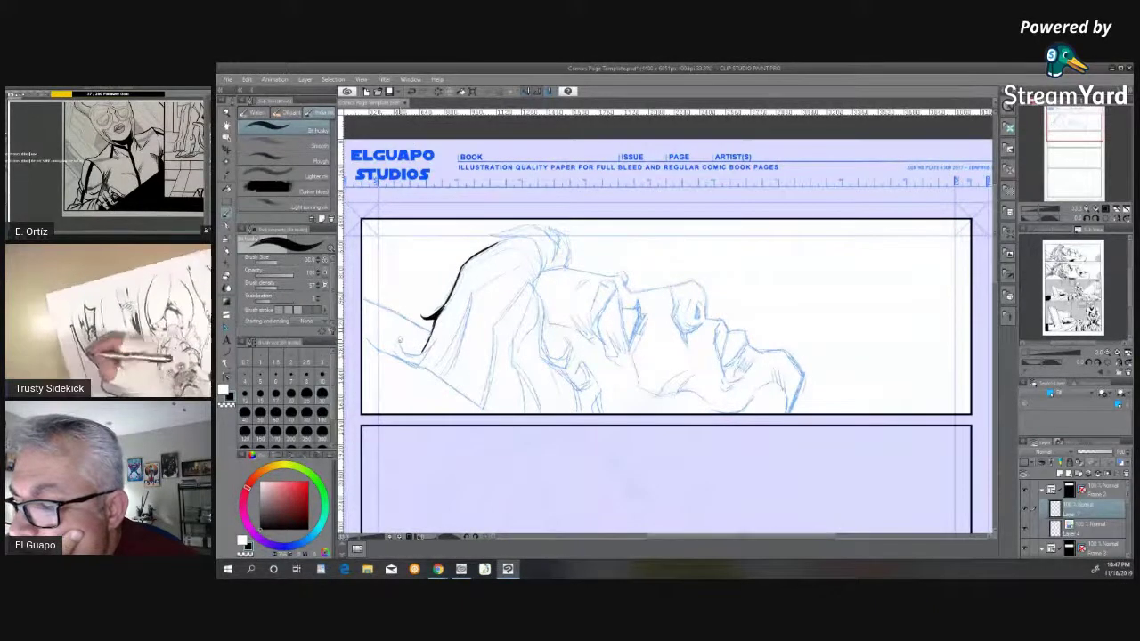
{"action": "left_click_drag", "start_coordinate": [400, 340], "coordinate": [422, 352]}
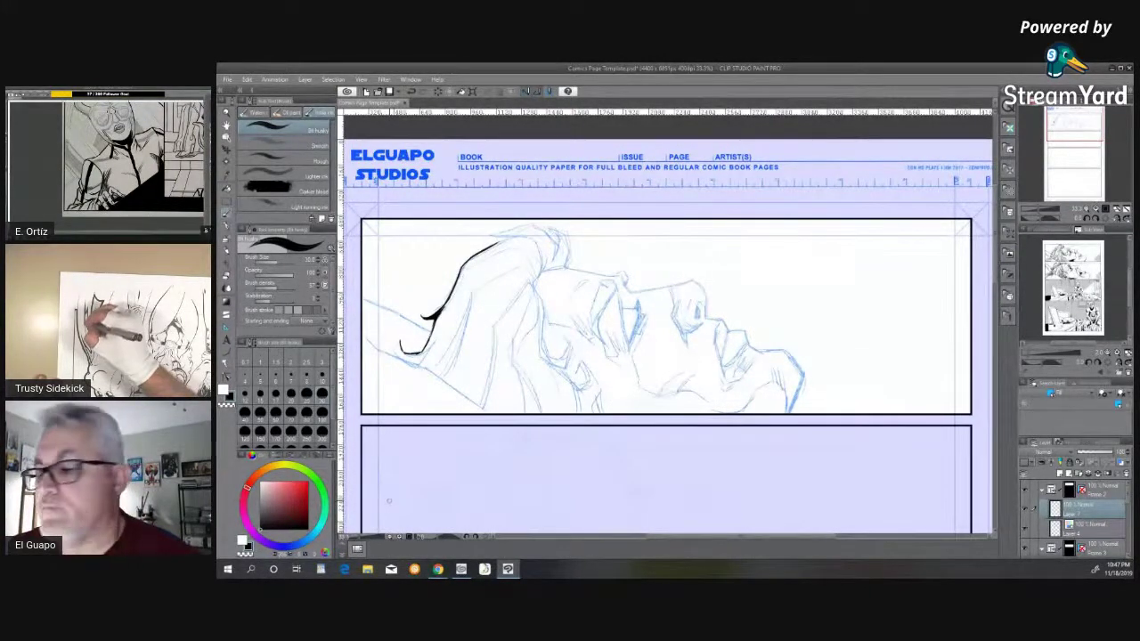
- Undo all the Bit husky strokes along the back outline of the hair
{"action": "key", "text": "ctrl+z"}
{"action": "key", "text": "ctrl+z"}
{"action": "key", "text": "ctrl+z"}
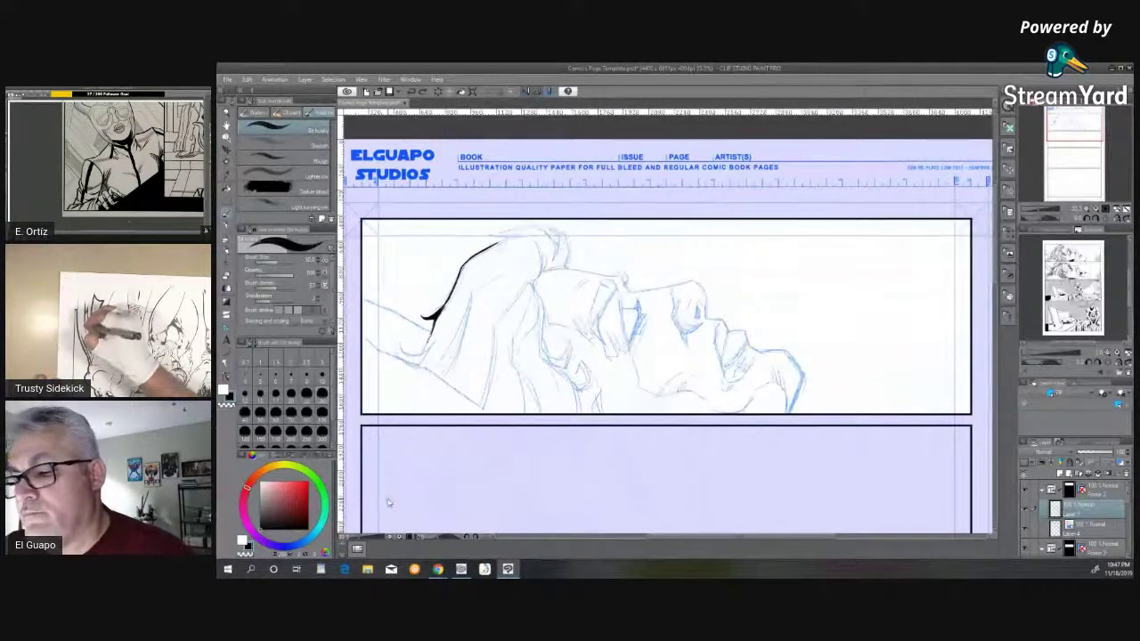
{"action": "key", "text": "ctrl+z"}
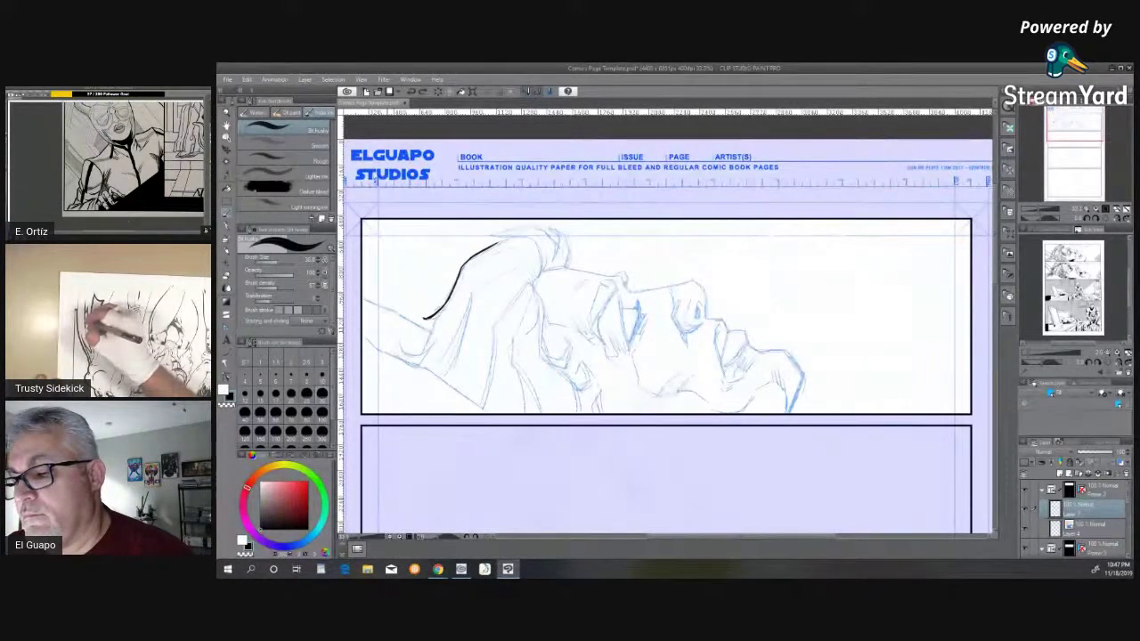
{"action": "key", "text": "ctrl+z"}
{"action": "key", "text": "ctrl+z"}
{"action": "key", "text": "ctrl+z"}
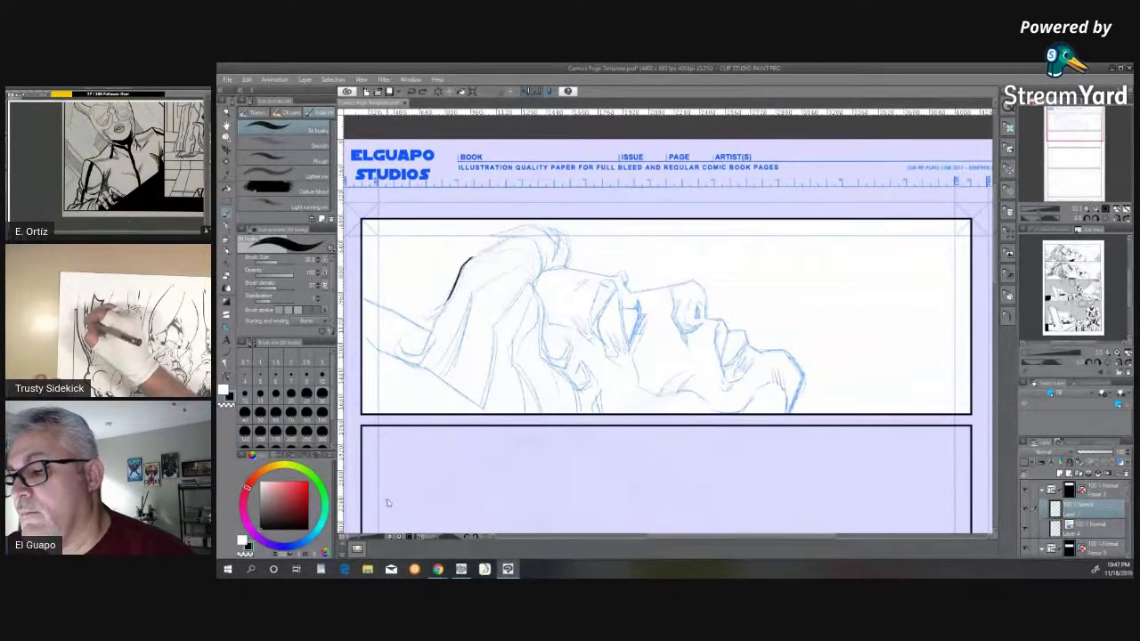
{"action": "key", "text": "ctrl+z"}
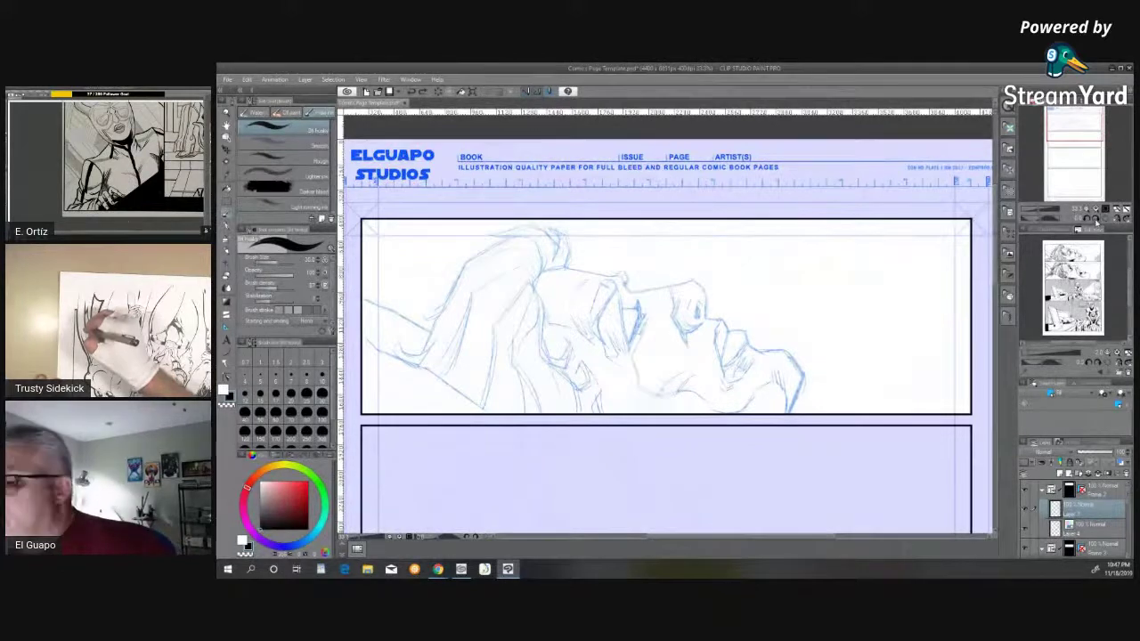
- Rotate the canvas until the face is upright and ink the profile from the hairline over forehead and brow to the nose tip
{"action": "left_click", "coordinate": [1097, 219]}
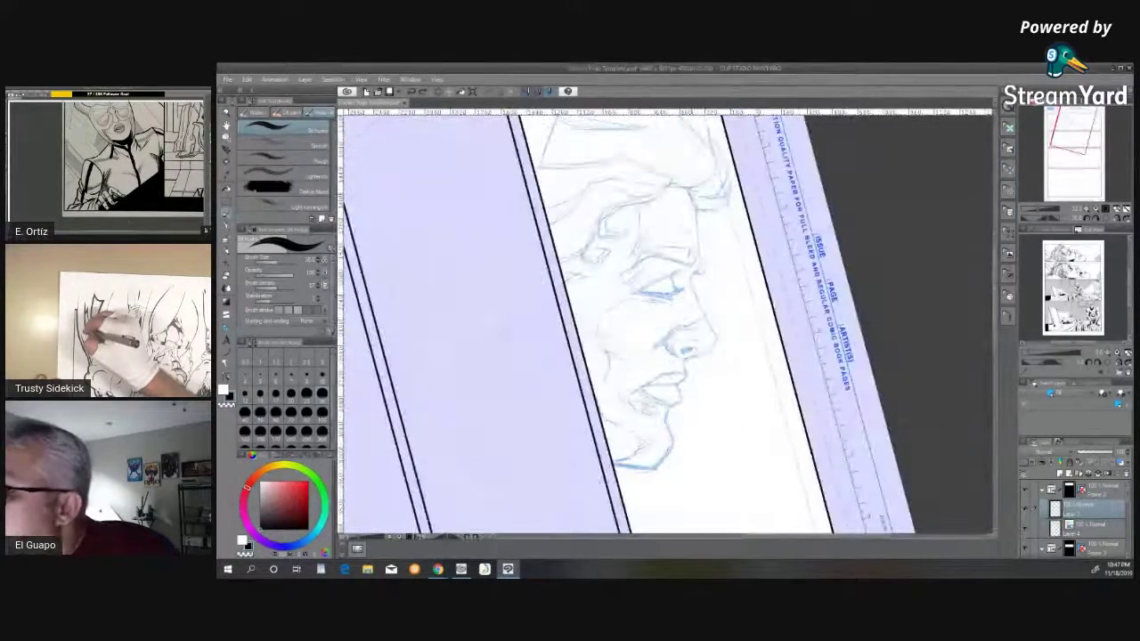
{"action": "left_click_drag", "start_coordinate": [686, 189], "coordinate": [700, 210]}
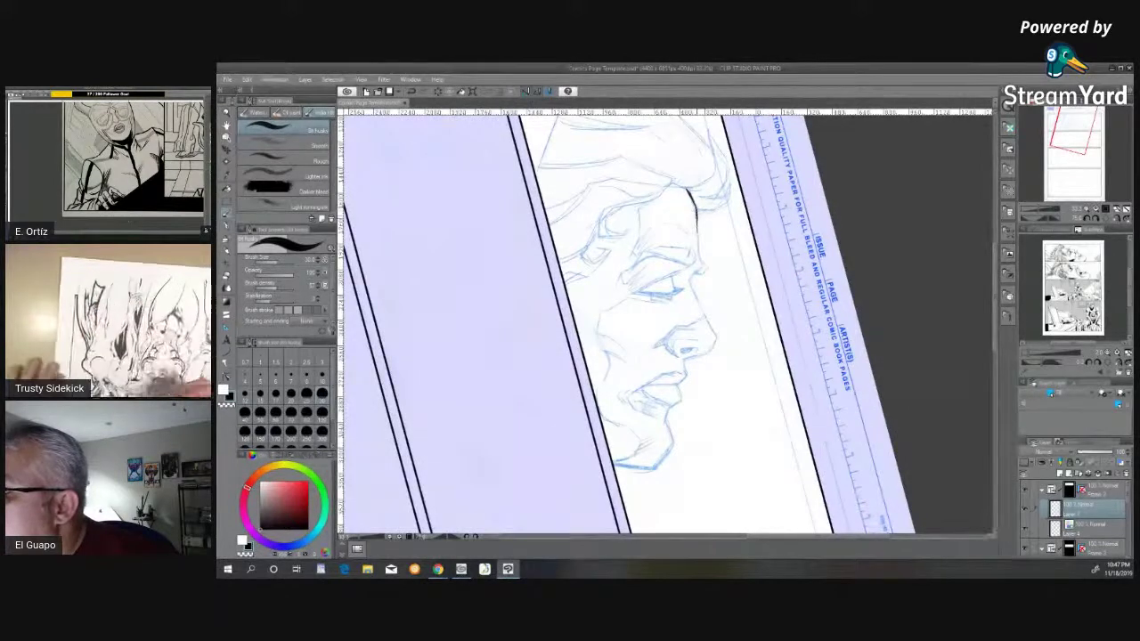
{"action": "left_click_drag", "start_coordinate": [695, 208], "coordinate": [702, 274]}
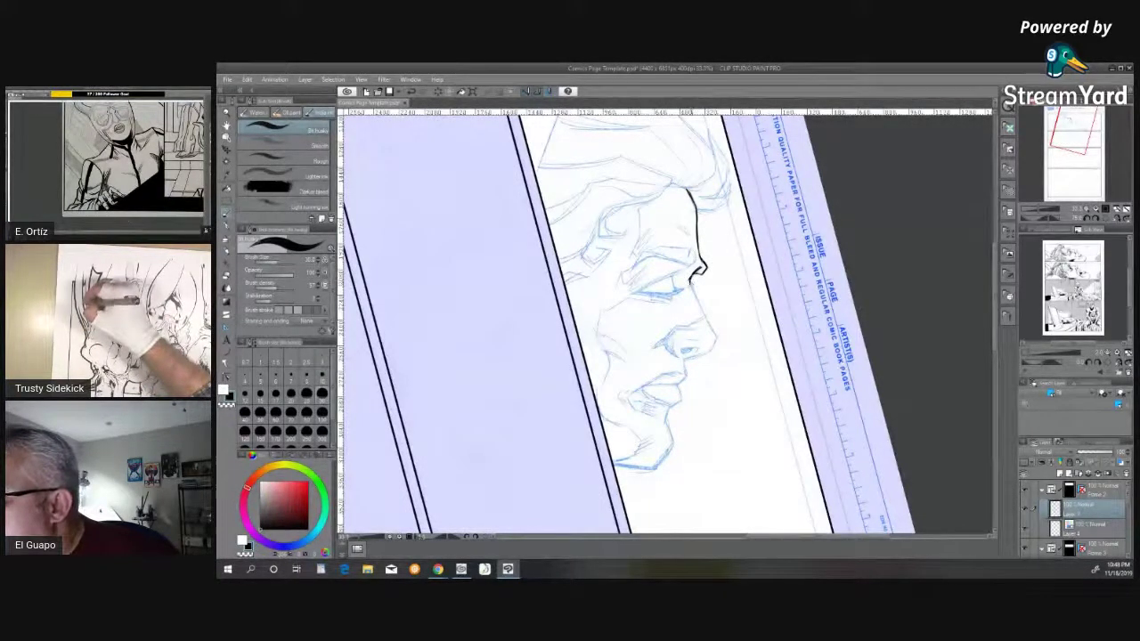
{"action": "left_click_drag", "start_coordinate": [690, 280], "coordinate": [712, 329]}
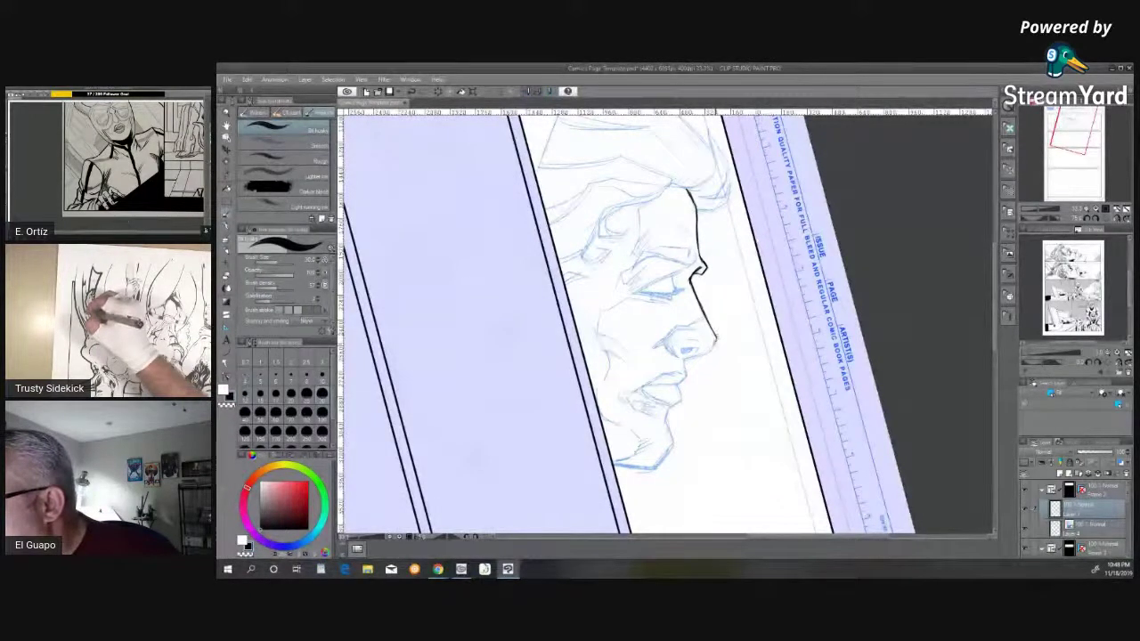
- Ink the profile from the underside of the nose over both lips to the front of the chin, redoing the nose stroke
{"action": "left_click_drag", "start_coordinate": [714, 344], "coordinate": [692, 359]}
{"action": "key", "text": "ctrl+z"}
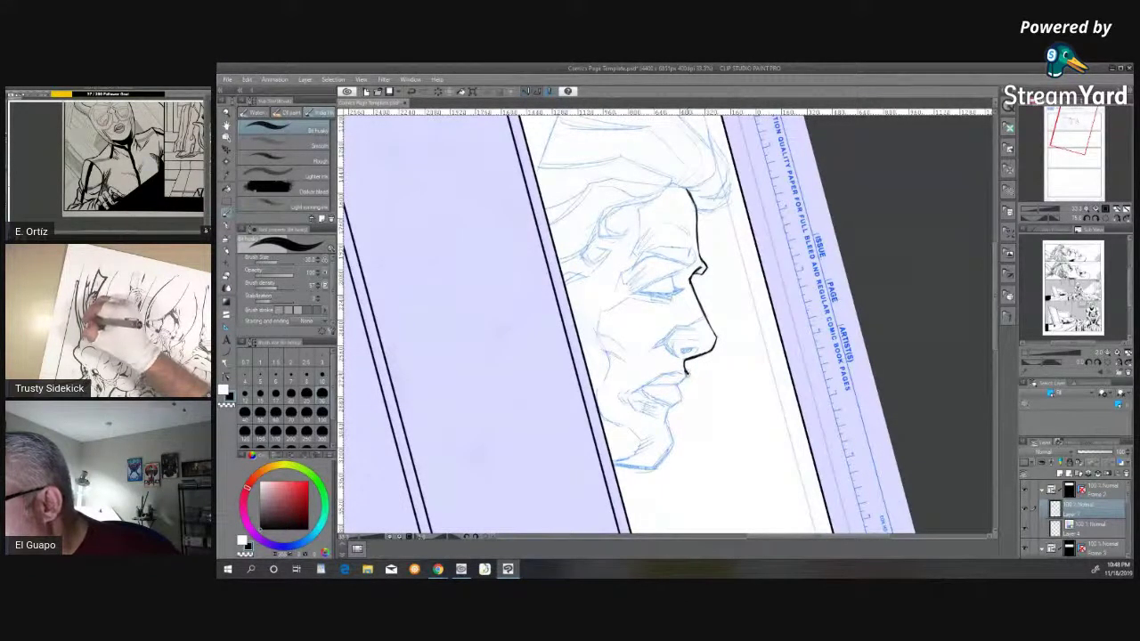
{"action": "left_click_drag", "start_coordinate": [687, 372], "coordinate": [679, 384]}
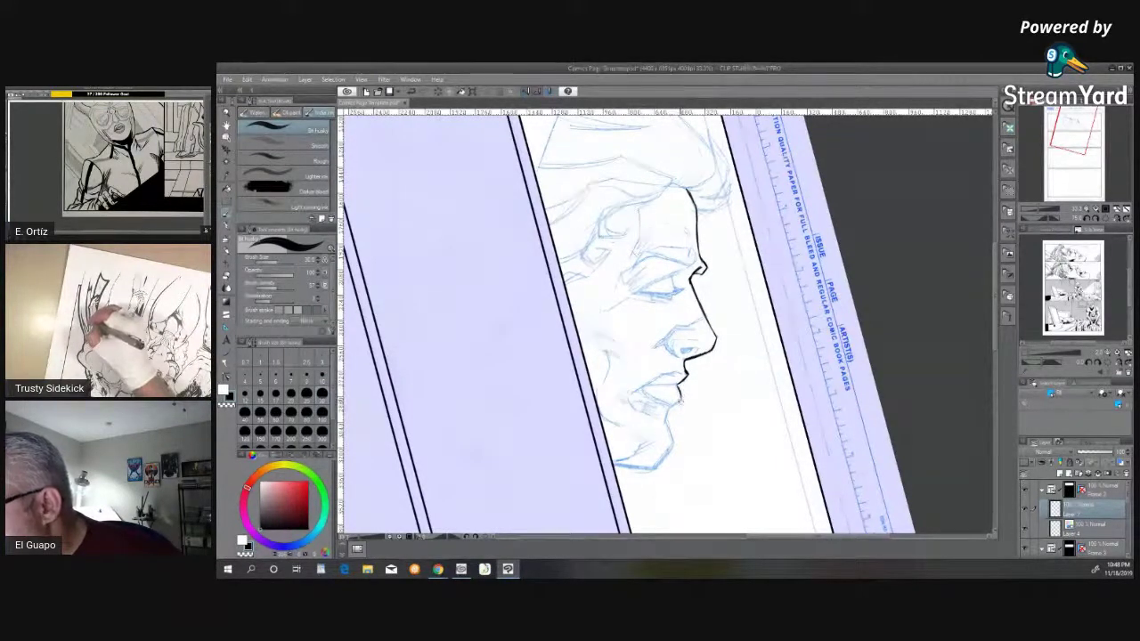
{"action": "left_click_drag", "start_coordinate": [674, 406], "coordinate": [665, 419]}
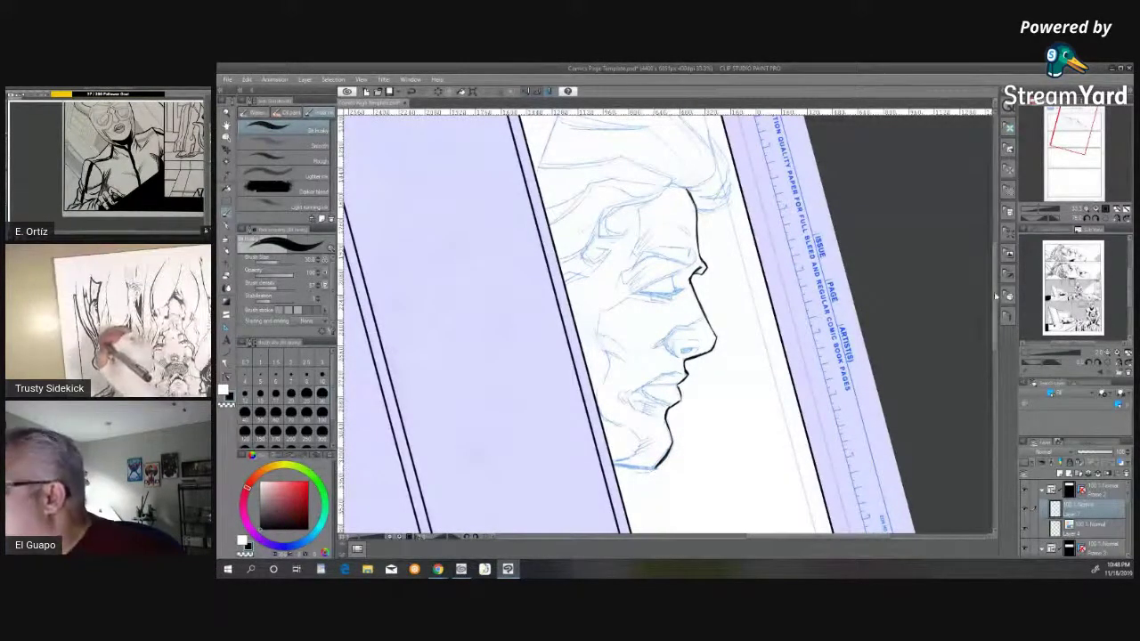
- Rotate the canvas partway back and ink the underside of the chin down to the panel border with a thickened line
{"action": "left_click", "coordinate": [1086, 219]}
{"action": "left_click", "coordinate": [1086, 220]}
{"action": "left_click", "coordinate": [1086, 219]}
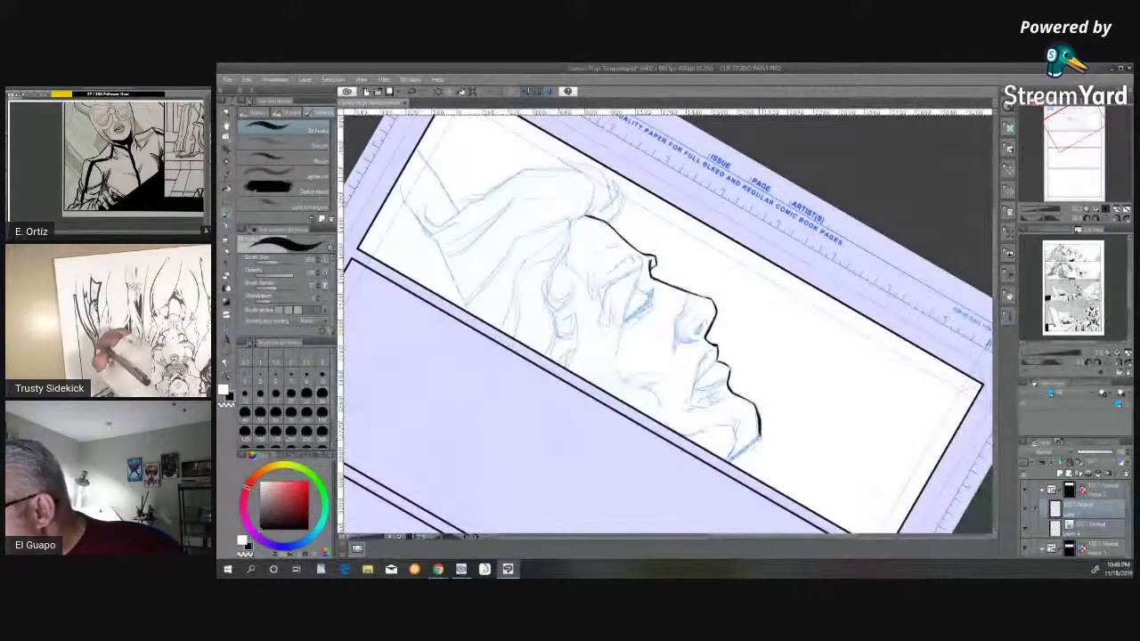
{"action": "left_click_drag", "start_coordinate": [761, 433], "coordinate": [731, 463]}
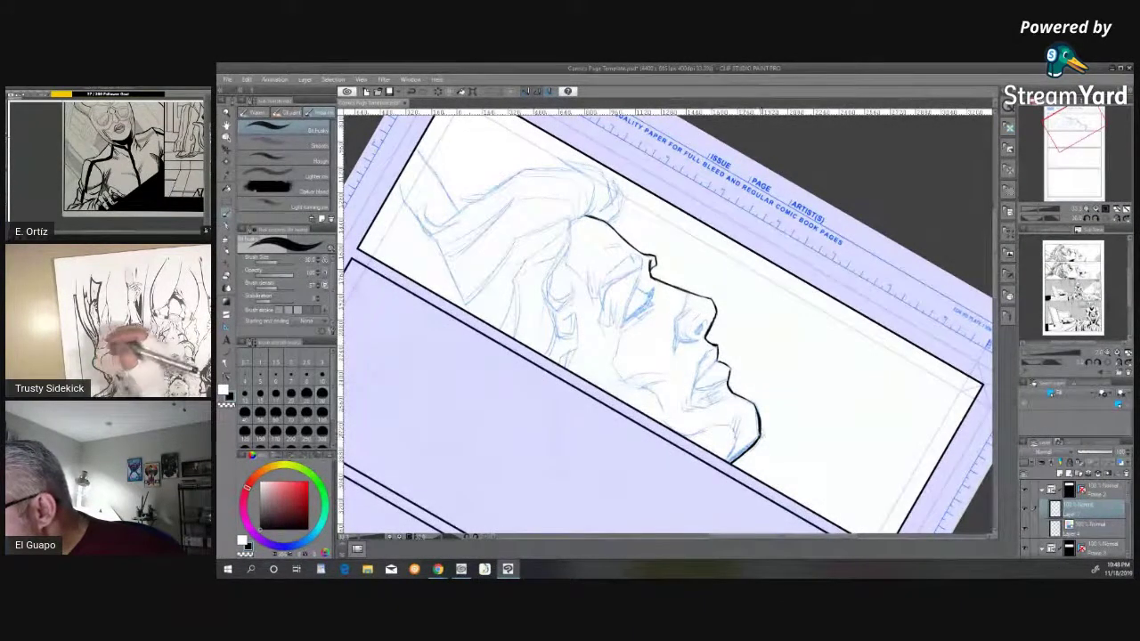
{"action": "left_click_drag", "start_coordinate": [748, 451], "coordinate": [732, 464]}
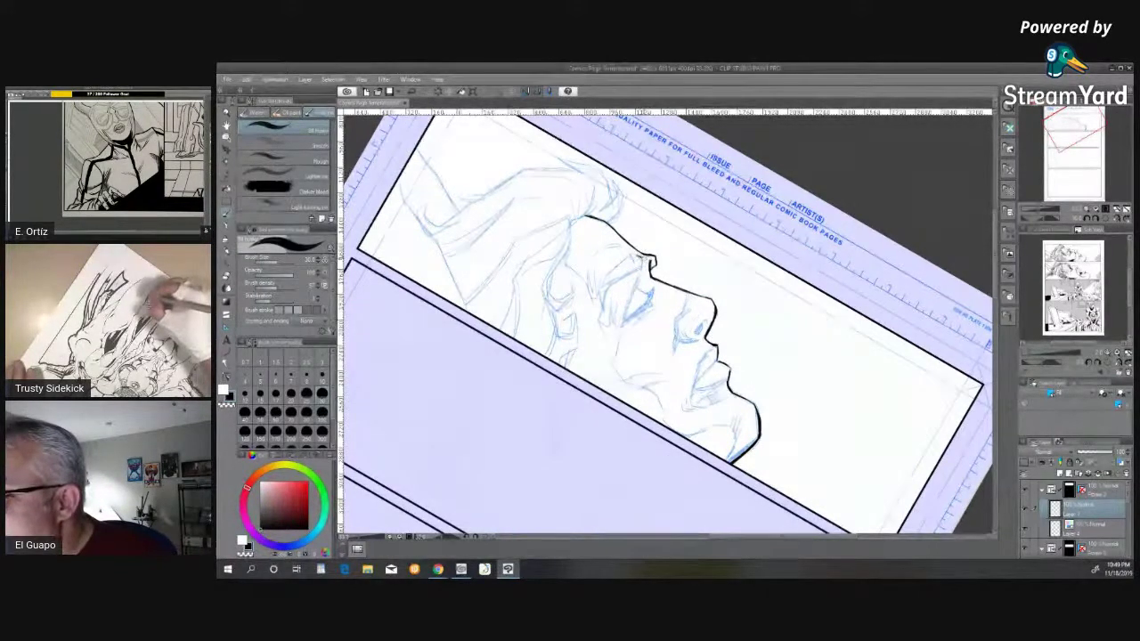
- Ink the facial features inside the profile: the eyebrow, the eye with its lashes, the nostril and the mouth line
{"action": "mouse_move", "coordinate": [642, 266]}
{"action": "left_mouse_down"}
{"action": "mouse_move", "coordinate": [615, 278]}
{"action": "mouse_move", "coordinate": [629, 272]}
{"action": "left_mouse_up"}
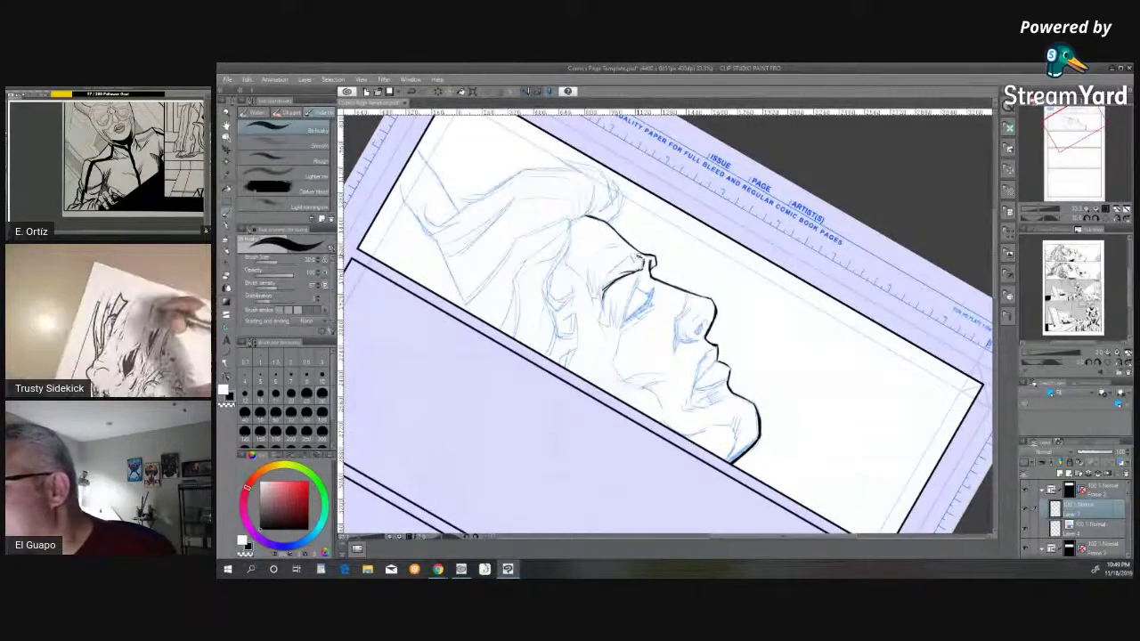
{"action": "left_click_drag", "start_coordinate": [636, 259], "coordinate": [610, 269]}
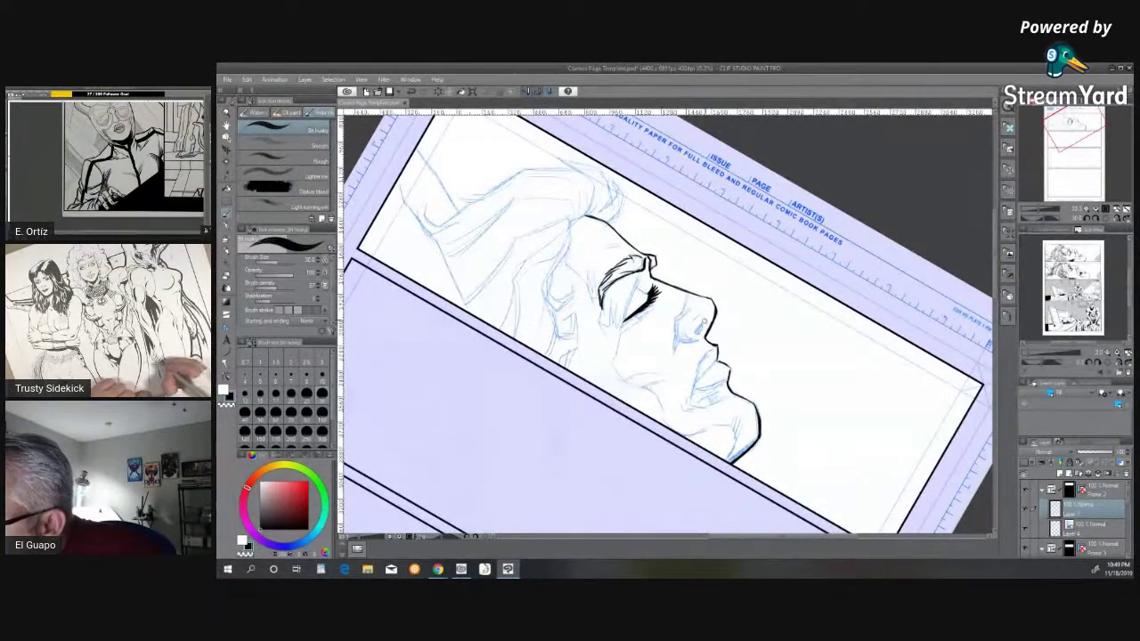
{"action": "left_click_drag", "start_coordinate": [697, 324], "coordinate": [699, 333]}
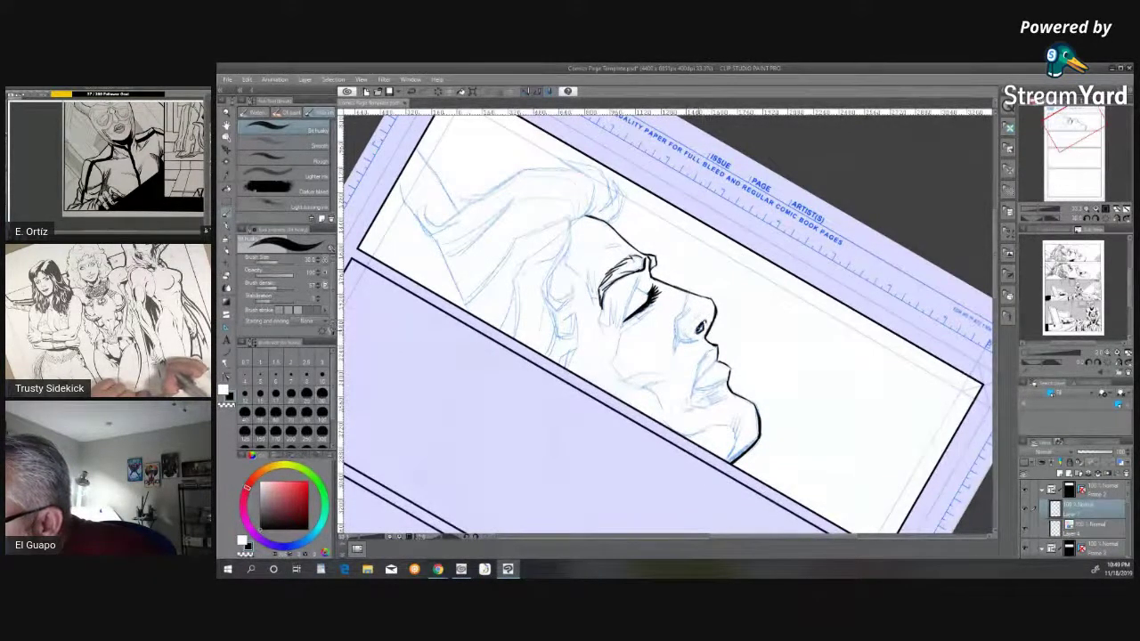
{"action": "left_click_drag", "start_coordinate": [700, 331], "coordinate": [704, 323]}
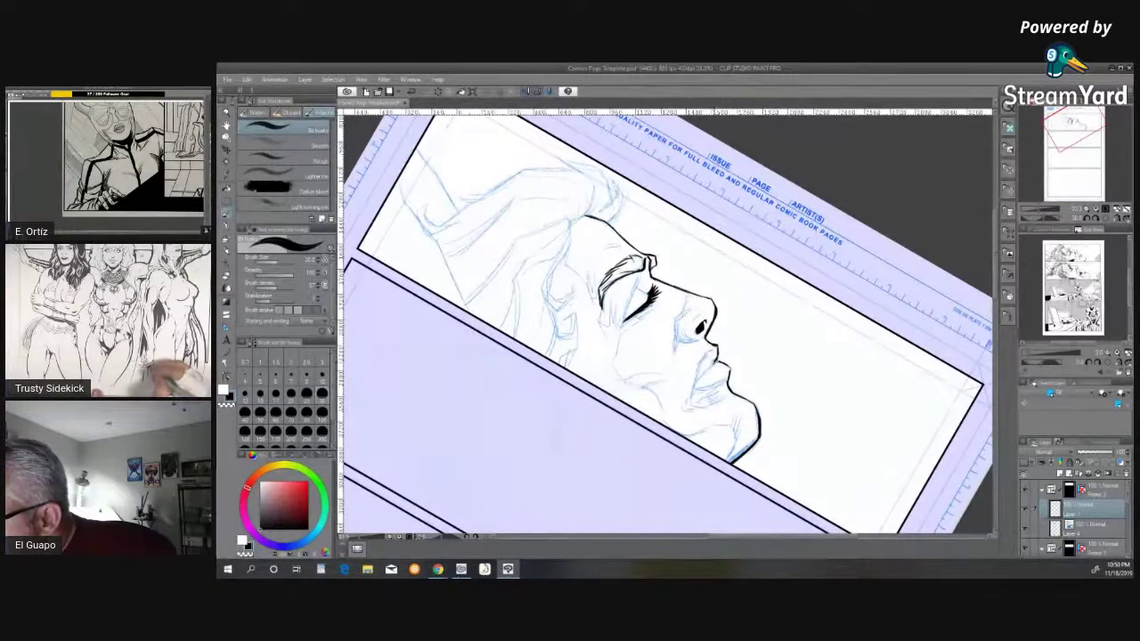
{"action": "left_click_drag", "start_coordinate": [712, 364], "coordinate": [696, 381]}
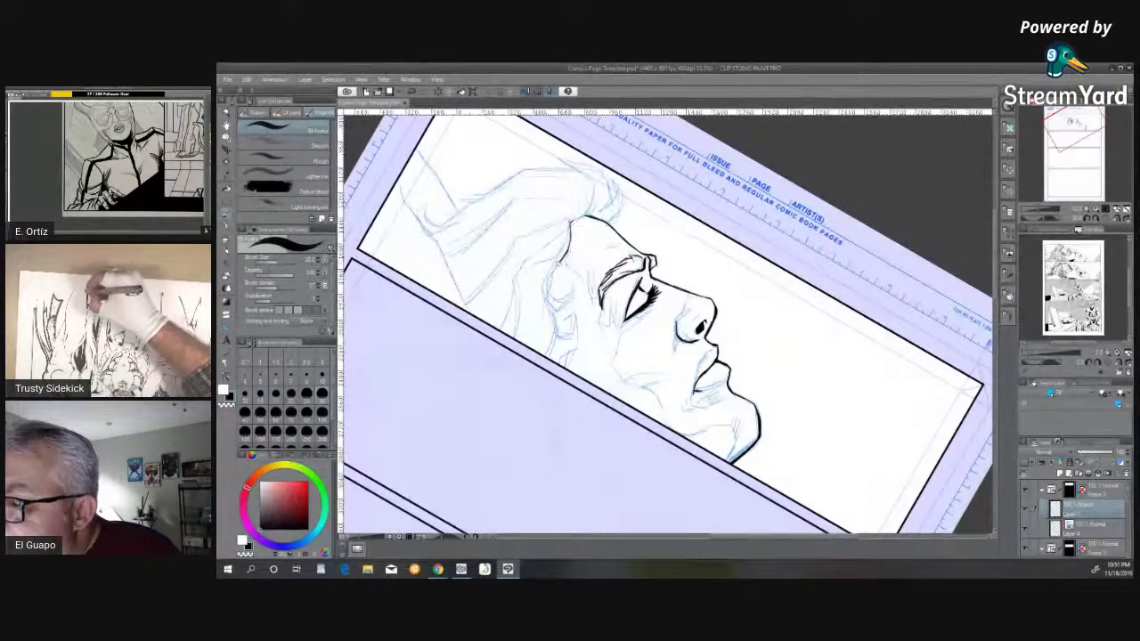
- Ink the ear's upper curve and lobe and continue the line behind the jaw down to the panel border
{"action": "mouse_move", "coordinate": [547, 277]}
{"action": "left_mouse_down"}
{"action": "mouse_move", "coordinate": [554, 300]}
{"action": "mouse_move", "coordinate": [572, 285]}
{"action": "mouse_move", "coordinate": [569, 297]}
{"action": "left_mouse_up"}
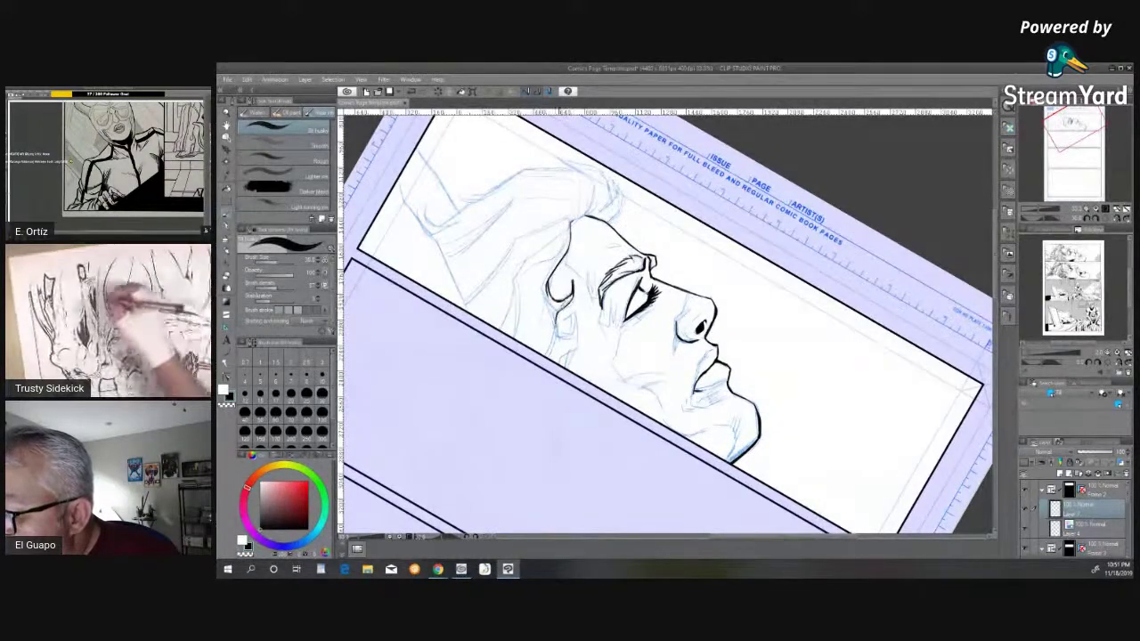
{"action": "left_click_drag", "start_coordinate": [557, 330], "coordinate": [572, 334]}
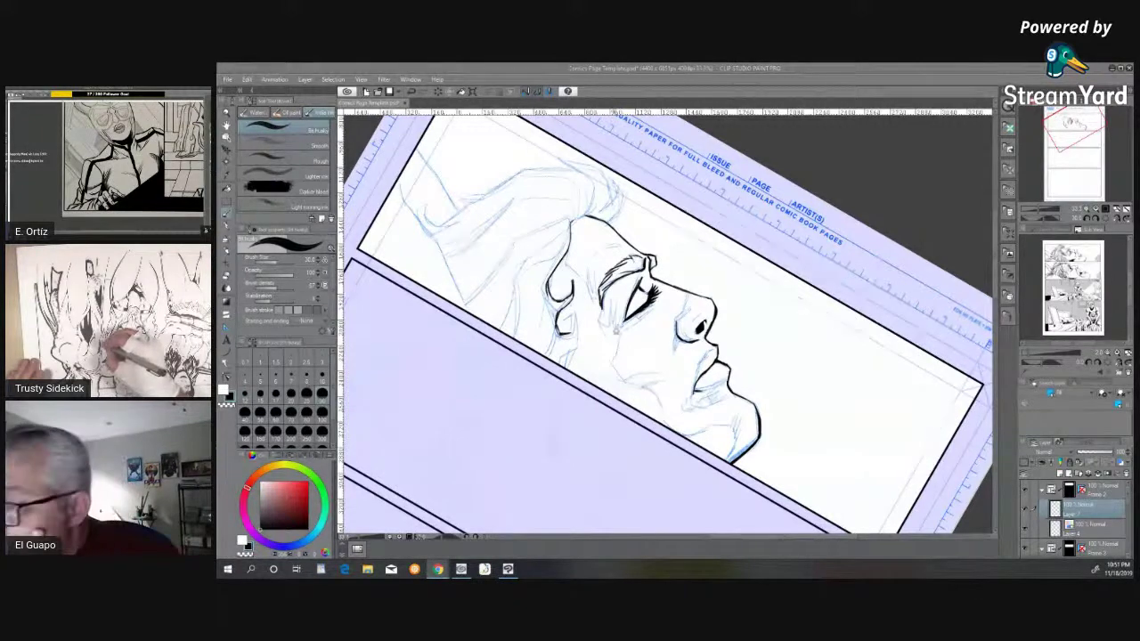
{"action": "left_click", "coordinate": [573, 320]}
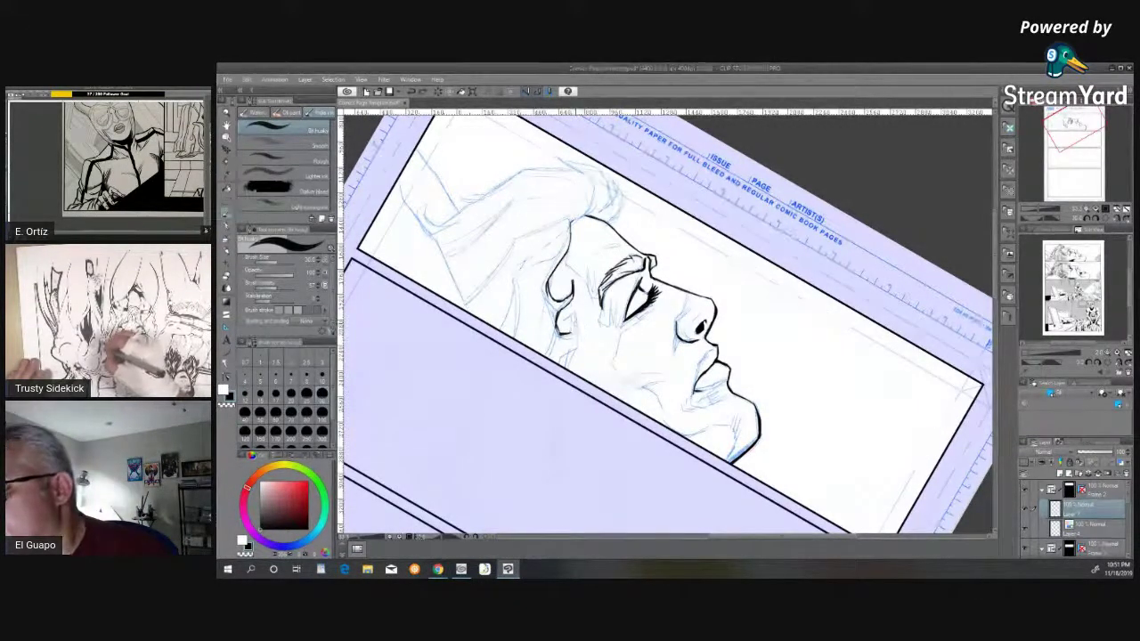
{"action": "mouse_move", "coordinate": [570, 323]}
{"action": "left_mouse_down"}
{"action": "mouse_move", "coordinate": [576, 351]}
{"action": "mouse_move", "coordinate": [566, 367]}
{"action": "left_mouse_up"}
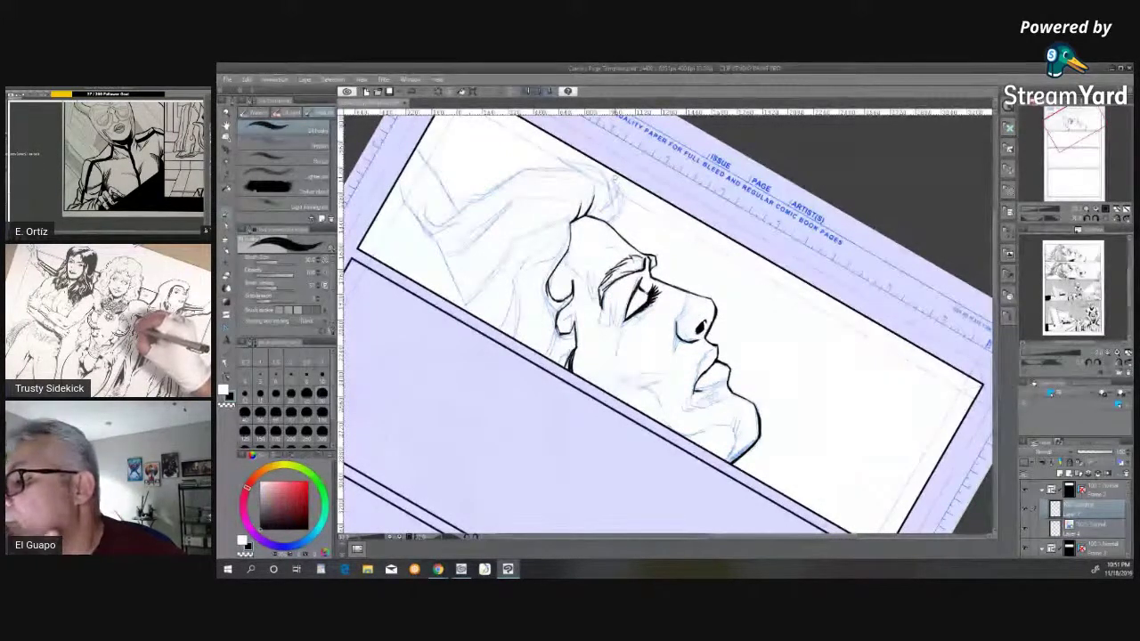
- Ink the front lock above the forehead and the hair's outer contour from the crown back to the curled ends at the nape
{"action": "mouse_move", "coordinate": [612, 178]}
{"action": "left_mouse_down"}
{"action": "mouse_move", "coordinate": [625, 204]}
{"action": "mouse_move", "coordinate": [612, 222]}
{"action": "left_mouse_up"}
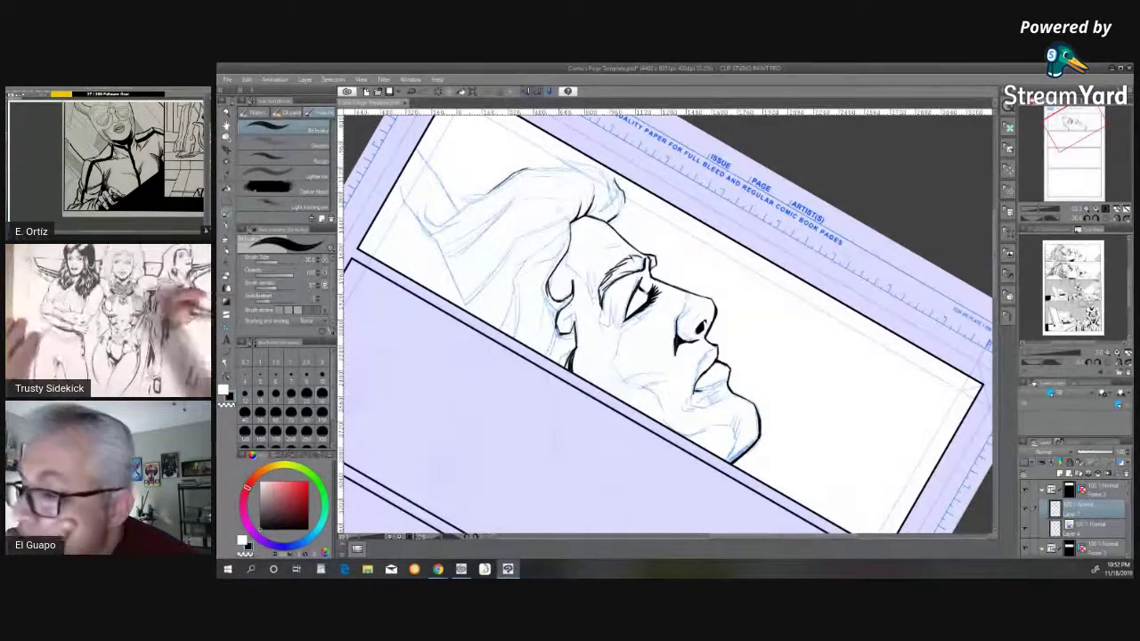
{"action": "left_click_drag", "start_coordinate": [471, 198], "coordinate": [504, 181]}
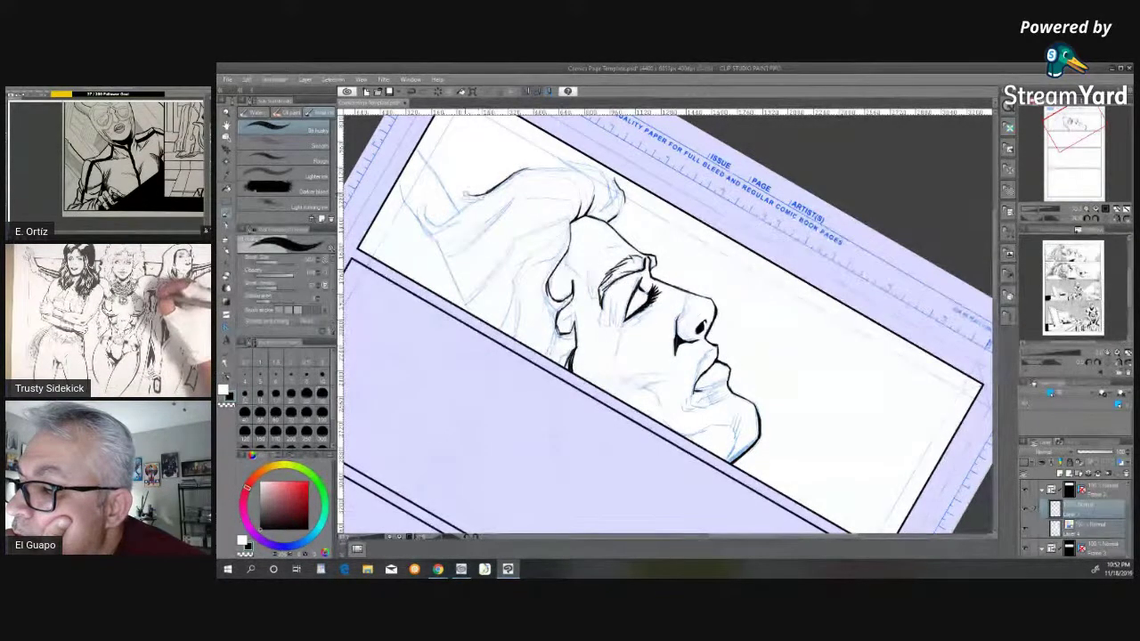
{"action": "mouse_move", "coordinate": [460, 192]}
{"action": "left_mouse_down"}
{"action": "mouse_move", "coordinate": [481, 195]}
{"action": "mouse_move", "coordinate": [460, 197]}
{"action": "mouse_move", "coordinate": [438, 226]}
{"action": "mouse_move", "coordinate": [469, 205]}
{"action": "left_mouse_up"}
{"action": "left_click_drag", "start_coordinate": [515, 174], "coordinate": [547, 166]}
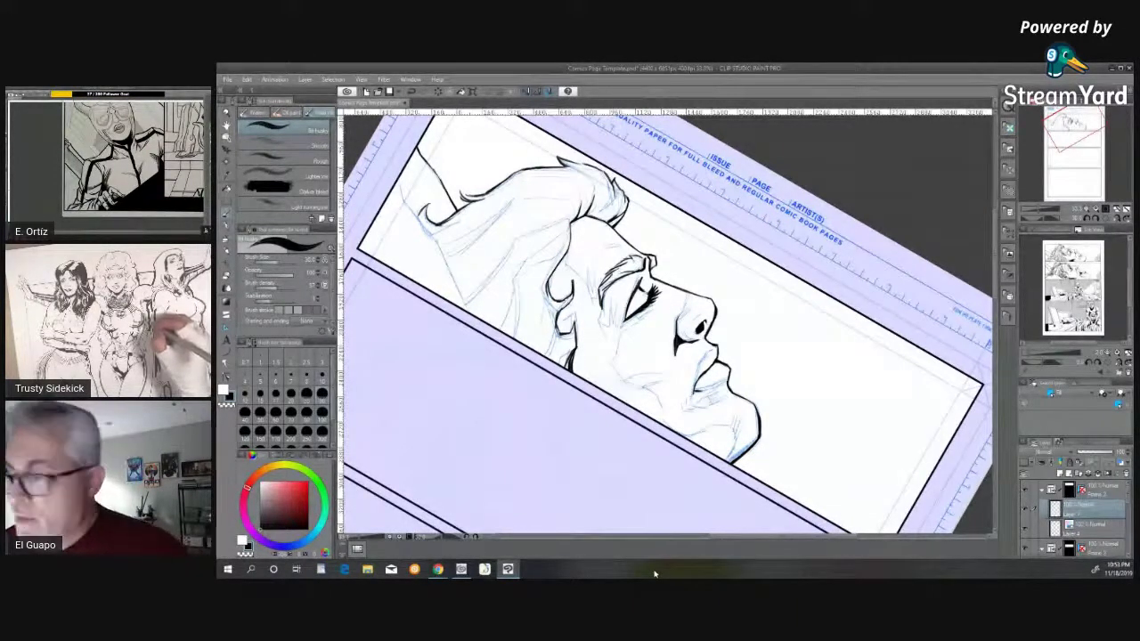
- Outline the cheek, jaw and under-chin shadow area of the face with the Polyline selection
{"action": "left_click", "coordinate": [228, 201]}
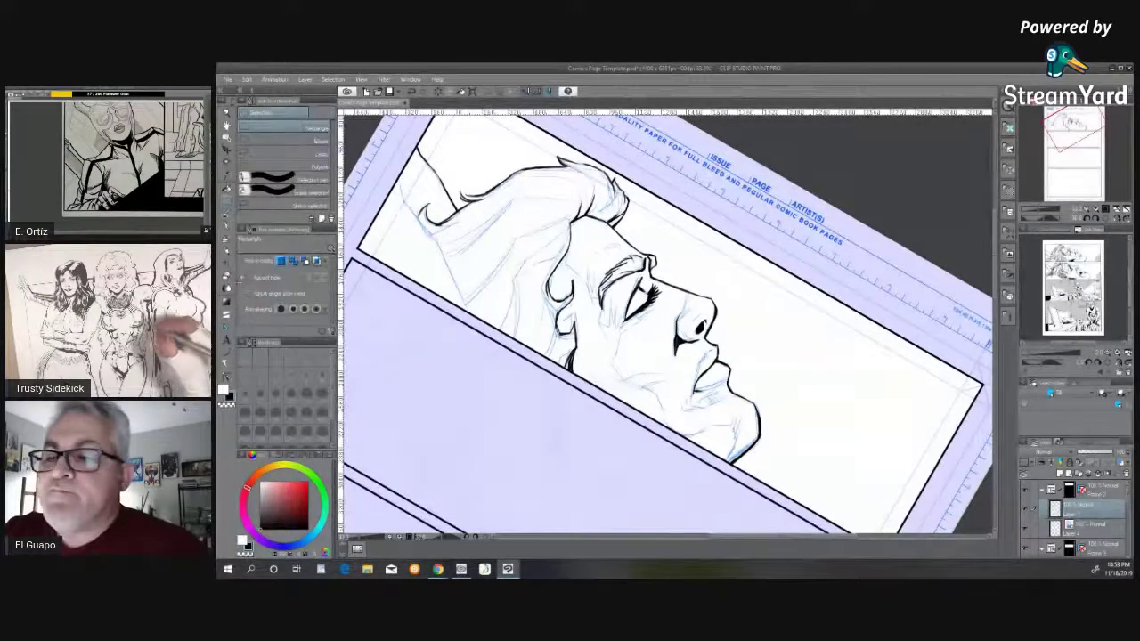
{"action": "left_click", "coordinate": [288, 165]}
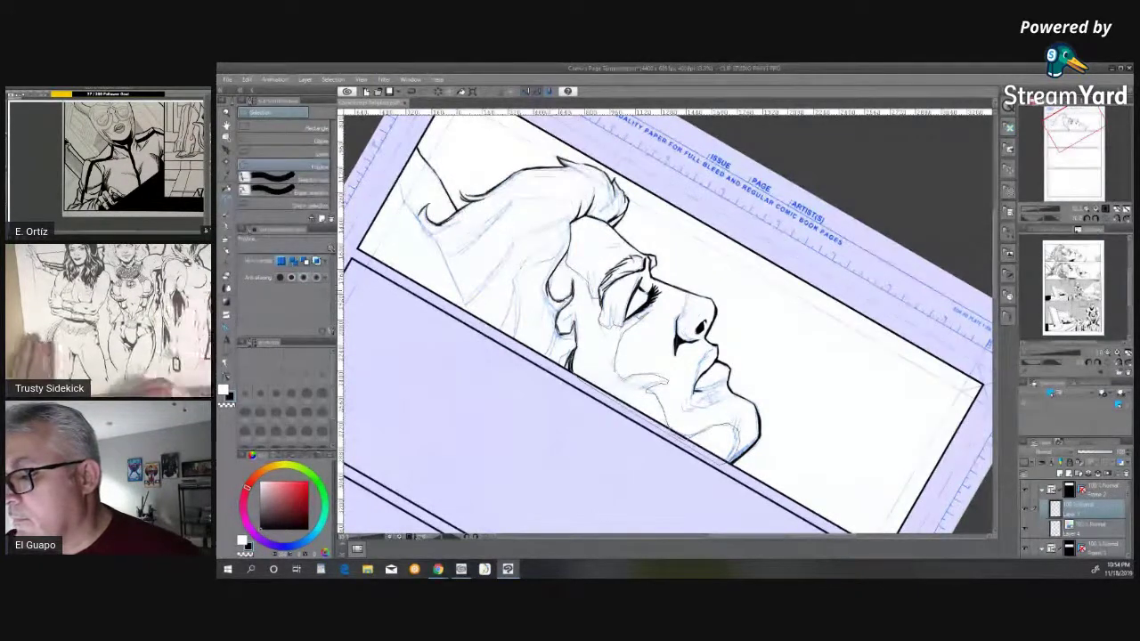
{"action": "key", "text": "Return"}
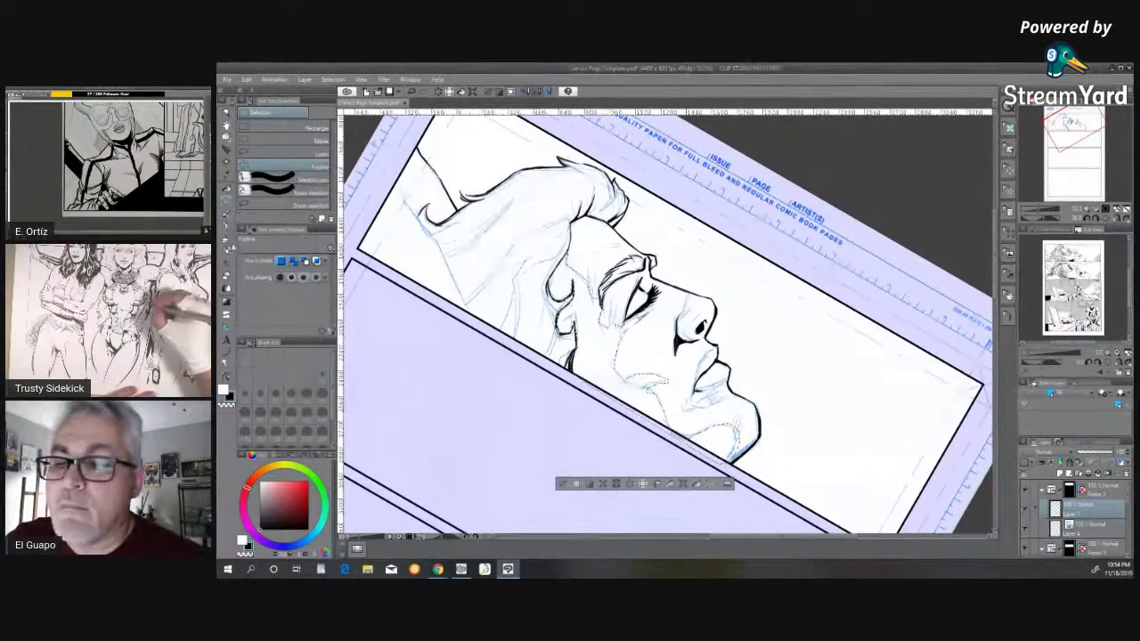
- Fill the selected shadow area from the temple down to the chin with black using a large Opaque watercolor brush
{"action": "left_click", "coordinate": [228, 216]}
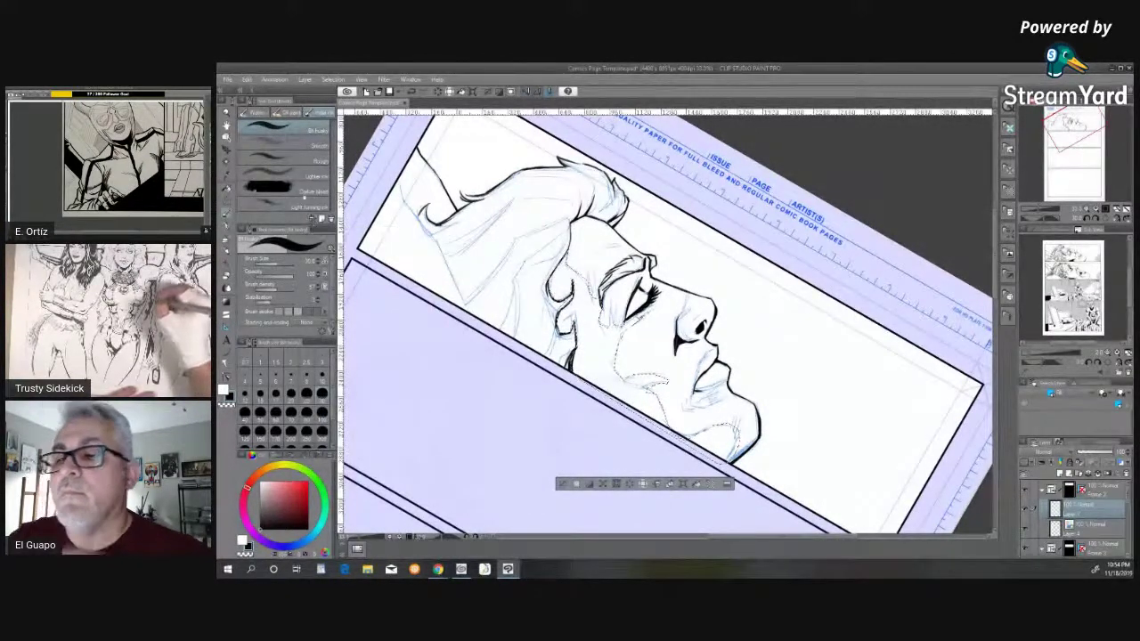
{"action": "left_click", "coordinate": [255, 112]}
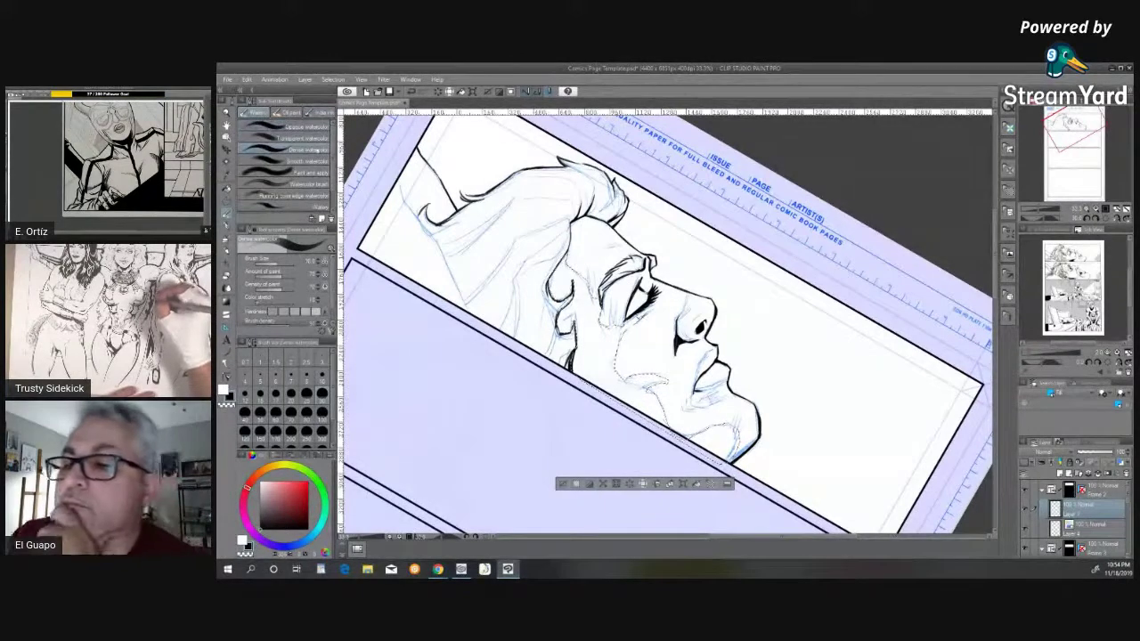
{"action": "left_click", "coordinate": [312, 126]}
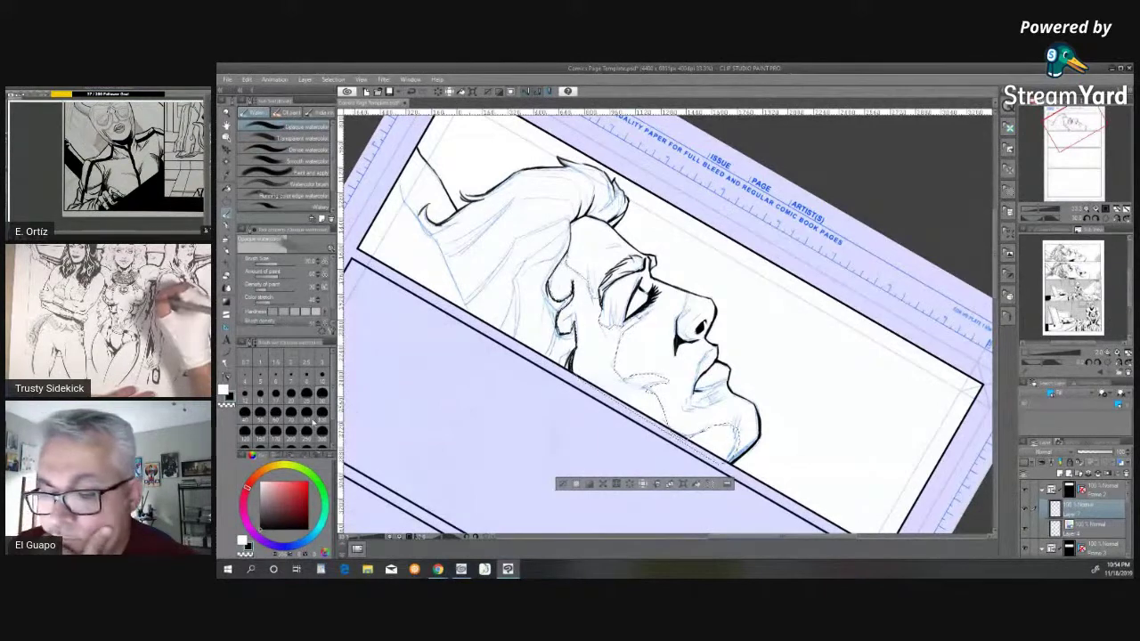
{"action": "left_click", "coordinate": [307, 420]}
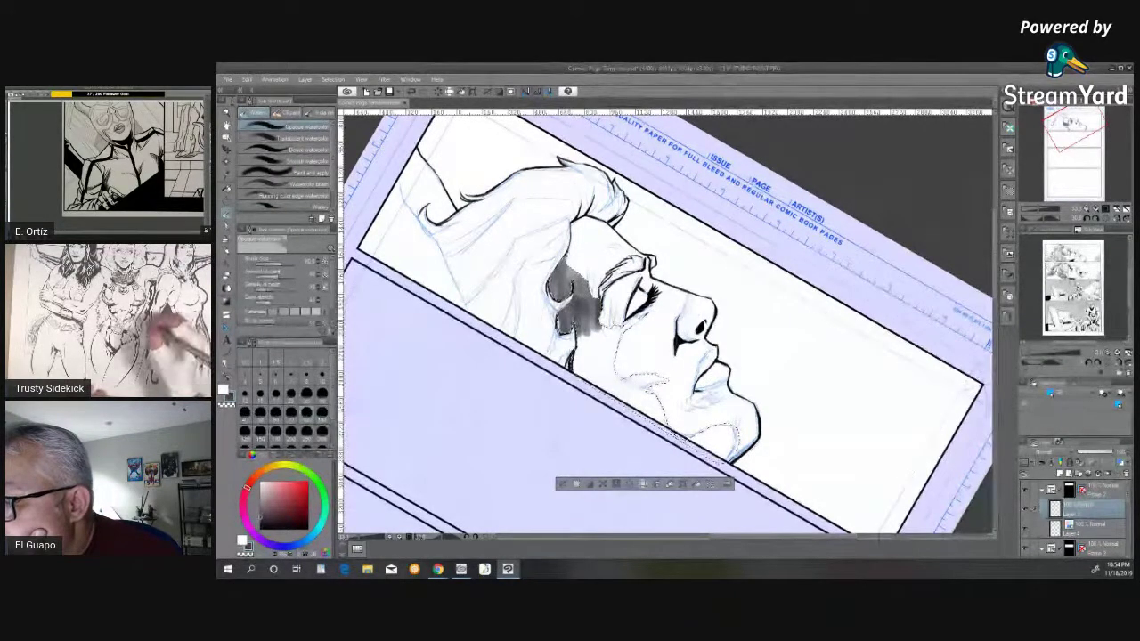
{"action": "mouse_move", "coordinate": [565, 278]}
{"action": "left_mouse_down"}
{"action": "mouse_move", "coordinate": [579, 332]}
{"action": "mouse_move", "coordinate": [597, 347]}
{"action": "left_mouse_up"}
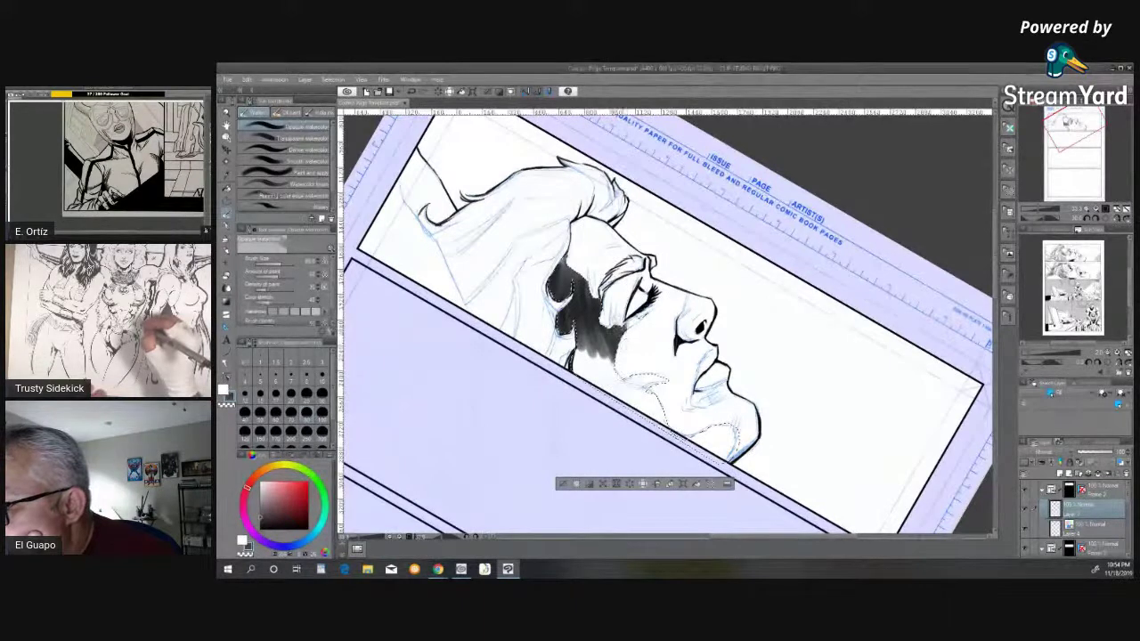
{"action": "mouse_move", "coordinate": [617, 345]}
{"action": "left_mouse_down"}
{"action": "mouse_move", "coordinate": [602, 389]}
{"action": "mouse_move", "coordinate": [581, 331]}
{"action": "mouse_move", "coordinate": [585, 378]}
{"action": "mouse_move", "coordinate": [579, 369]}
{"action": "mouse_move", "coordinate": [661, 409]}
{"action": "mouse_move", "coordinate": [678, 445]}
{"action": "mouse_move", "coordinate": [722, 446]}
{"action": "mouse_move", "coordinate": [736, 431]}
{"action": "mouse_move", "coordinate": [699, 436]}
{"action": "mouse_move", "coordinate": [616, 381]}
{"action": "mouse_move", "coordinate": [622, 328]}
{"action": "mouse_move", "coordinate": [595, 351]}
{"action": "mouse_move", "coordinate": [570, 271]}
{"action": "mouse_move", "coordinate": [561, 283]}
{"action": "left_mouse_up"}
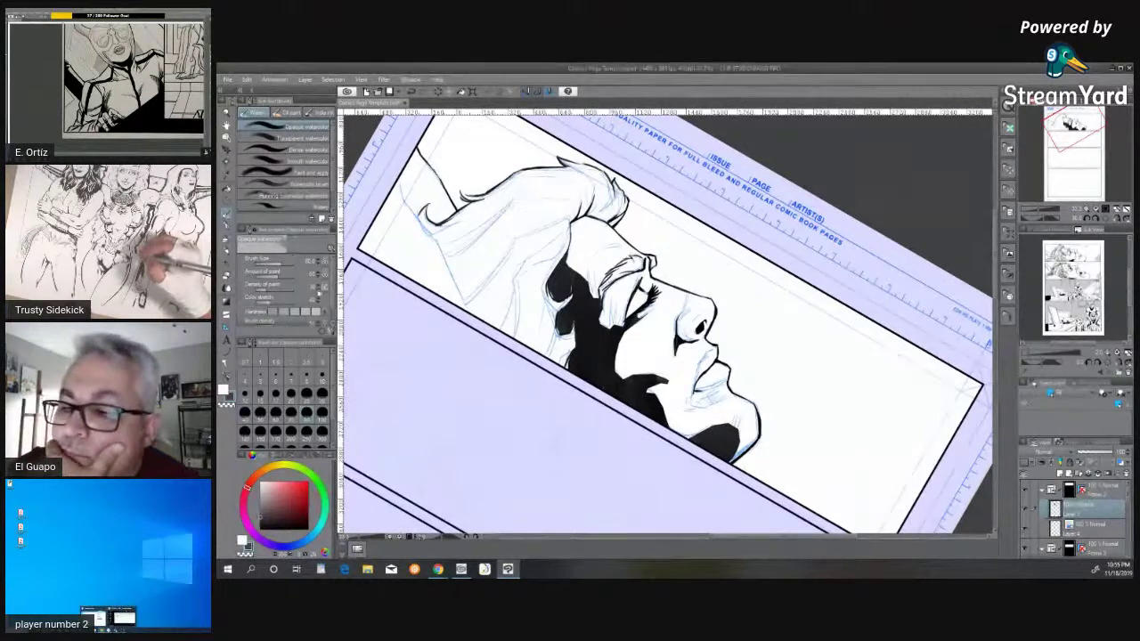
- Switch to the Transparent watercolor brush and undo the black fill strokes inside the face selection
{"action": "left_click", "coordinate": [318, 140]}
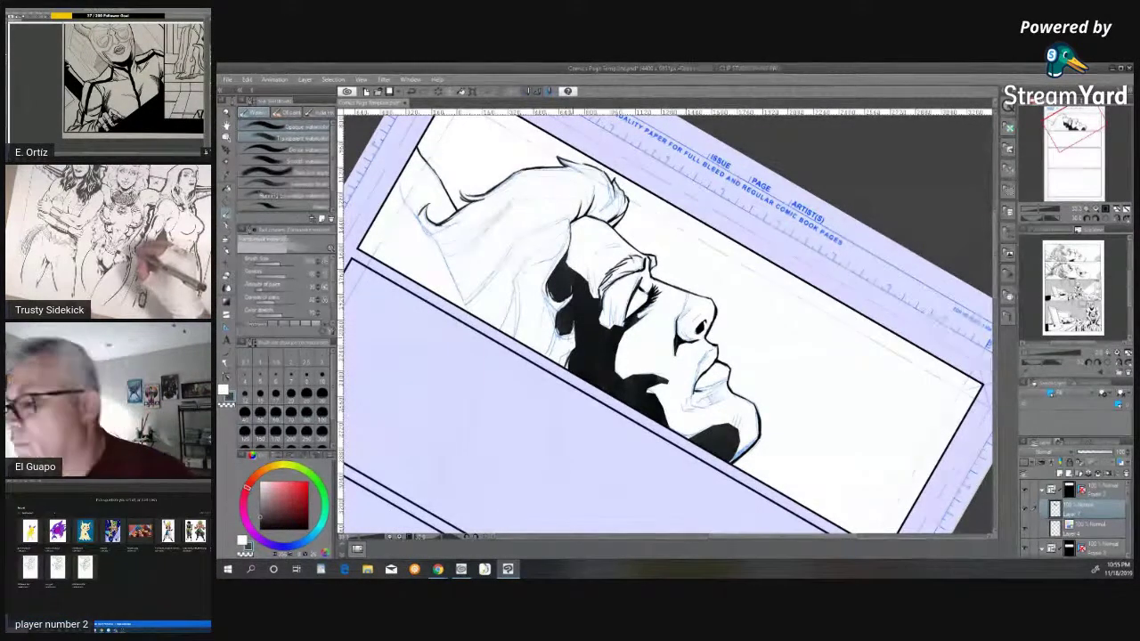
{"action": "key", "text": "ctrl+z"}
{"action": "key", "text": "ctrl+z"}
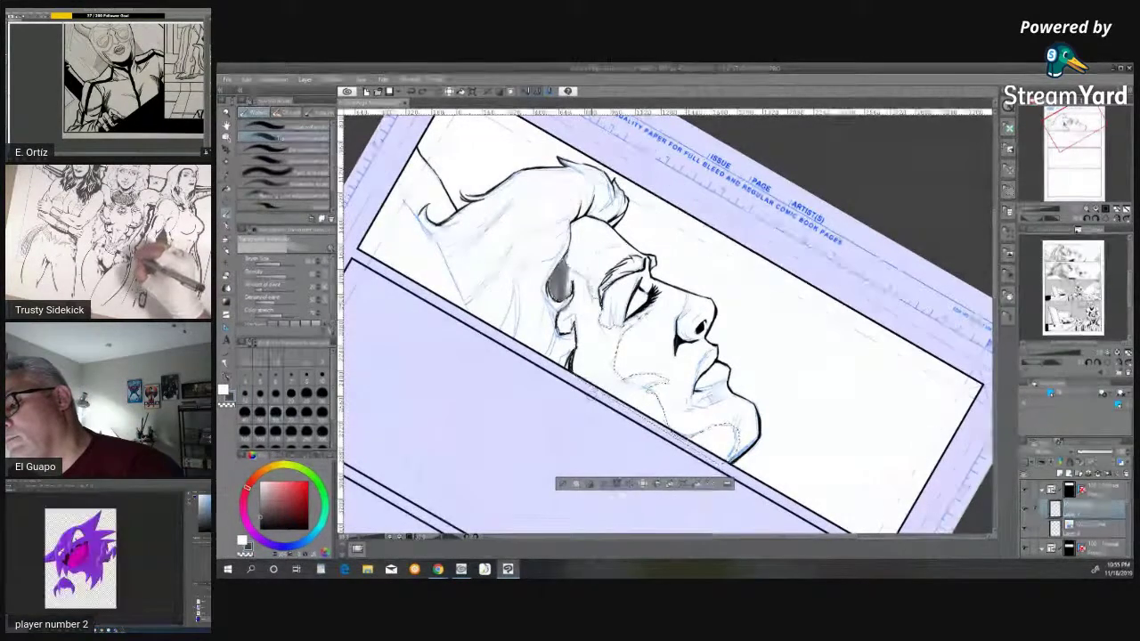
{"action": "key", "text": "ctrl+z"}
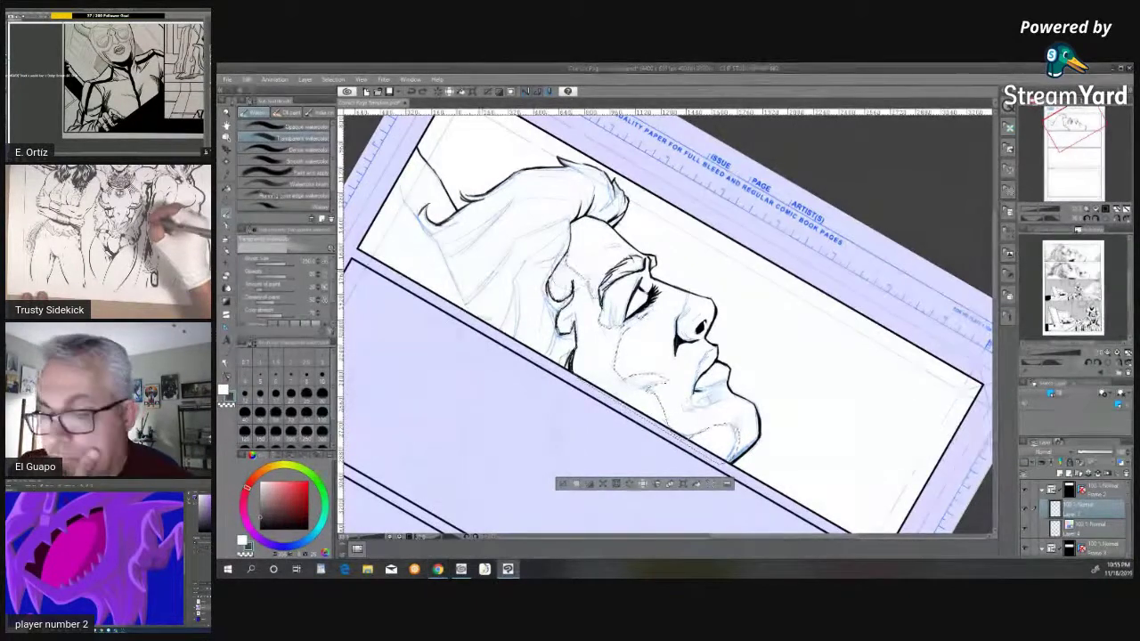
- Try a larger Transparent watercolor brush on the selected cheek and jaw shadow
{"action": "left_click_drag", "start_coordinate": [335, 407], "coordinate": [335, 421]}
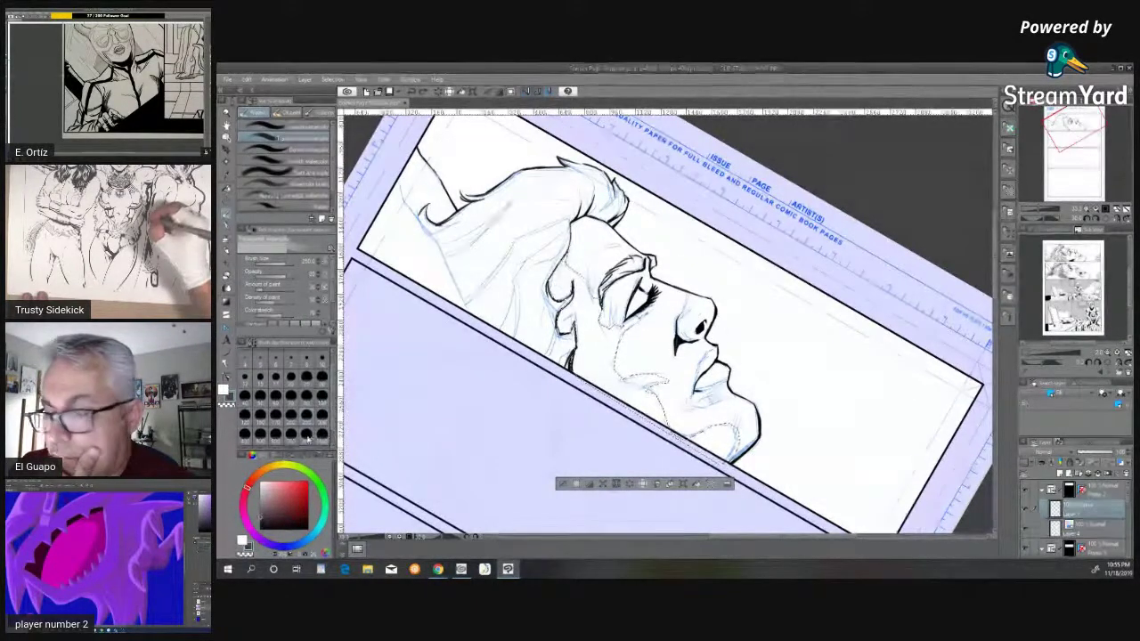
{"action": "left_click", "coordinate": [311, 433]}
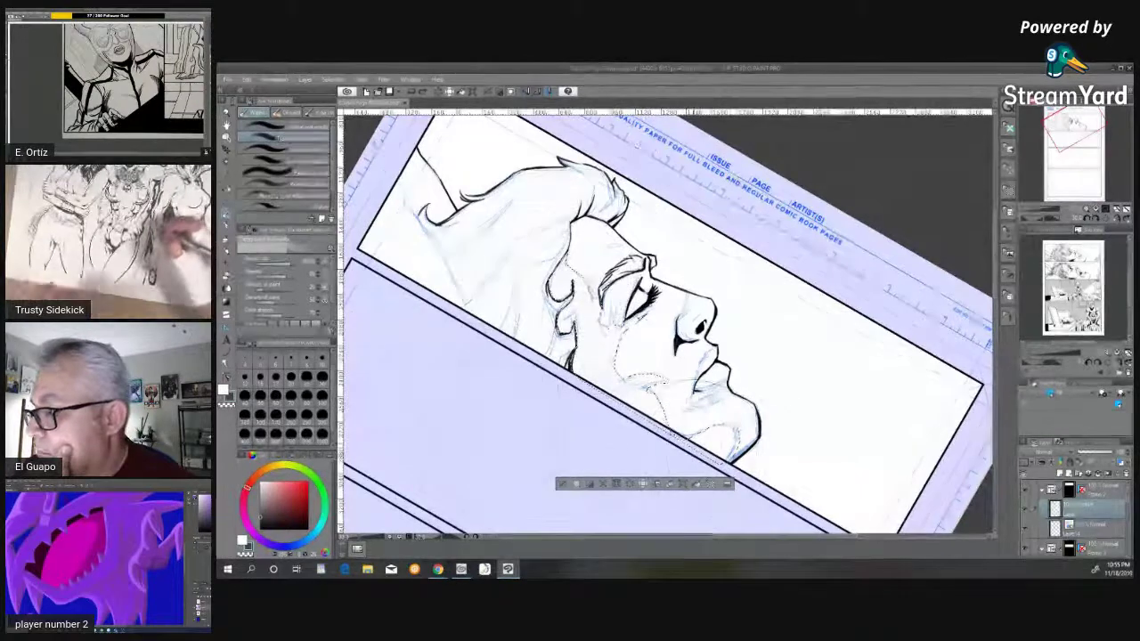
{"action": "mouse_move", "coordinate": [628, 387]}
{"action": "left_mouse_down"}
{"action": "mouse_move", "coordinate": [722, 453]}
{"action": "mouse_move", "coordinate": [615, 366]}
{"action": "mouse_move", "coordinate": [566, 267]}
{"action": "left_mouse_up"}
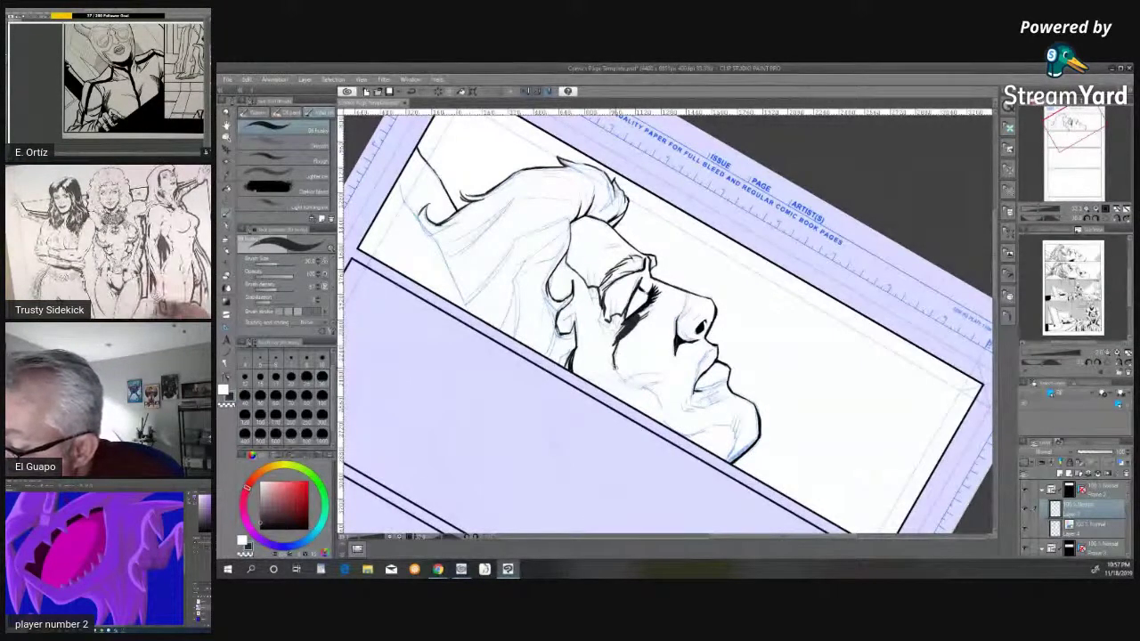
- Ink the cheek shadow's contour with the Bit husky brush, curving it from below the eye toward the mouth
{"action": "left_click_drag", "start_coordinate": [613, 360], "coordinate": [621, 376]}
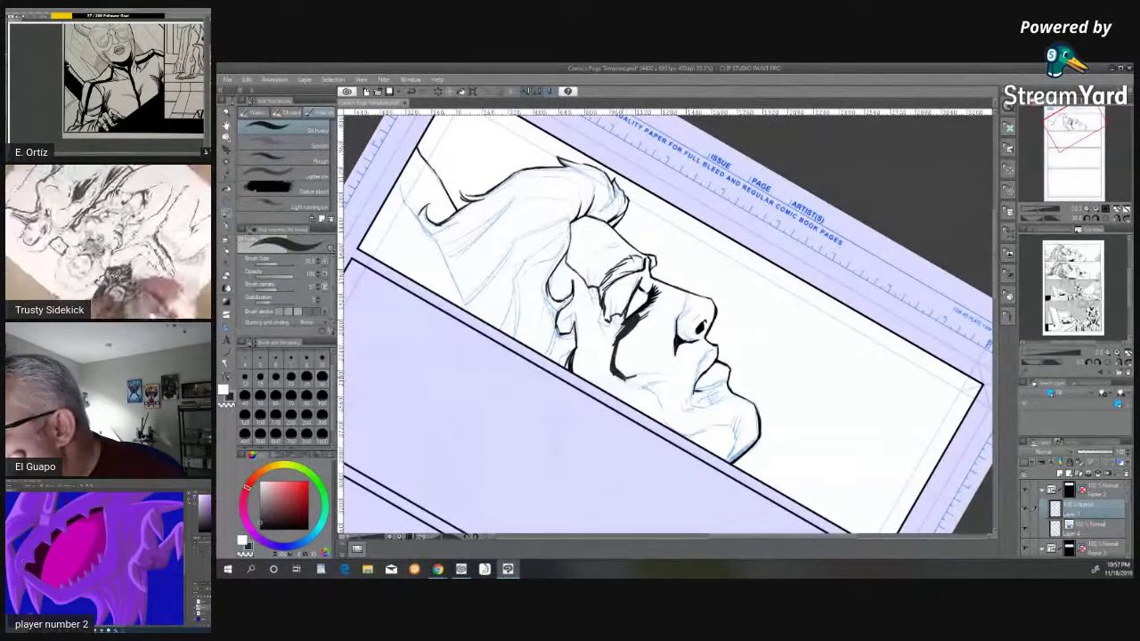
{"action": "left_click_drag", "start_coordinate": [629, 377], "coordinate": [659, 374]}
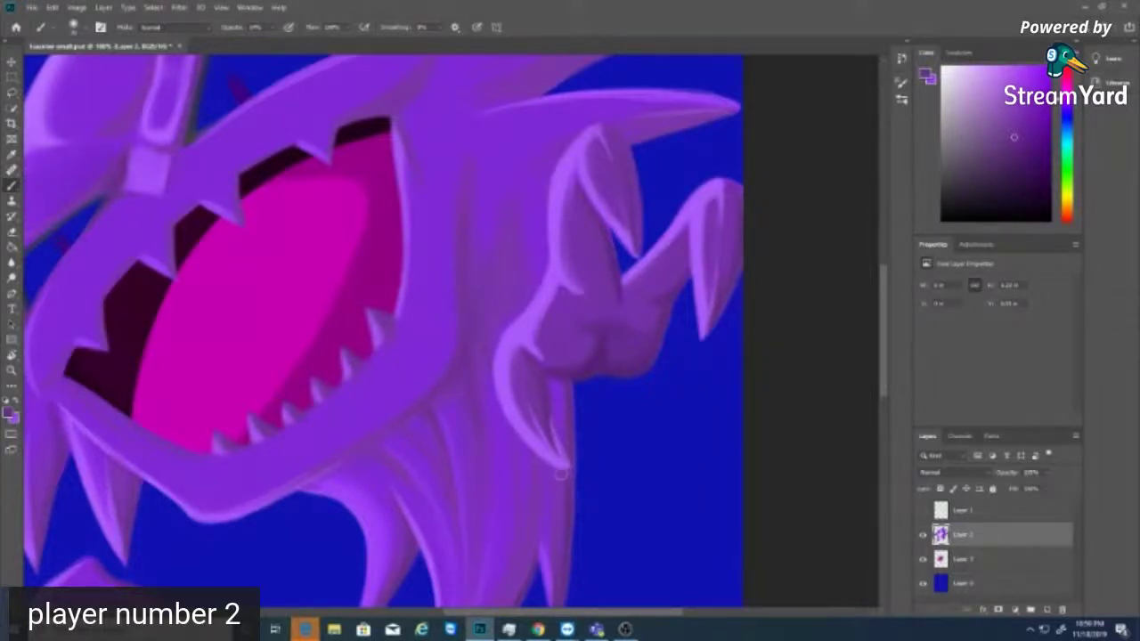
- Switch to the purple creature painting in Photoshop, pick a darker purple and shade the hand's lower edge and lower claw
{"action": "left_click_drag", "start_coordinate": [571, 465], "coordinate": [567, 477]}
{"action": "left_click", "coordinate": [1013, 163]}
{"action": "mouse_move", "coordinate": [604, 350]}
{"action": "left_mouse_down"}
{"action": "mouse_move", "coordinate": [592, 374]}
{"action": "mouse_move", "coordinate": [628, 370]}
{"action": "left_mouse_up"}
{"action": "mouse_move", "coordinate": [555, 375]}
{"action": "left_mouse_down"}
{"action": "mouse_move", "coordinate": [548, 416]}
{"action": "mouse_move", "coordinate": [525, 372]}
{"action": "mouse_move", "coordinate": [552, 420]}
{"action": "left_mouse_up"}
{"action": "left_click", "coordinate": [73, 27]}
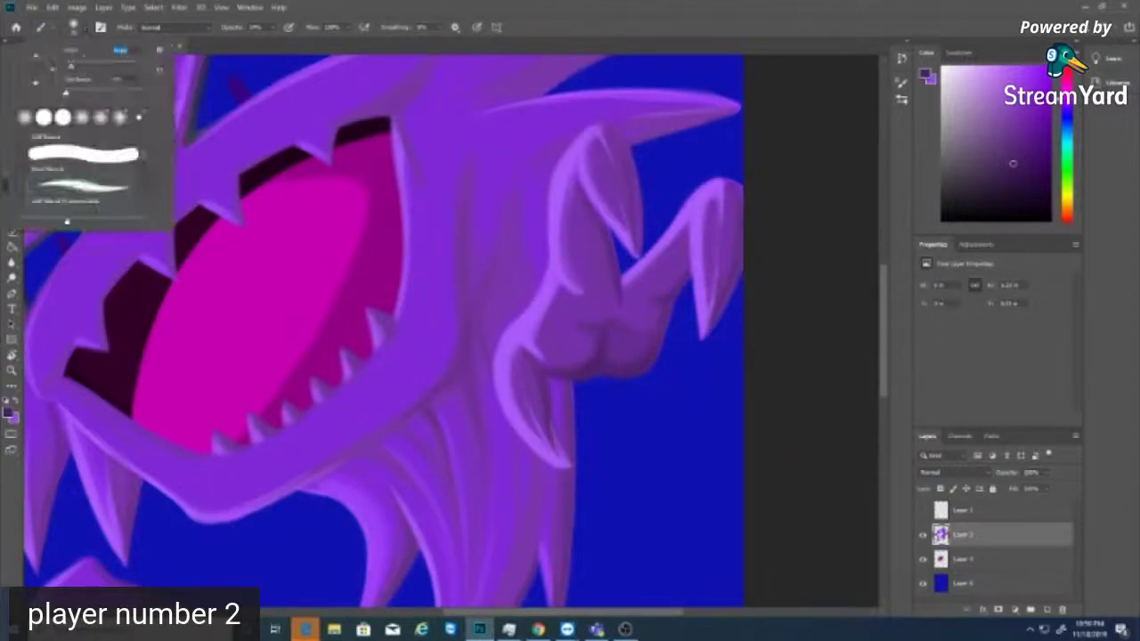
{"action": "left_click", "coordinate": [212, 41]}
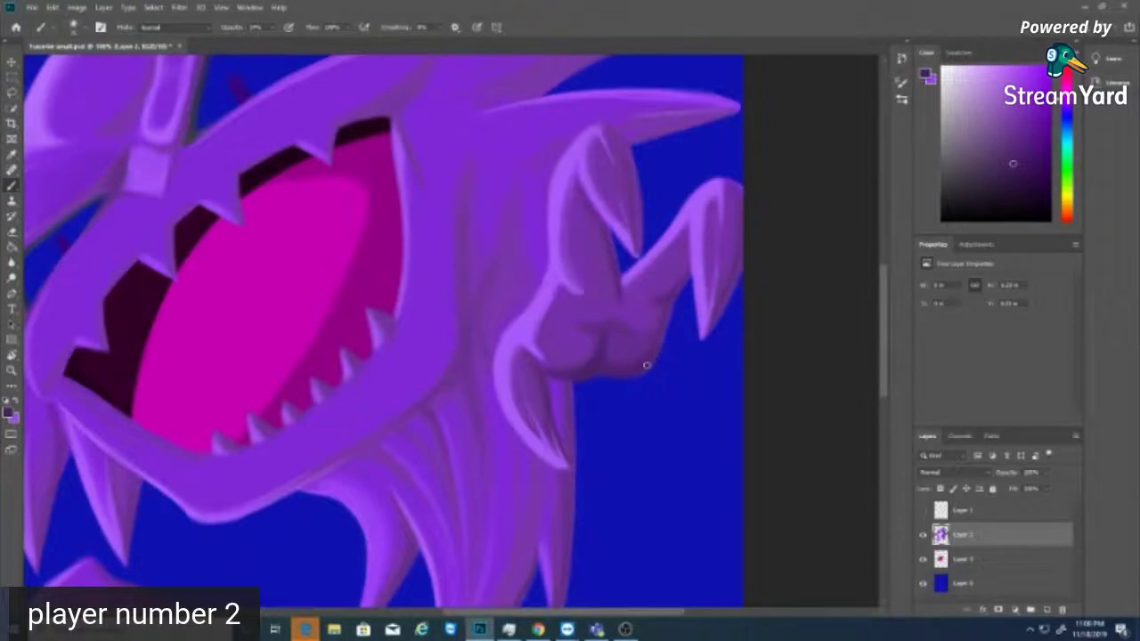
{"action": "left_click_drag", "start_coordinate": [657, 355], "coordinate": [665, 329]}
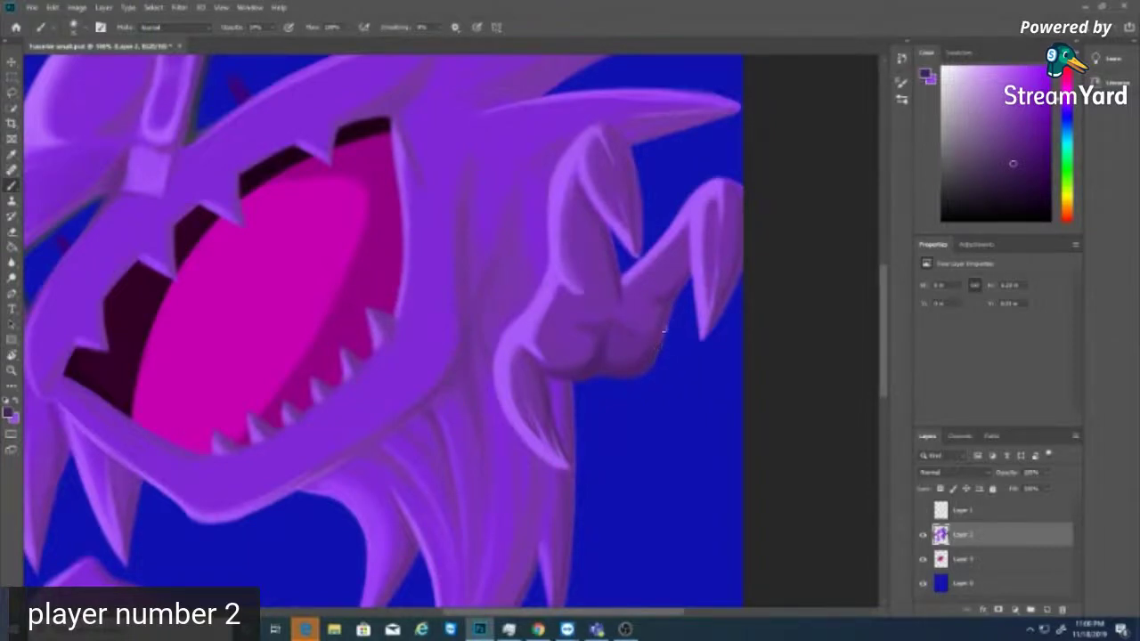
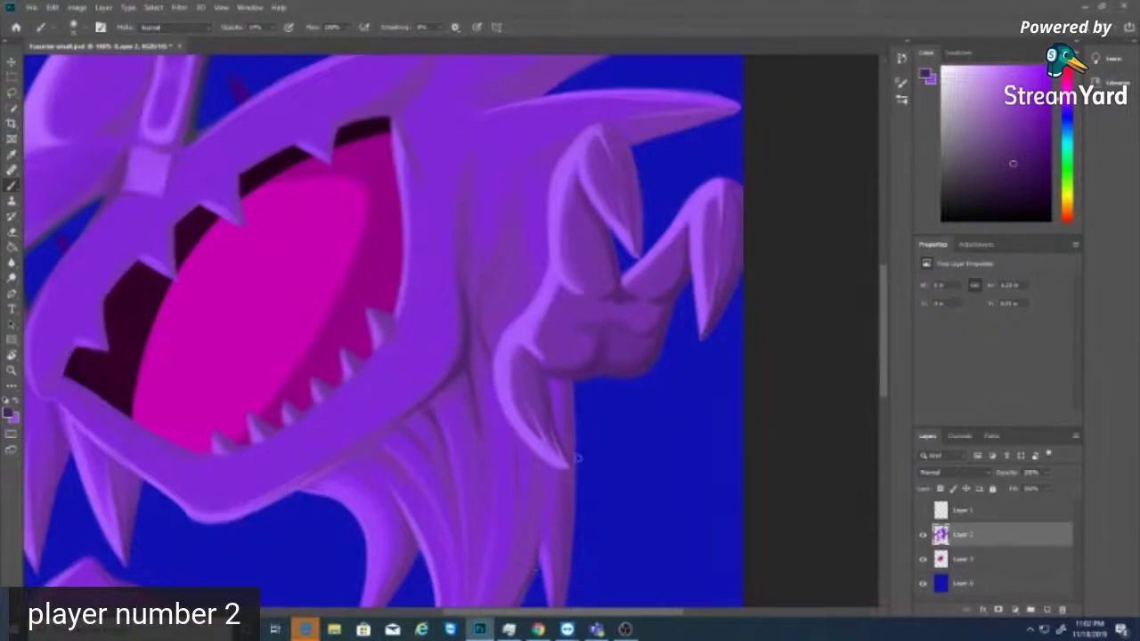
- Shade the underside and base of the creature's tall horn in dark purple, then select the Eraser for cleanup
{"action": "scroll", "coordinate": [578, 458], "scroll_direction": "up", "scroll_amount": 3}
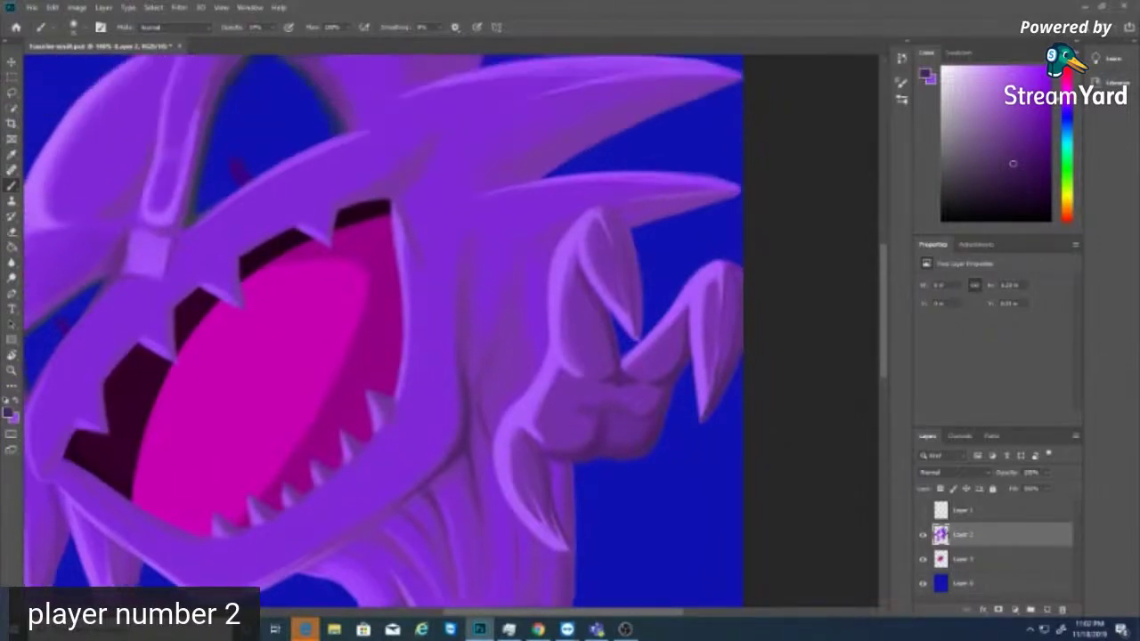
{"action": "scroll", "coordinate": [384, 329], "scroll_direction": "up", "scroll_amount": 3}
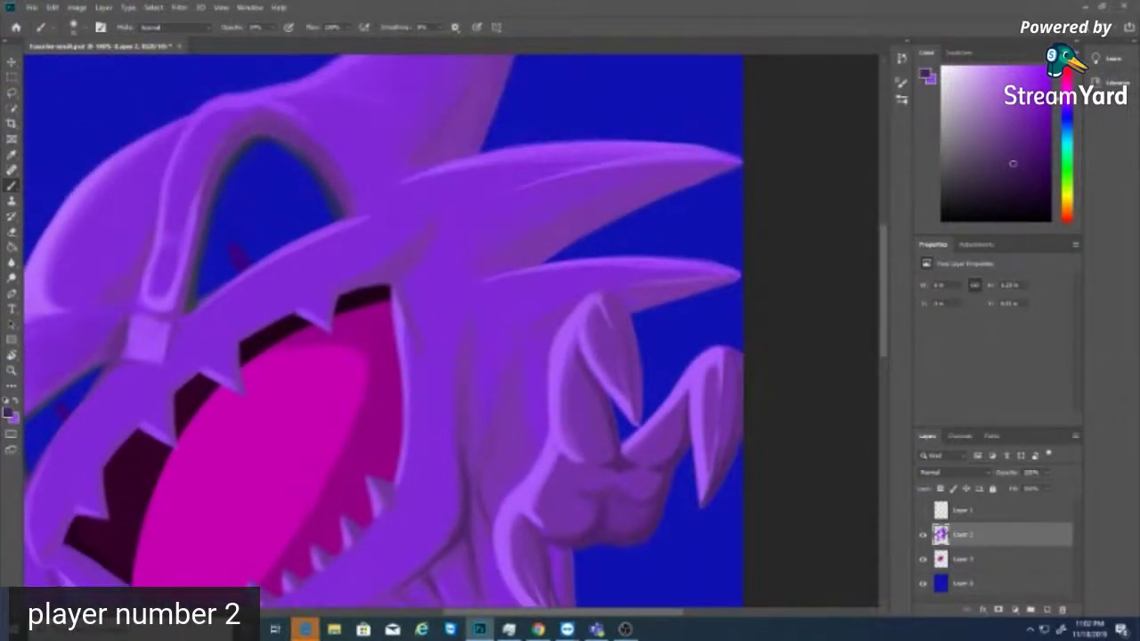
{"action": "scroll", "coordinate": [383, 330], "scroll_direction": "up", "scroll_amount": 5}
{"action": "scroll", "coordinate": [383, 329], "scroll_direction": "up", "scroll_amount": 1}
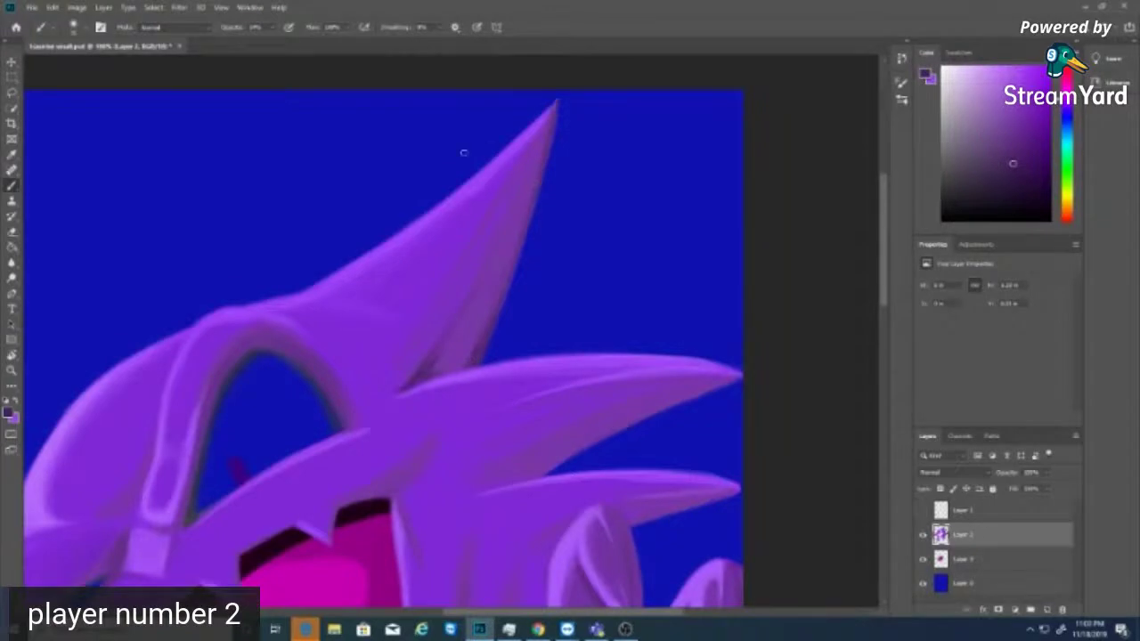
{"action": "key", "text": "e"}
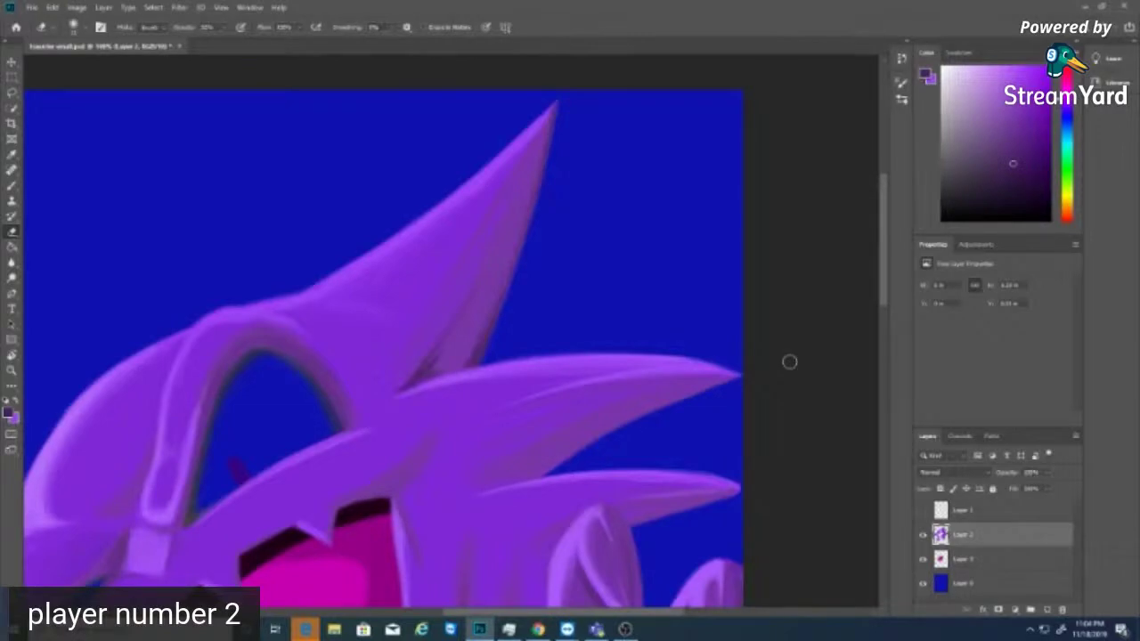
- Return to the Brush and shade the undersides of the two spikes below the horn in dark purple
{"action": "left_click", "coordinate": [15, 400]}
{"action": "left_click", "coordinate": [12, 186]}
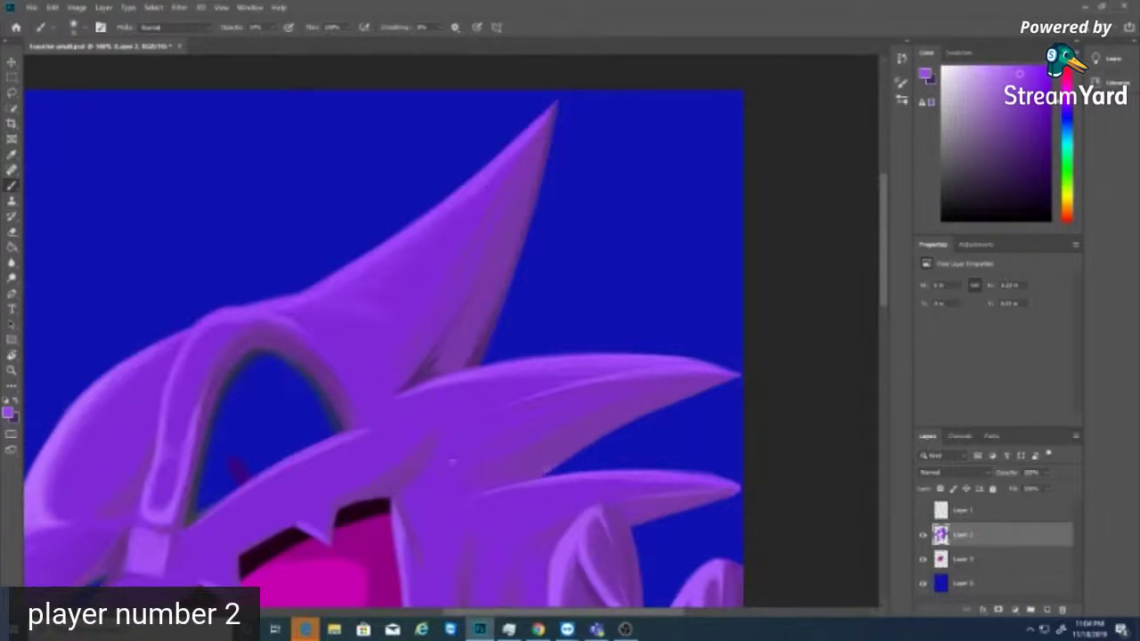
{"action": "left_click", "coordinate": [15, 400]}
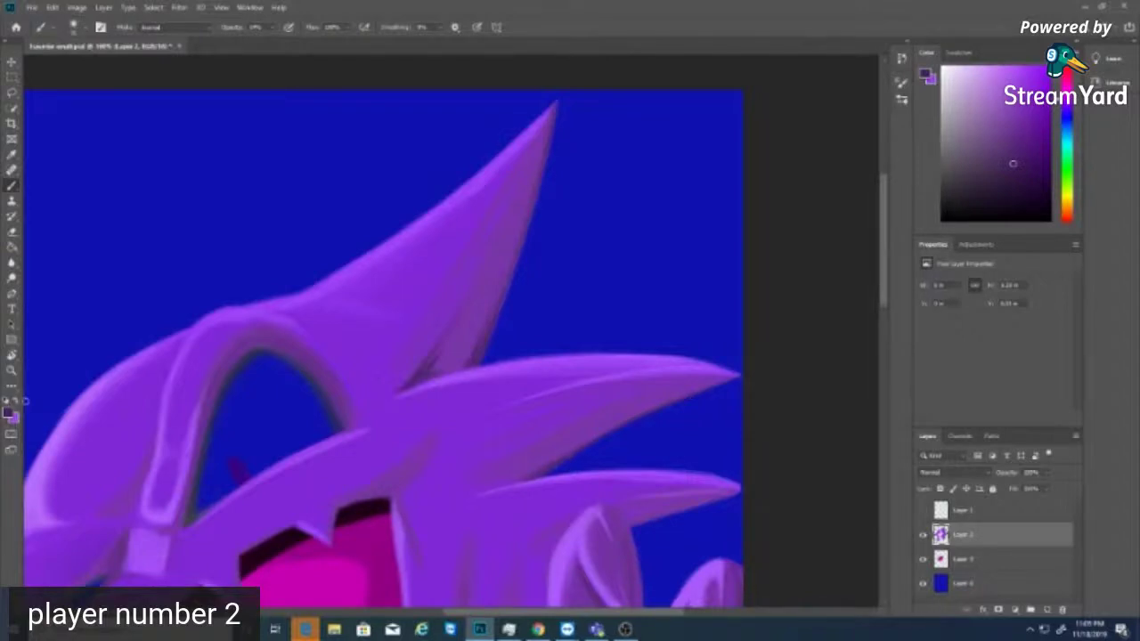
{"action": "scroll", "coordinate": [383, 331], "scroll_direction": "down", "scroll_amount": 3}
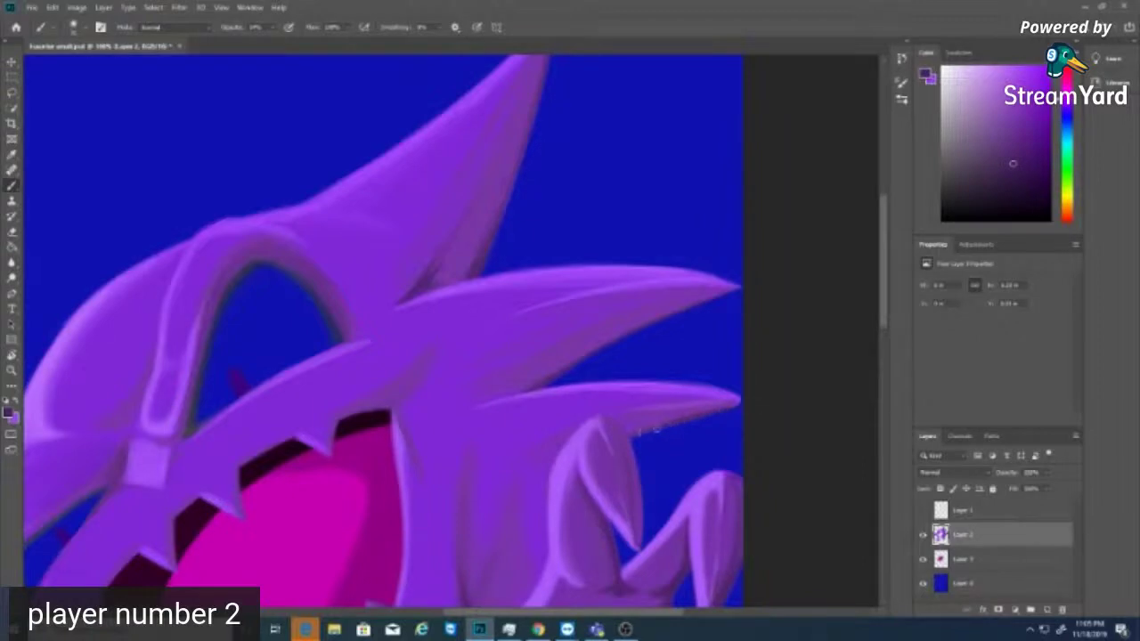
{"action": "right_click", "coordinate": [631, 433]}
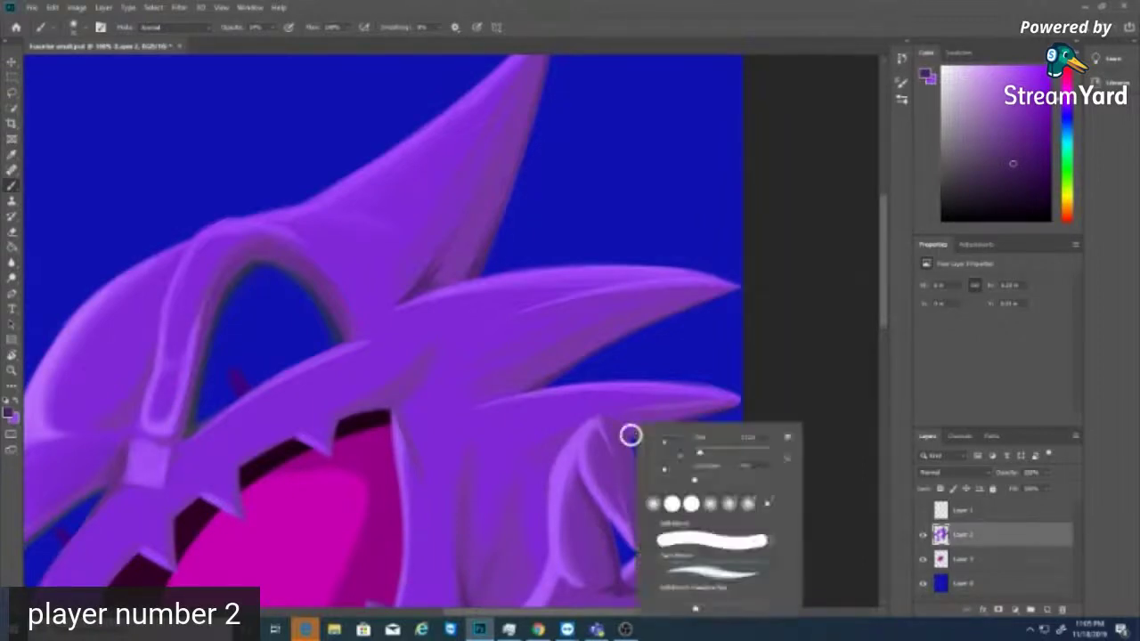
{"action": "key", "text": "Escape"}
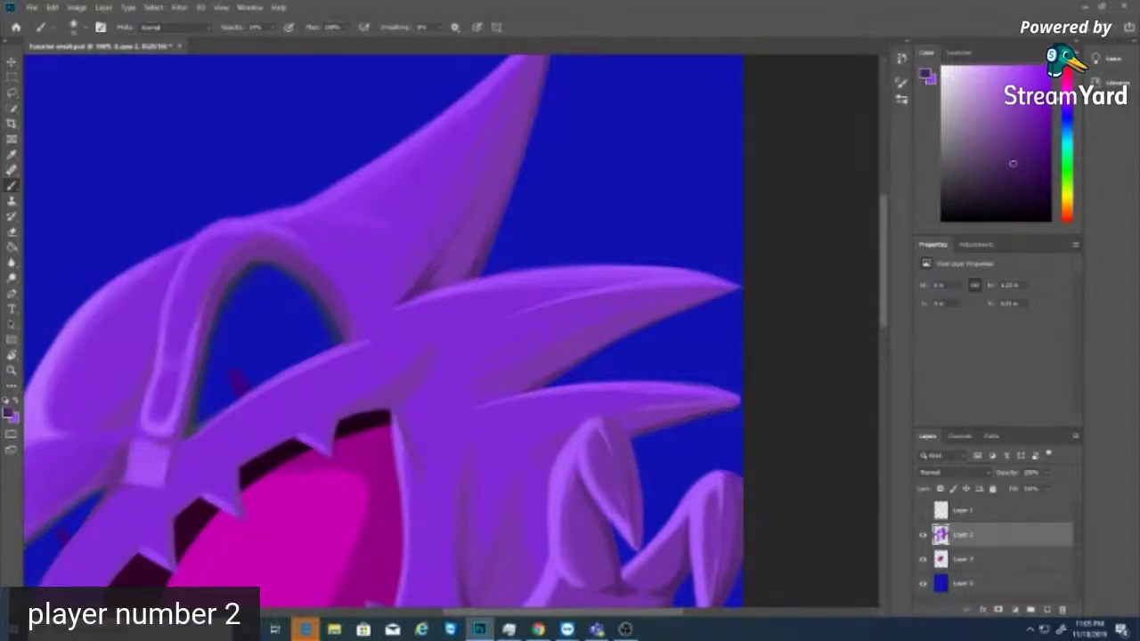
- Rotate the canvas and brush light purple highlights along the middle spike's outer edge and tip, switching between Brush and Eraser for refinement
{"action": "key", "text": "x"}
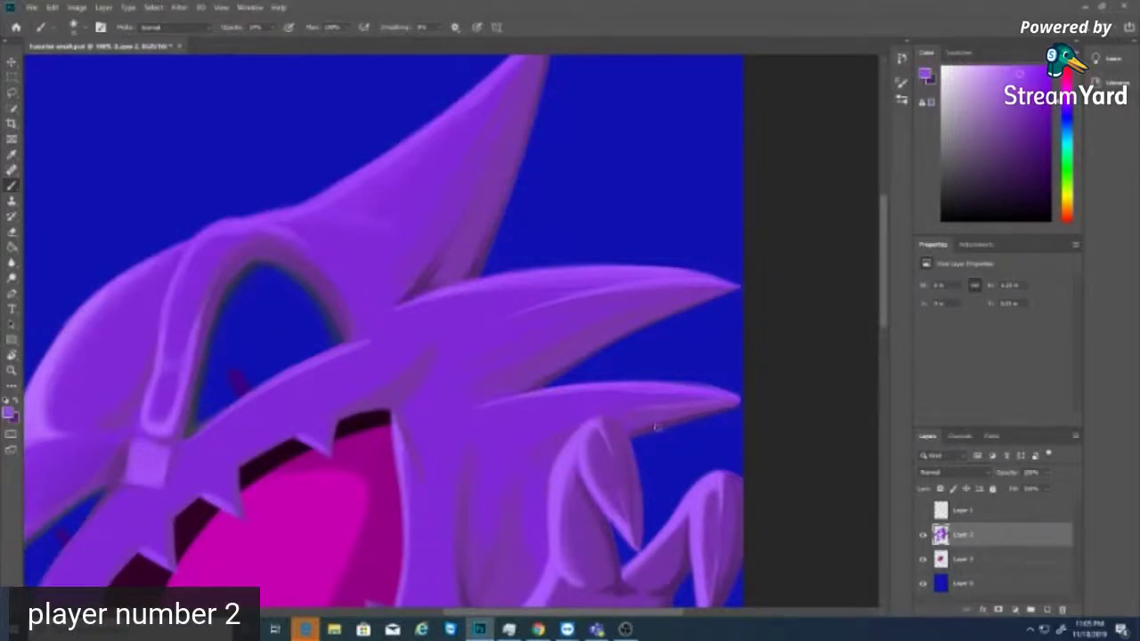
{"action": "key", "text": "r"}
{"action": "mouse_move", "coordinate": [650, 454]}
{"action": "left_mouse_down"}
{"action": "mouse_move", "coordinate": [508, 545]}
{"action": "mouse_move", "coordinate": [356, 508]}
{"action": "mouse_move", "coordinate": [321, 486]}
{"action": "left_mouse_up"}
{"action": "key", "text": "b"}
{"action": "scroll", "coordinate": [445, 320], "scroll_direction": "down", "scroll_amount": 3}
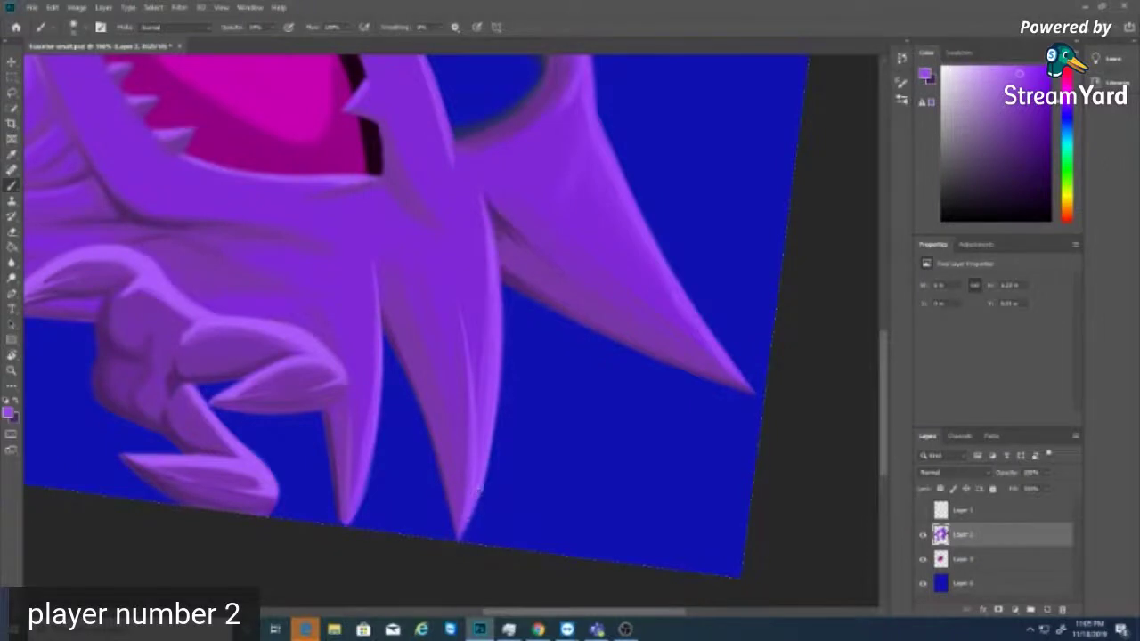
{"action": "left_click_drag", "start_coordinate": [458, 538], "coordinate": [477, 502]}
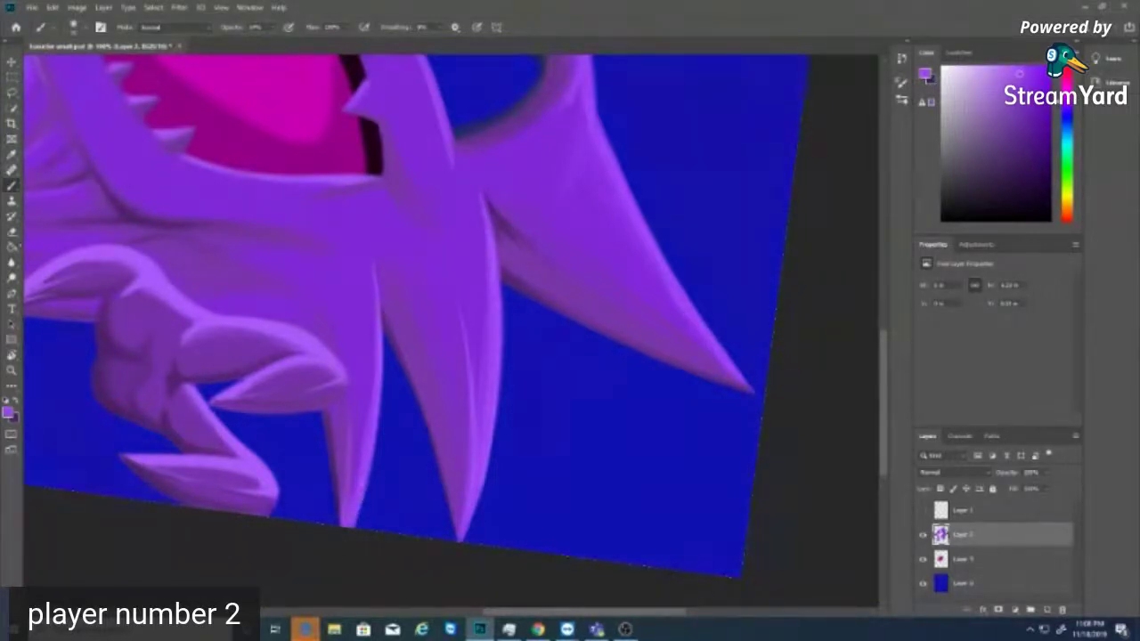
{"action": "key", "text": "e"}
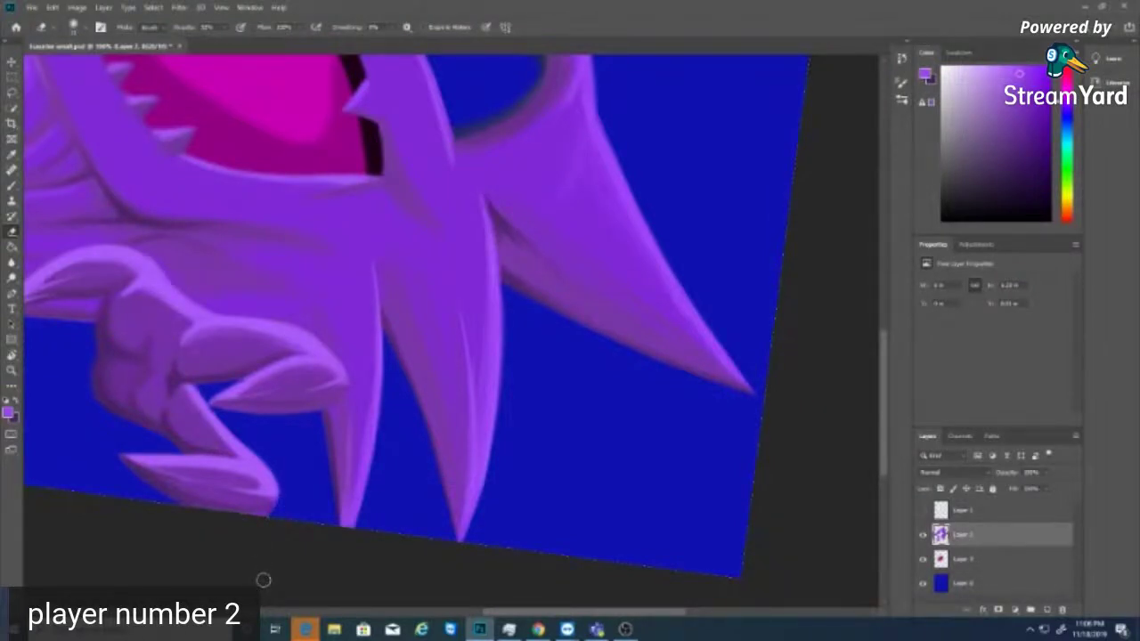
{"action": "key", "text": "b"}
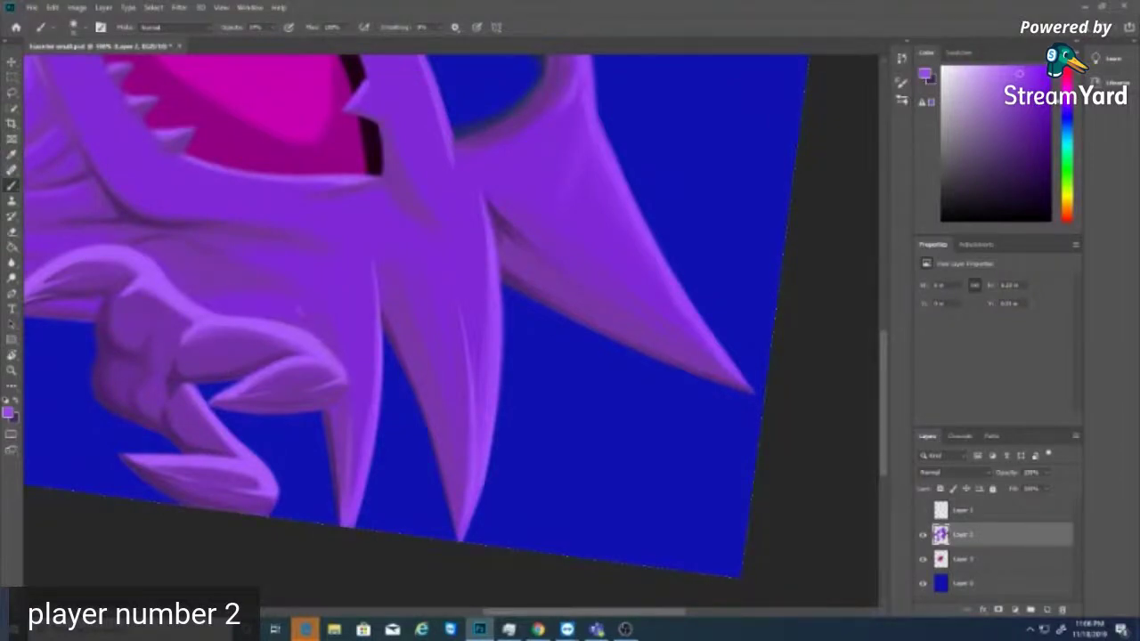
- Pick a darker purple, rotate the canvas and paint a shadow on the creature's body beside the raised hand
{"action": "left_click", "coordinate": [1013, 163]}
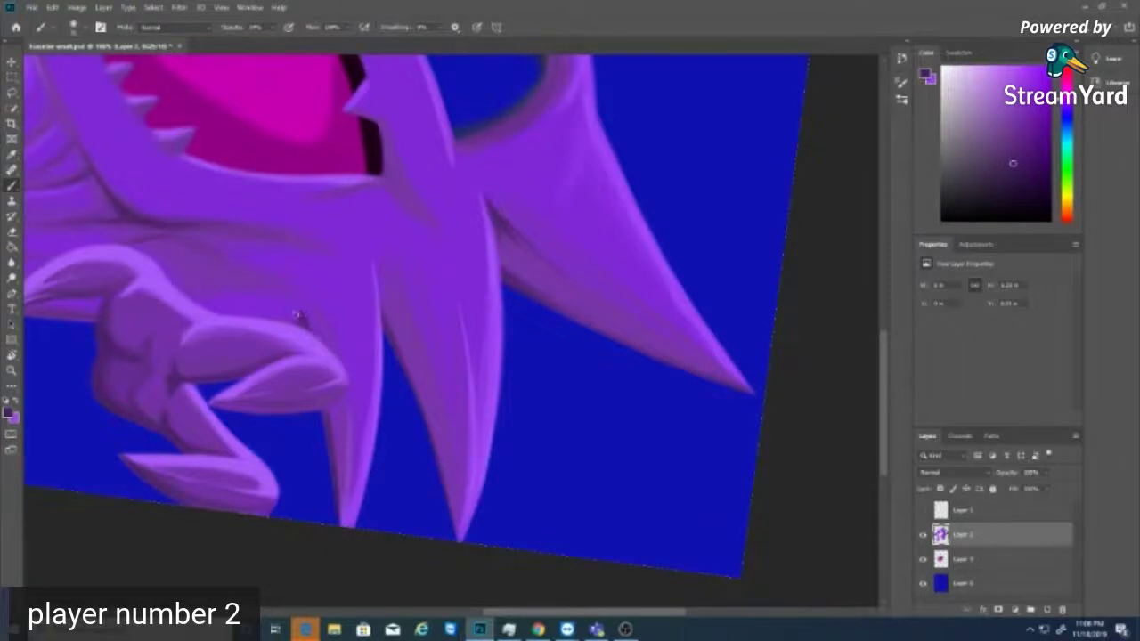
{"action": "left_click", "coordinate": [298, 317]}
{"action": "key", "text": "r"}
{"action": "left_click_drag", "start_coordinate": [193, 473], "coordinate": [155, 401]}
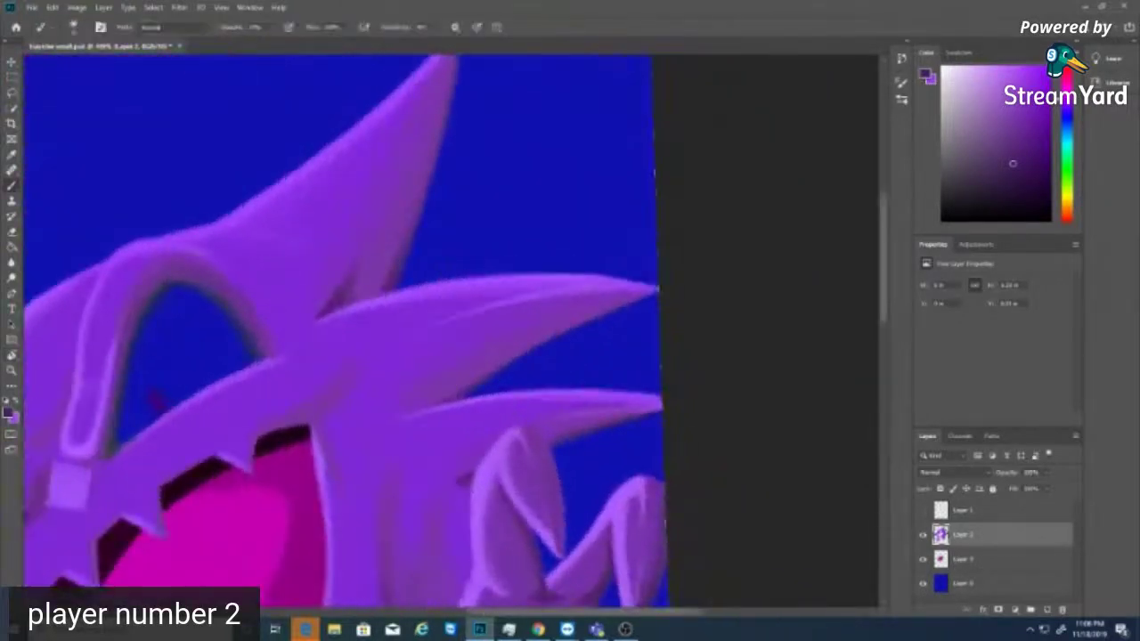
{"action": "scroll", "coordinate": [846, 295], "scroll_direction": "down", "scroll_amount": 3}
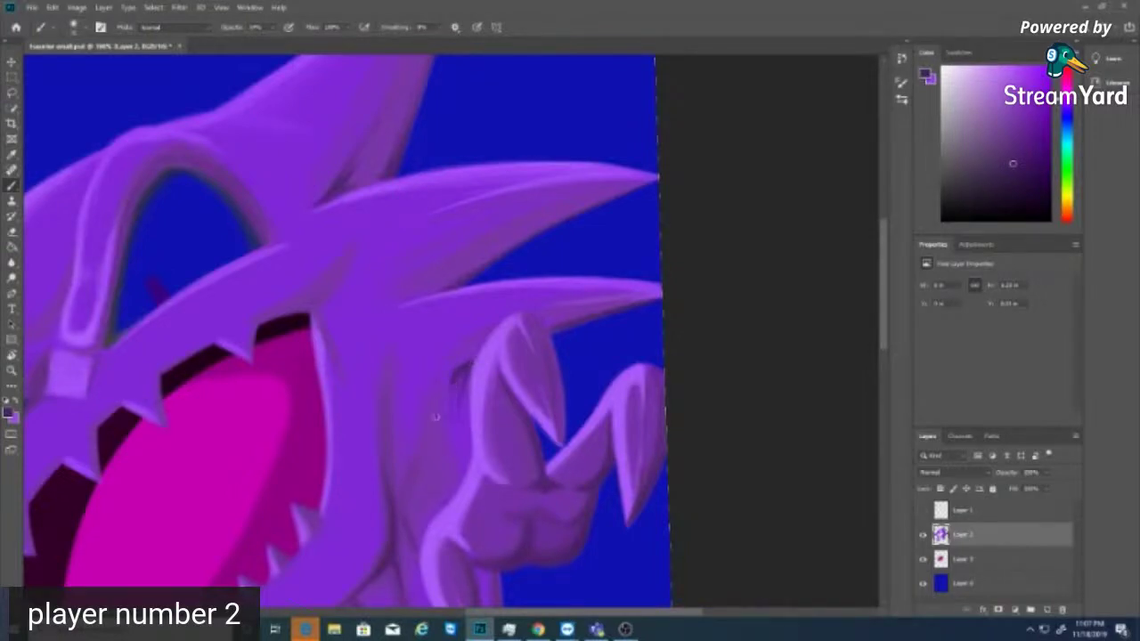
- Sample lighter purples from the body and blend the shadow beside the hand, returning to a dark purple brush color
{"action": "left_click", "coordinate": [452, 389], "text": "alt"}
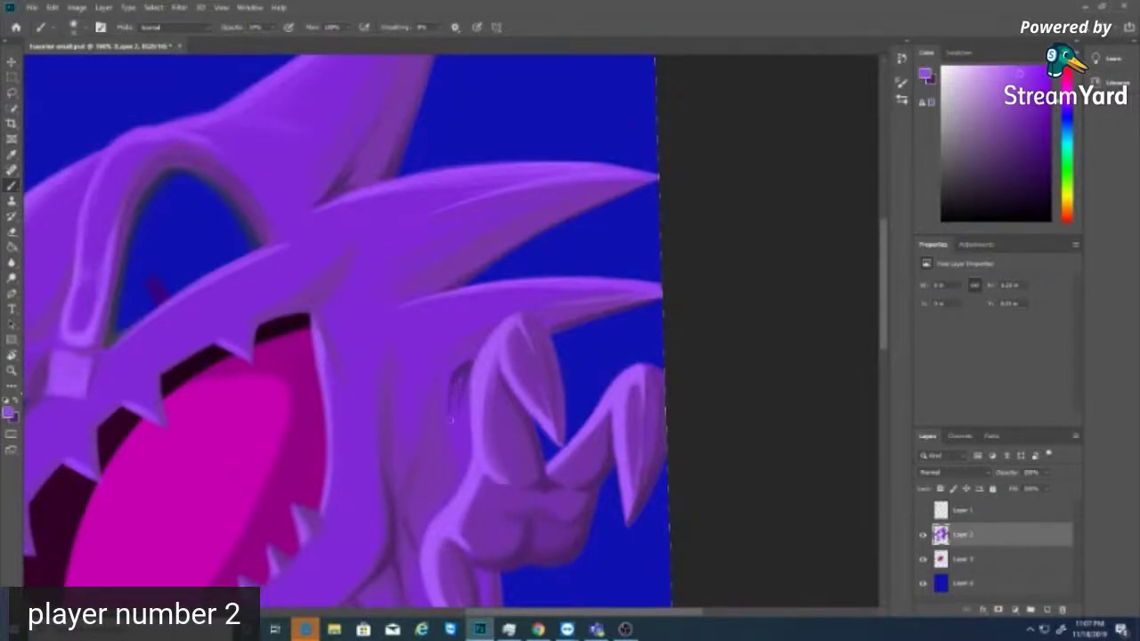
{"action": "left_click_drag", "start_coordinate": [454, 392], "coordinate": [450, 412]}
{"action": "left_click", "coordinate": [12, 154]}
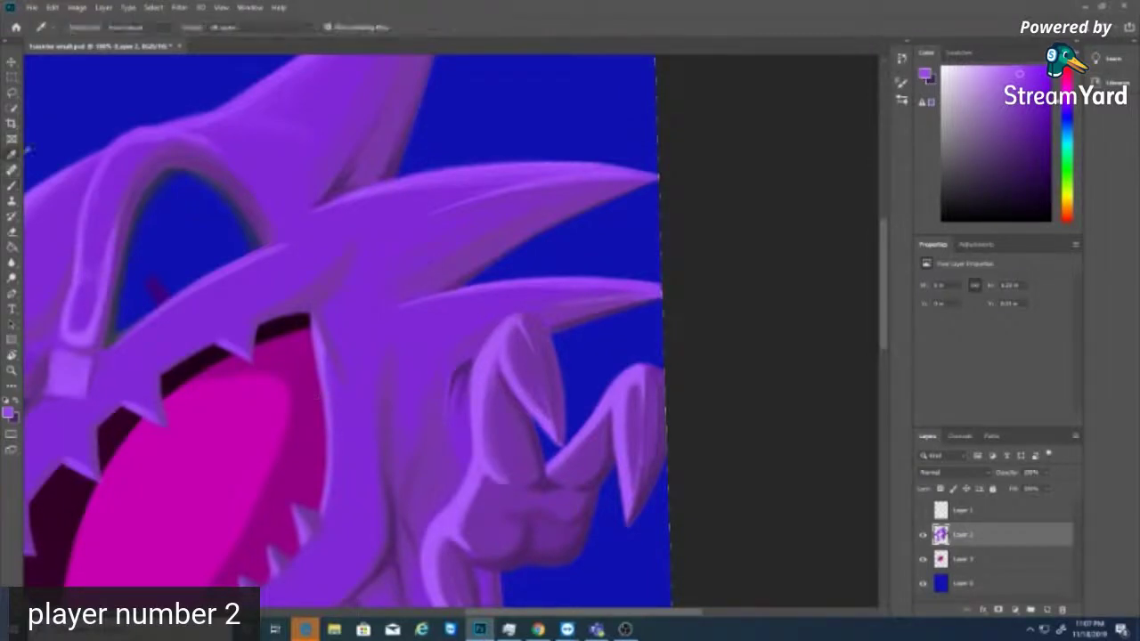
{"action": "left_click", "coordinate": [464, 427]}
{"action": "left_click", "coordinate": [12, 185]}
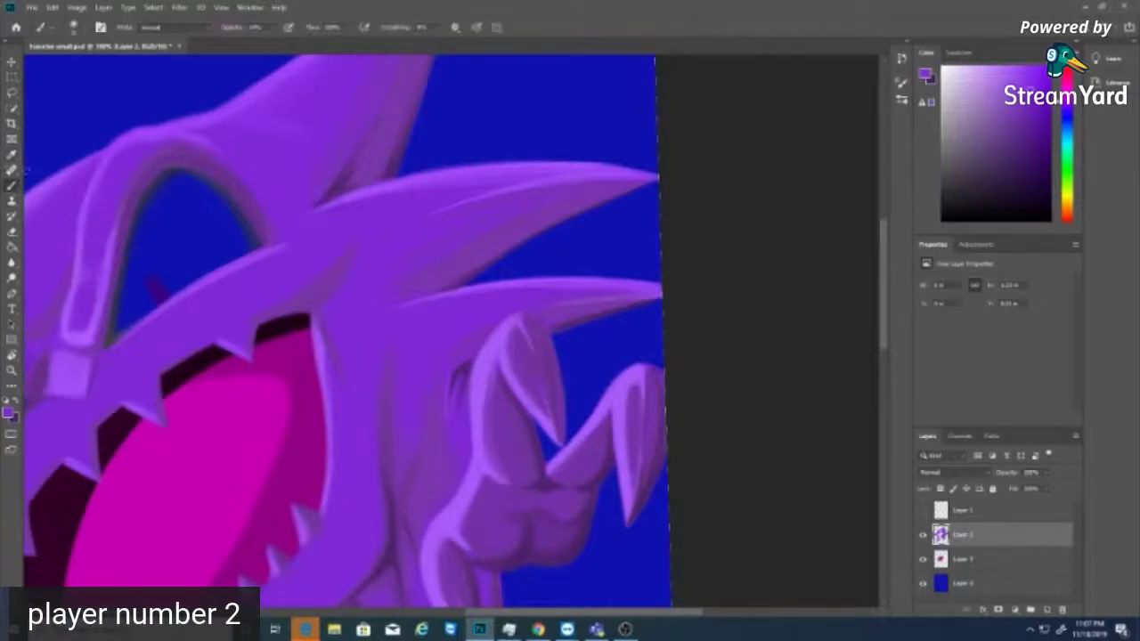
{"action": "mouse_move", "coordinate": [448, 387]}
{"action": "left_mouse_down"}
{"action": "mouse_move", "coordinate": [448, 375]}
{"action": "mouse_move", "coordinate": [450, 396]}
{"action": "mouse_move", "coordinate": [460, 379]}
{"action": "mouse_move", "coordinate": [454, 410]}
{"action": "mouse_move", "coordinate": [460, 379]}
{"action": "mouse_move", "coordinate": [459, 393]}
{"action": "left_mouse_up"}
{"action": "mouse_move", "coordinate": [459, 441]}
{"action": "left_mouse_down"}
{"action": "mouse_move", "coordinate": [460, 376]}
{"action": "mouse_move", "coordinate": [449, 427]}
{"action": "mouse_move", "coordinate": [450, 375]}
{"action": "mouse_move", "coordinate": [447, 412]}
{"action": "mouse_move", "coordinate": [463, 369]}
{"action": "mouse_move", "coordinate": [460, 443]}
{"action": "left_mouse_up"}
{"action": "key", "text": "x"}
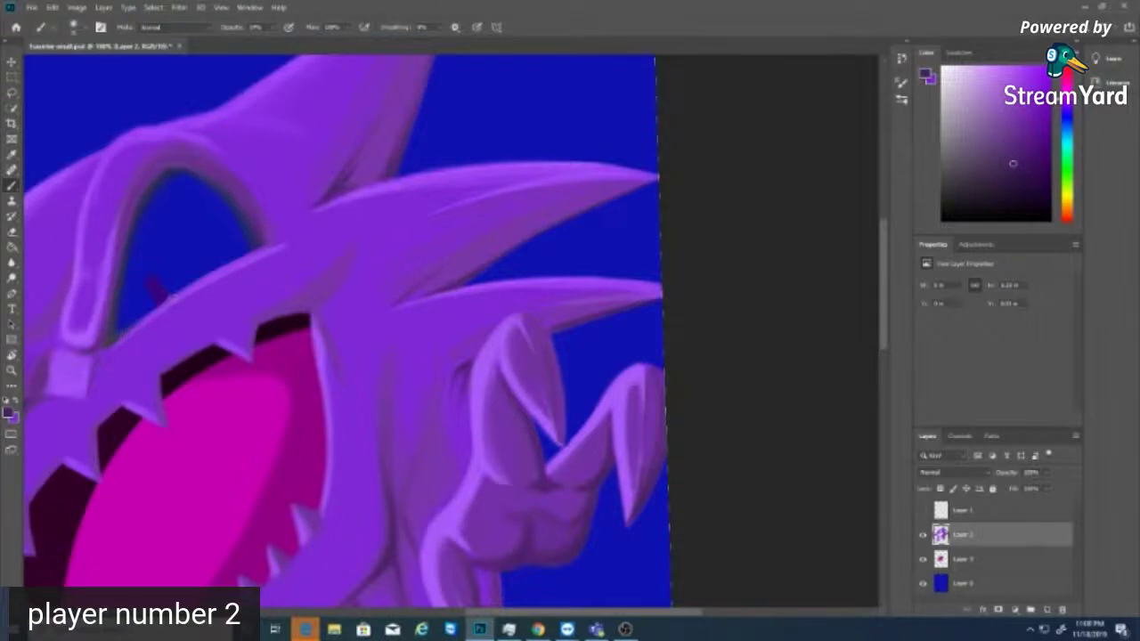
{"action": "left_click", "coordinate": [1012, 178]}
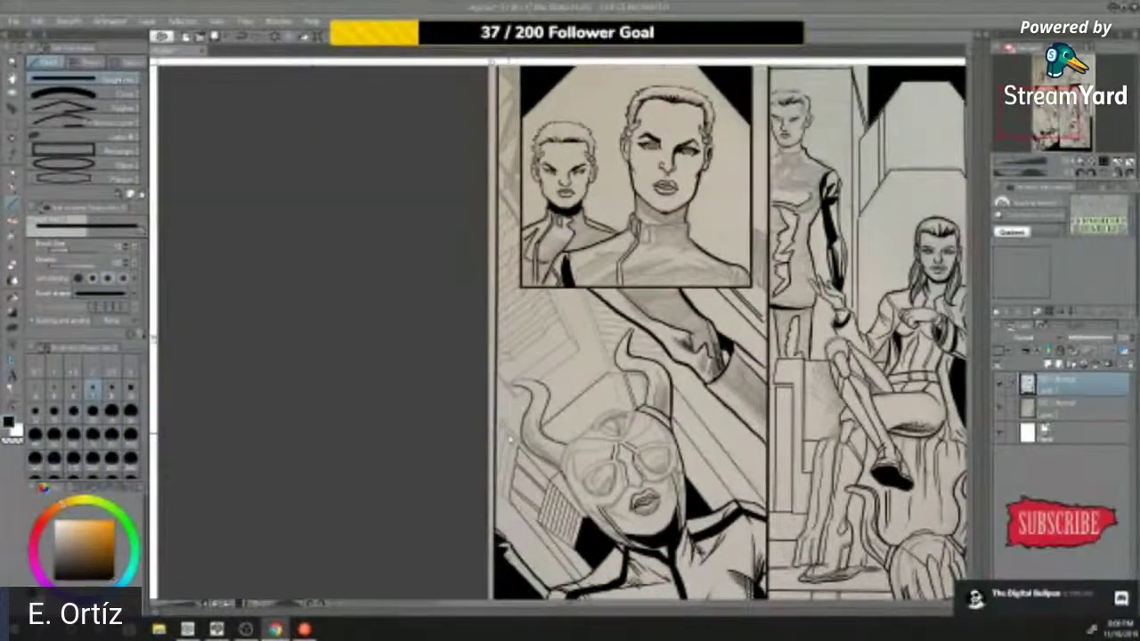
- Switch to the horned-figure comic page in Clip Studio Paint, hide the pencil layer, review the inks alone and show the pencils again
{"action": "left_click", "coordinate": [517, 438]}
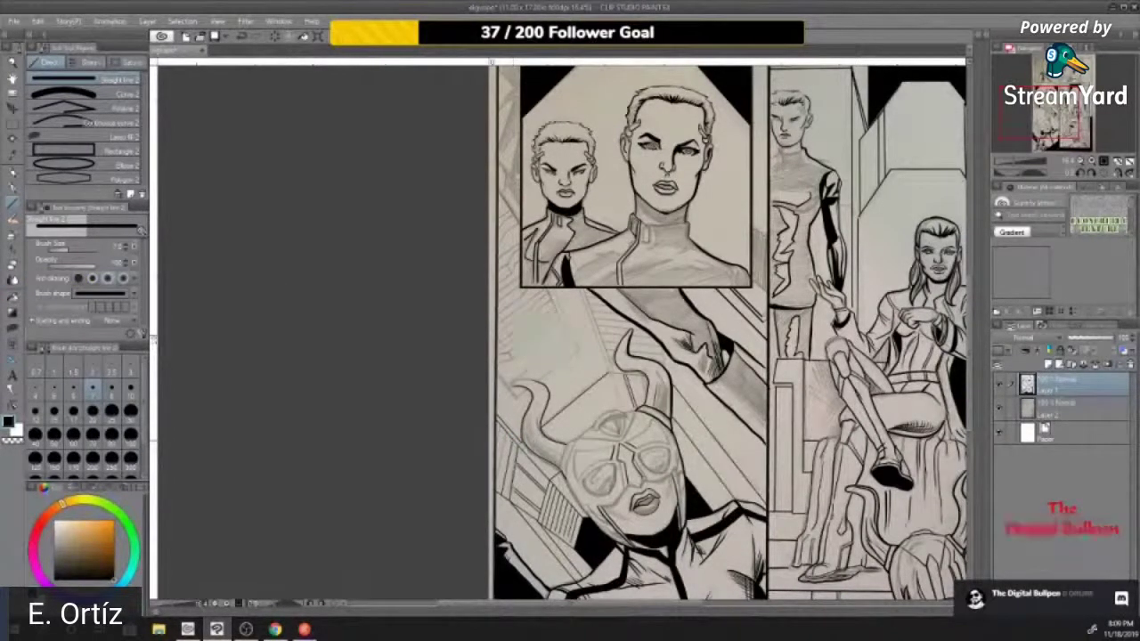
{"action": "left_click", "coordinate": [1005, 408]}
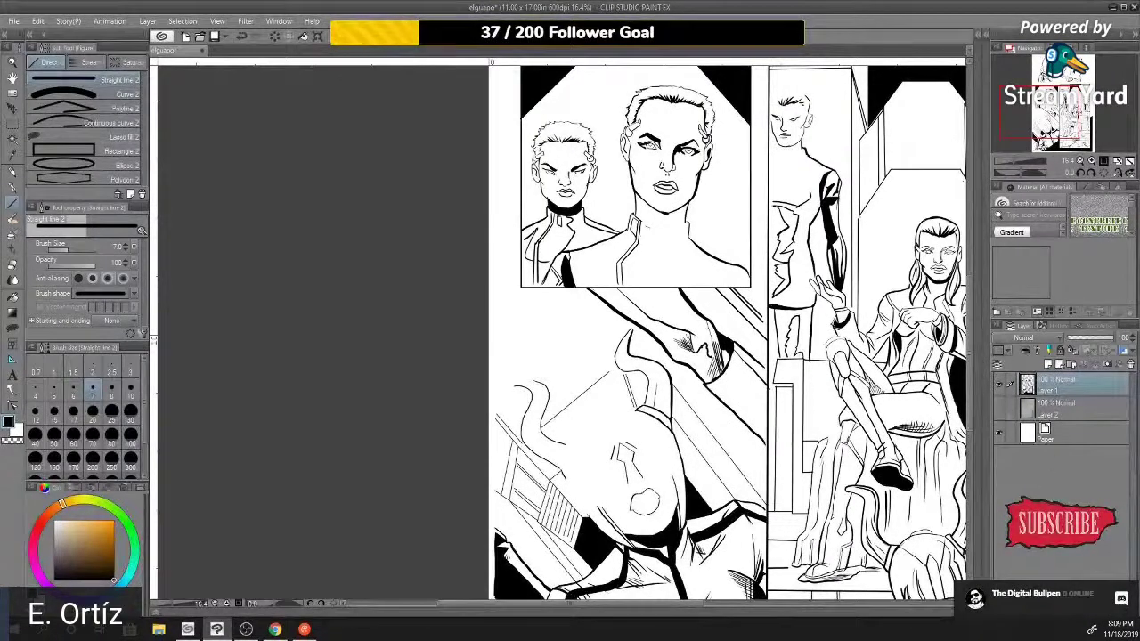
{"action": "left_click_drag", "start_coordinate": [648, 610], "coordinate": [719, 608]}
{"action": "scroll", "coordinate": [830, 492], "scroll_direction": "down", "scroll_amount": 1}
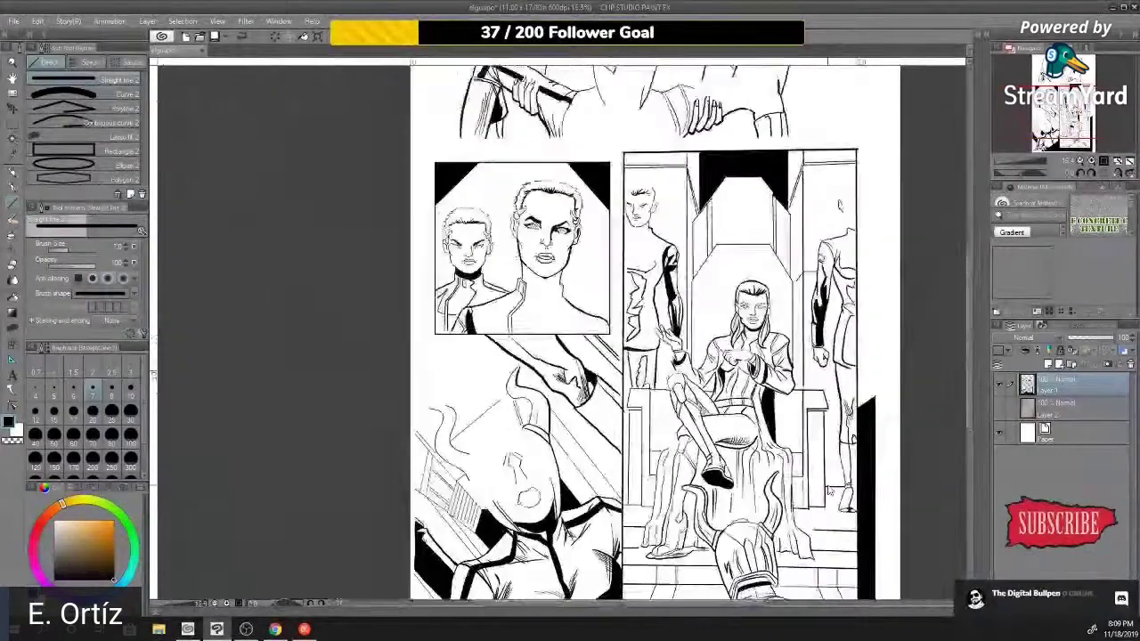
{"action": "scroll", "coordinate": [838, 205], "scroll_direction": "down", "scroll_amount": 1}
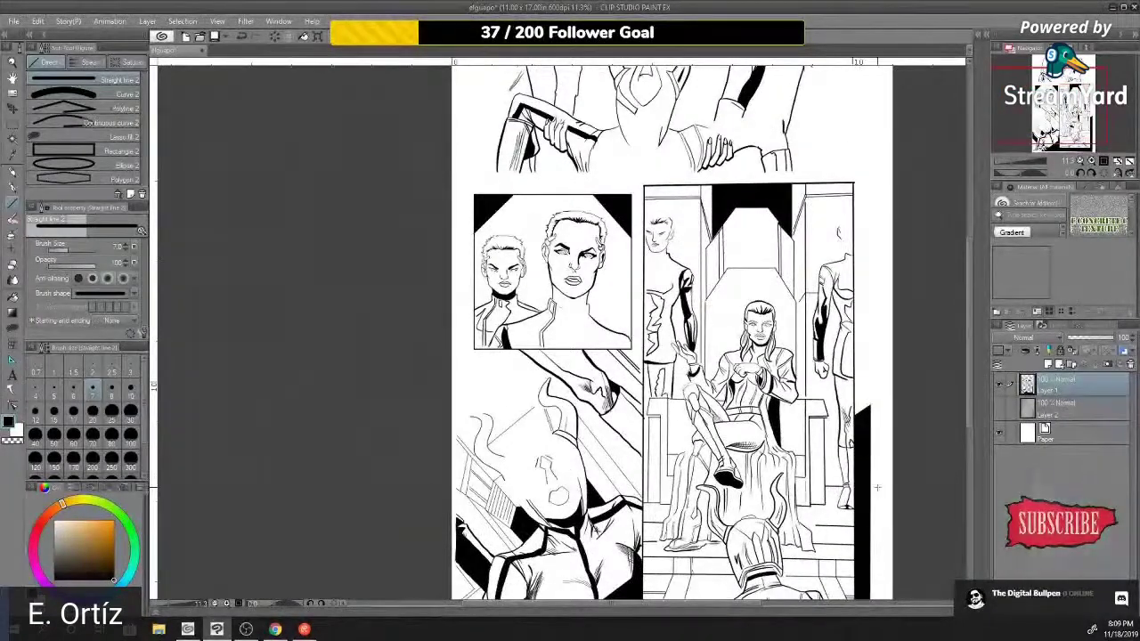
{"action": "scroll", "coordinate": [793, 486], "scroll_direction": "down", "scroll_amount": 2}
{"action": "scroll", "coordinate": [794, 486], "scroll_direction": "up", "scroll_amount": 1}
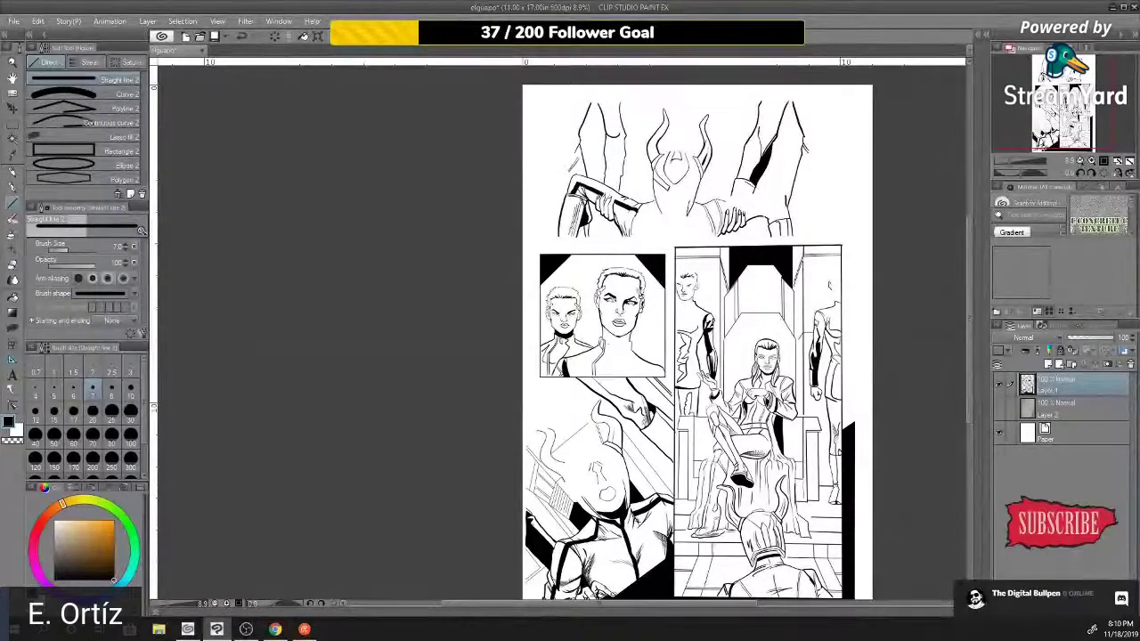
{"action": "left_click", "coordinate": [1001, 410]}
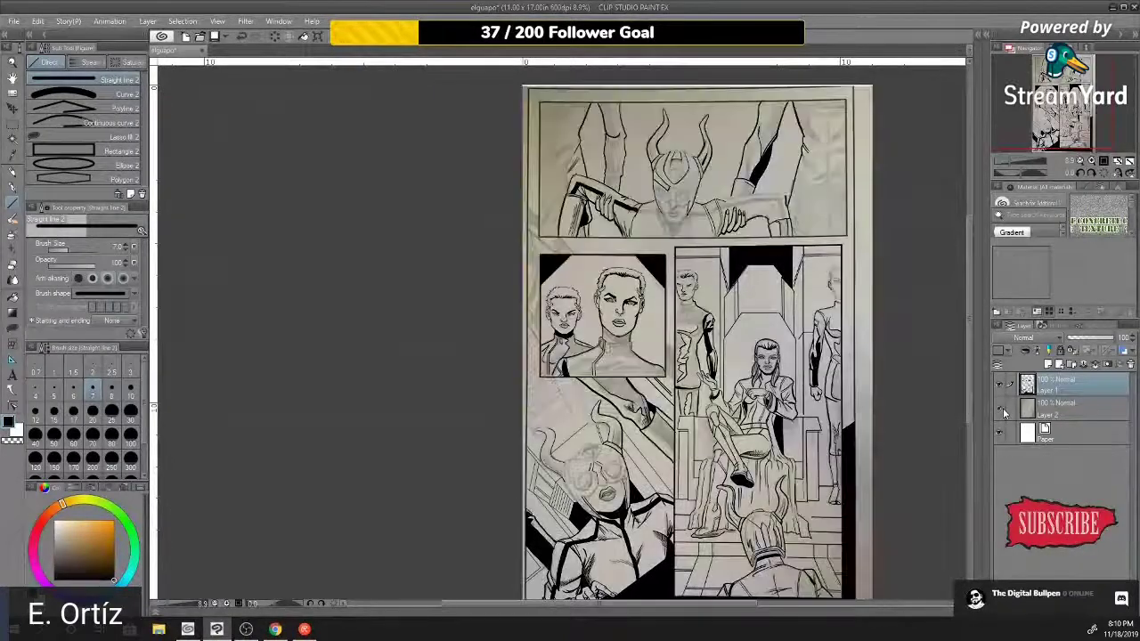
- Toggle the ink layer, Layer 1, off and on repeatedly to compare the original pencils with the inked page
{"action": "left_click", "coordinate": [1001, 385]}
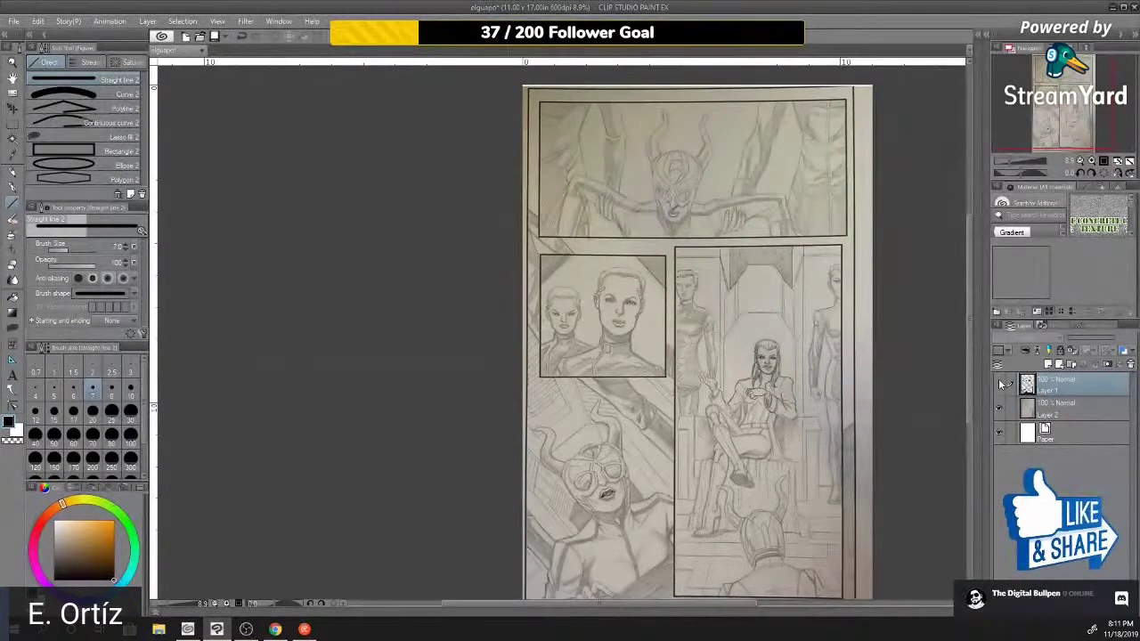
{"action": "left_click", "coordinate": [999, 384]}
{"action": "left_click", "coordinate": [999, 383]}
{"action": "left_click", "coordinate": [1000, 384]}
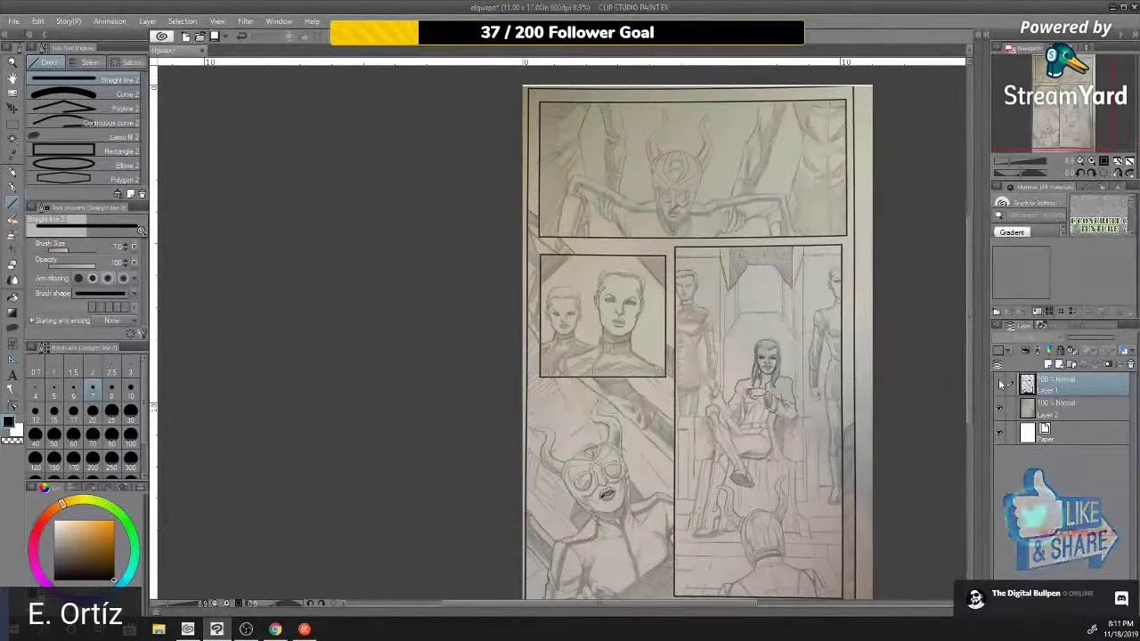
{"action": "left_click", "coordinate": [1000, 384]}
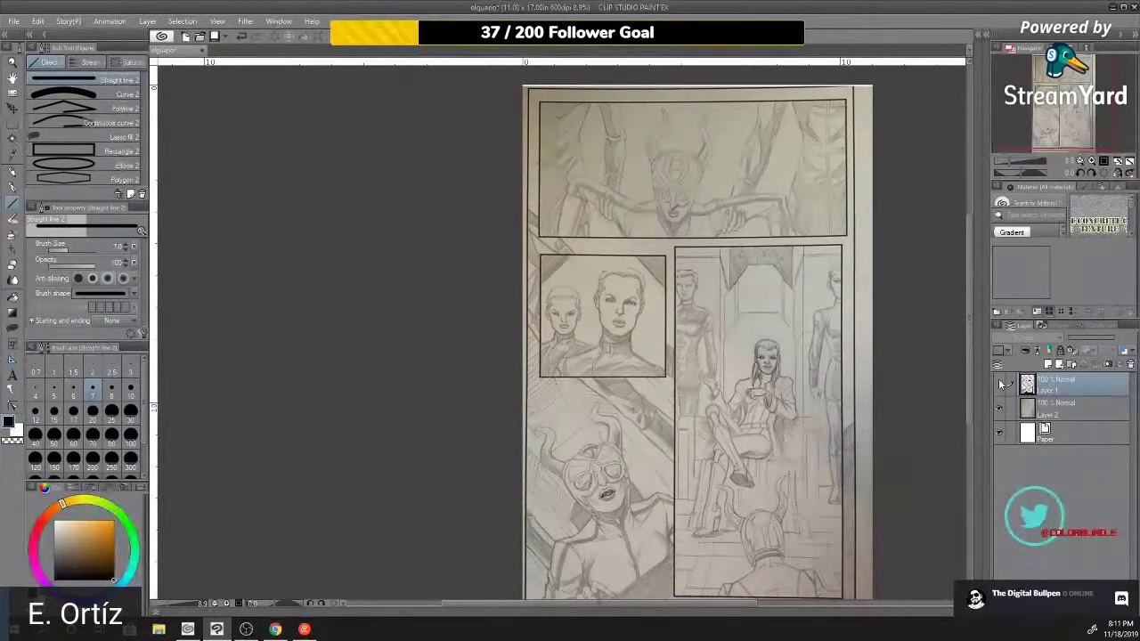
{"action": "left_click", "coordinate": [1000, 384]}
{"action": "left_click", "coordinate": [999, 384]}
{"action": "left_click", "coordinate": [1000, 384]}
{"action": "left_click", "coordinate": [999, 384]}
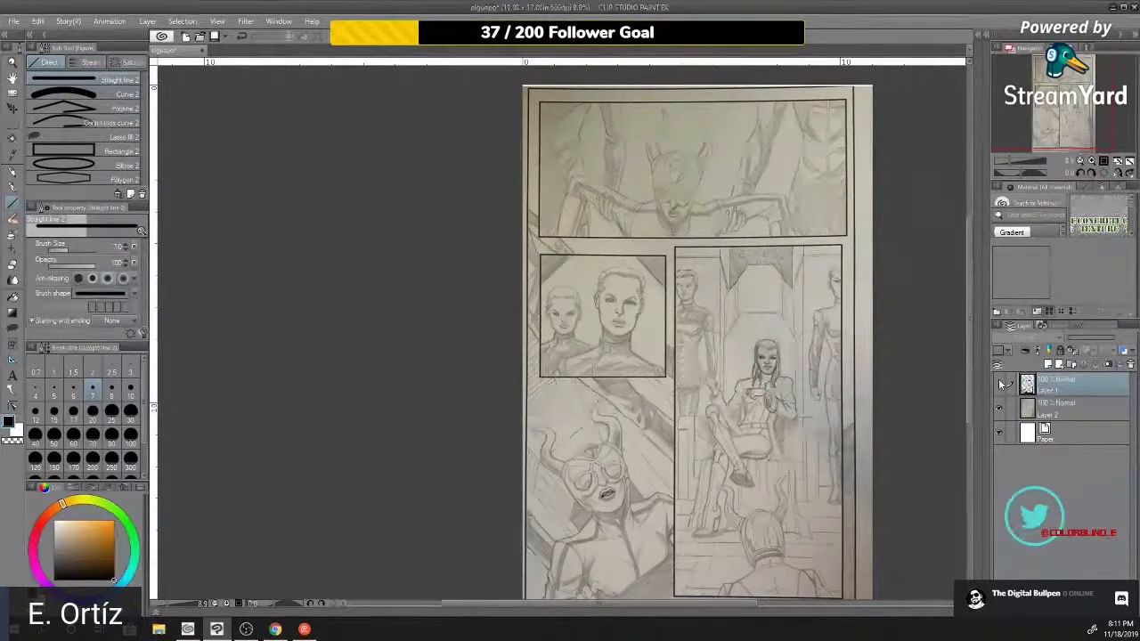
{"action": "left_click", "coordinate": [999, 384]}
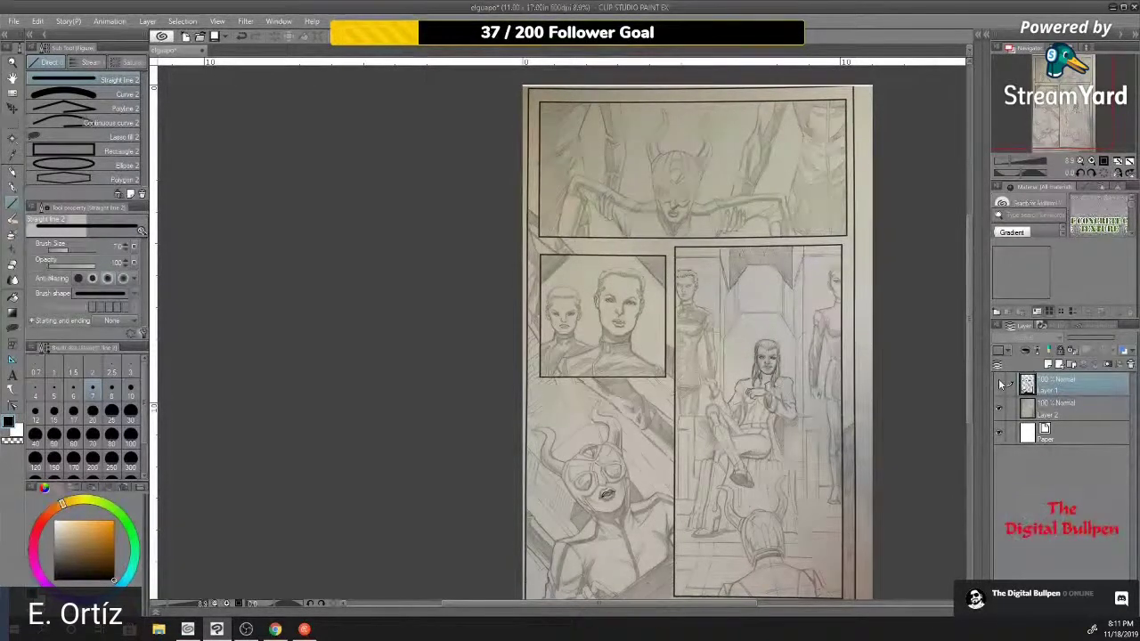
{"action": "left_click", "coordinate": [999, 384]}
{"action": "left_click", "coordinate": [999, 384]}
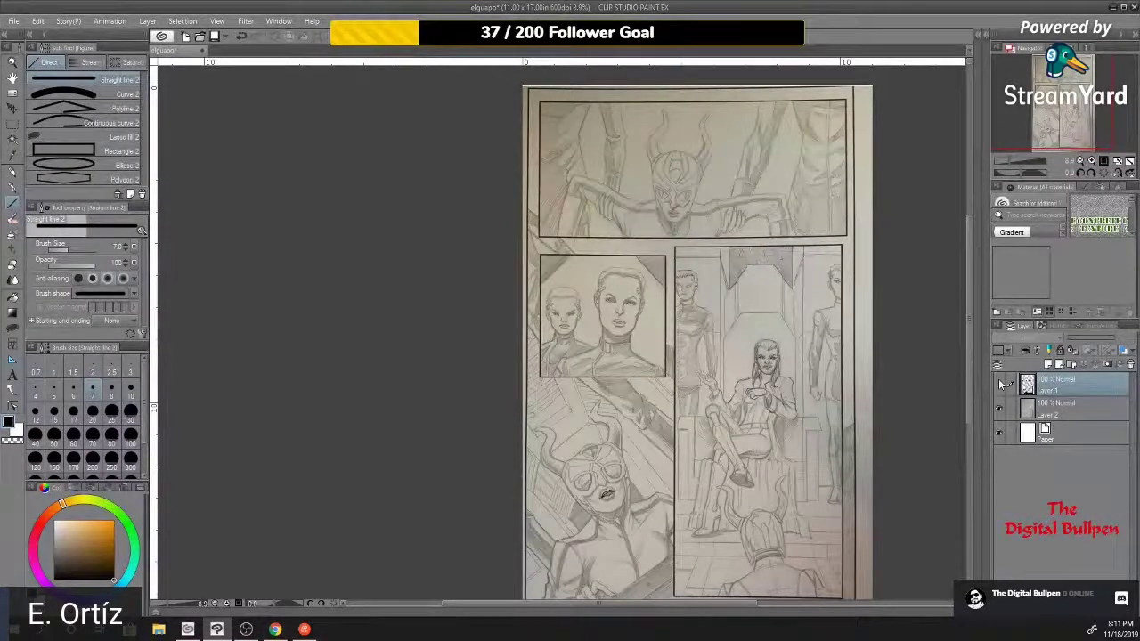
{"action": "left_click", "coordinate": [1000, 384]}
{"action": "left_click", "coordinate": [999, 384]}
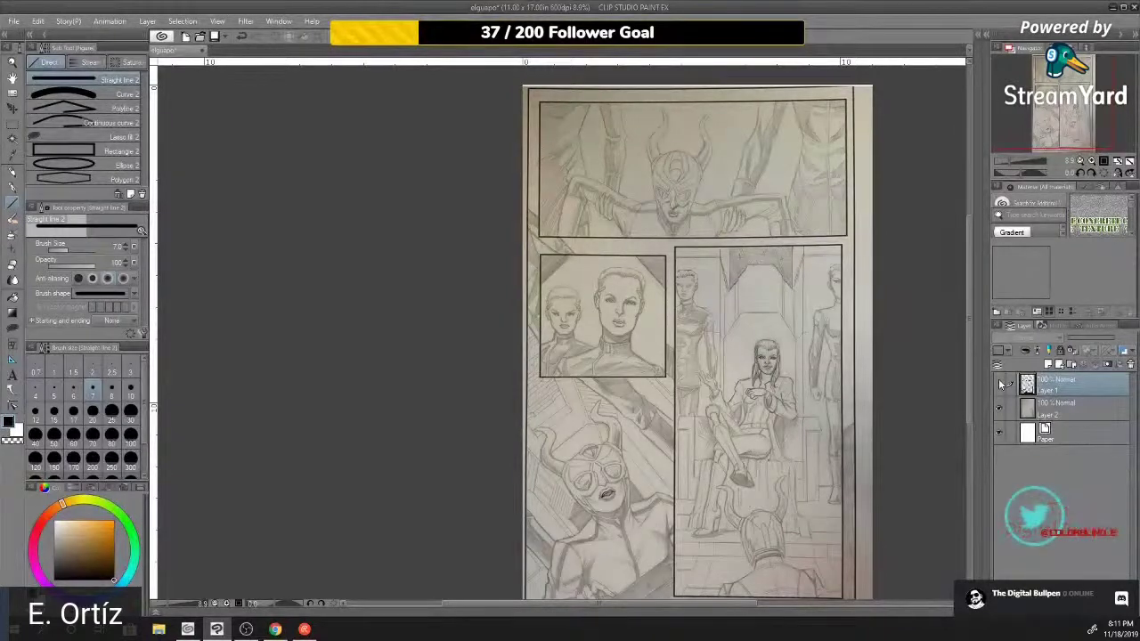
{"action": "left_click", "coordinate": [1000, 384]}
{"action": "left_click", "coordinate": [998, 386]}
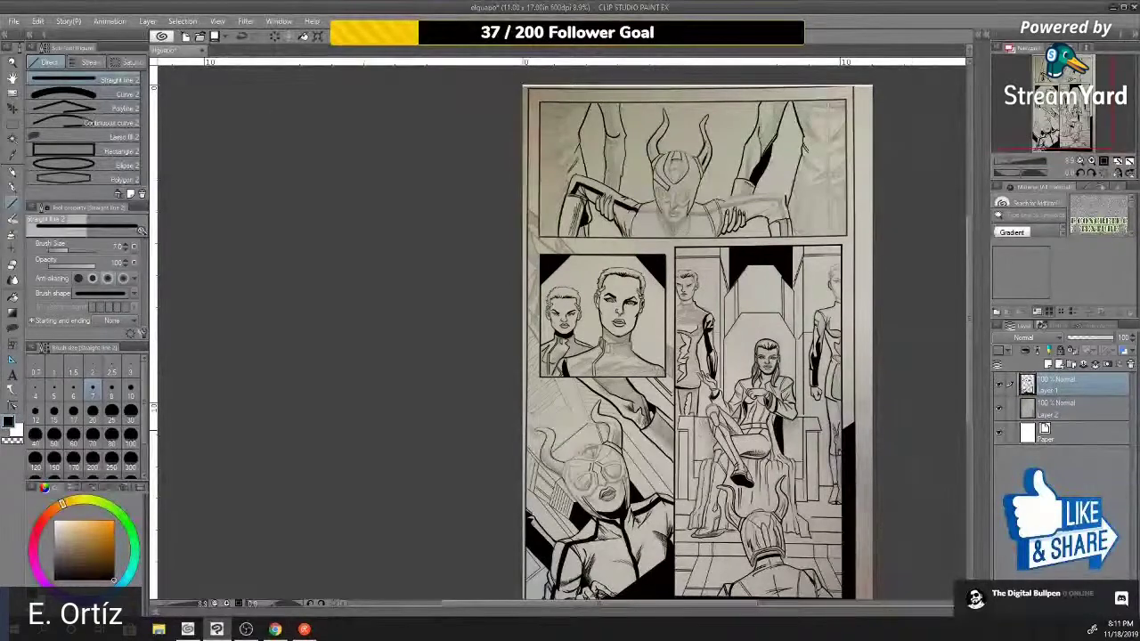
- Examine the inked panels over the pencils, from the horned captive's top panel down to the throne scene
{"action": "scroll", "coordinate": [624, 406], "scroll_direction": "up", "scroll_amount": 4}
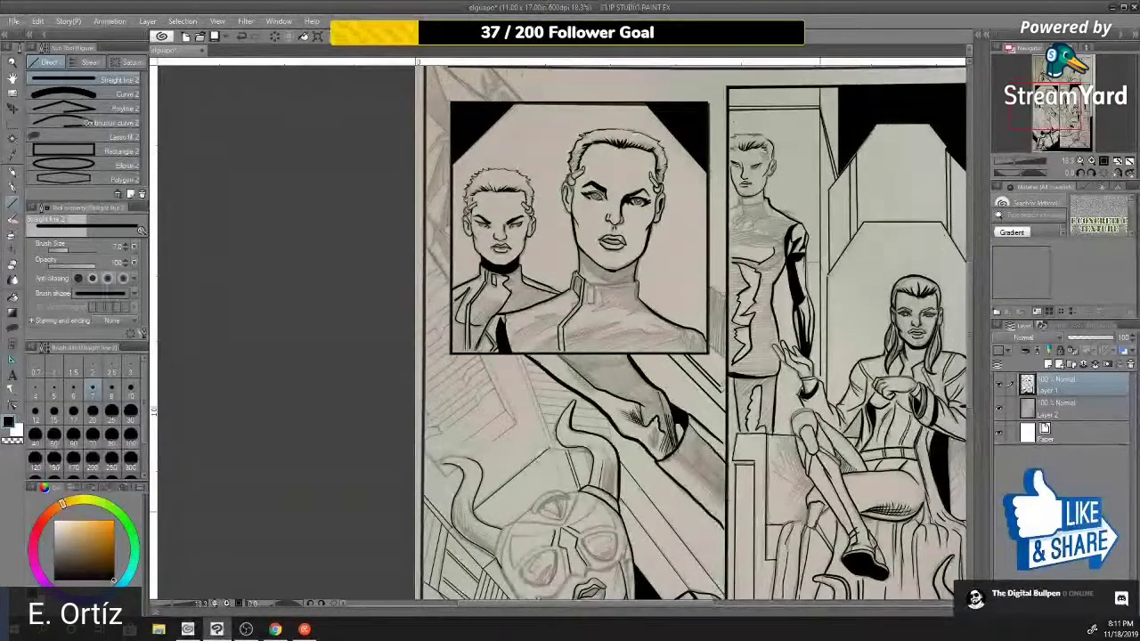
{"action": "scroll", "coordinate": [823, 517], "scroll_direction": "up", "scroll_amount": 1}
{"action": "scroll", "coordinate": [822, 517], "scroll_direction": "down", "scroll_amount": 3}
{"action": "scroll", "coordinate": [822, 517], "scroll_direction": "down", "scroll_amount": 3}
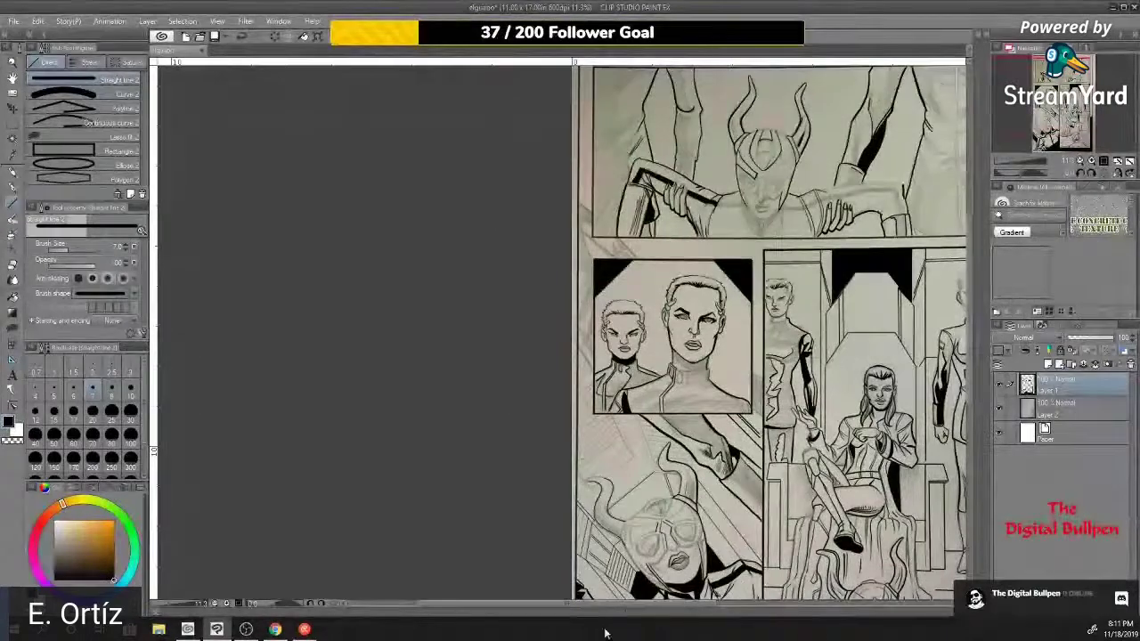
{"action": "left_click_drag", "start_coordinate": [640, 605], "coordinate": [692, 606]}
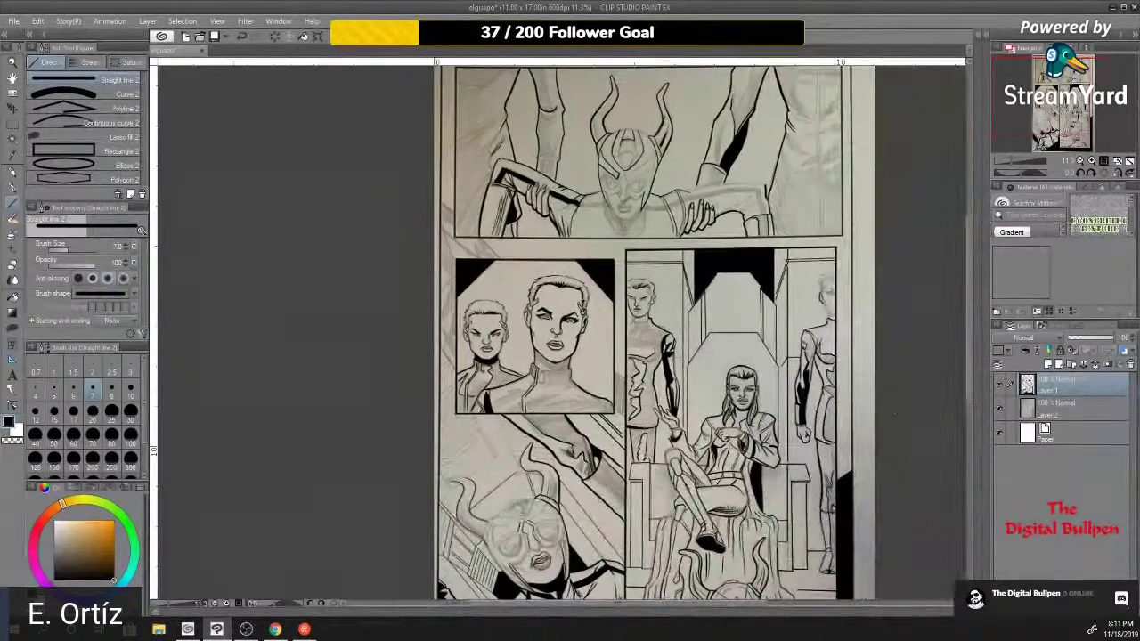
{"action": "left_click_drag", "start_coordinate": [969, 401], "coordinate": [972, 346]}
{"action": "scroll", "coordinate": [672, 361], "scroll_direction": "up", "scroll_amount": 3}
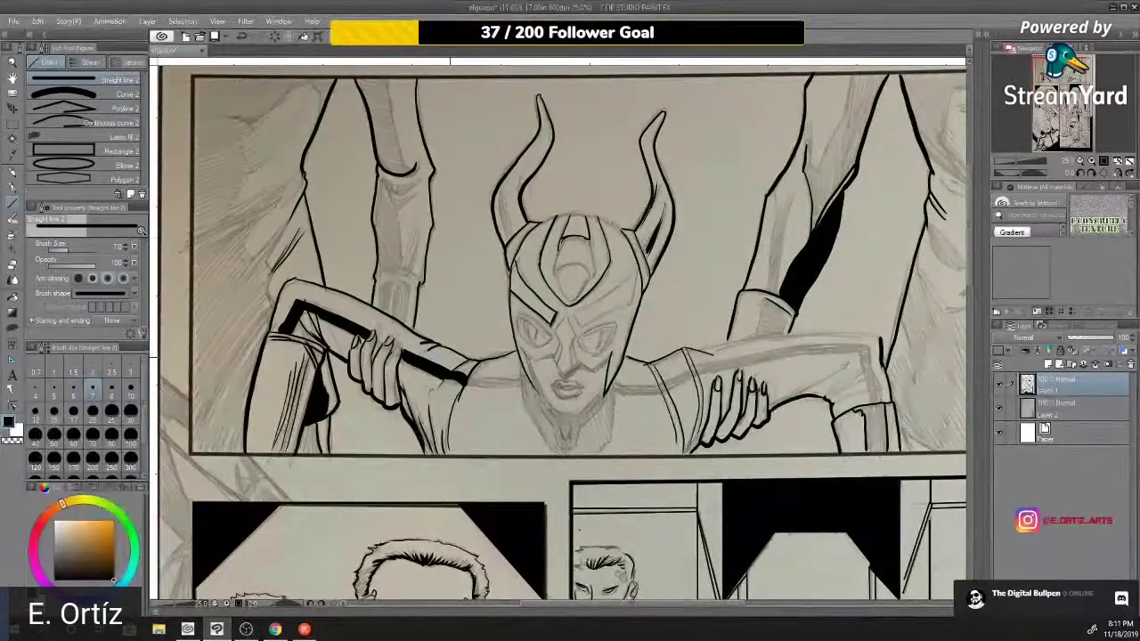
{"action": "scroll", "coordinate": [561, 339], "scroll_direction": "down", "scroll_amount": 3}
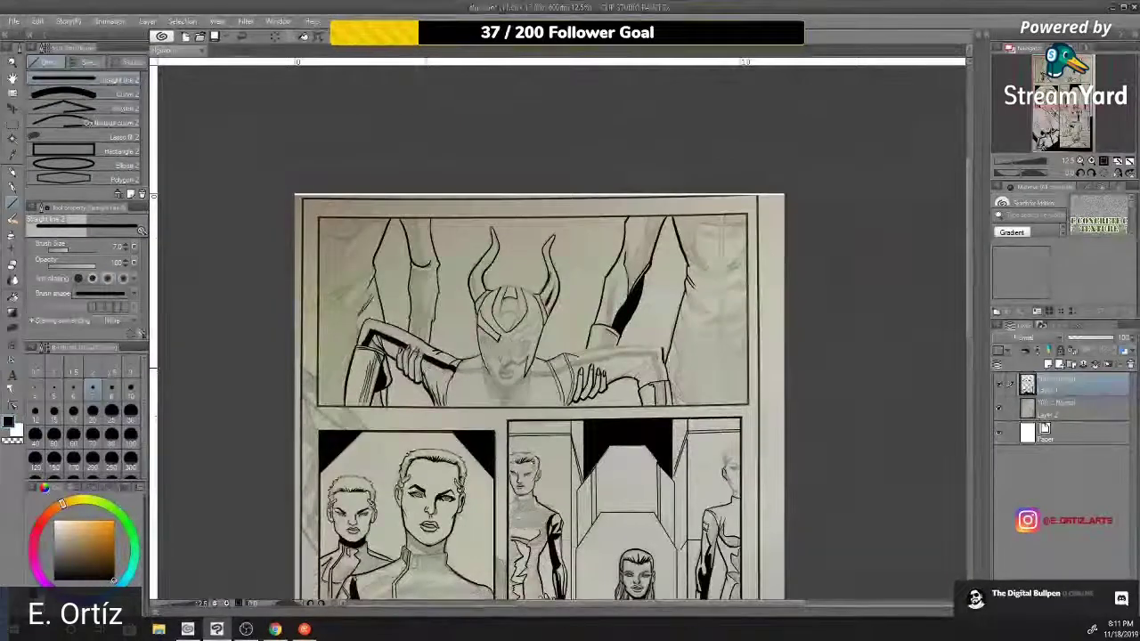
{"action": "scroll", "coordinate": [430, 367], "scroll_direction": "down", "scroll_amount": 1}
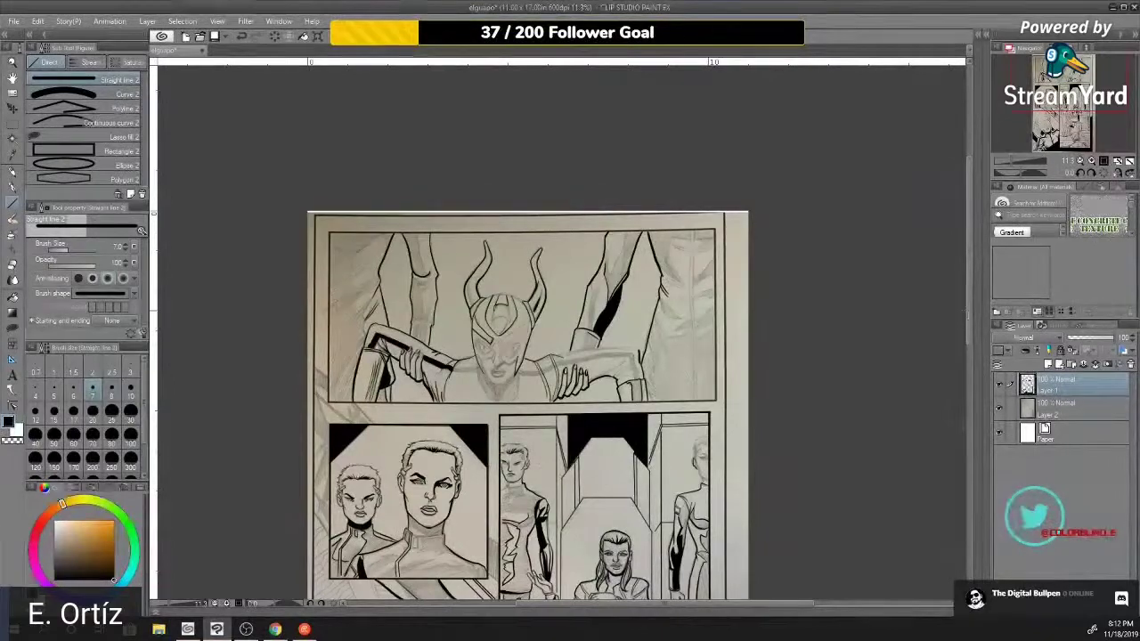
{"action": "scroll", "coordinate": [968, 315], "scroll_direction": "down", "scroll_amount": 5}
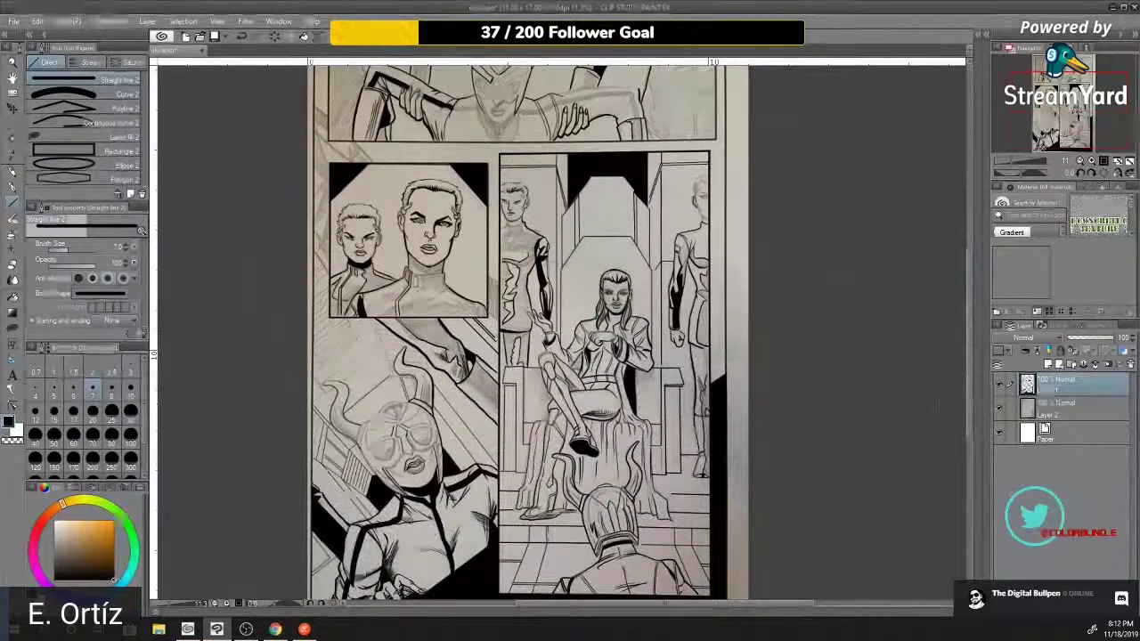
- Ink straight background lines above the horned masked figure's head, below the two-portrait panel
{"action": "scroll", "coordinate": [407, 463], "scroll_direction": "up", "scroll_amount": 3}
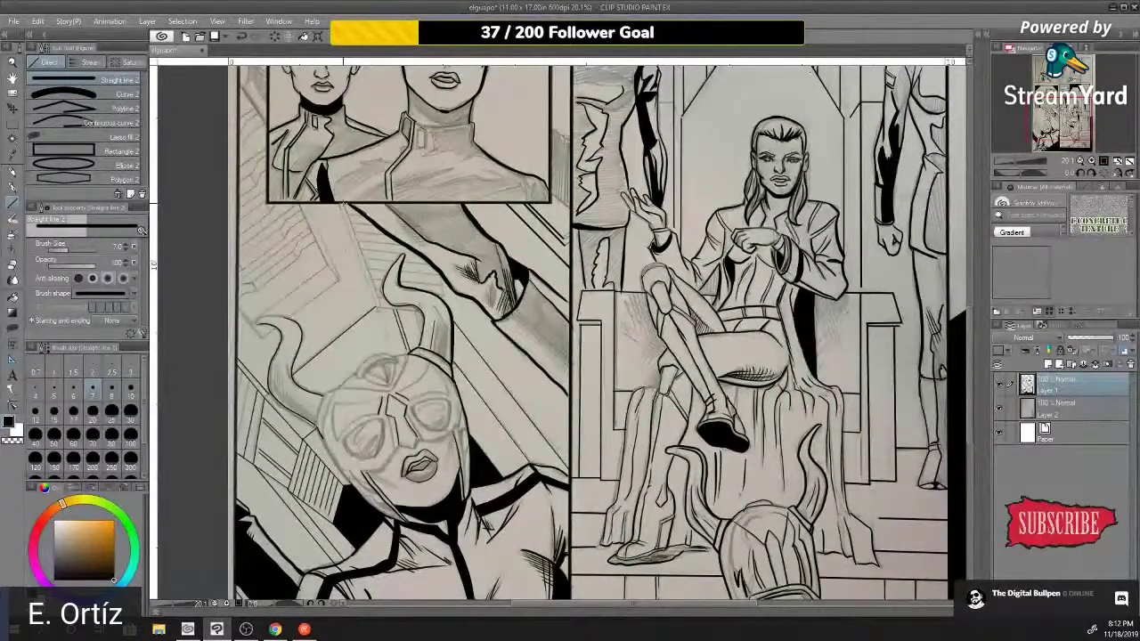
{"action": "left_click_drag", "start_coordinate": [343, 204], "coordinate": [380, 306]}
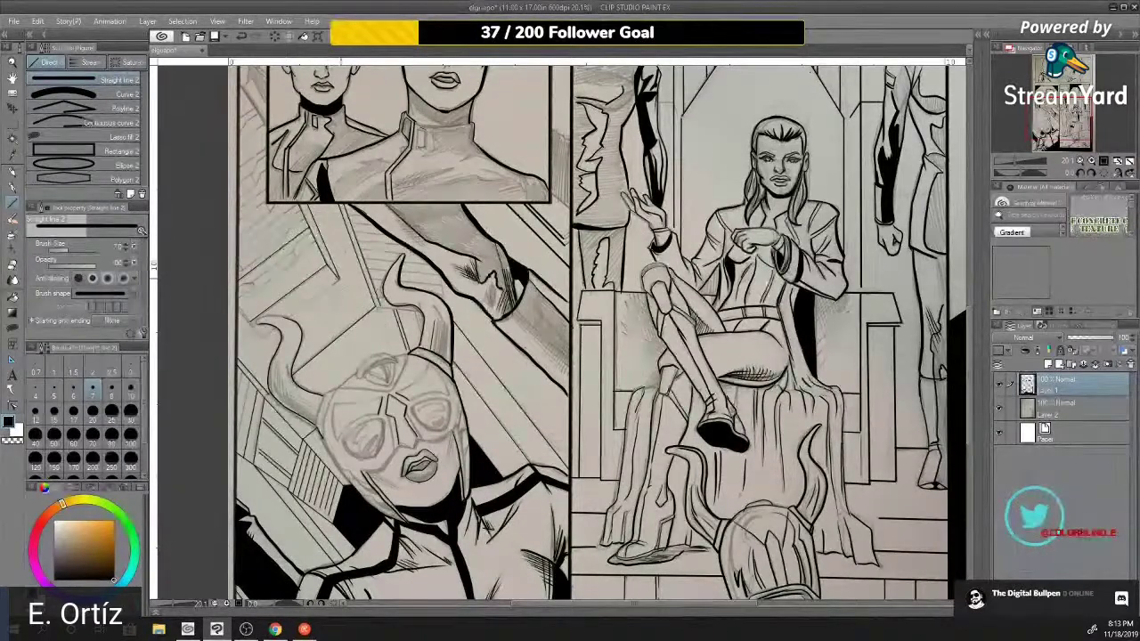
{"action": "left_click_drag", "start_coordinate": [339, 279], "coordinate": [286, 316]}
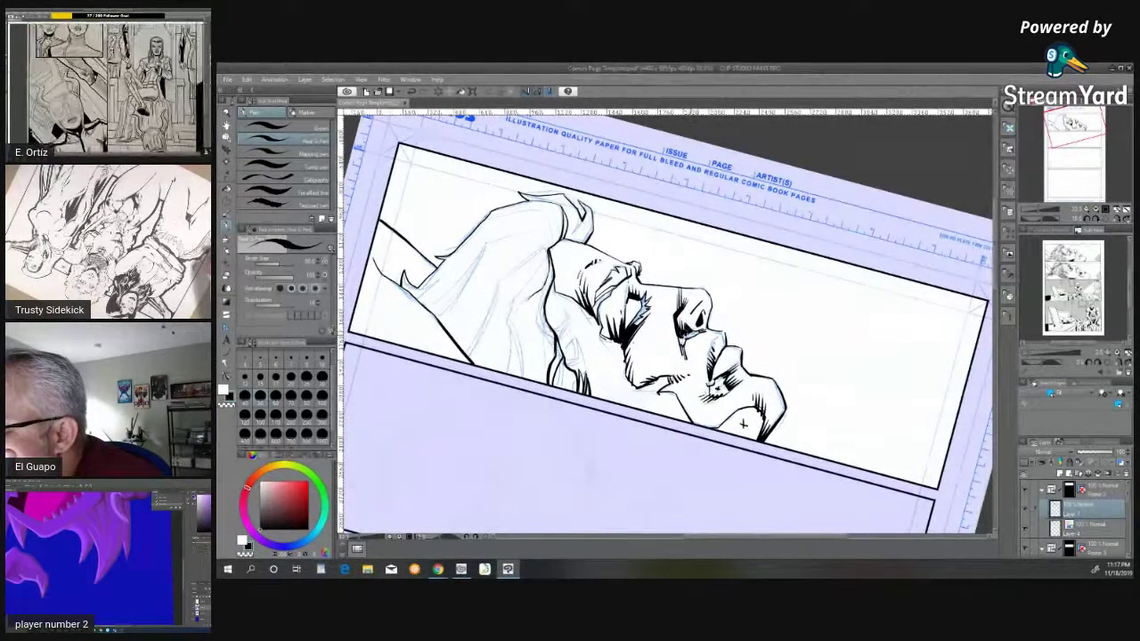
- In the reclining man's panel, hide the pencil layer and fill the cheek, neck, chin and eye shadows with solid black
{"action": "left_click_drag", "start_coordinate": [697, 329], "coordinate": [683, 340]}
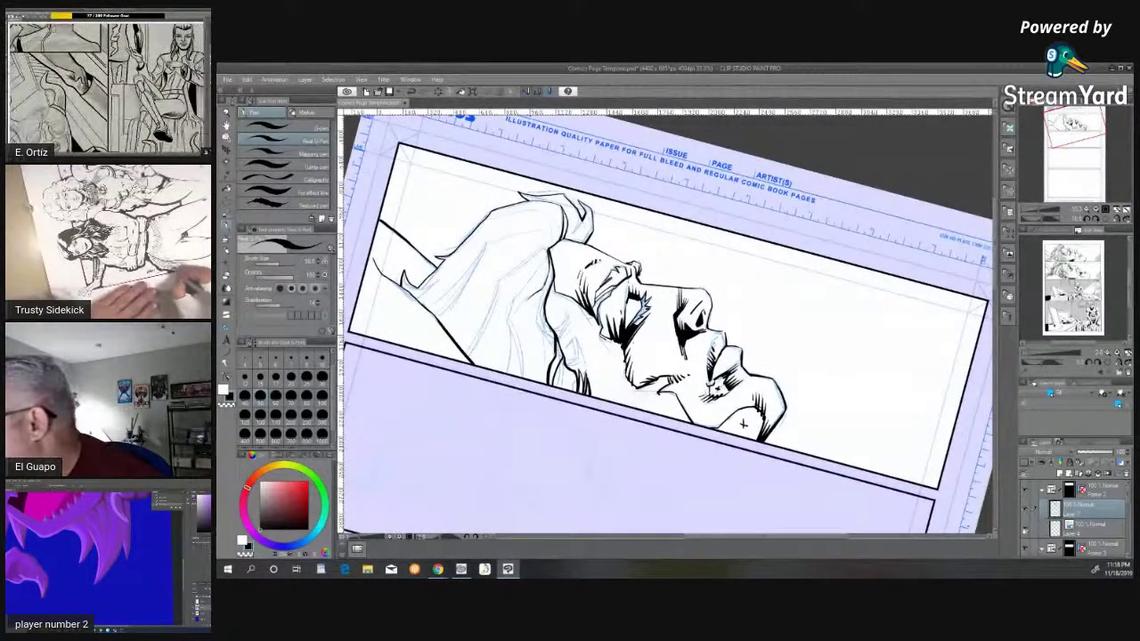
{"action": "left_click", "coordinate": [1025, 530]}
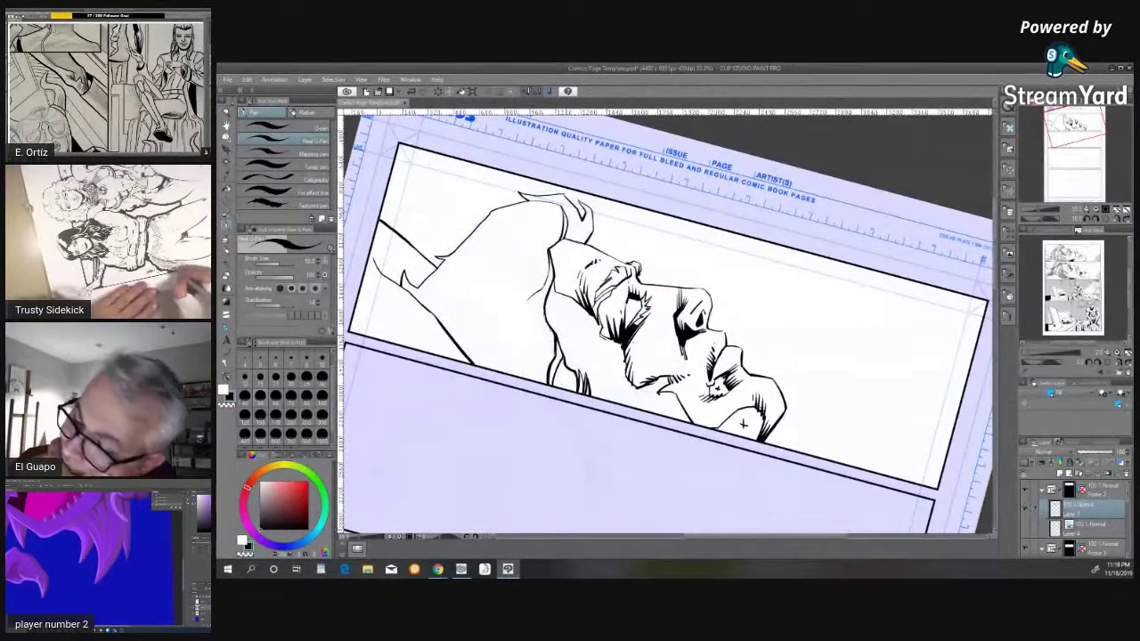
{"action": "key", "text": "g"}
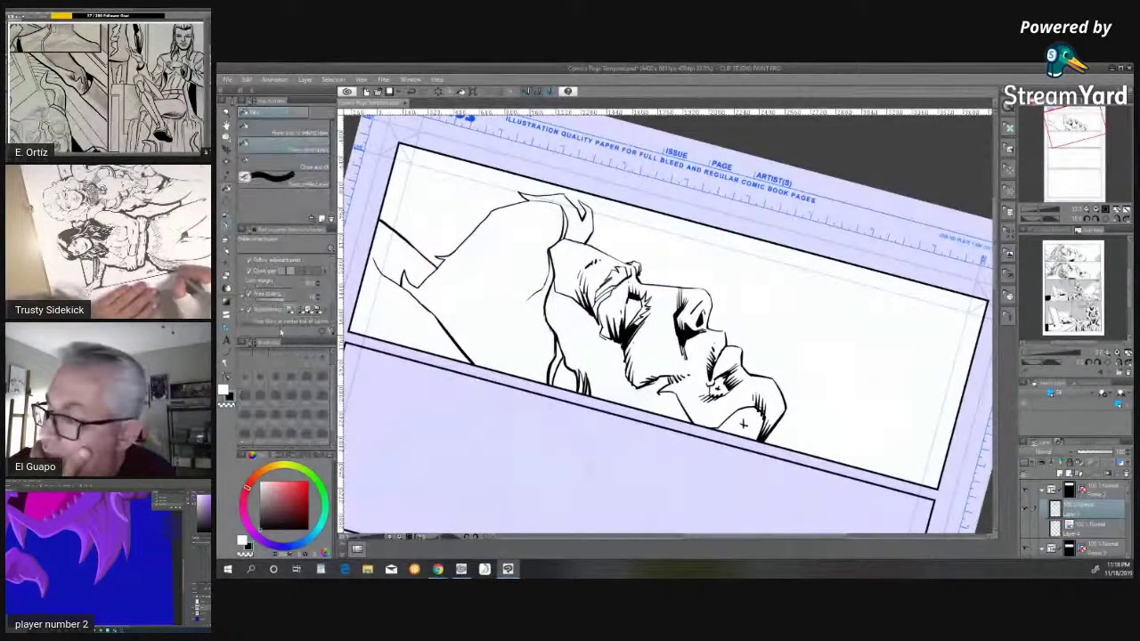
{"action": "left_click", "coordinate": [661, 405]}
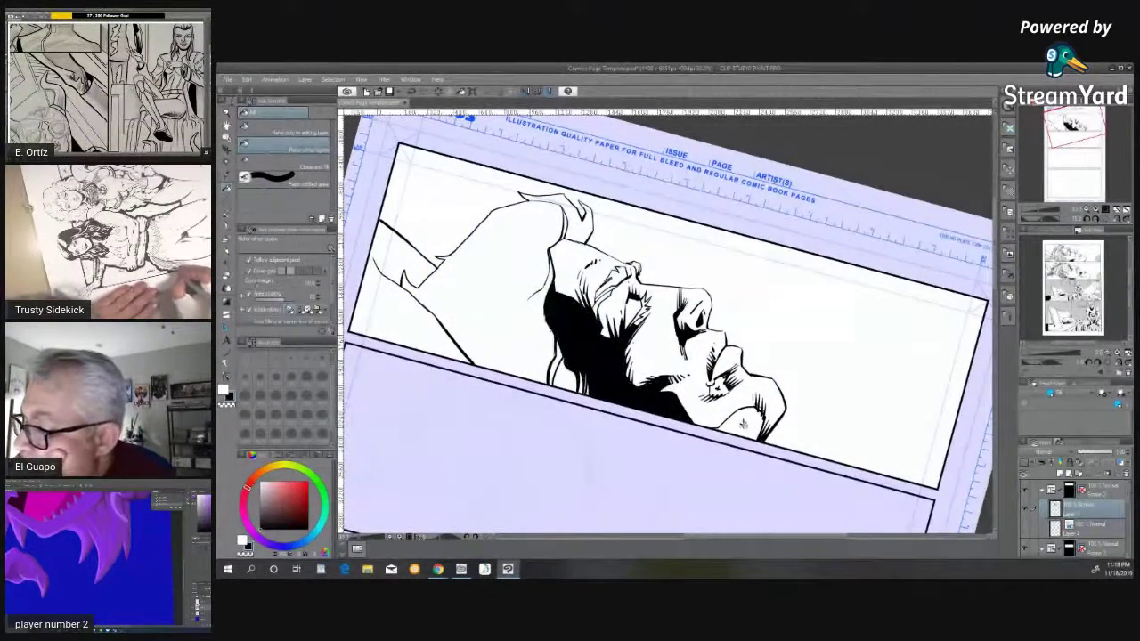
{"action": "left_click", "coordinate": [746, 424]}
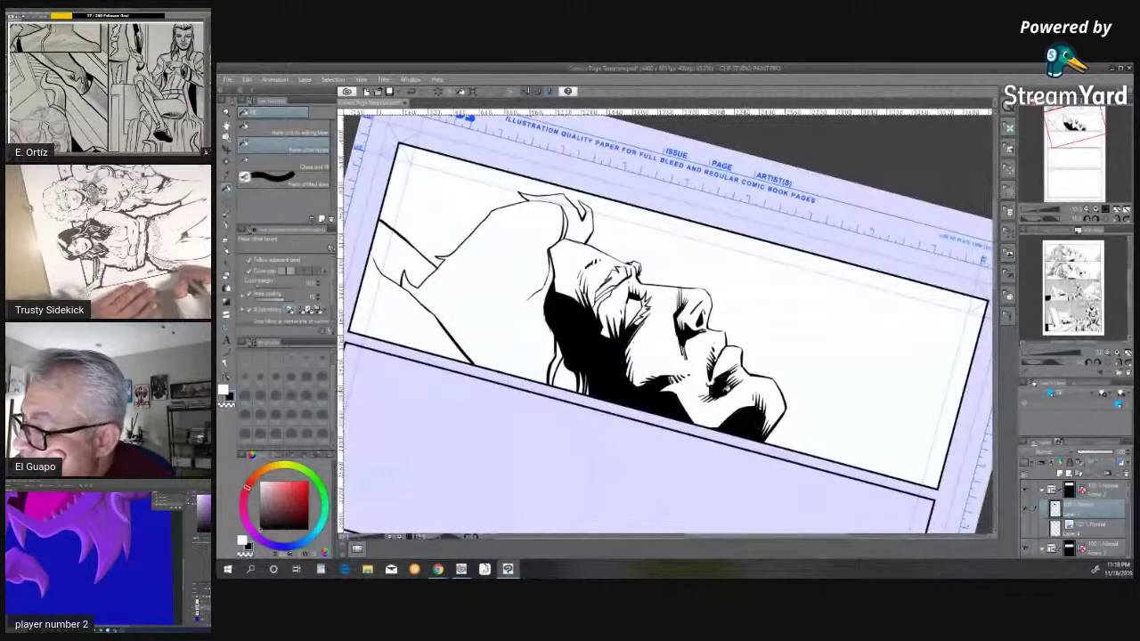
{"action": "left_click", "coordinate": [643, 319]}
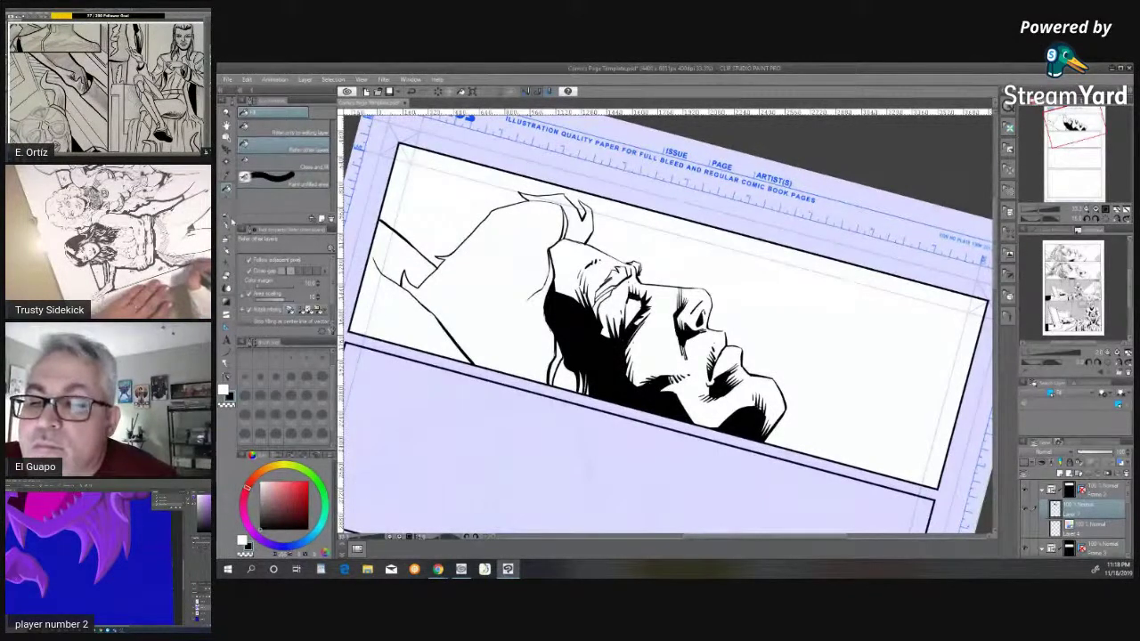
- Show the pencil layer again and ink the lower hair strands behind the man's neck with the pen
{"action": "left_click", "coordinate": [228, 219]}
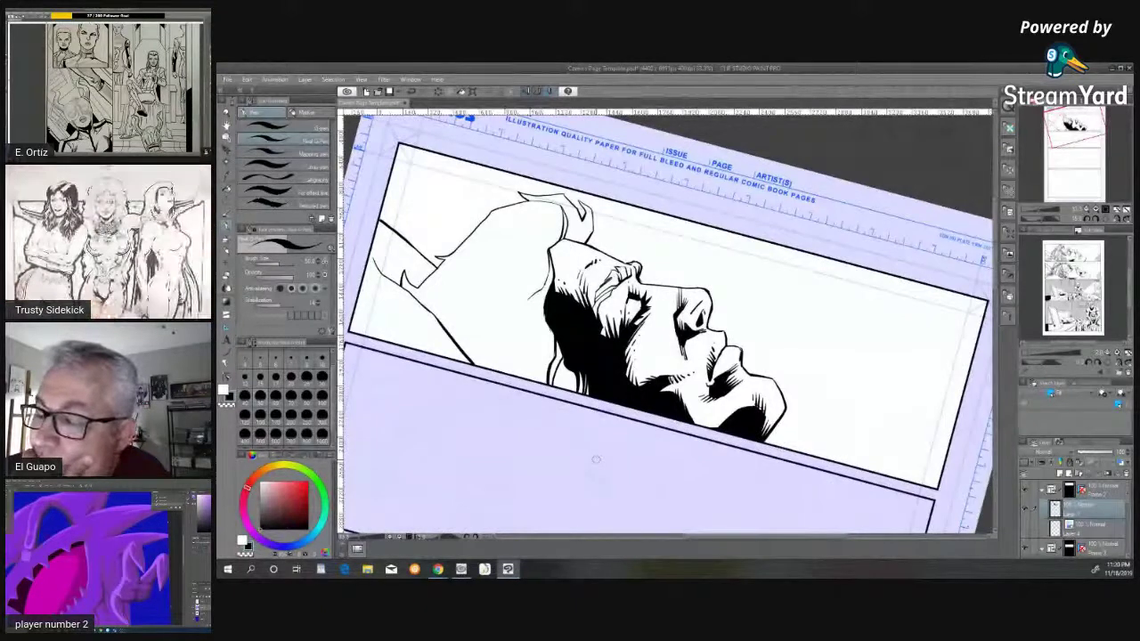
{"action": "left_click", "coordinate": [1026, 530]}
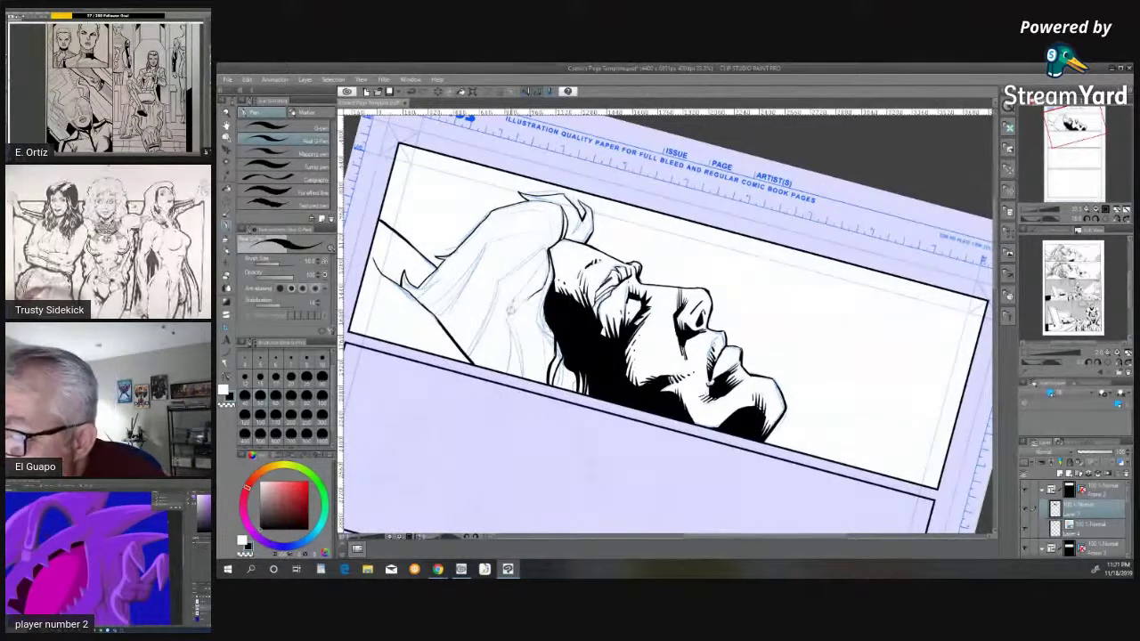
{"action": "left_click_drag", "start_coordinate": [510, 316], "coordinate": [522, 378]}
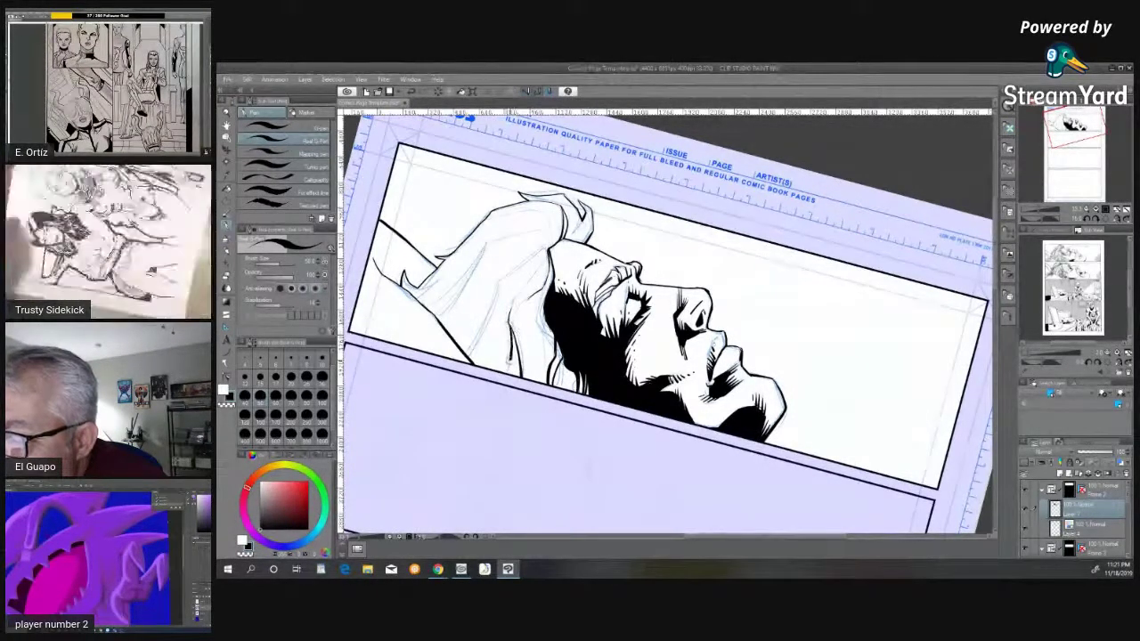
{"action": "left_click_drag", "start_coordinate": [510, 320], "coordinate": [523, 377]}
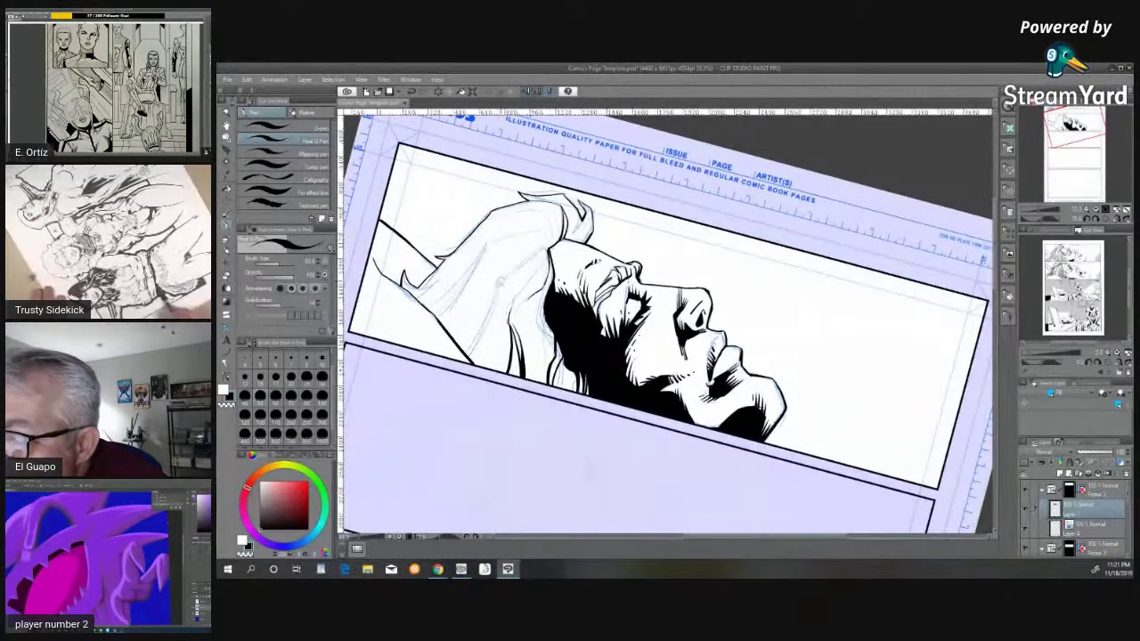
{"action": "left_click_drag", "start_coordinate": [495, 287], "coordinate": [464, 353]}
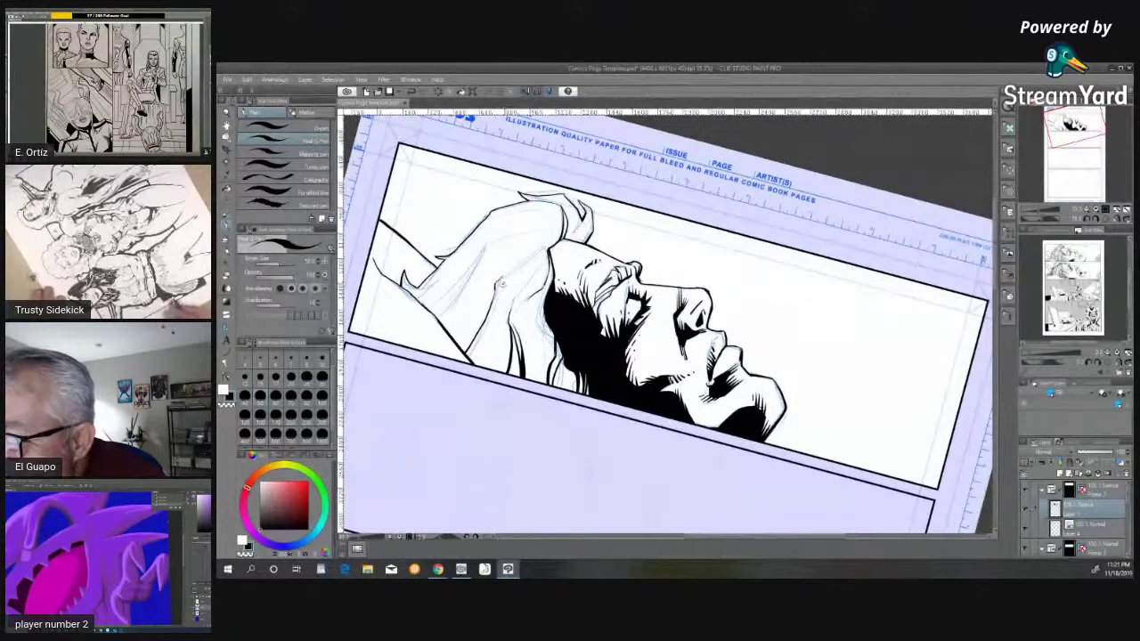
{"action": "left_click_drag", "start_coordinate": [500, 287], "coordinate": [471, 356]}
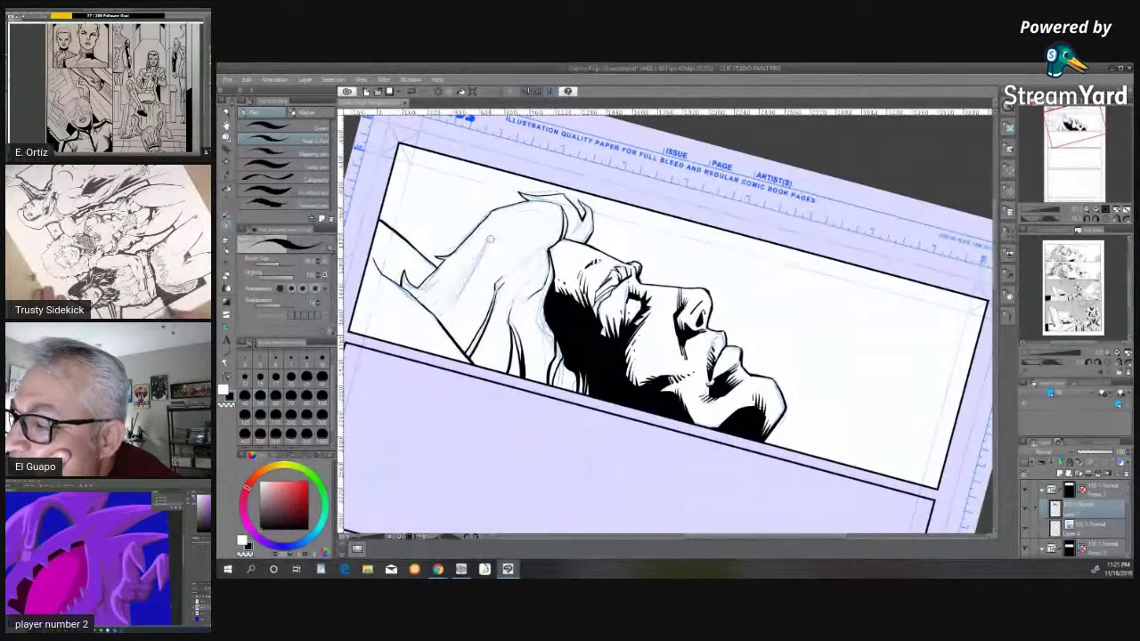
- Ink the upper hair strands sweeping back from the man's forehead toward the shoulder
{"action": "left_click_drag", "start_coordinate": [482, 246], "coordinate": [427, 303]}
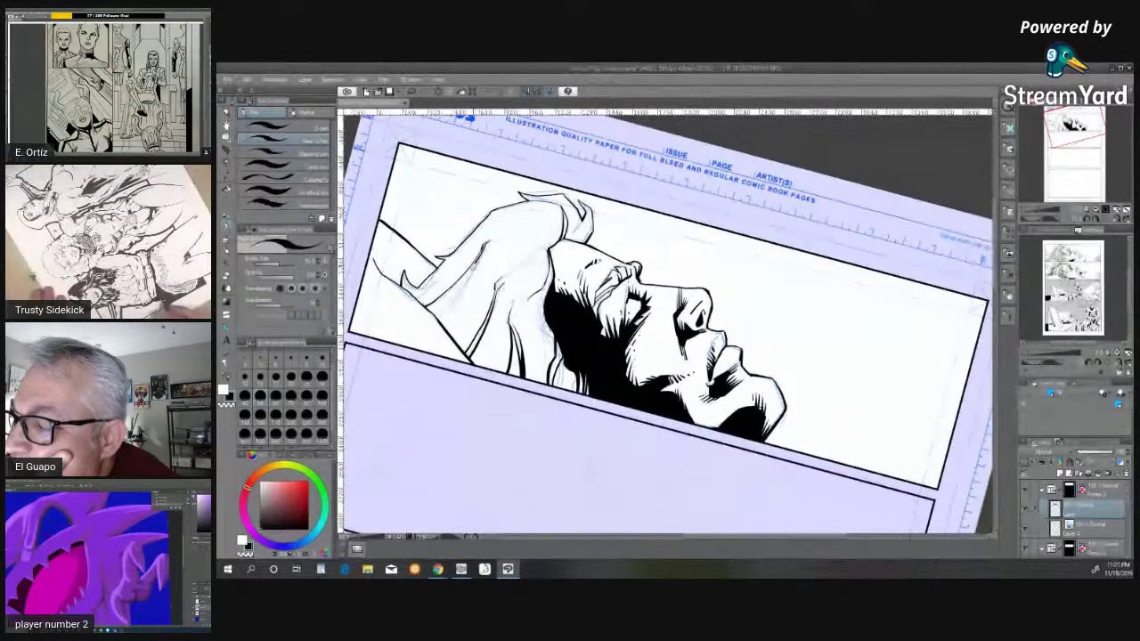
{"action": "left_click_drag", "start_coordinate": [477, 264], "coordinate": [429, 312]}
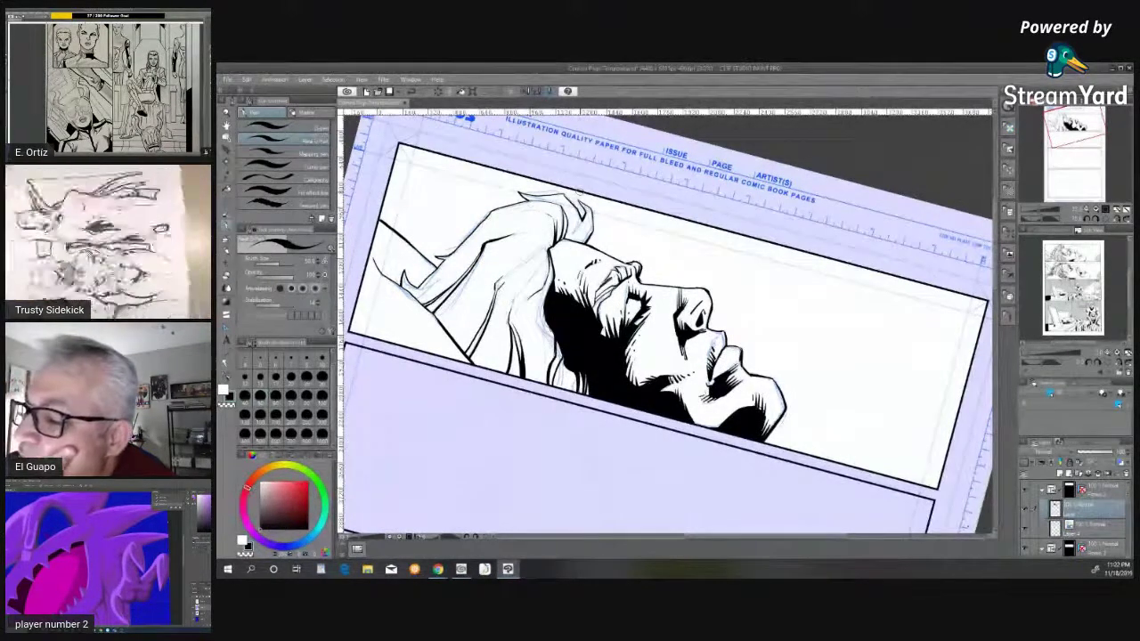
{"action": "left_click_drag", "start_coordinate": [486, 219], "coordinate": [559, 207]}
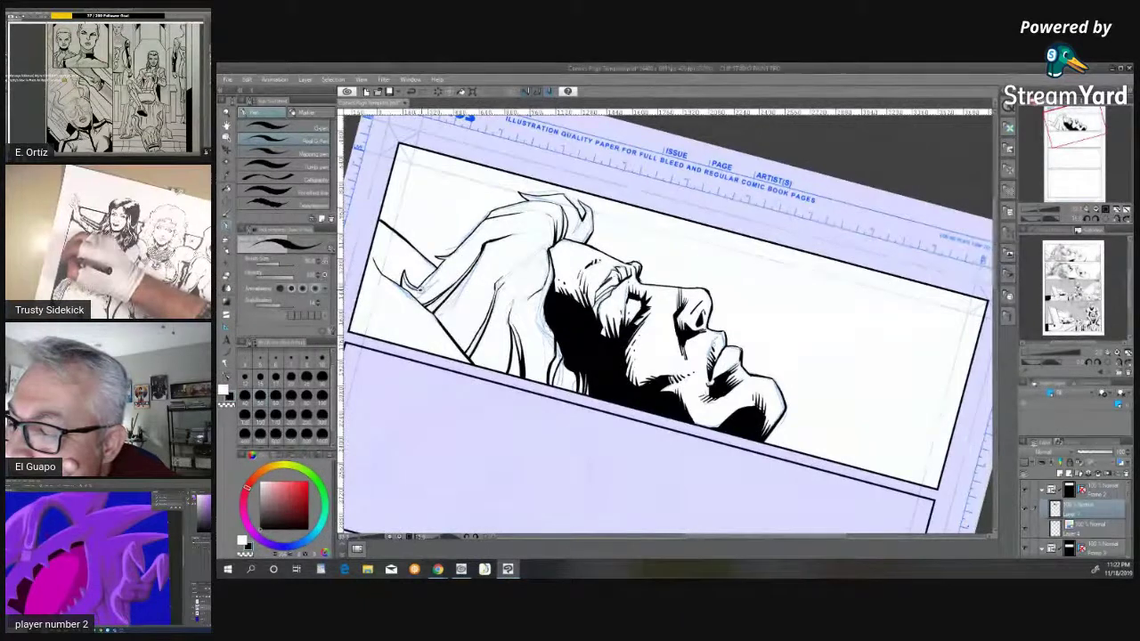
{"action": "mouse_move", "coordinate": [422, 293]}
{"action": "left_mouse_down"}
{"action": "mouse_move", "coordinate": [493, 238]}
{"action": "mouse_move", "coordinate": [481, 250]}
{"action": "left_mouse_up"}
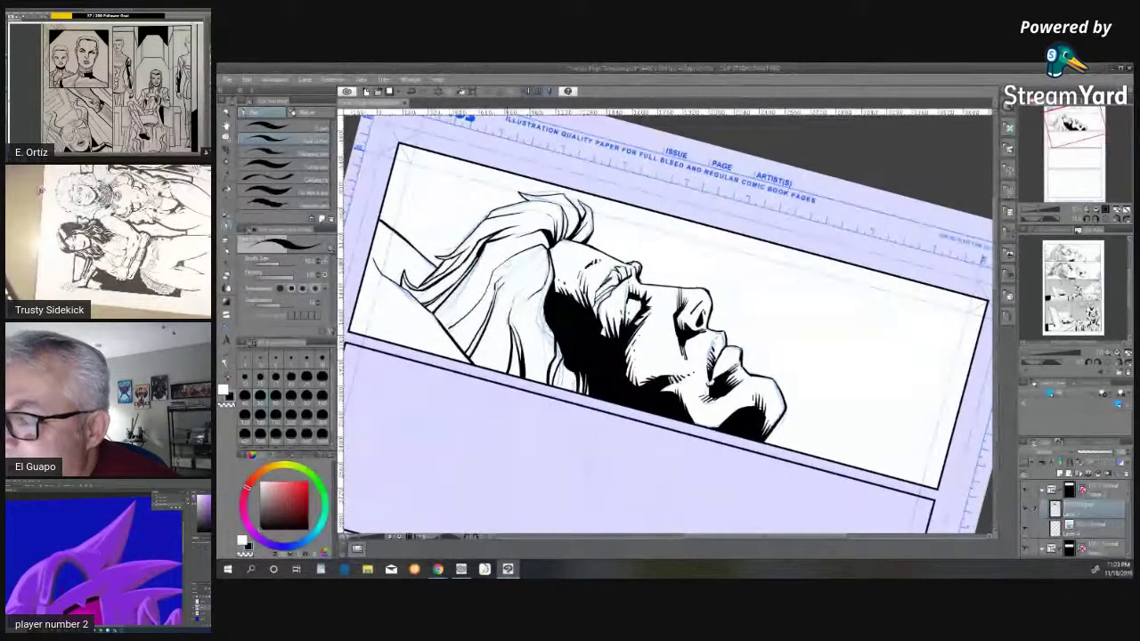
{"action": "left_click_drag", "start_coordinate": [502, 266], "coordinate": [476, 304]}
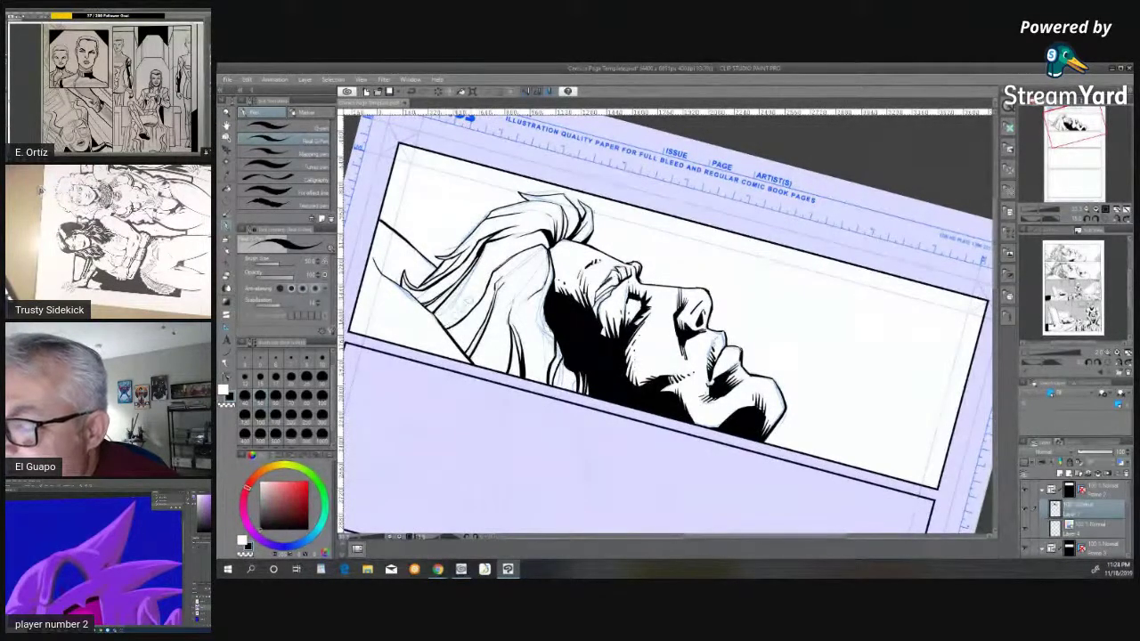
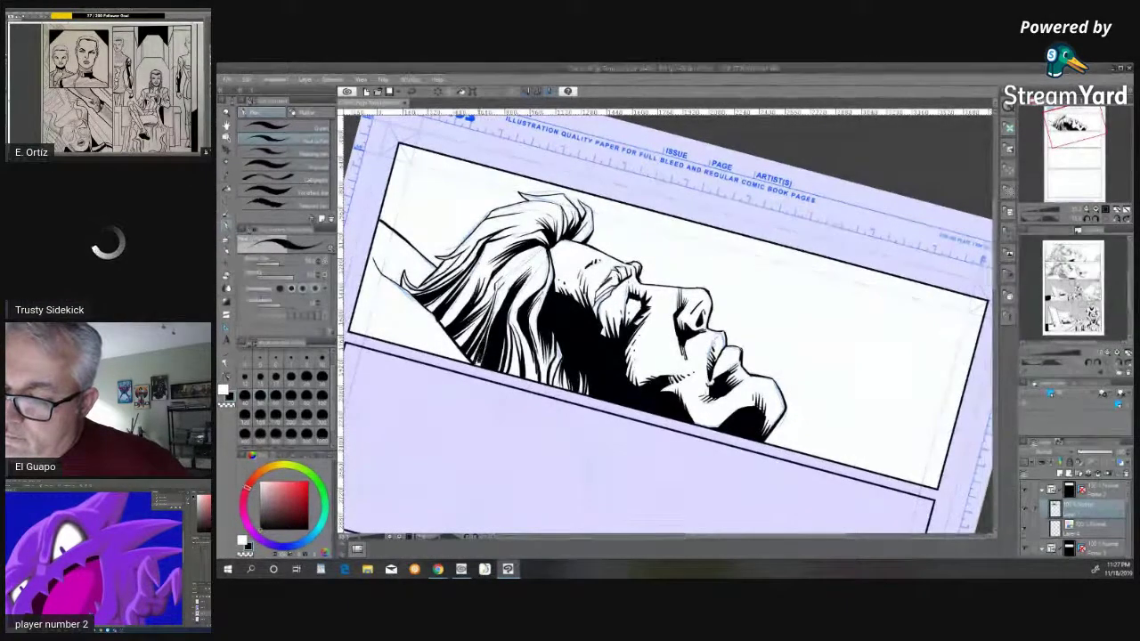
- Raise the opacity of the full-page pencil layer near the bottom of the stack and reselect the top panel's ink layer
{"action": "mouse_move", "coordinate": [462, 568]}
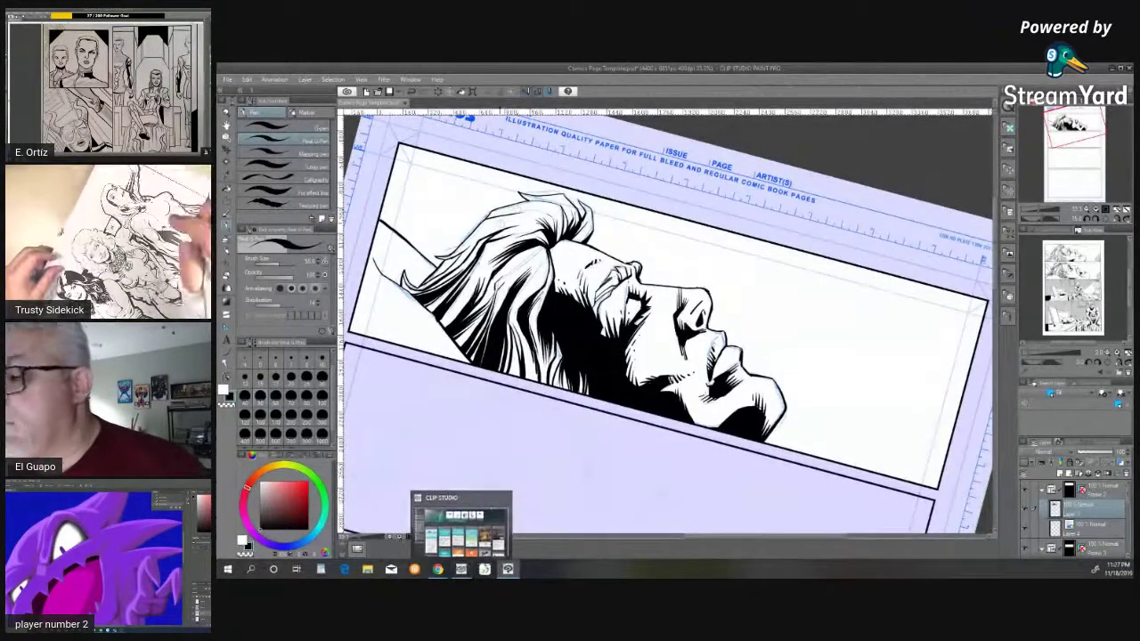
{"action": "left_click", "coordinate": [460, 530]}
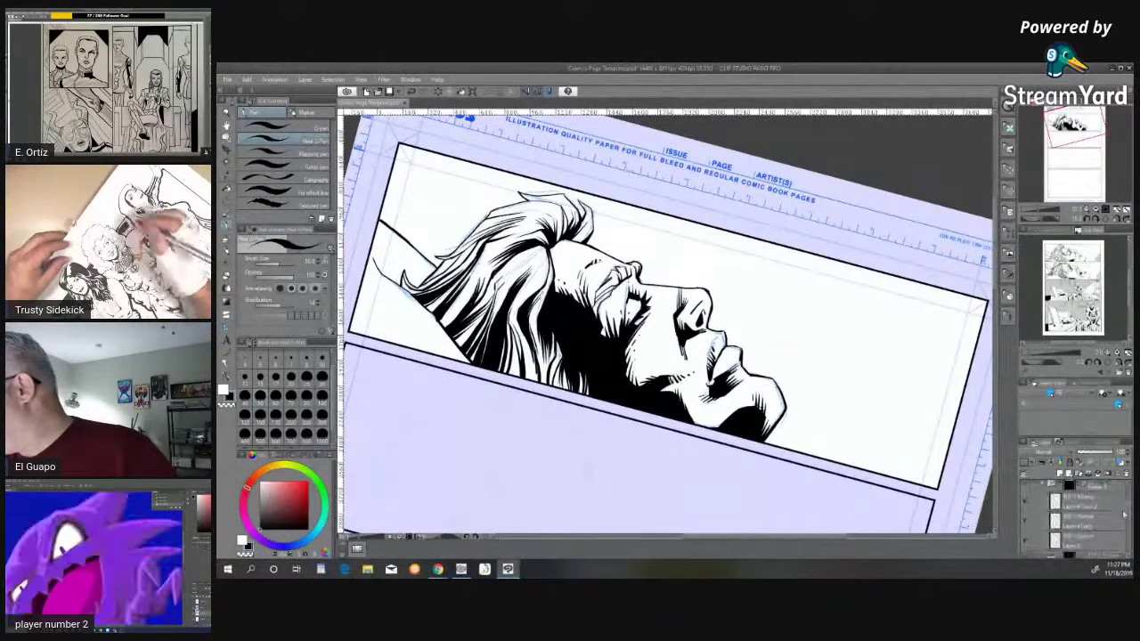
{"action": "left_click_drag", "start_coordinate": [1124, 515], "coordinate": [1120, 530]}
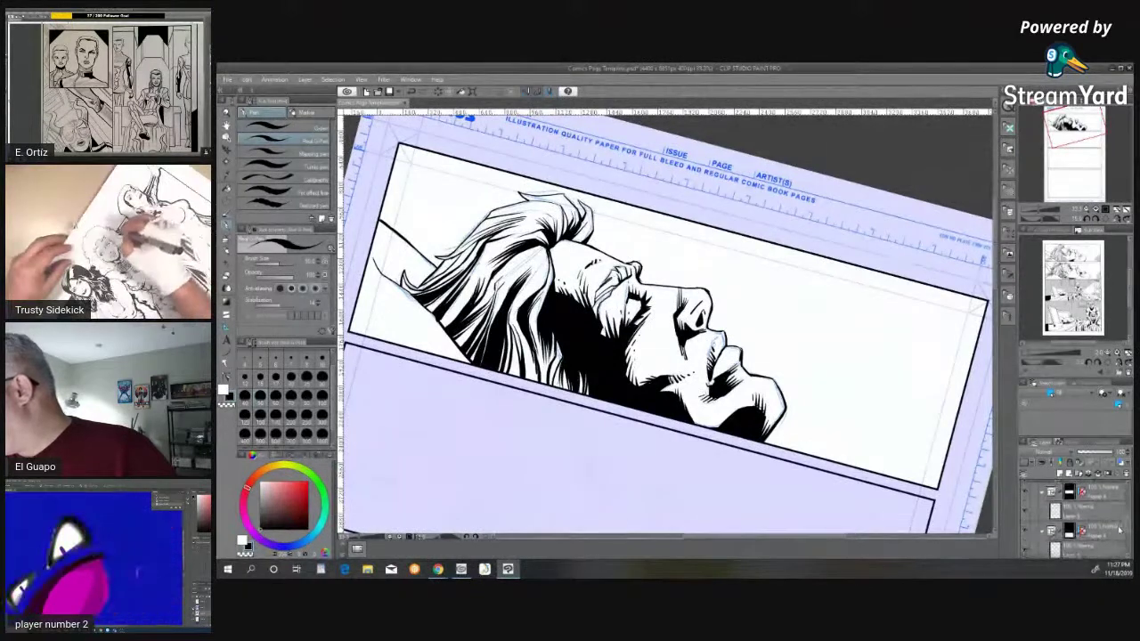
{"action": "scroll", "coordinate": [1121, 530], "scroll_direction": "down", "scroll_amount": 5}
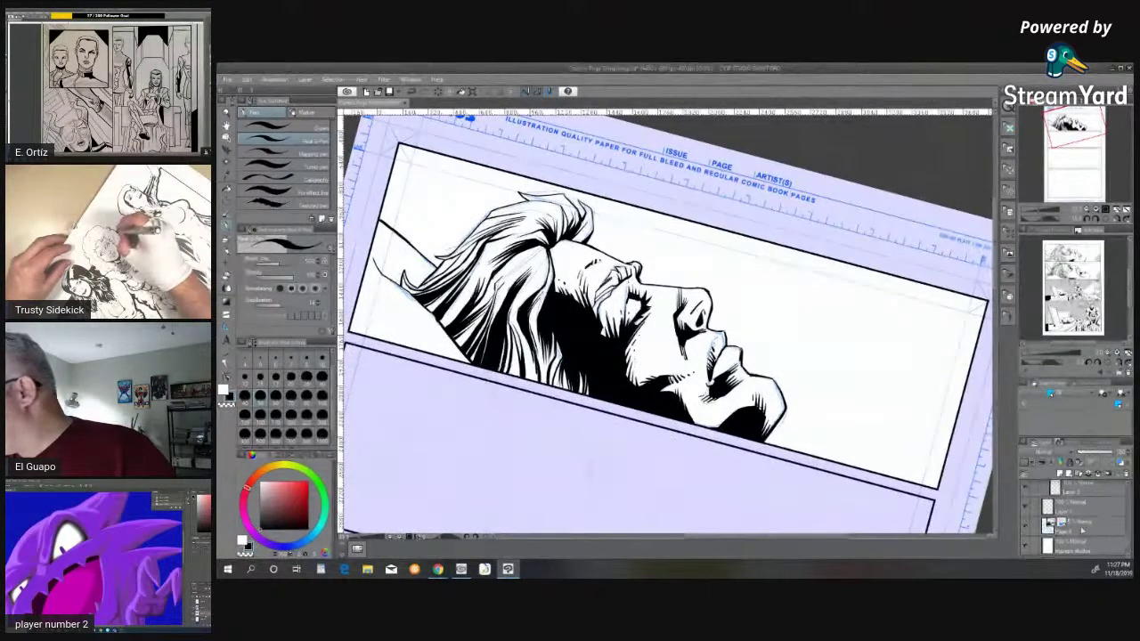
{"action": "left_click", "coordinate": [1082, 530]}
{"action": "left_click_drag", "start_coordinate": [1080, 454], "coordinate": [1119, 444]}
{"action": "left_click_drag", "start_coordinate": [1126, 526], "coordinate": [1124, 488]}
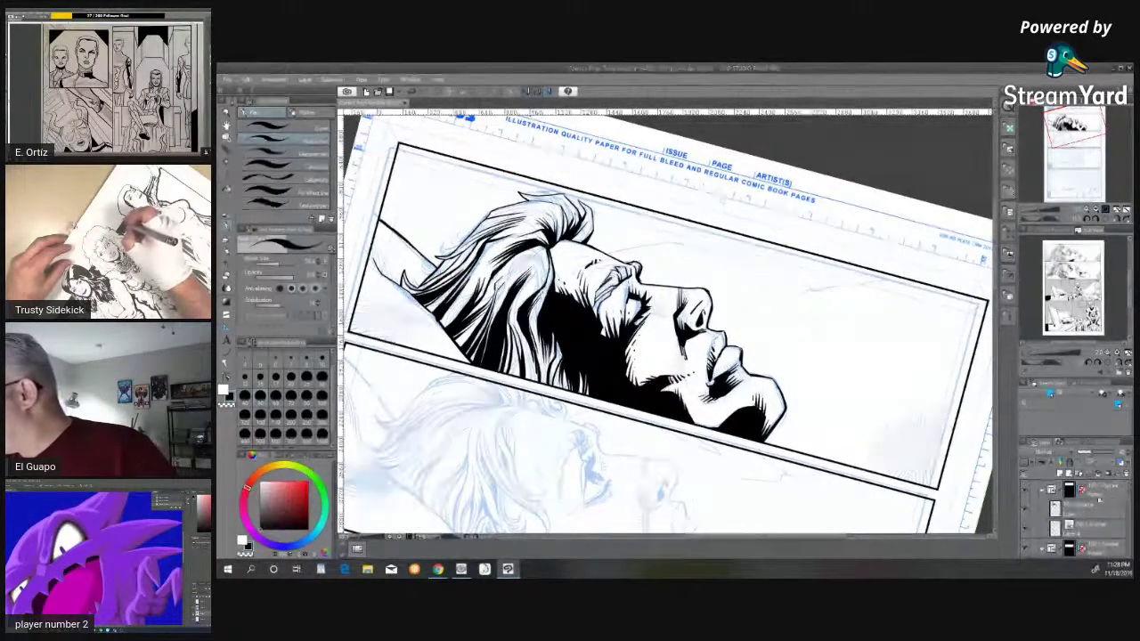
{"action": "left_click", "coordinate": [1094, 509]}
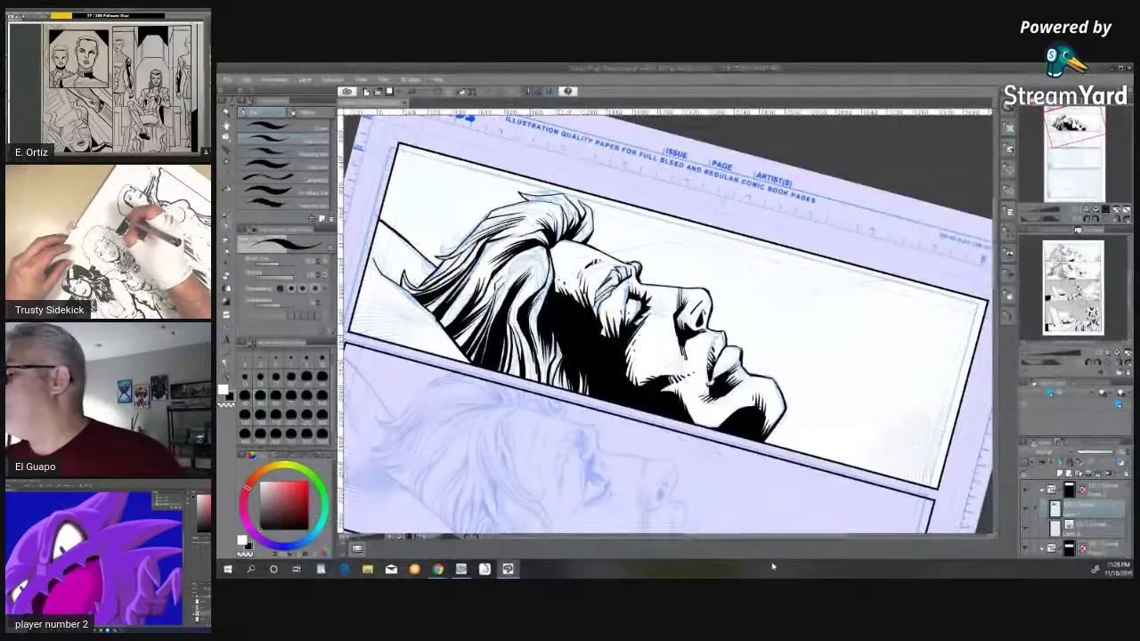
- Ink the man's shoulder below the hair with contour lines, hatching and black shadows
{"action": "left_click", "coordinate": [1089, 219]}
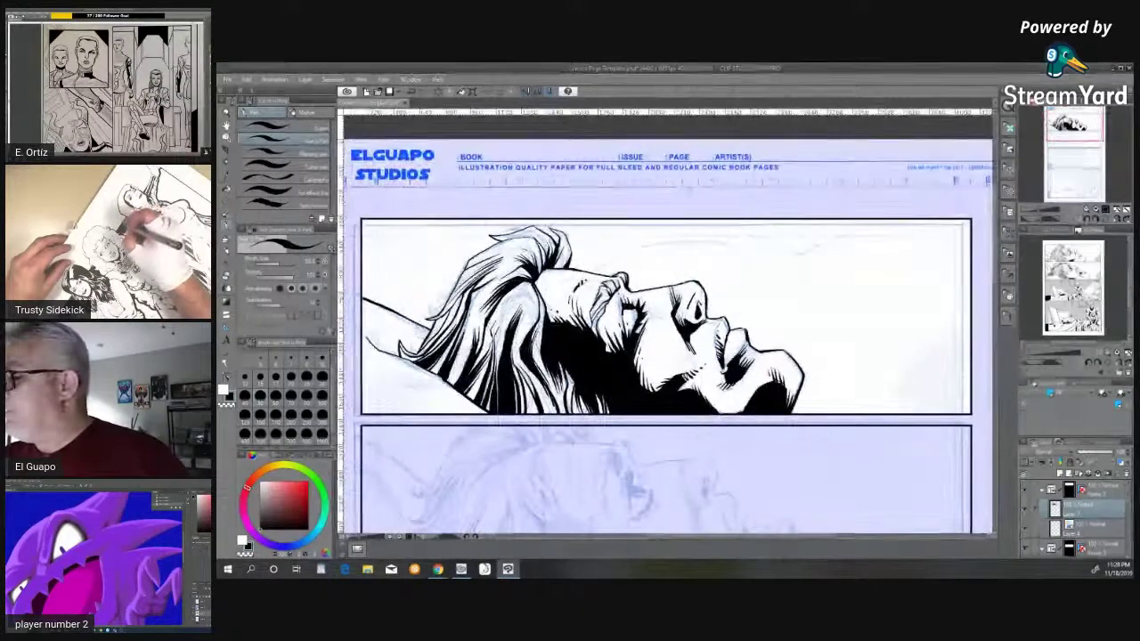
{"action": "scroll", "coordinate": [666, 334], "scroll_direction": "down", "scroll_amount": 3}
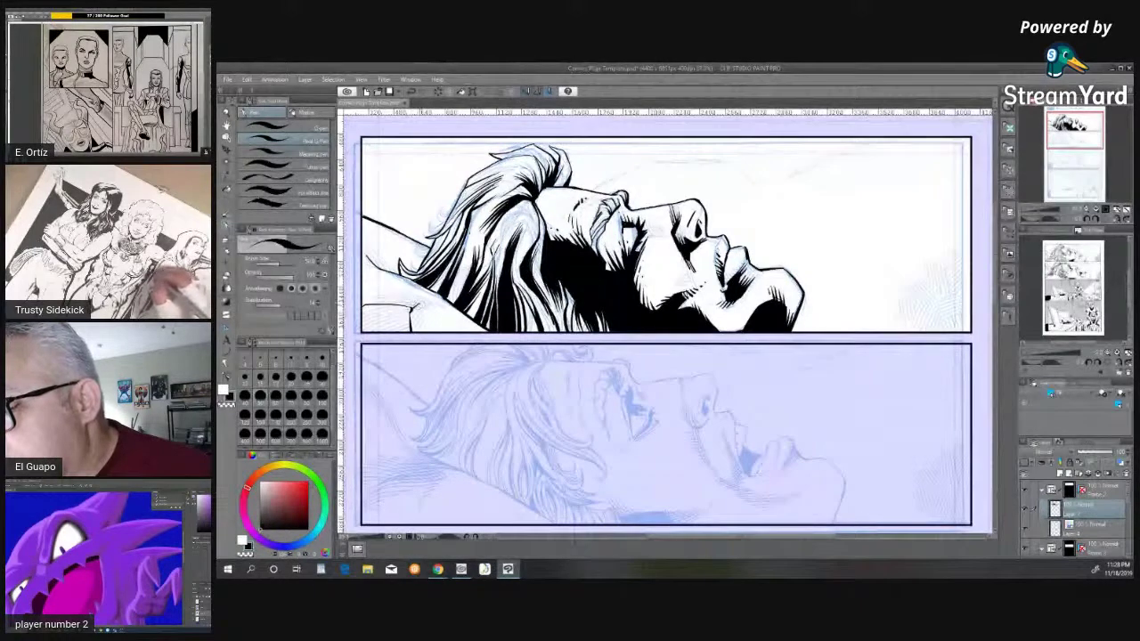
{"action": "left_click_drag", "start_coordinate": [419, 308], "coordinate": [410, 327]}
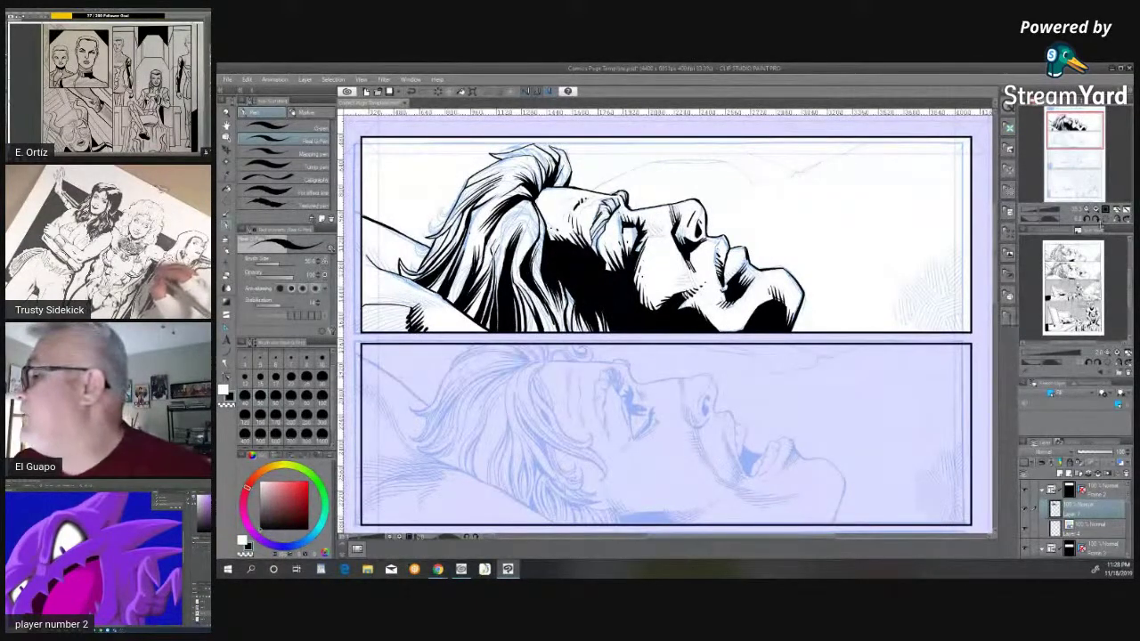
{"action": "left_click", "coordinate": [1086, 219]}
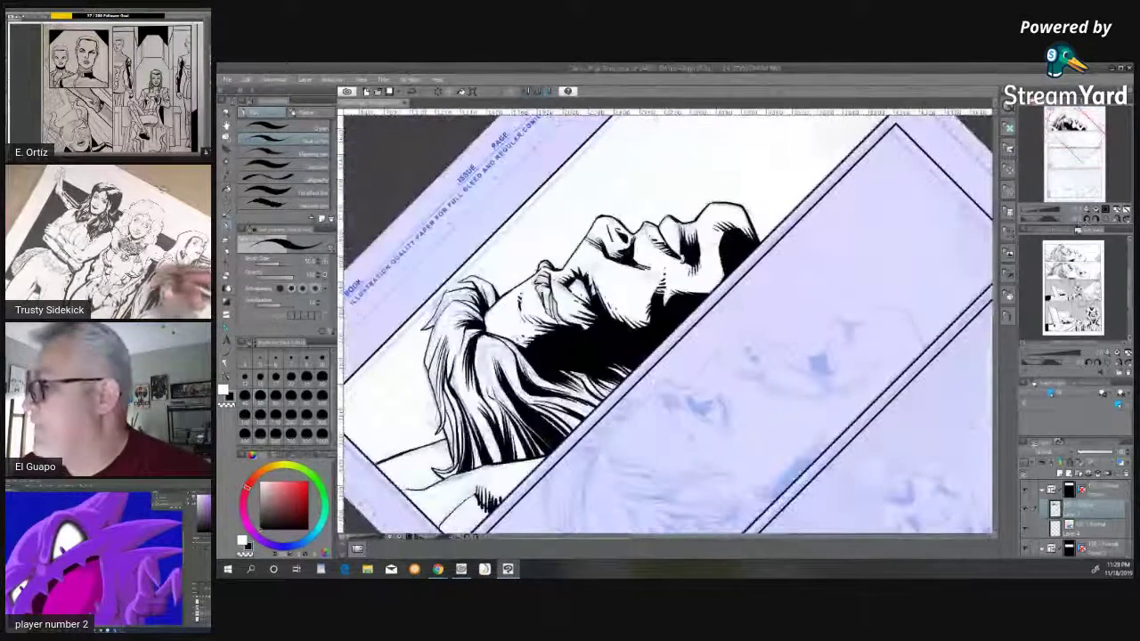
{"action": "left_click_drag", "start_coordinate": [999, 242], "coordinate": [999, 263]}
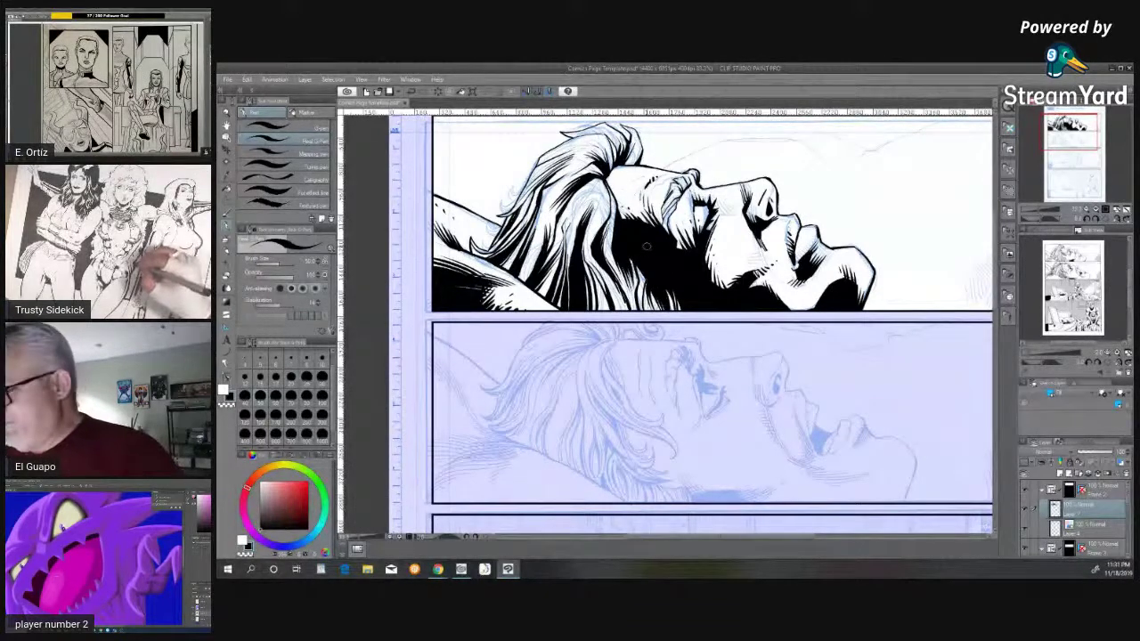
- Ink the curved and jagged background lines above the man's face, extending them up to the panel's top border
{"action": "left_click_drag", "start_coordinate": [768, 542], "coordinate": [817, 546]}
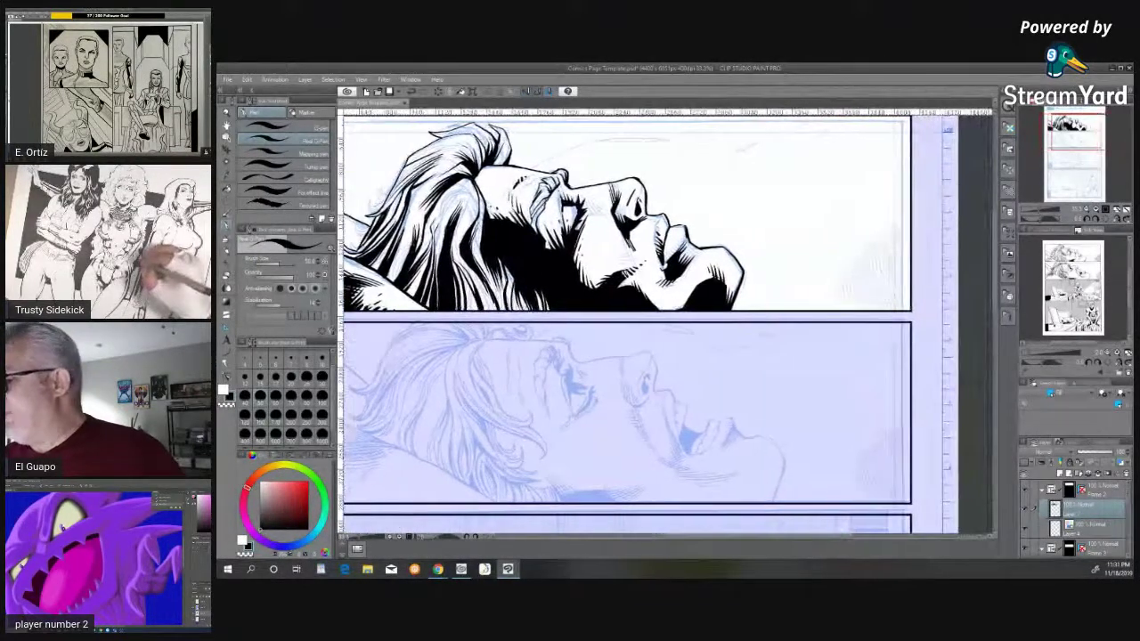
{"action": "left_click_drag", "start_coordinate": [995, 304], "coordinate": [996, 294]}
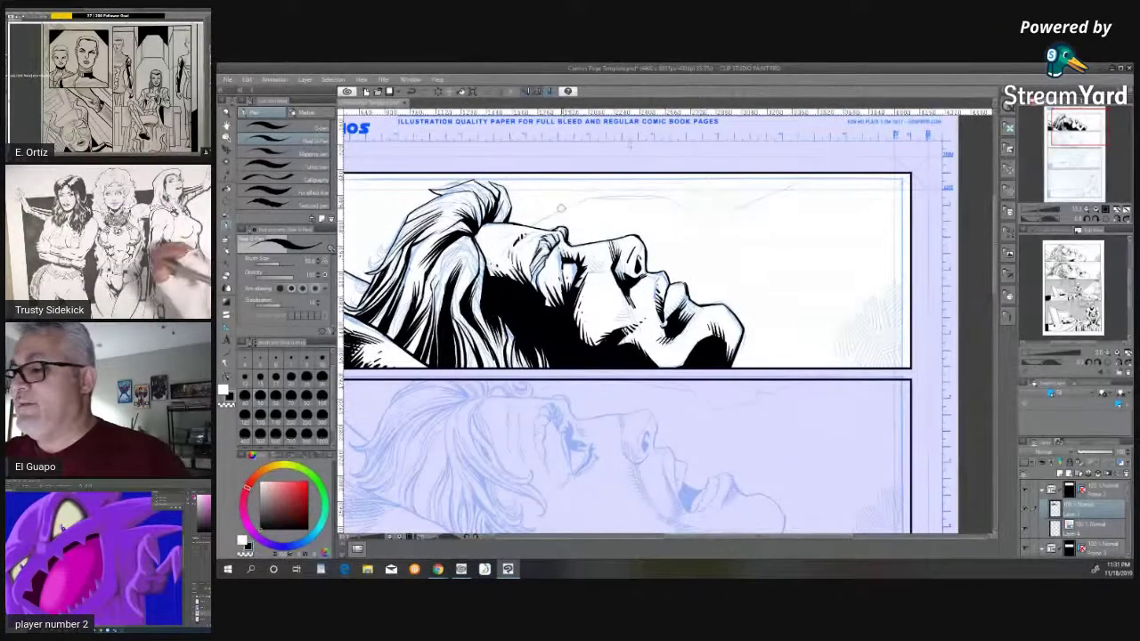
{"action": "mouse_move", "coordinate": [577, 203]}
{"action": "left_mouse_down"}
{"action": "mouse_move", "coordinate": [652, 193]}
{"action": "mouse_move", "coordinate": [690, 222]}
{"action": "mouse_move", "coordinate": [807, 178]}
{"action": "left_mouse_up"}
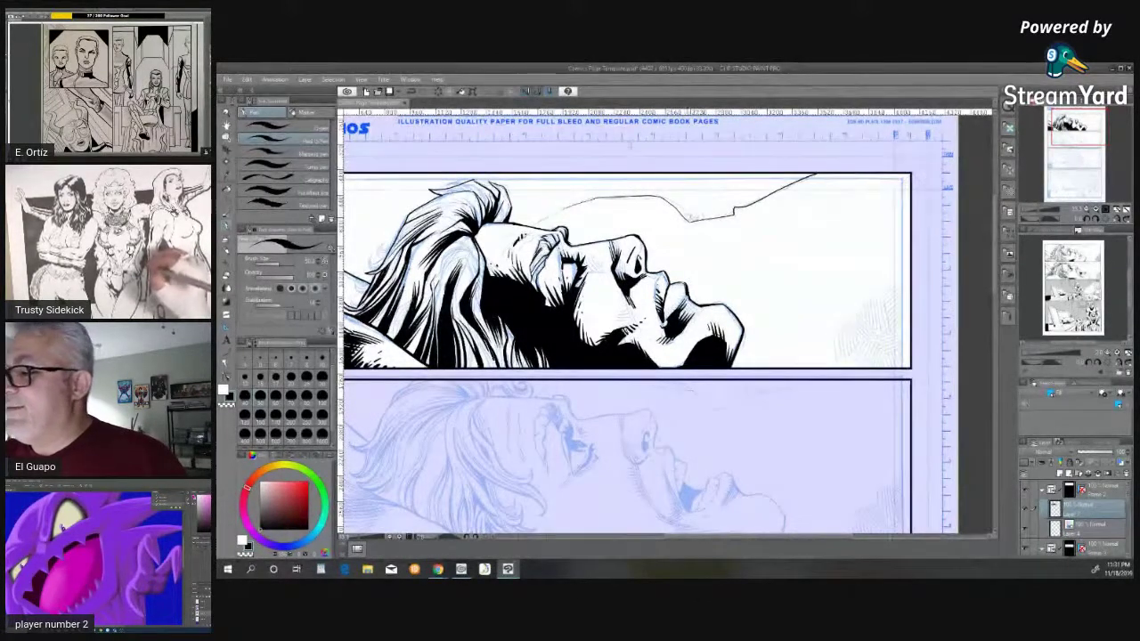
{"action": "left_click_drag", "start_coordinate": [693, 220], "coordinate": [732, 209]}
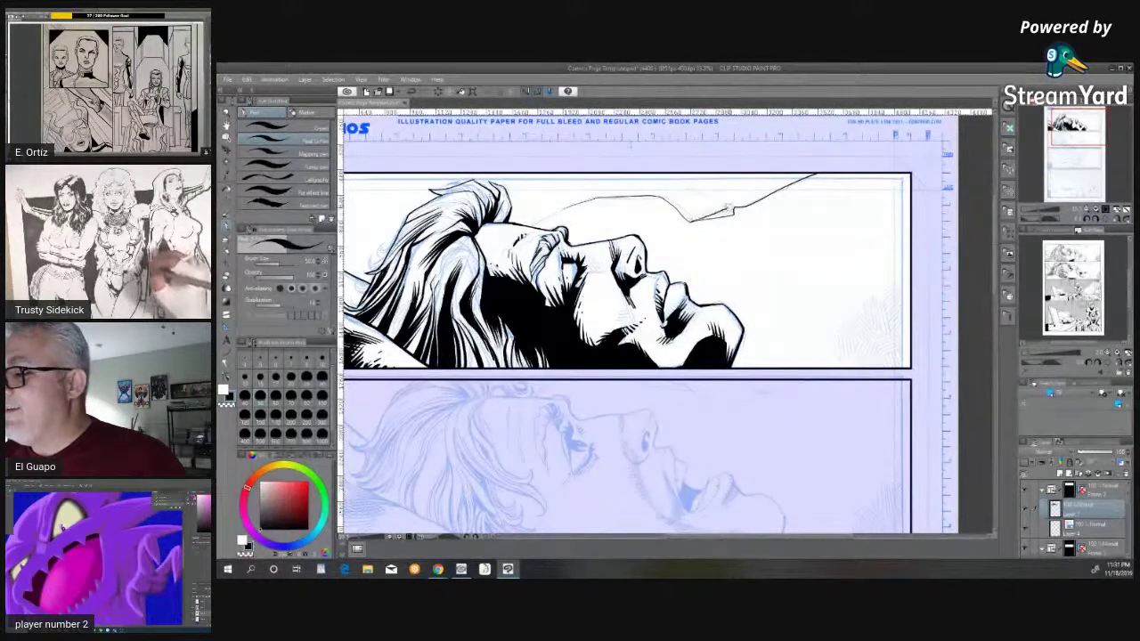
{"action": "left_click_drag", "start_coordinate": [679, 180], "coordinate": [736, 211]}
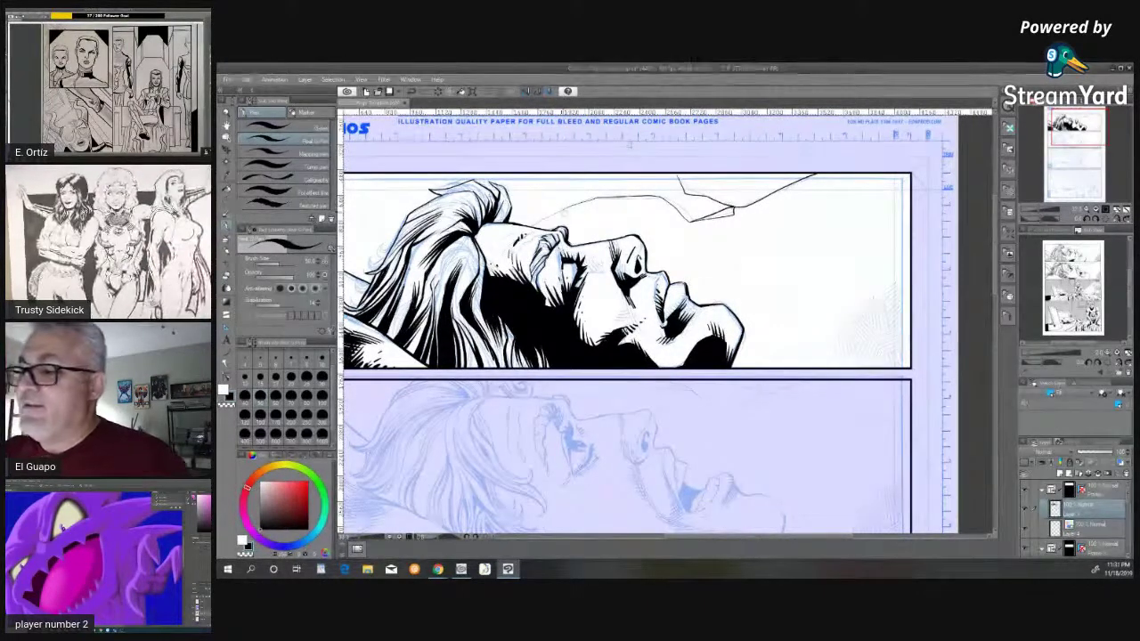
{"action": "left_click_drag", "start_coordinate": [567, 207], "coordinate": [535, 224]}
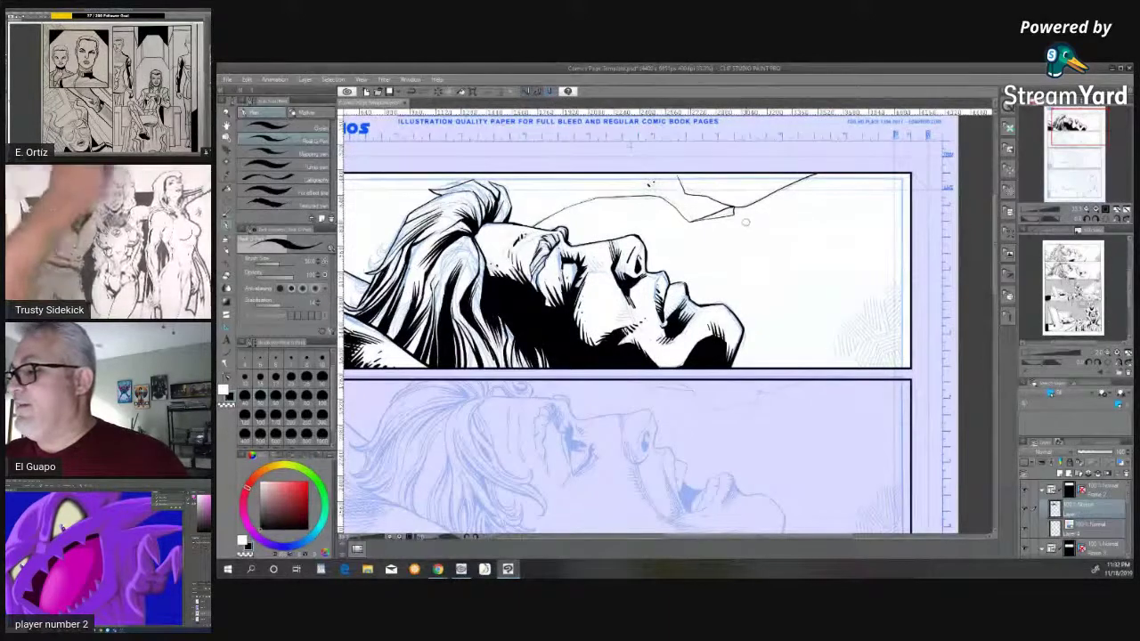
- Ink small black specks along the top panel's background, in its upper-right and upper-left corners
{"action": "left_click", "coordinate": [905, 196]}
{"action": "left_click", "coordinate": [890, 189]}
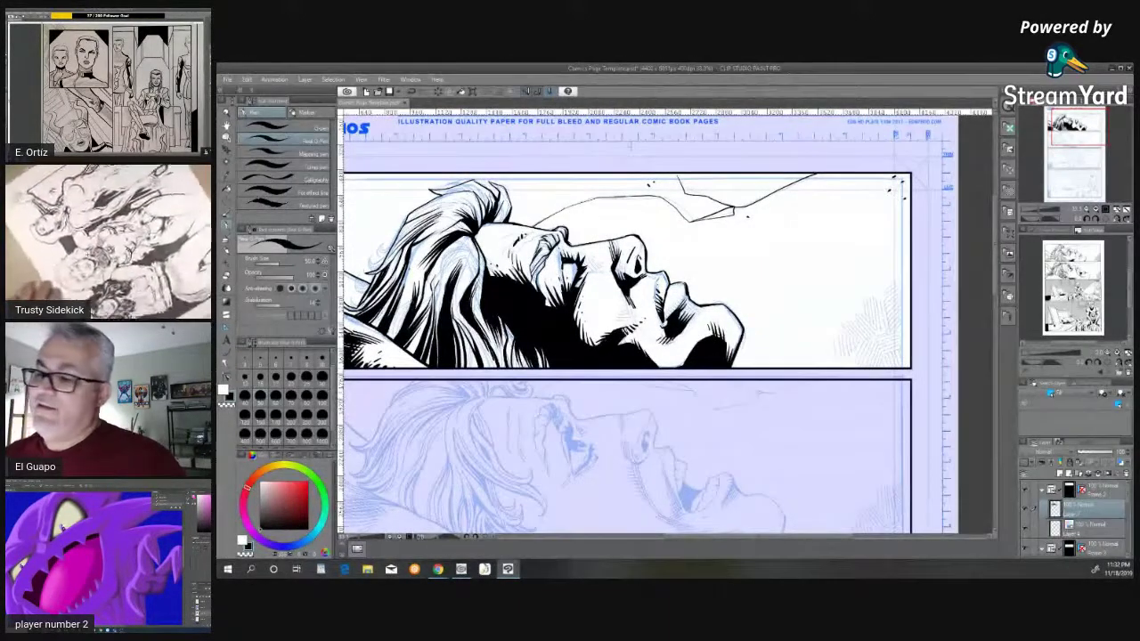
{"action": "left_click_drag", "start_coordinate": [768, 538], "coordinate": [739, 538]}
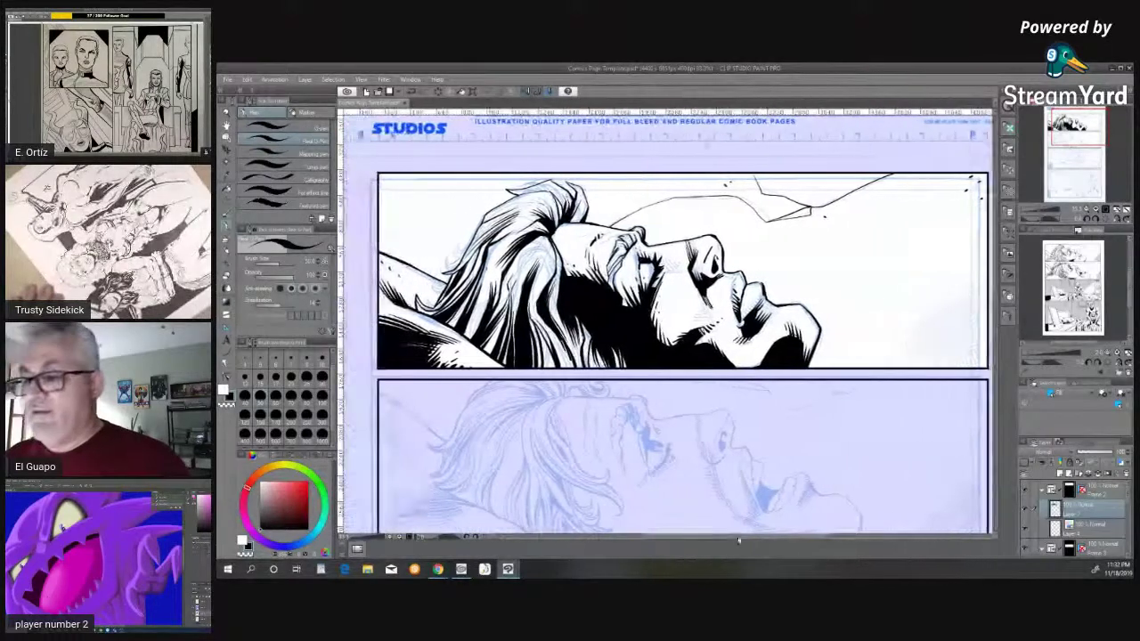
{"action": "left_click", "coordinate": [398, 182]}
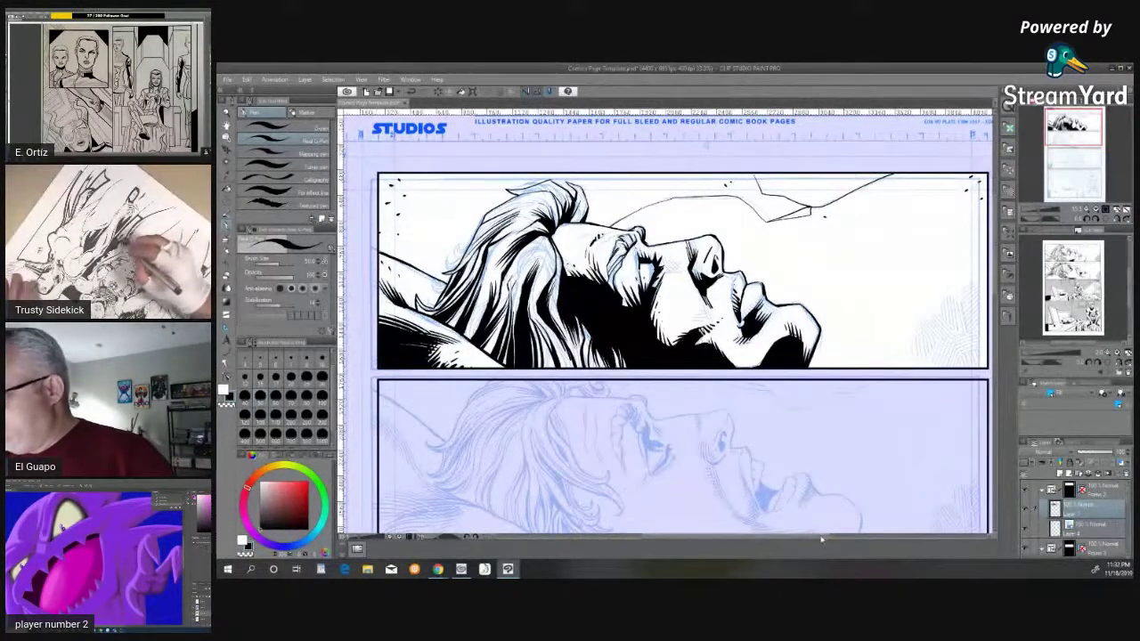
{"action": "left_click_drag", "start_coordinate": [822, 539], "coordinate": [837, 540]}
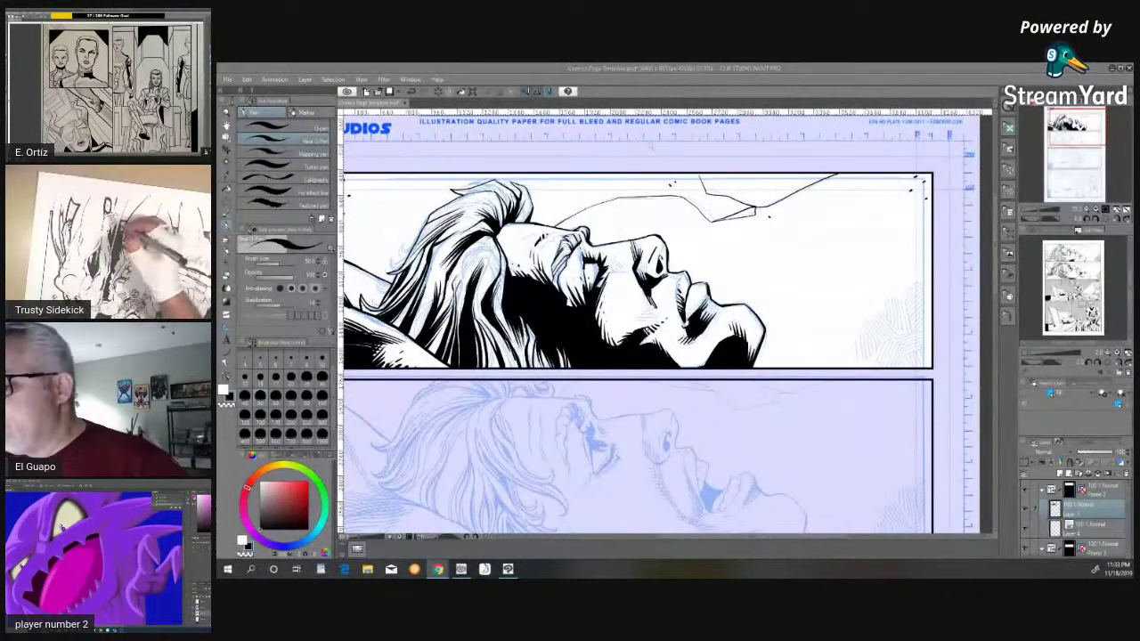
- Hide the full-page pencil layer near the bottom of the stack so only the inked artwork shows in the panels
{"action": "left_click", "coordinate": [1086, 210]}
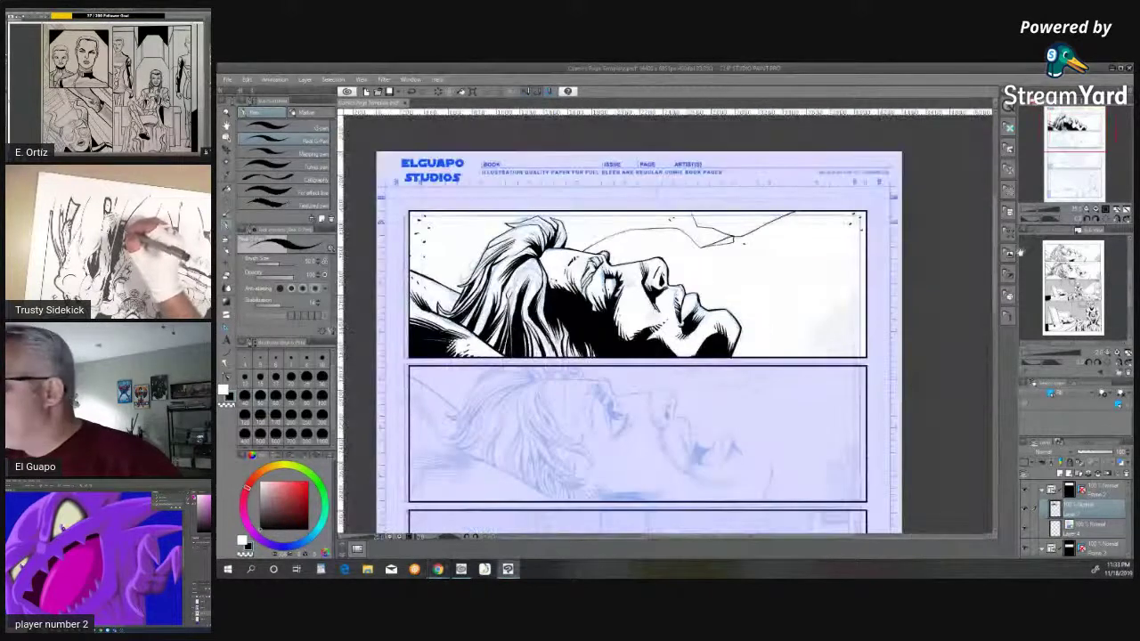
{"action": "left_click_drag", "start_coordinate": [995, 270], "coordinate": [994, 281]}
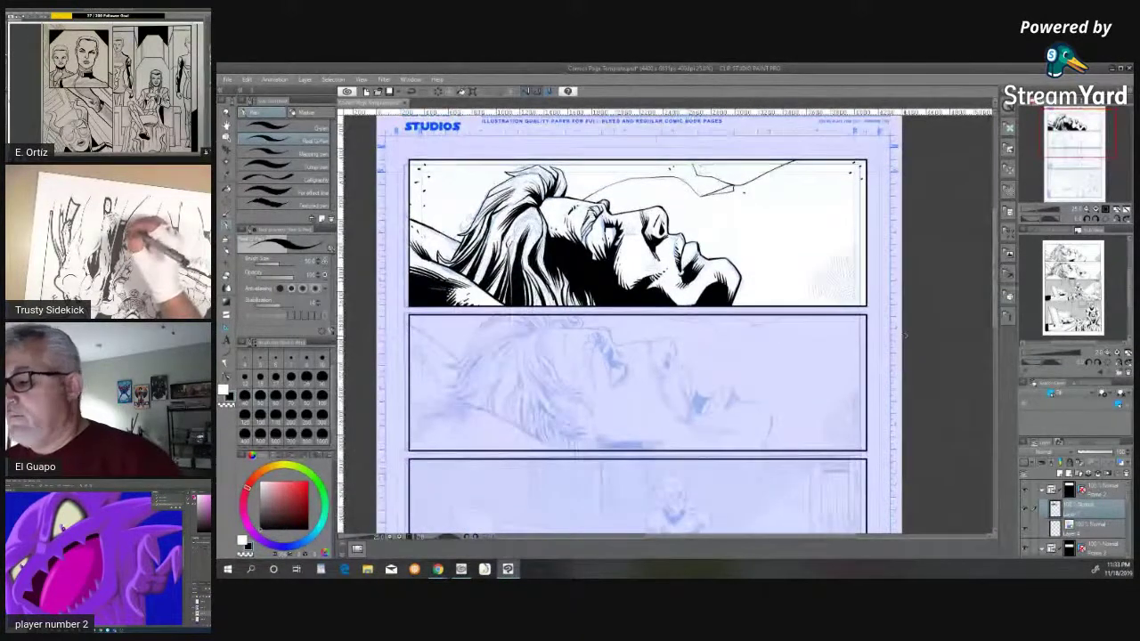
{"action": "left_click_drag", "start_coordinate": [1127, 489], "coordinate": [1125, 549]}
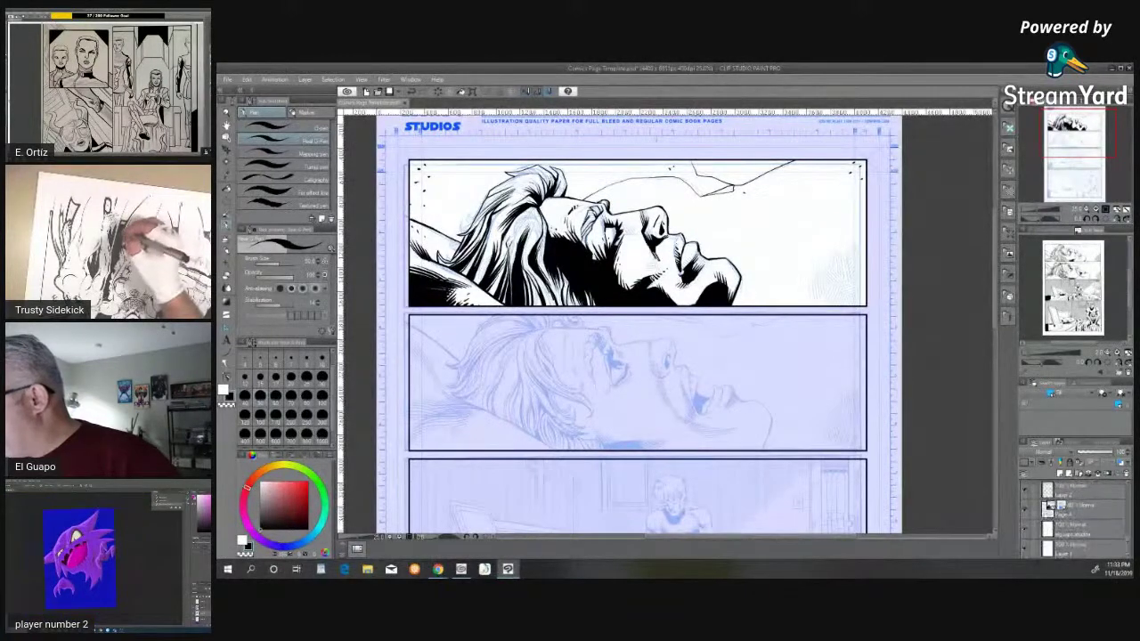
{"action": "left_click", "coordinate": [1026, 510]}
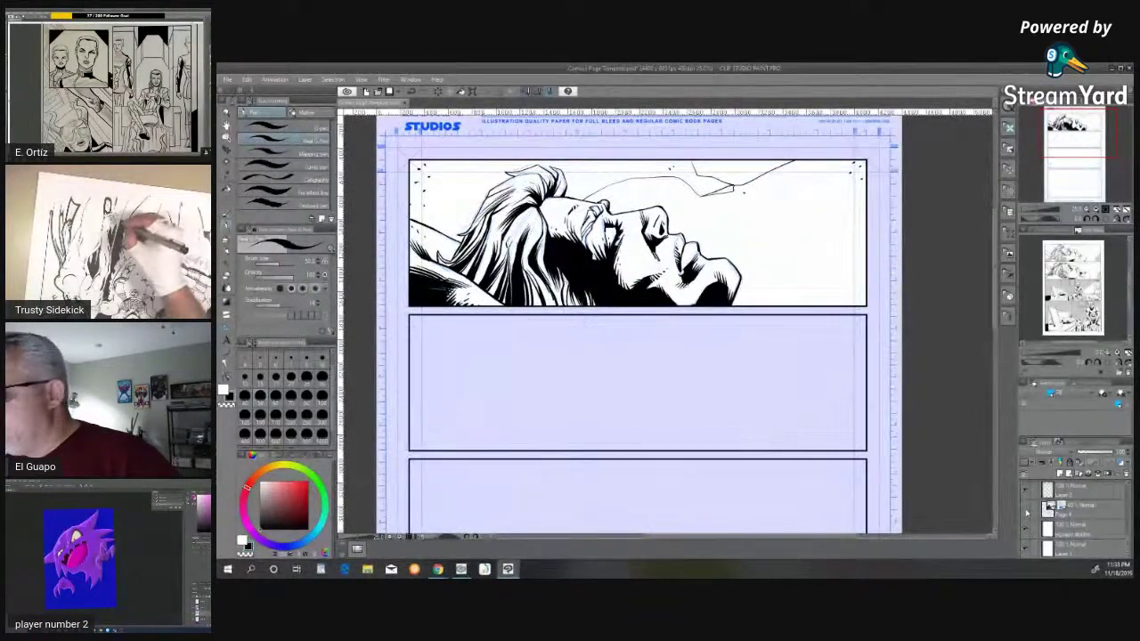
{"action": "left_click_drag", "start_coordinate": [1127, 543], "coordinate": [1123, 498]}
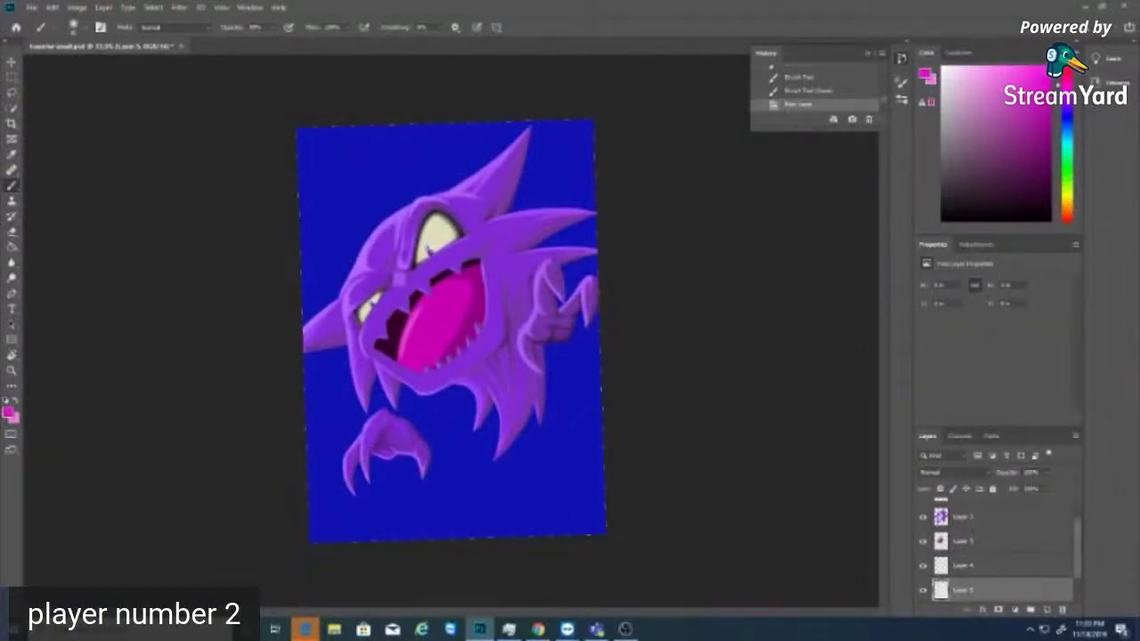
- Switch to the creature painting in Photoshop, set the foreground colour to pinkish red, and enlarge the Soft Round Pressure Size brush
{"action": "left_click", "coordinate": [1067, 78]}
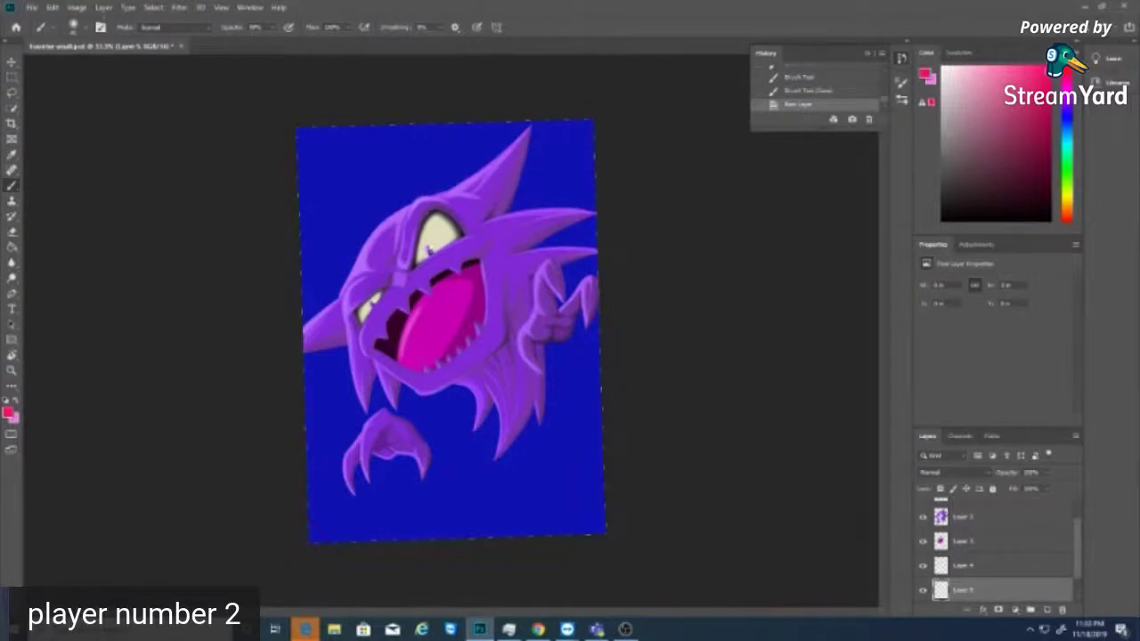
{"action": "left_click", "coordinate": [78, 26]}
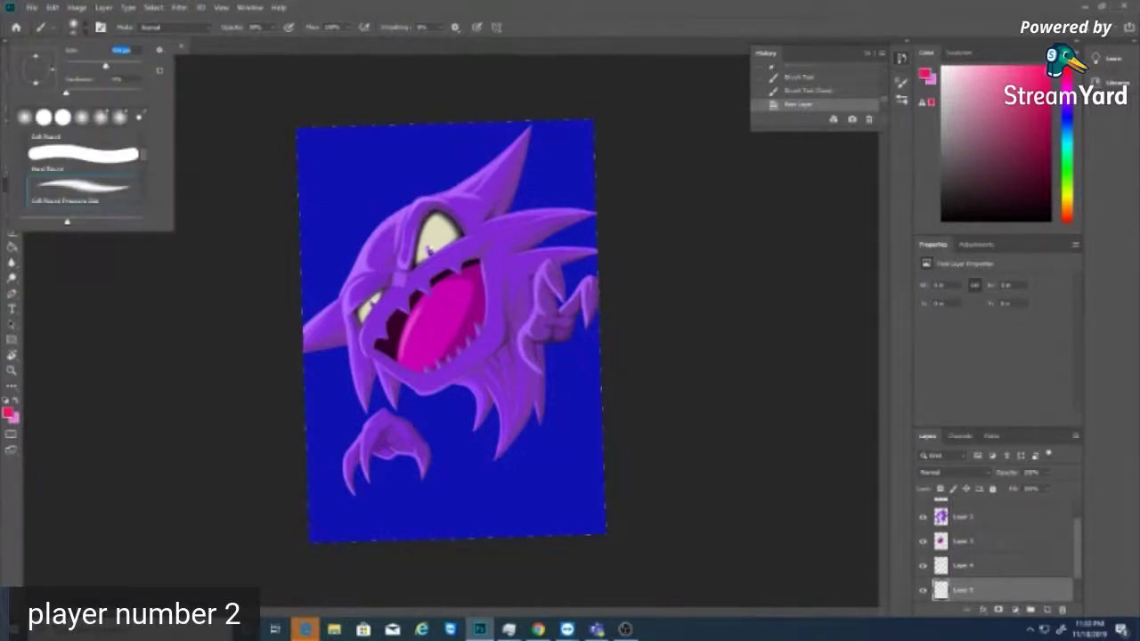
{"action": "key", "text": "Return"}
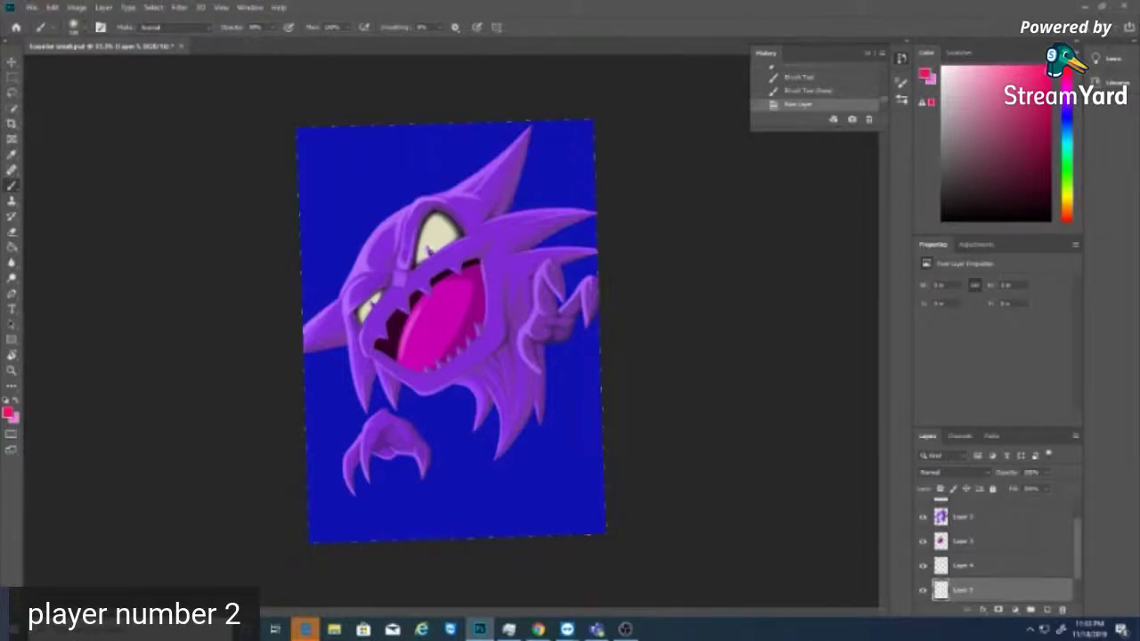
{"action": "left_click", "coordinate": [79, 26]}
{"action": "left_click", "coordinate": [120, 67]}
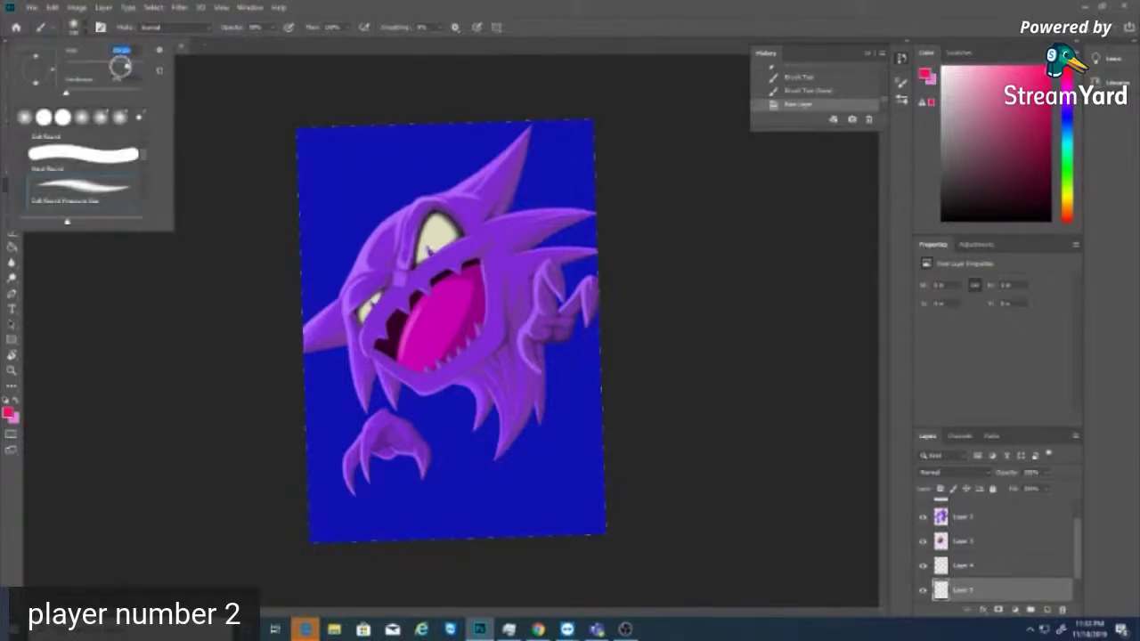
{"action": "left_click", "coordinate": [224, 46]}
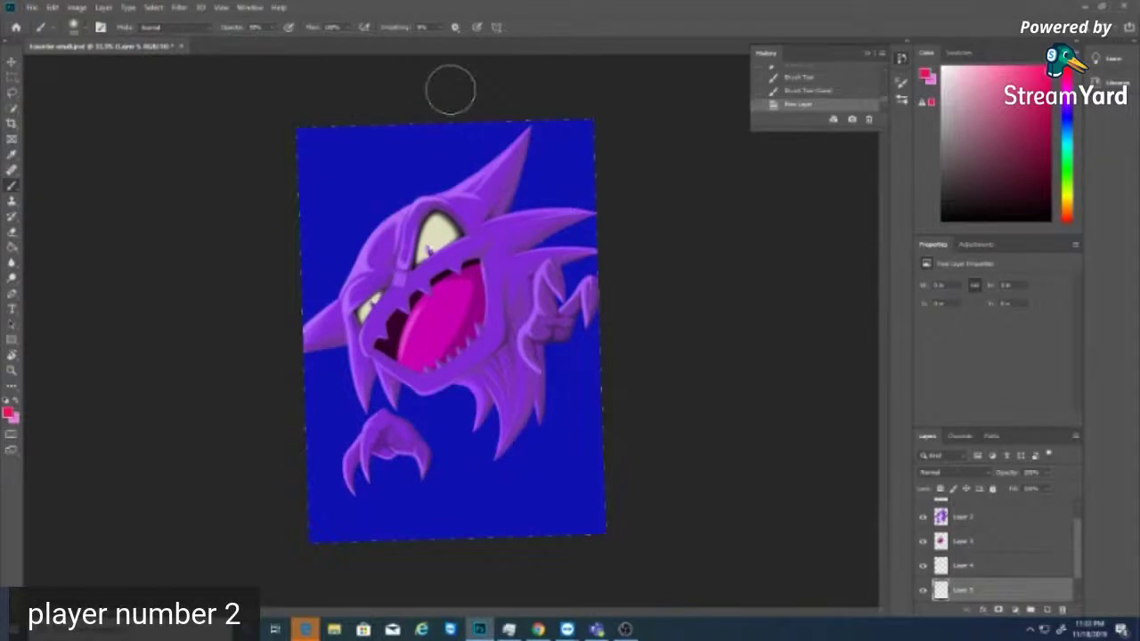
- Paint wide soft pink diagonal bands across the upper-left and lower-right corners of the blue background, adjusting the brush opacity
{"action": "left_click_drag", "start_coordinate": [391, 116], "coordinate": [294, 245]}
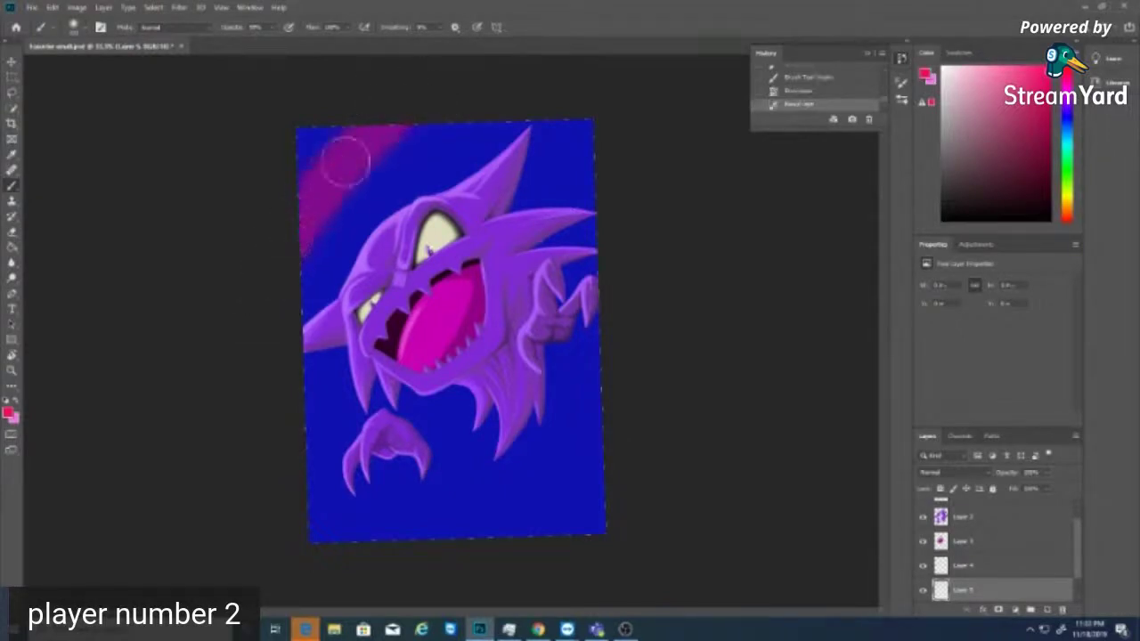
{"action": "left_click_drag", "start_coordinate": [392, 117], "coordinate": [280, 257]}
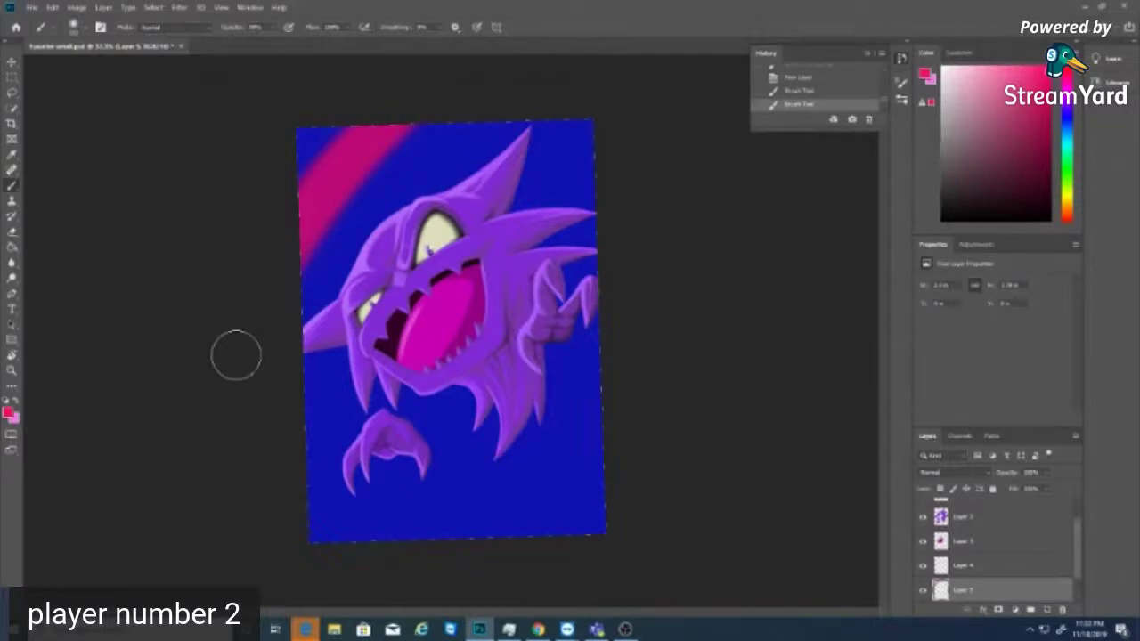
{"action": "mouse_move", "coordinate": [376, 129]}
{"action": "left_mouse_down"}
{"action": "mouse_move", "coordinate": [274, 280]}
{"action": "mouse_move", "coordinate": [268, 316]}
{"action": "mouse_move", "coordinate": [329, 204]}
{"action": "mouse_move", "coordinate": [431, 103]}
{"action": "mouse_move", "coordinate": [319, 234]}
{"action": "mouse_move", "coordinate": [271, 326]}
{"action": "mouse_move", "coordinate": [335, 196]}
{"action": "mouse_move", "coordinate": [446, 96]}
{"action": "mouse_move", "coordinate": [344, 203]}
{"action": "mouse_move", "coordinate": [283, 311]}
{"action": "mouse_move", "coordinate": [317, 229]}
{"action": "mouse_move", "coordinate": [428, 104]}
{"action": "mouse_move", "coordinate": [313, 227]}
{"action": "mouse_move", "coordinate": [366, 125]}
{"action": "mouse_move", "coordinate": [296, 204]}
{"action": "mouse_move", "coordinate": [274, 247]}
{"action": "mouse_move", "coordinate": [334, 153]}
{"action": "mouse_move", "coordinate": [281, 307]}
{"action": "mouse_move", "coordinate": [384, 146]}
{"action": "mouse_move", "coordinate": [423, 110]}
{"action": "mouse_move", "coordinate": [292, 280]}
{"action": "mouse_move", "coordinate": [411, 115]}
{"action": "mouse_move", "coordinate": [348, 158]}
{"action": "mouse_move", "coordinate": [282, 252]}
{"action": "left_mouse_up"}
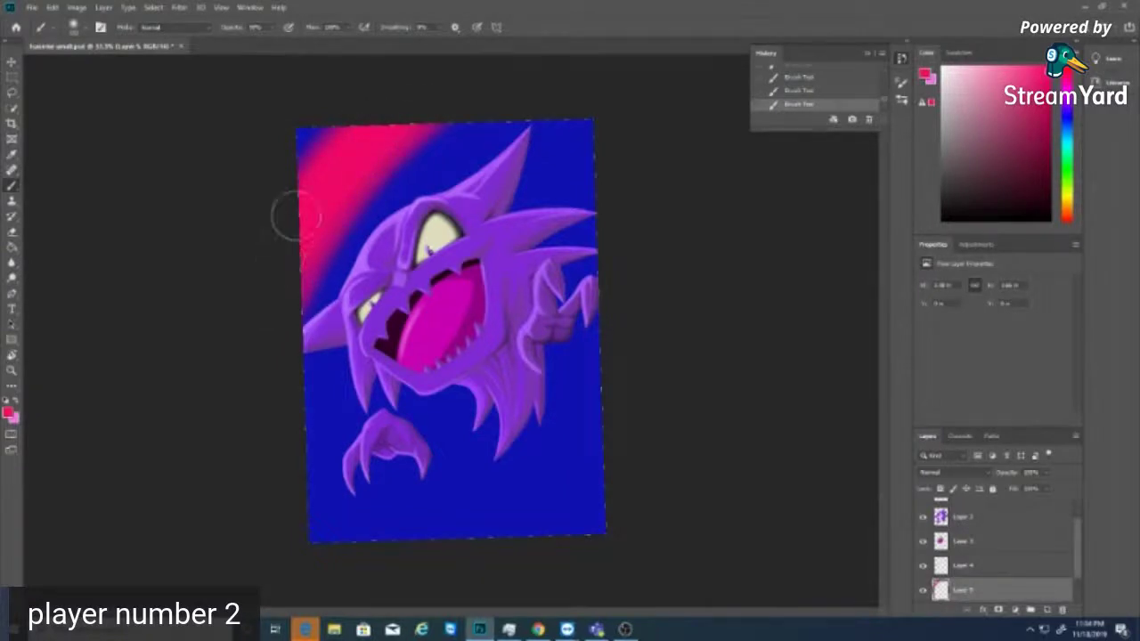
{"action": "mouse_move", "coordinate": [616, 422]}
{"action": "left_mouse_down"}
{"action": "mouse_move", "coordinate": [515, 525]}
{"action": "mouse_move", "coordinate": [638, 415]}
{"action": "mouse_move", "coordinate": [509, 564]}
{"action": "mouse_move", "coordinate": [544, 513]}
{"action": "mouse_move", "coordinate": [645, 429]}
{"action": "mouse_move", "coordinate": [494, 569]}
{"action": "mouse_move", "coordinate": [582, 441]}
{"action": "mouse_move", "coordinate": [628, 404]}
{"action": "mouse_move", "coordinate": [552, 459]}
{"action": "mouse_move", "coordinate": [487, 535]}
{"action": "mouse_move", "coordinate": [496, 566]}
{"action": "mouse_move", "coordinate": [556, 511]}
{"action": "mouse_move", "coordinate": [520, 569]}
{"action": "mouse_move", "coordinate": [566, 486]}
{"action": "mouse_move", "coordinate": [504, 555]}
{"action": "mouse_move", "coordinate": [588, 457]}
{"action": "mouse_move", "coordinate": [486, 552]}
{"action": "mouse_move", "coordinate": [542, 472]}
{"action": "mouse_move", "coordinate": [625, 394]}
{"action": "mouse_move", "coordinate": [483, 514]}
{"action": "mouse_move", "coordinate": [530, 465]}
{"action": "mouse_move", "coordinate": [480, 536]}
{"action": "mouse_move", "coordinate": [511, 522]}
{"action": "mouse_move", "coordinate": [509, 548]}
{"action": "mouse_move", "coordinate": [540, 526]}
{"action": "mouse_move", "coordinate": [521, 559]}
{"action": "mouse_move", "coordinate": [532, 547]}
{"action": "mouse_move", "coordinate": [486, 552]}
{"action": "mouse_move", "coordinate": [475, 530]}
{"action": "mouse_move", "coordinate": [555, 432]}
{"action": "mouse_move", "coordinate": [607, 400]}
{"action": "mouse_move", "coordinate": [489, 503]}
{"action": "mouse_move", "coordinate": [635, 375]}
{"action": "left_mouse_up"}
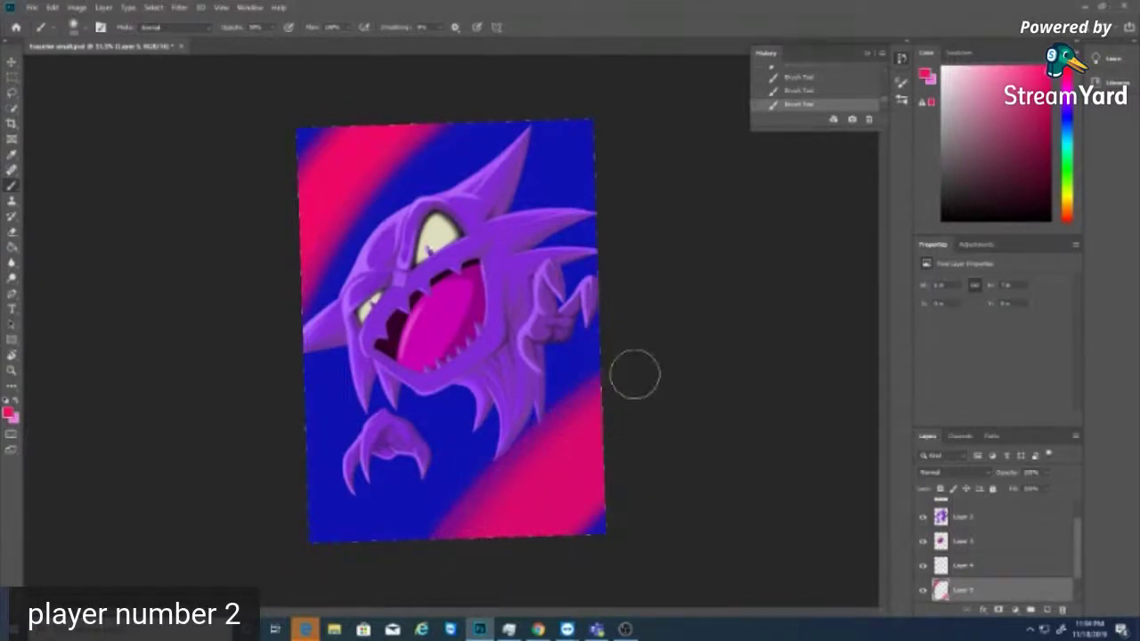
{"action": "left_click_drag", "start_coordinate": [374, 170], "coordinate": [257, 413]}
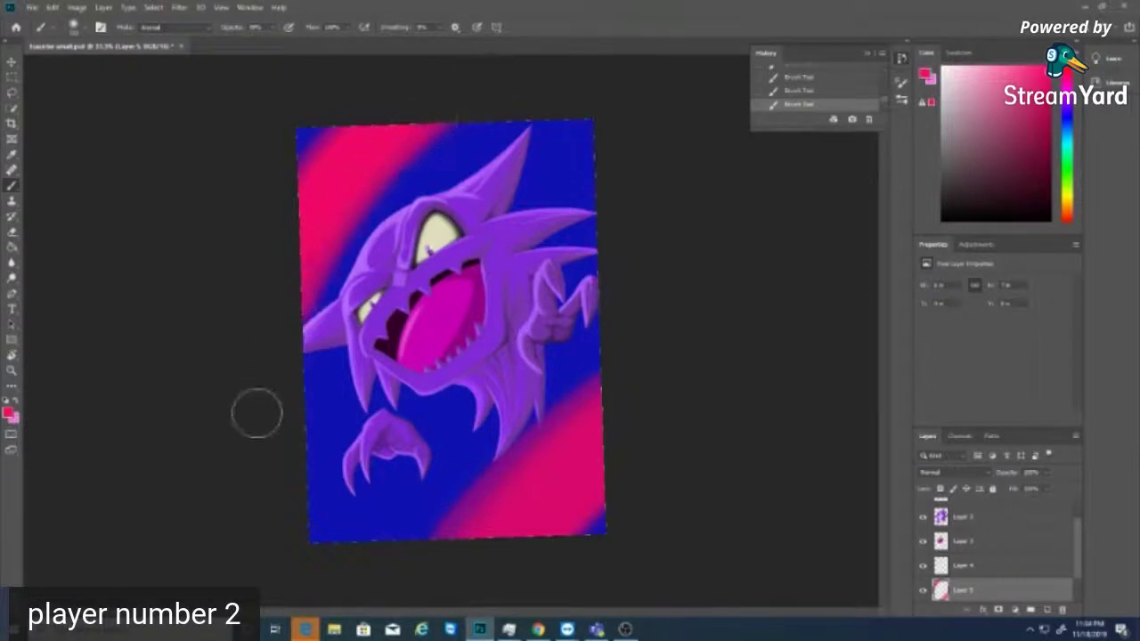
{"action": "left_click", "coordinate": [271, 27]}
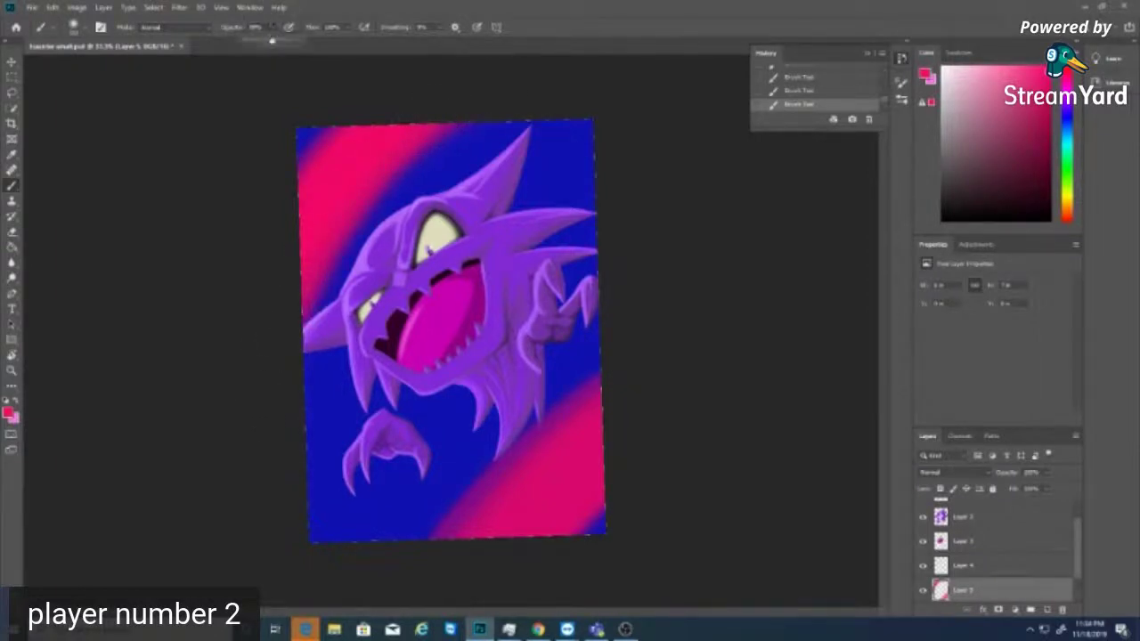
{"action": "left_click_drag", "start_coordinate": [254, 41], "coordinate": [279, 41]}
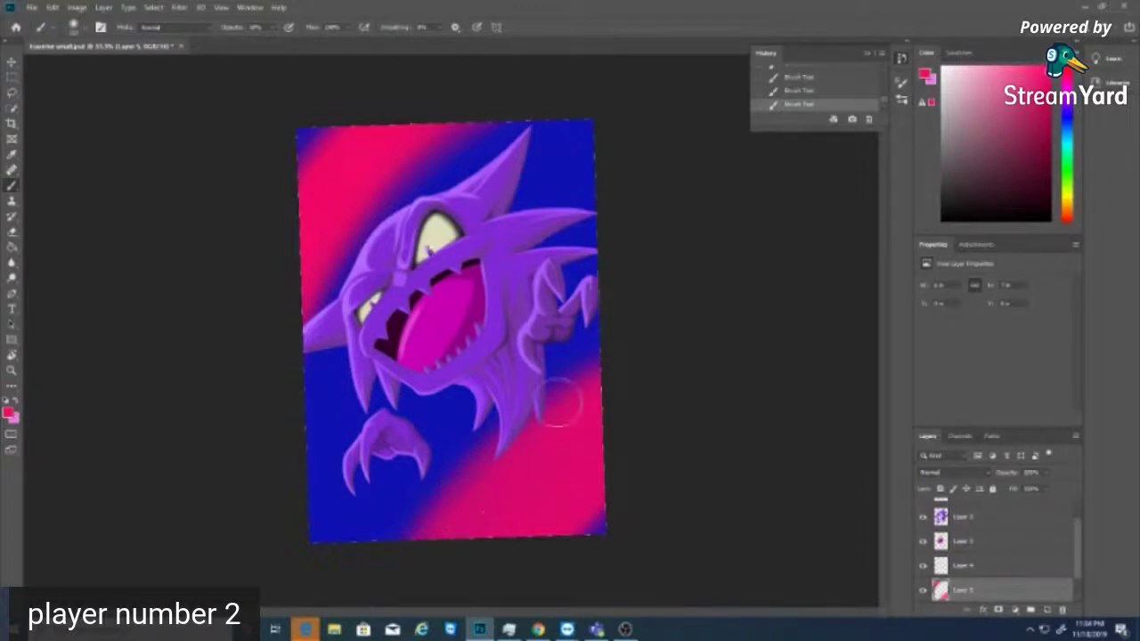
- Try a reduced-opacity eraser stroke on the pink background bands and delete that erasure from the history
{"action": "key", "text": "e"}
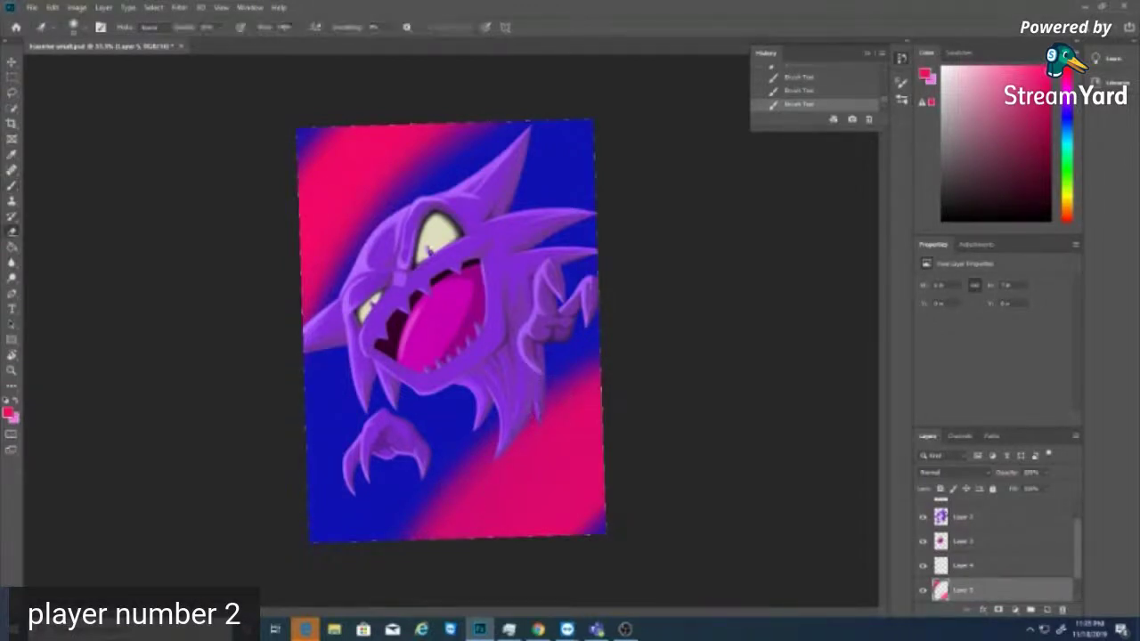
{"action": "left_click", "coordinate": [80, 27]}
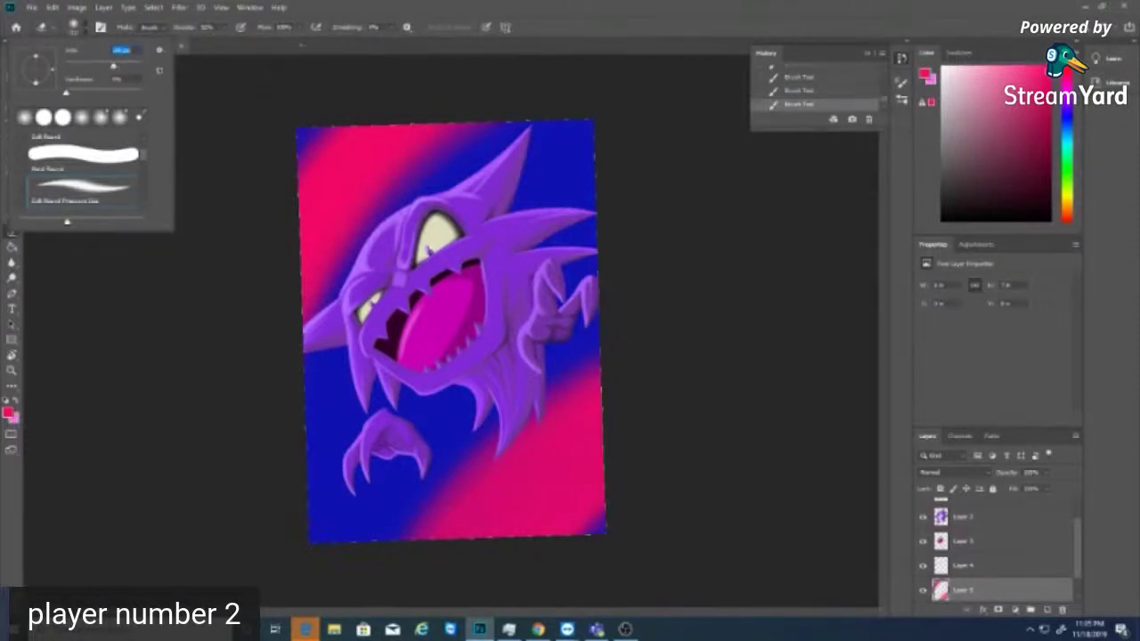
{"action": "left_click", "coordinate": [222, 27]}
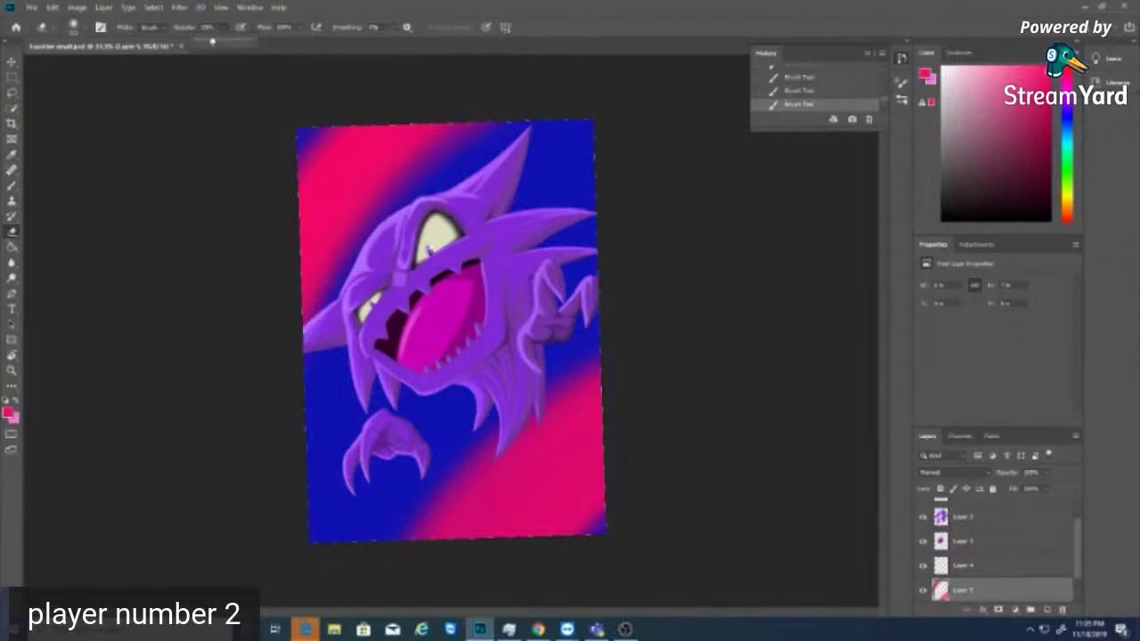
{"action": "left_click_drag", "start_coordinate": [513, 122], "coordinate": [257, 413]}
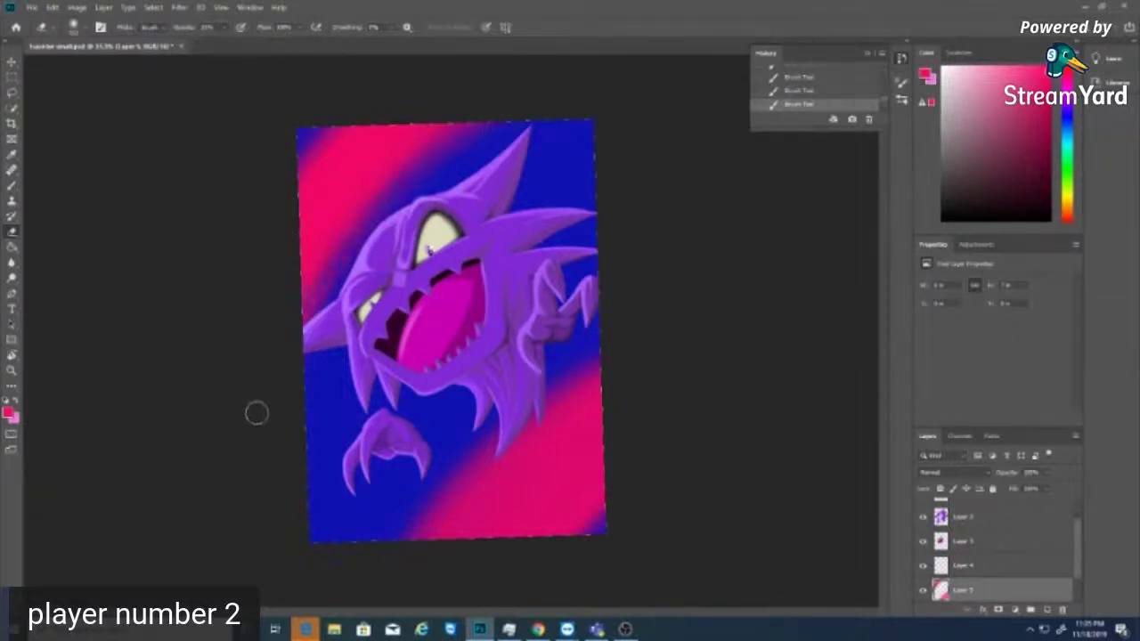
{"action": "left_click", "coordinate": [869, 119]}
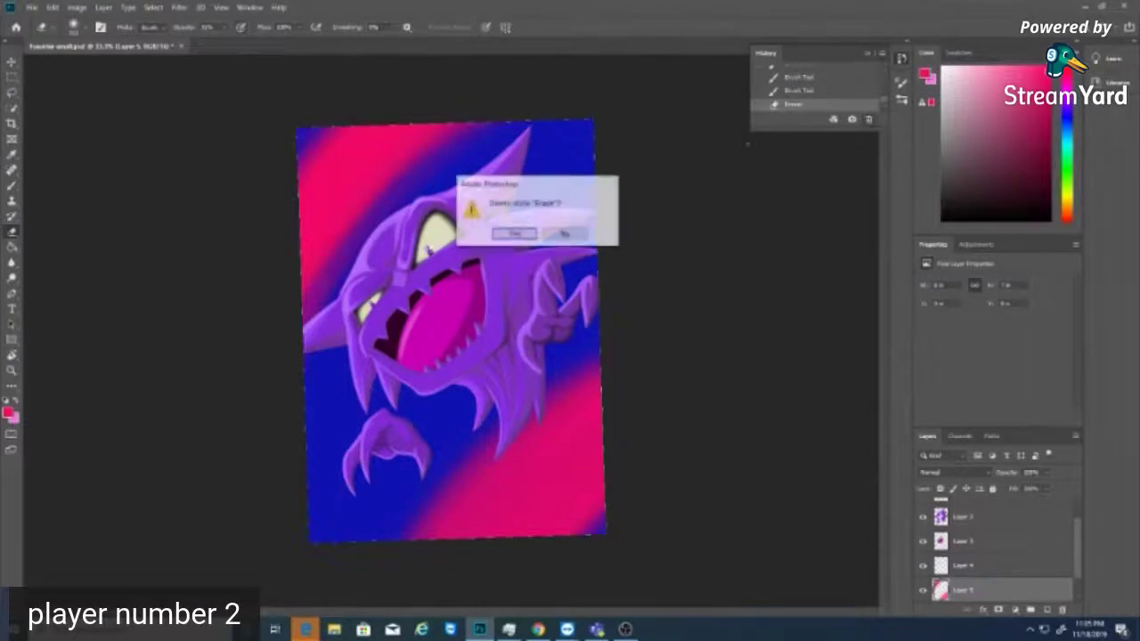
{"action": "key", "text": "Return"}
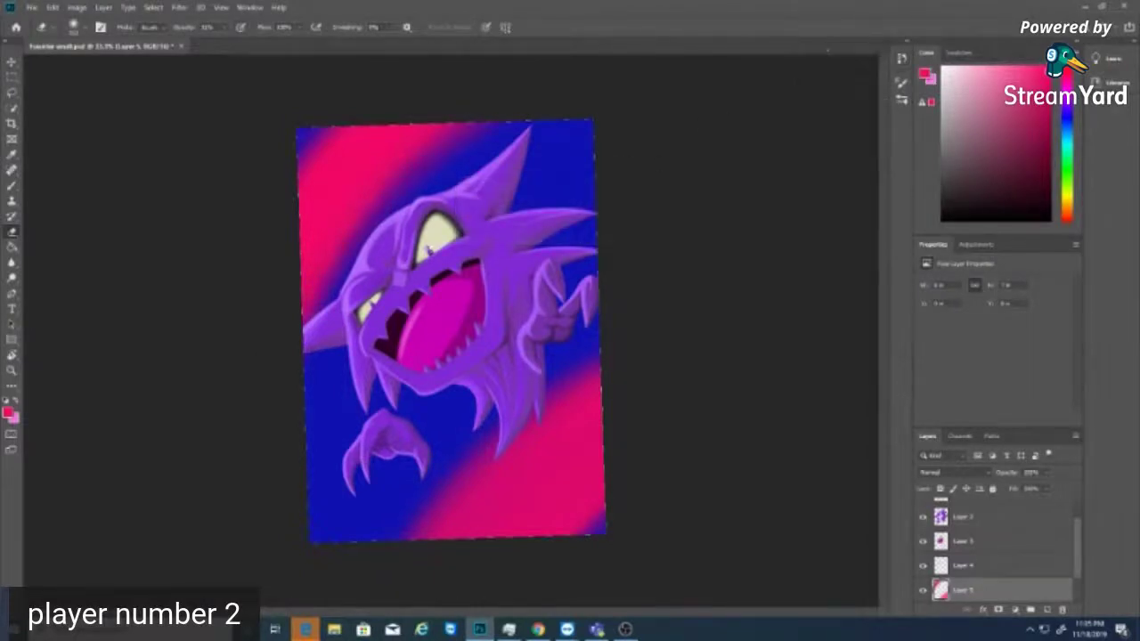
- Adjust the eraser's size and opacity and erase curved stripes through both pink background bands
{"action": "left_click", "coordinate": [76, 27]}
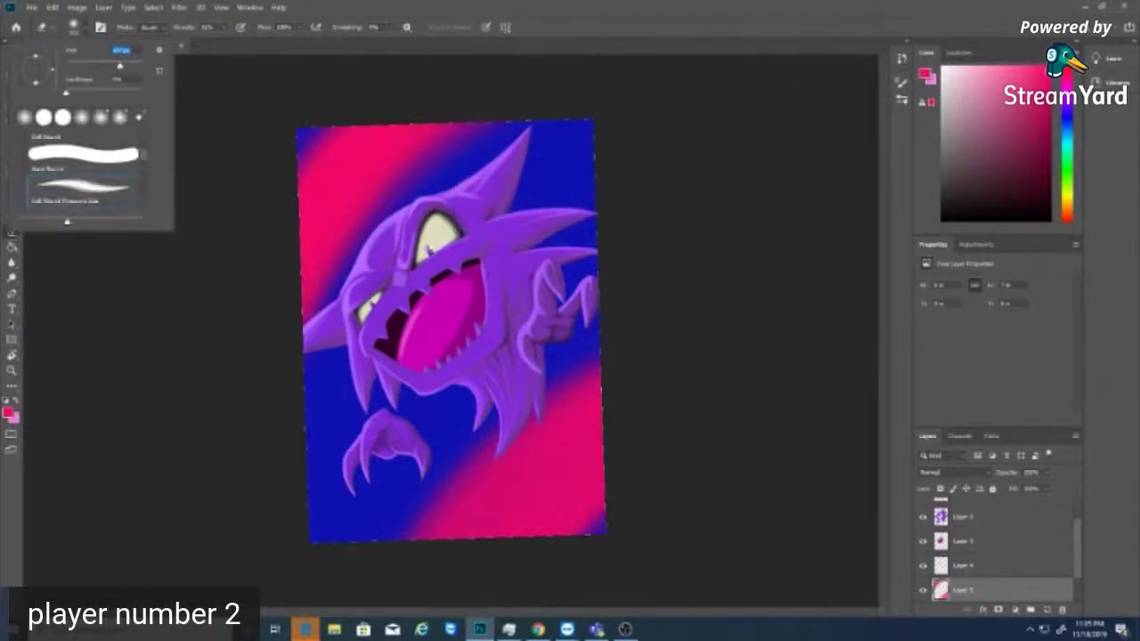
{"action": "left_click", "coordinate": [223, 27]}
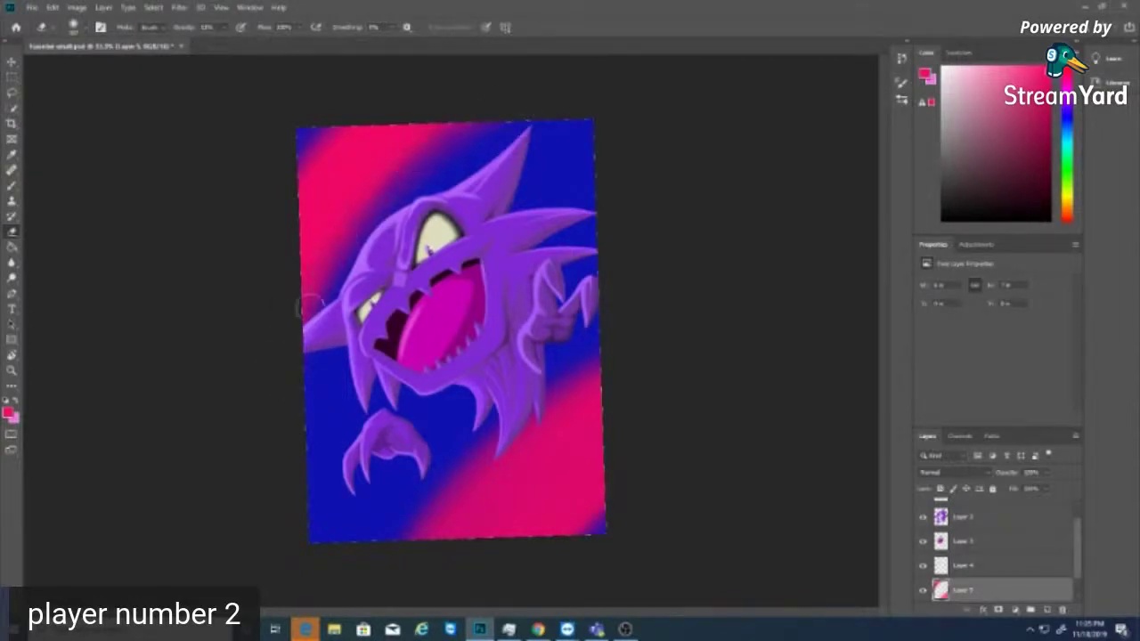
{"action": "left_click", "coordinate": [11, 185]}
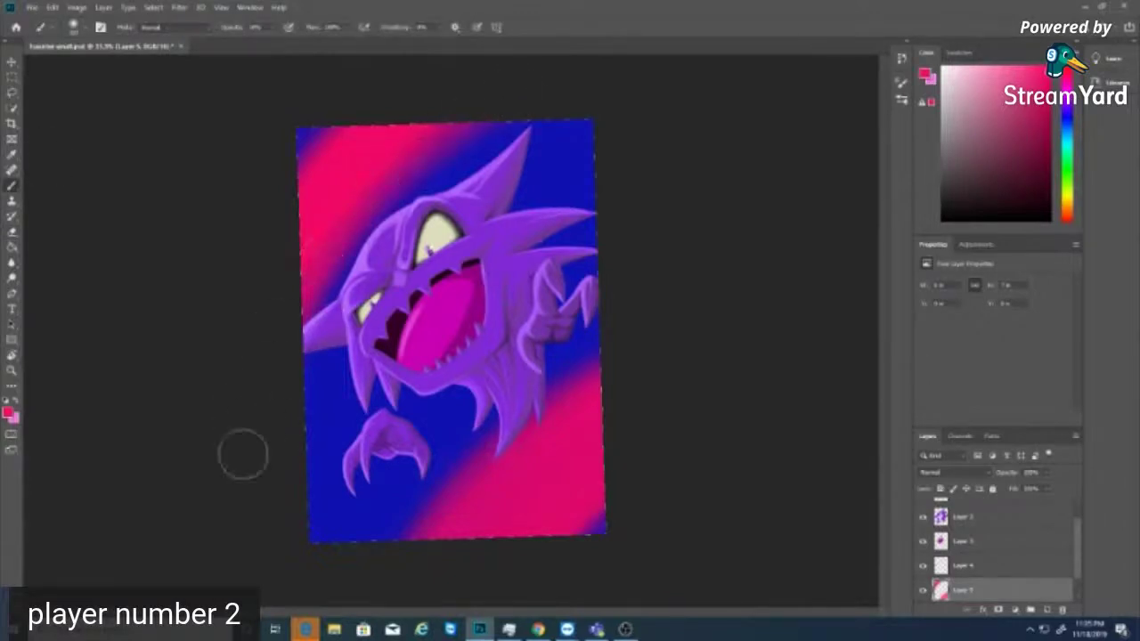
{"action": "key", "text": "e"}
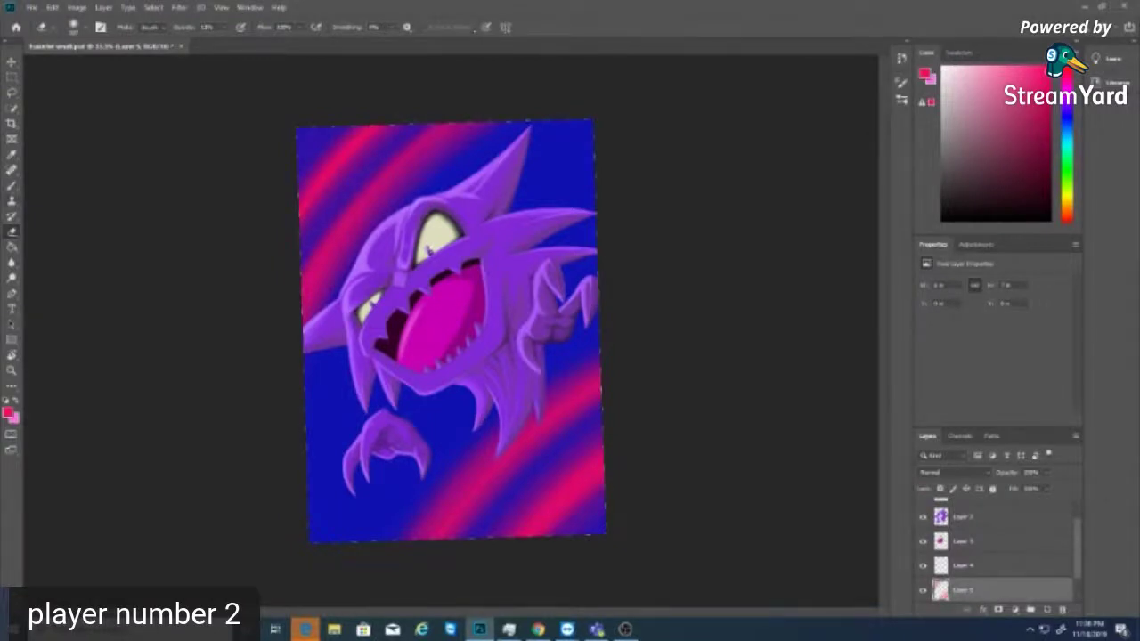
- Paint soft pink glow spots in the background's upper-right and lower-left corners, and partly erase the lower-left spot
{"action": "key", "text": "b"}
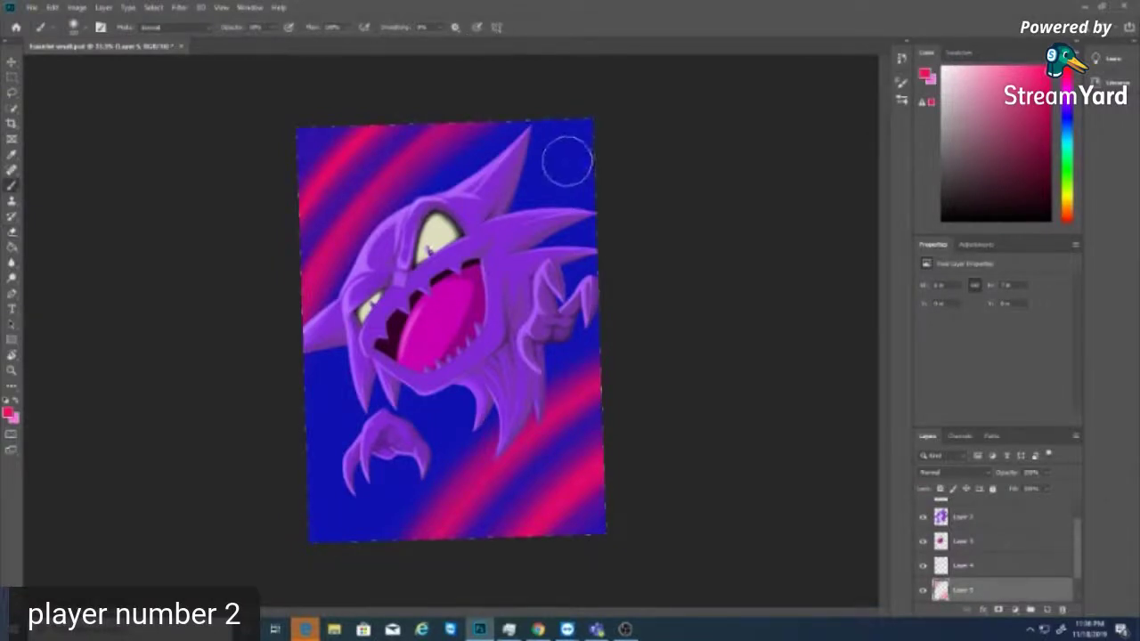
{"action": "mouse_move", "coordinate": [566, 157]}
{"action": "left_mouse_down"}
{"action": "mouse_move", "coordinate": [570, 142]}
{"action": "mouse_move", "coordinate": [561, 164]}
{"action": "mouse_move", "coordinate": [585, 157]}
{"action": "mouse_move", "coordinate": [546, 169]}
{"action": "mouse_move", "coordinate": [591, 161]}
{"action": "mouse_move", "coordinate": [546, 182]}
{"action": "mouse_move", "coordinate": [539, 168]}
{"action": "mouse_move", "coordinate": [553, 144]}
{"action": "left_mouse_up"}
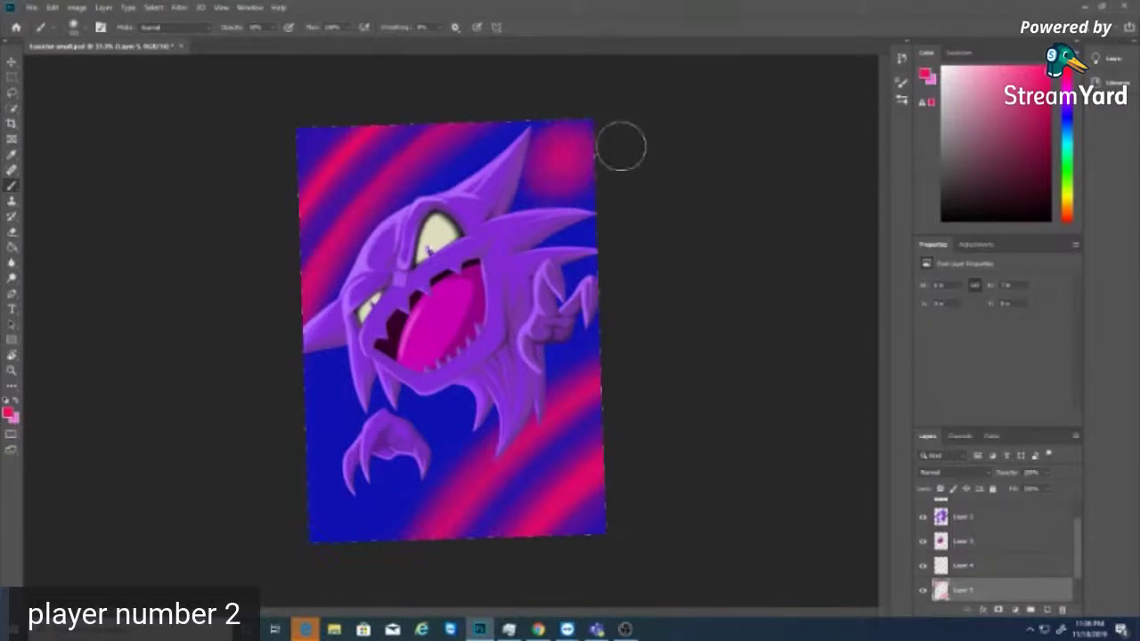
{"action": "left_click_drag", "start_coordinate": [331, 491], "coordinate": [345, 515]}
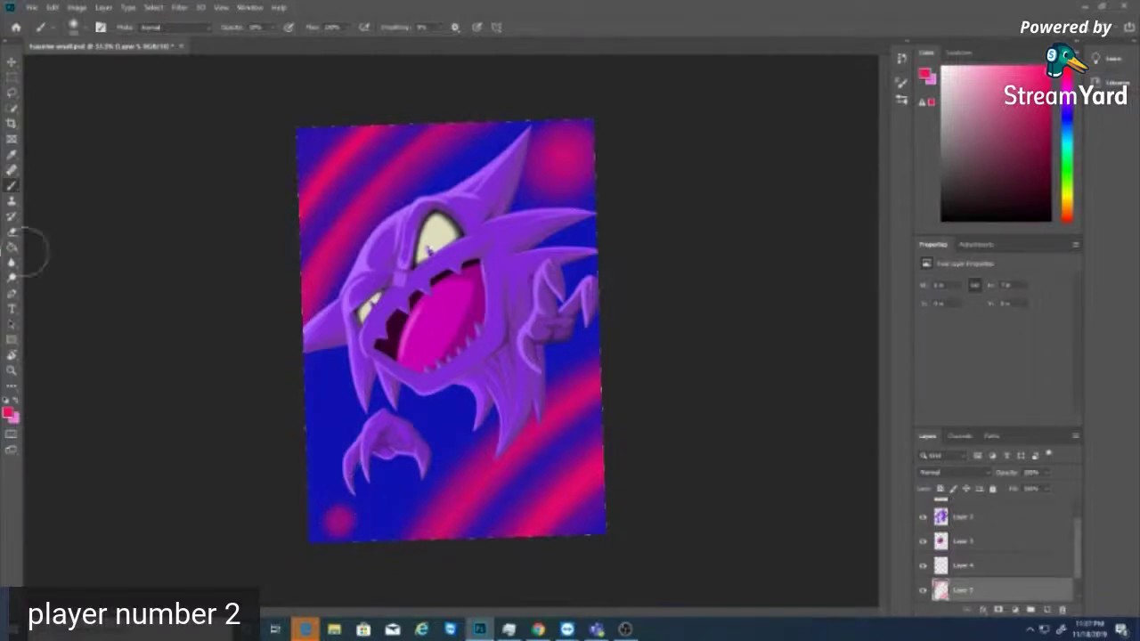
{"action": "key", "text": "e"}
{"action": "mouse_move", "coordinate": [326, 506]}
{"action": "left_mouse_down"}
{"action": "mouse_move", "coordinate": [320, 536]}
{"action": "mouse_move", "coordinate": [353, 537]}
{"action": "mouse_move", "coordinate": [357, 507]}
{"action": "mouse_move", "coordinate": [325, 559]}
{"action": "mouse_move", "coordinate": [342, 519]}
{"action": "mouse_move", "coordinate": [314, 519]}
{"action": "mouse_move", "coordinate": [342, 550]}
{"action": "mouse_move", "coordinate": [358, 503]}
{"action": "mouse_move", "coordinate": [318, 529]}
{"action": "mouse_move", "coordinate": [360, 532]}
{"action": "mouse_move", "coordinate": [322, 513]}
{"action": "mouse_move", "coordinate": [368, 529]}
{"action": "left_mouse_up"}
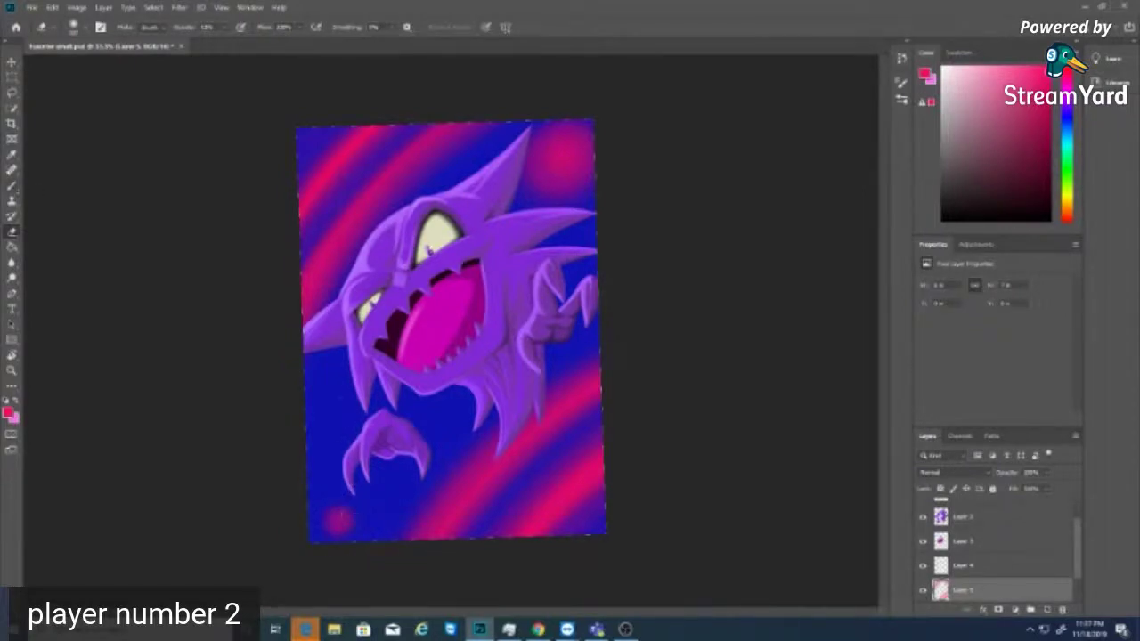
- Paint a soft pink glow spot beside the creature's lower-left hand and lighter pink centres in that spot and the upper-right spot
{"action": "key", "text": "b"}
{"action": "left_click", "coordinate": [323, 425]}
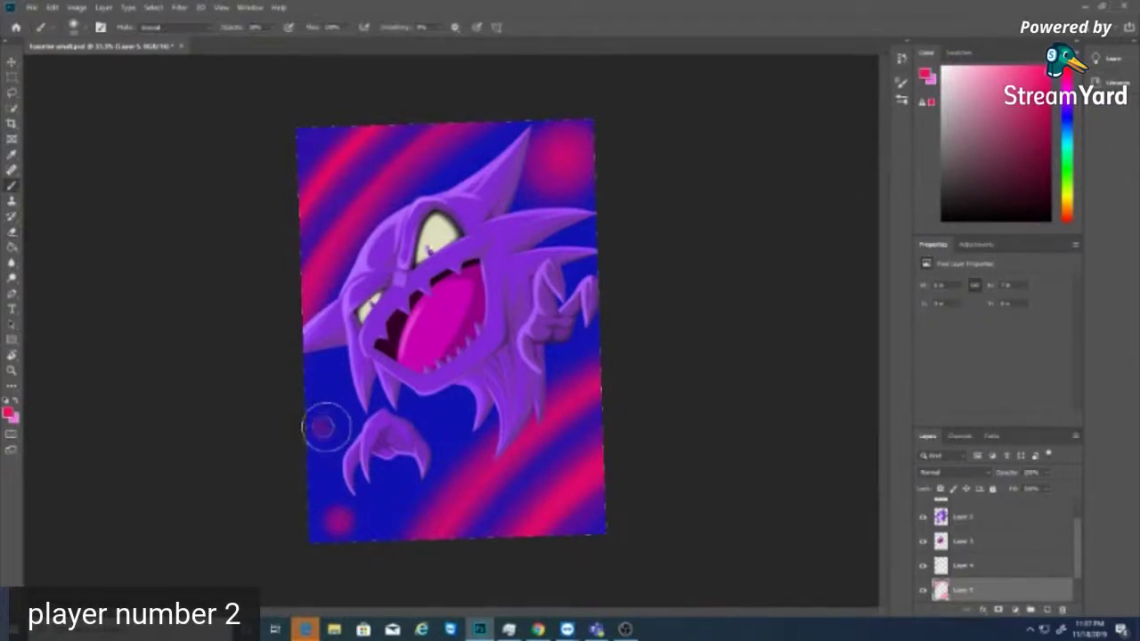
{"action": "mouse_move", "coordinate": [327, 427]}
{"action": "left_mouse_down"}
{"action": "mouse_move", "coordinate": [317, 440]}
{"action": "mouse_move", "coordinate": [327, 416]}
{"action": "mouse_move", "coordinate": [333, 434]}
{"action": "mouse_move", "coordinate": [331, 413]}
{"action": "mouse_move", "coordinate": [337, 435]}
{"action": "left_mouse_up"}
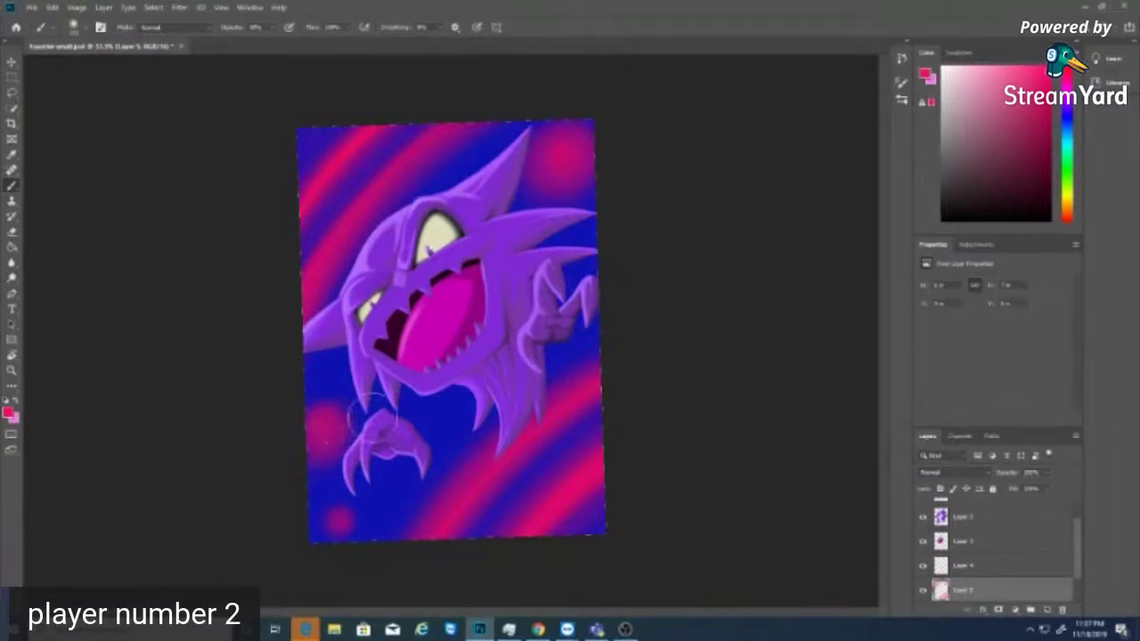
{"action": "key", "text": "e"}
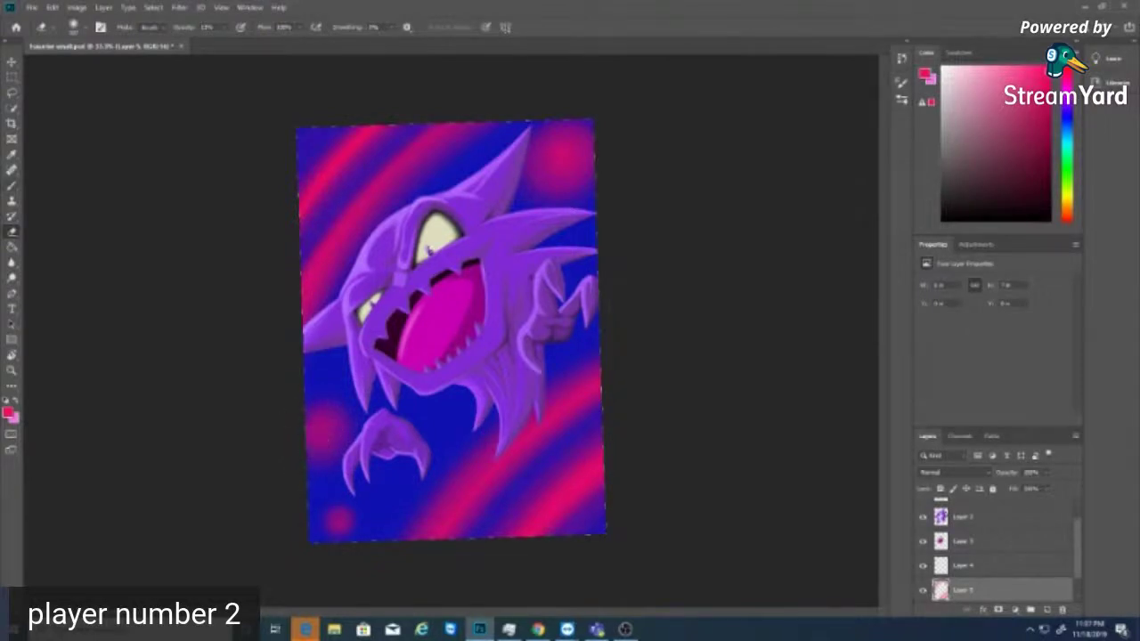
{"action": "key", "text": "b"}
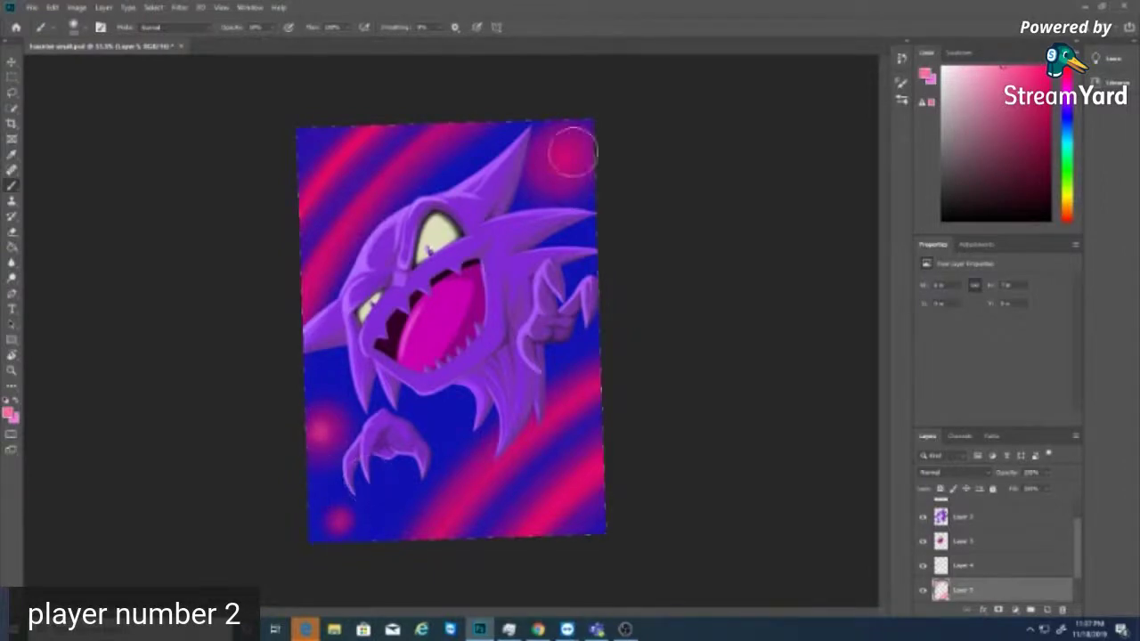
{"action": "left_click_drag", "start_coordinate": [559, 171], "coordinate": [589, 153]}
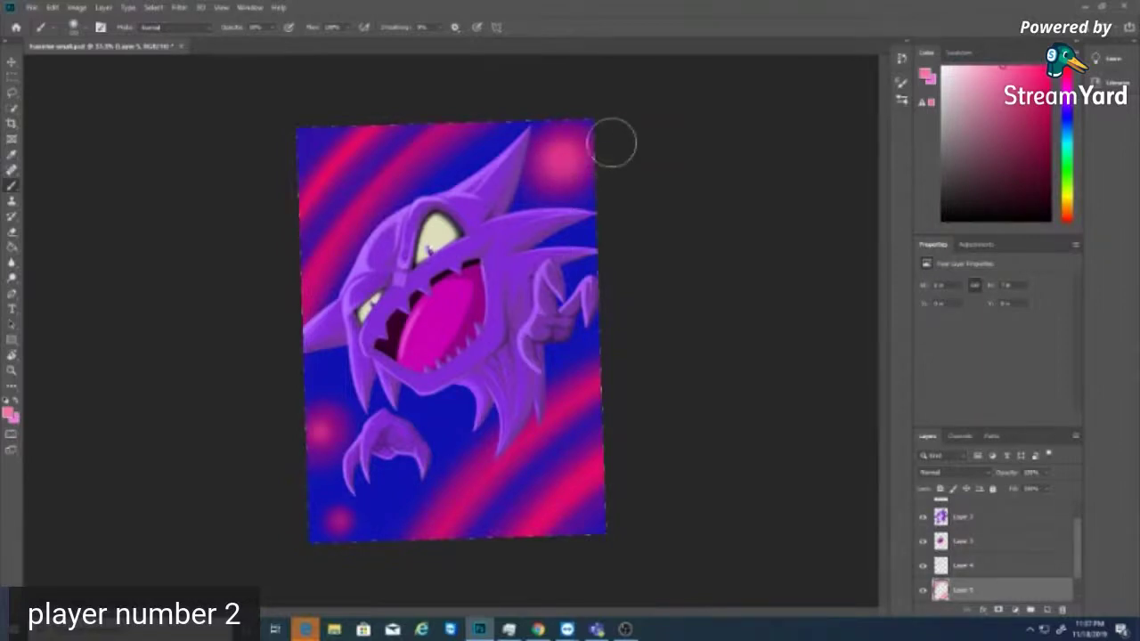
- Add a new layer between the pink stripes and the blue background, and sample the background's blue for the brush
{"action": "scroll", "coordinate": [1050, 570], "scroll_direction": "down", "scroll_amount": 1}
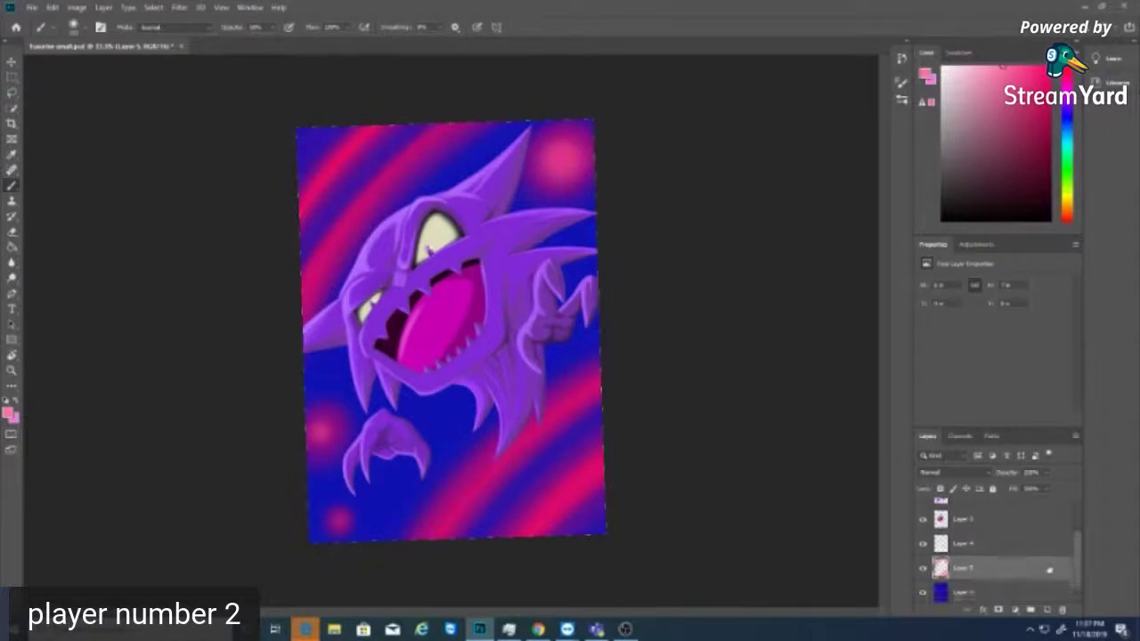
{"action": "left_click", "coordinate": [1036, 592]}
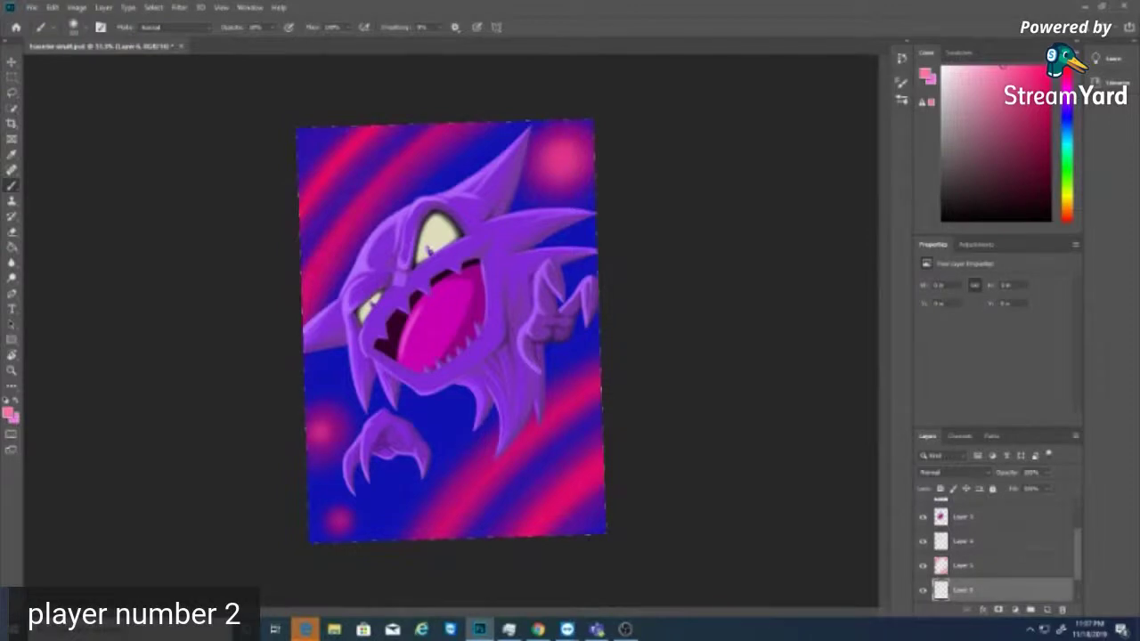
{"action": "left_click", "coordinate": [11, 154]}
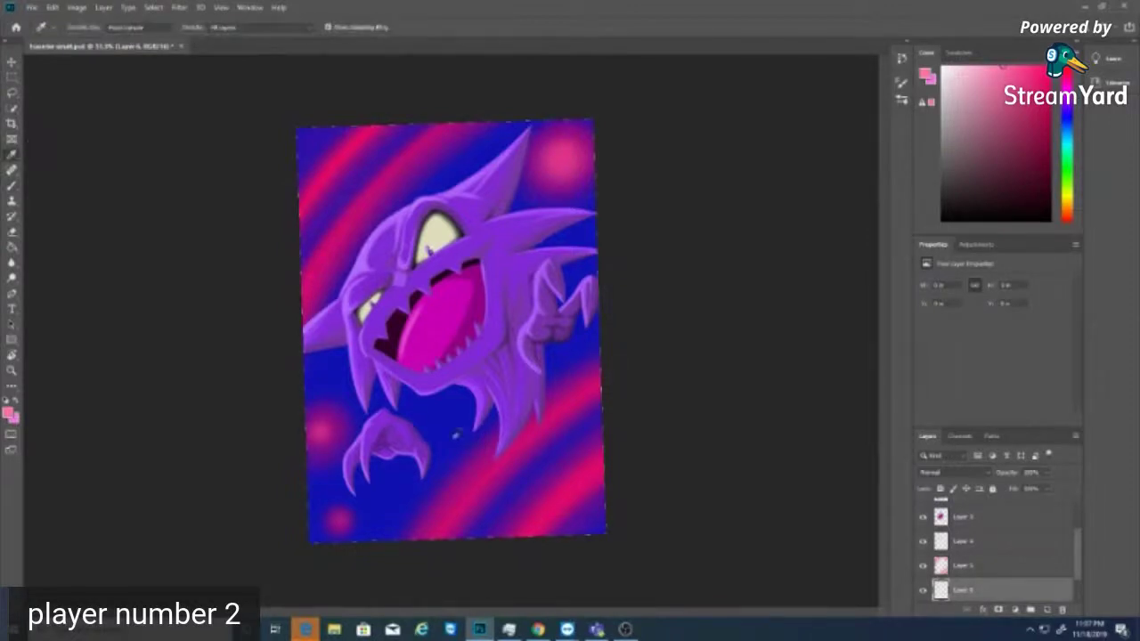
{"action": "left_click", "coordinate": [443, 408]}
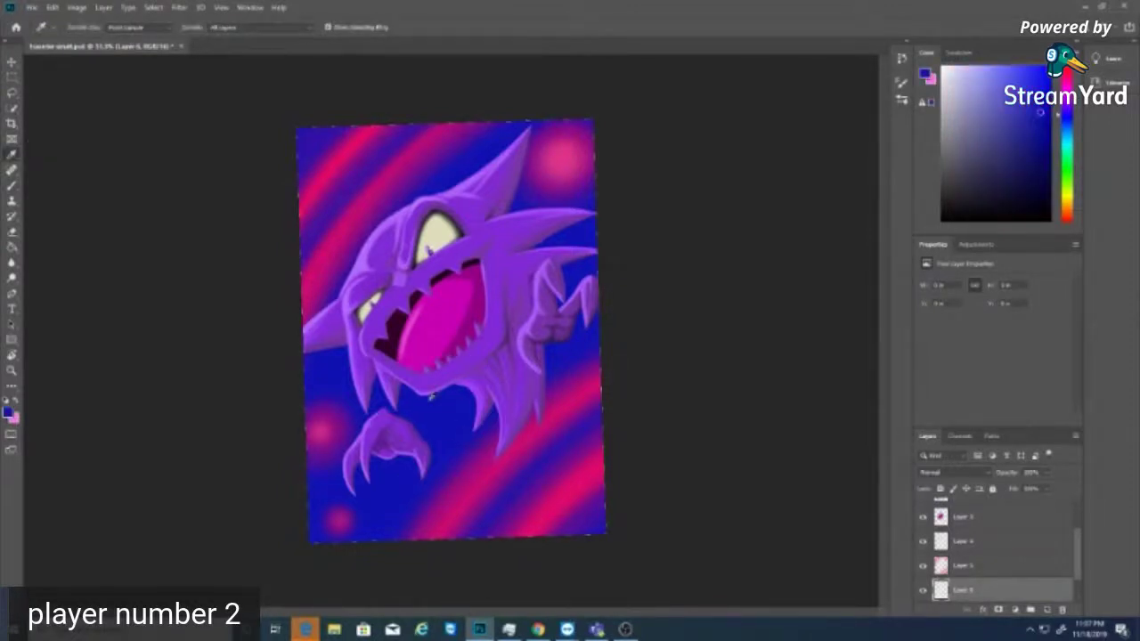
{"action": "key", "text": "b"}
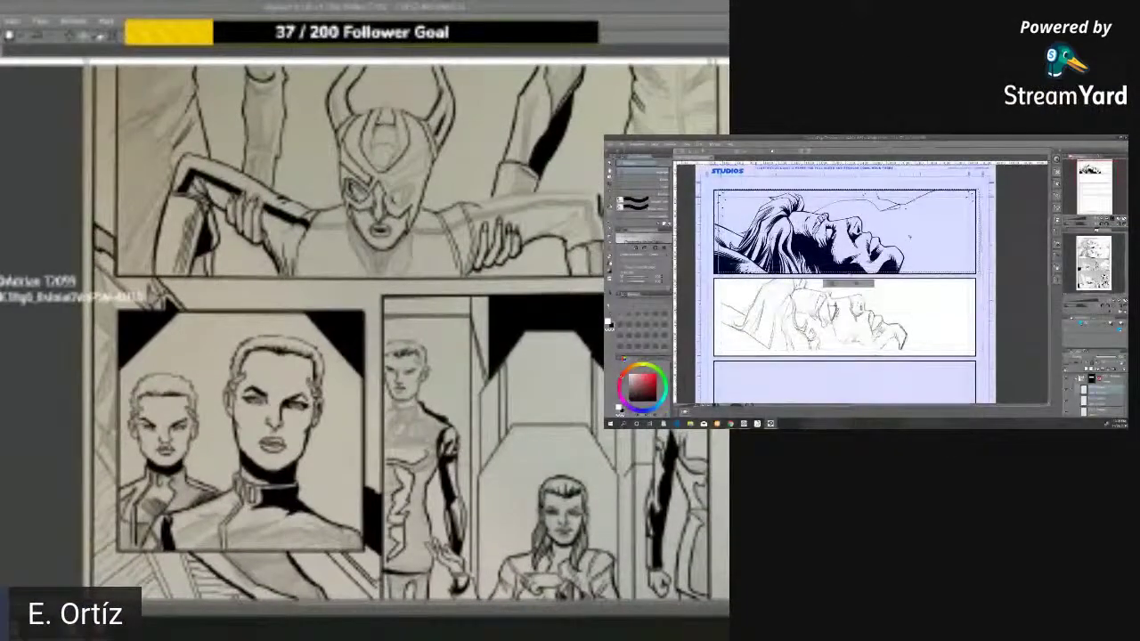
- Switch to Clip Studio Paint, cancel the pending transformation of the copied panel artwork and clear the selection
{"action": "key", "text": "ctrl+z"}
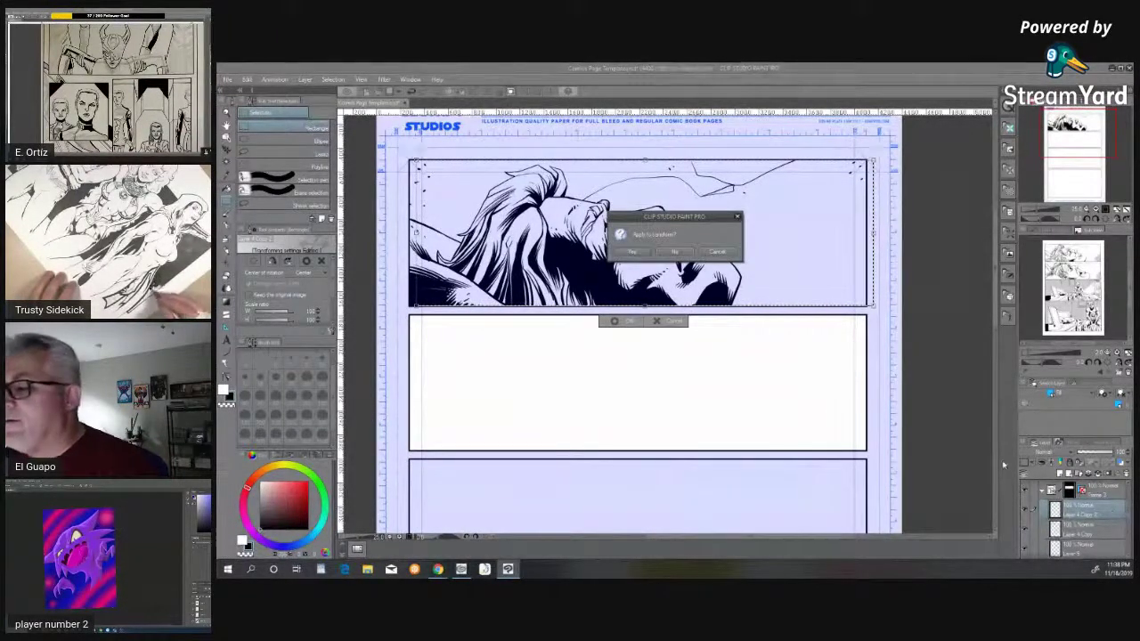
{"action": "left_click", "coordinate": [720, 254]}
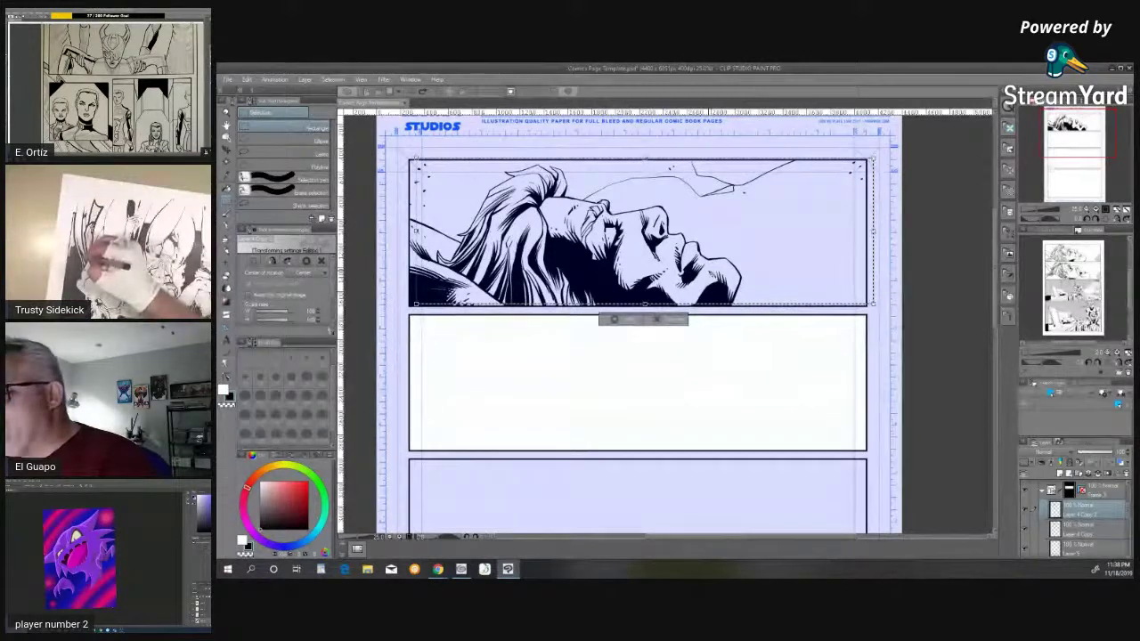
{"action": "left_click", "coordinate": [671, 321]}
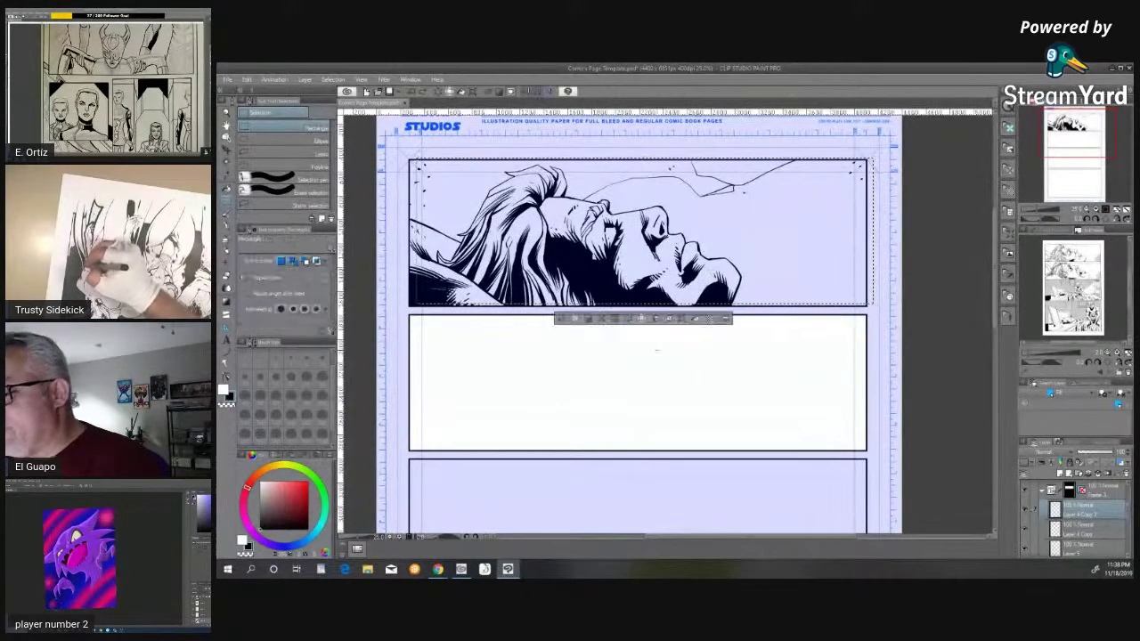
{"action": "key", "text": "ctrl+d"}
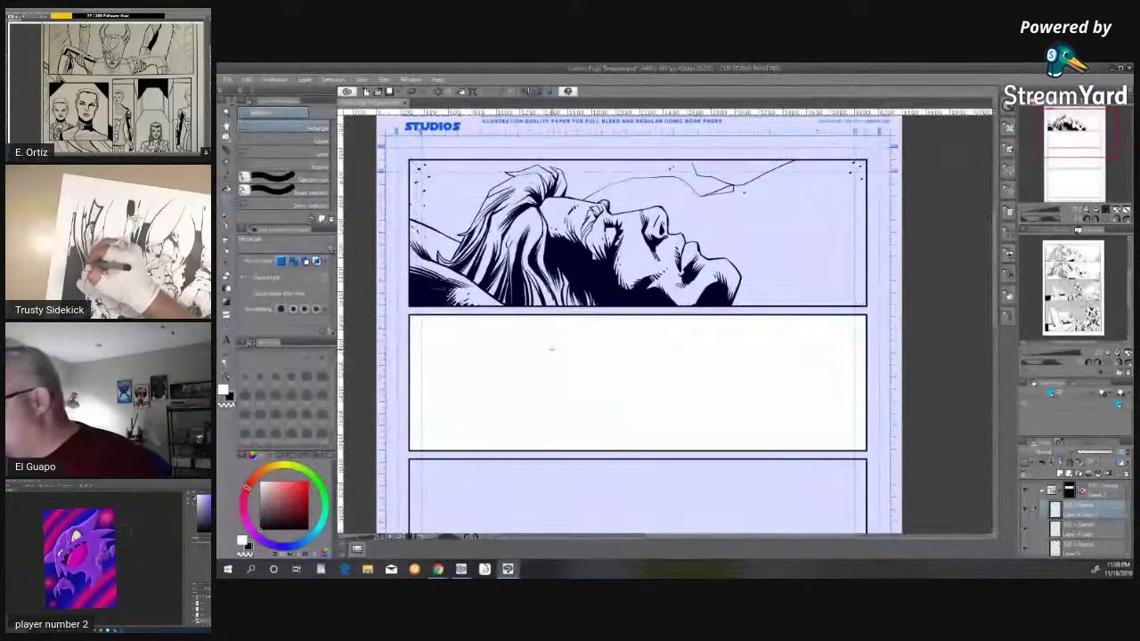
- Undo the last edits back to the selected top-panel artwork on Layer 7 and look through the layer list
{"action": "key", "text": "ctrl+z"}
{"action": "key", "text": "ctrl+z"}
{"action": "key", "text": "ctrl+z"}
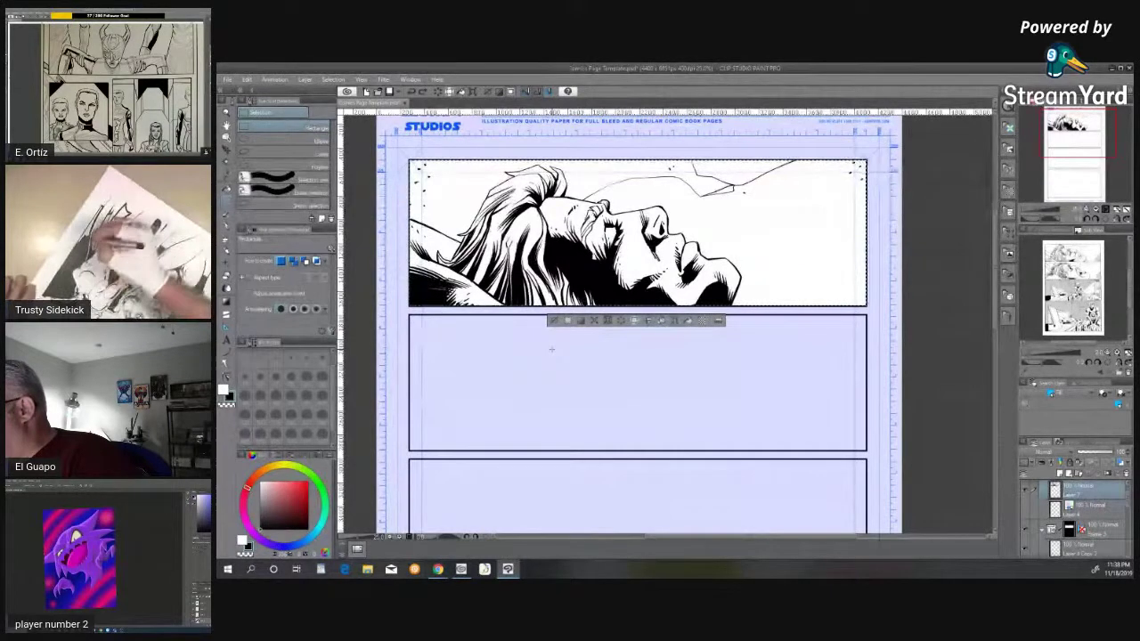
{"action": "scroll", "coordinate": [1126, 505], "scroll_direction": "up", "scroll_amount": 1}
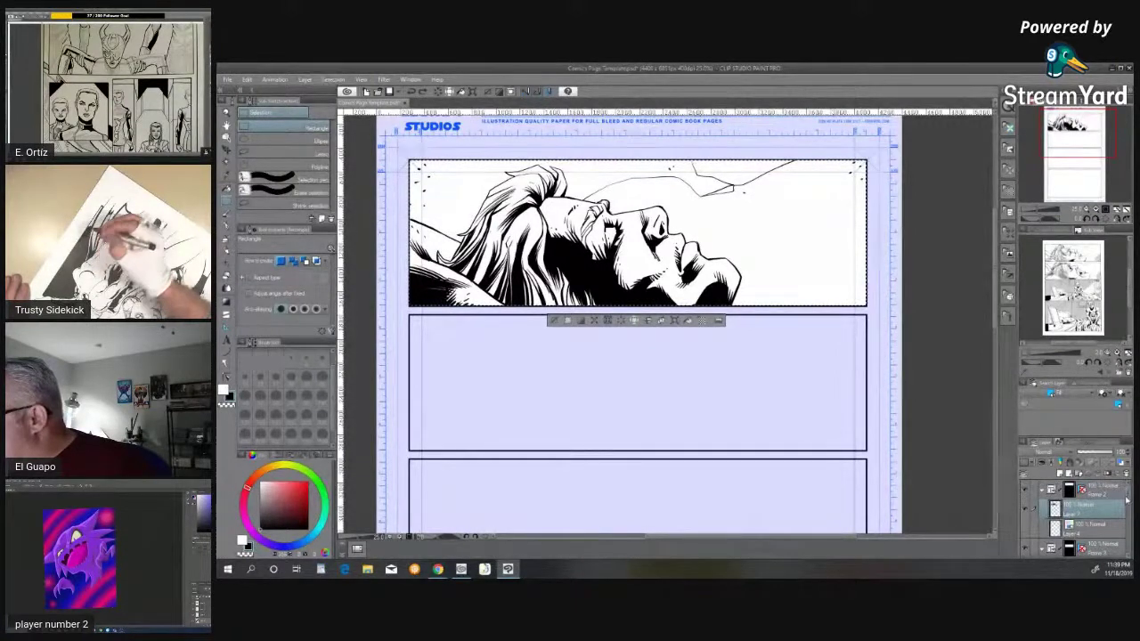
{"action": "left_click_drag", "start_coordinate": [1127, 499], "coordinate": [1126, 528]}
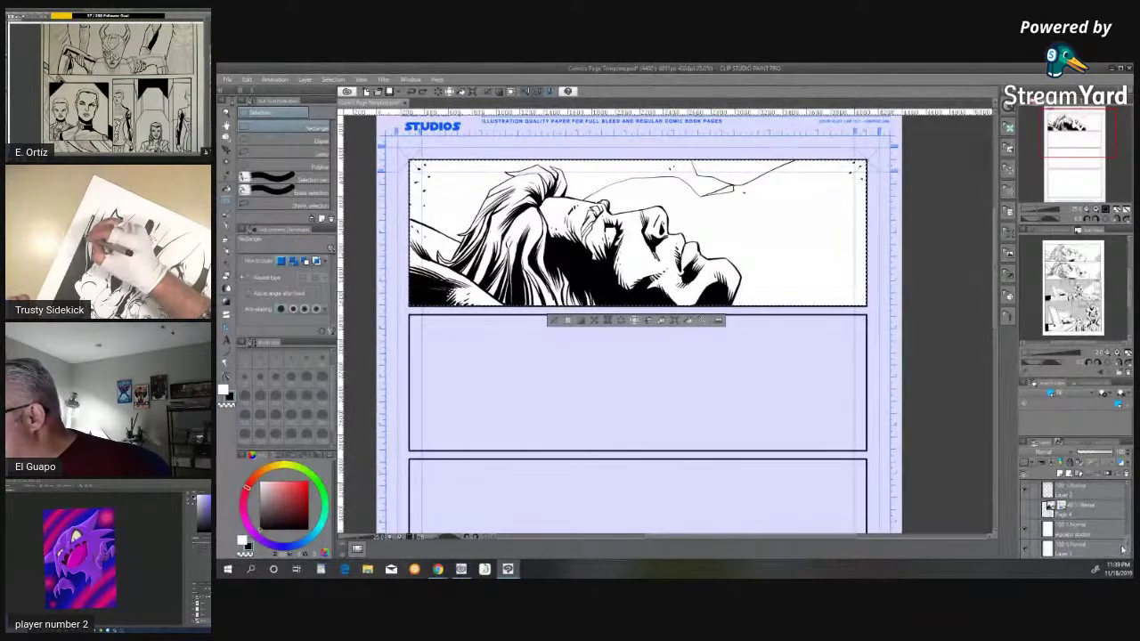
{"action": "left_click_drag", "start_coordinate": [1127, 505], "coordinate": [1130, 493]}
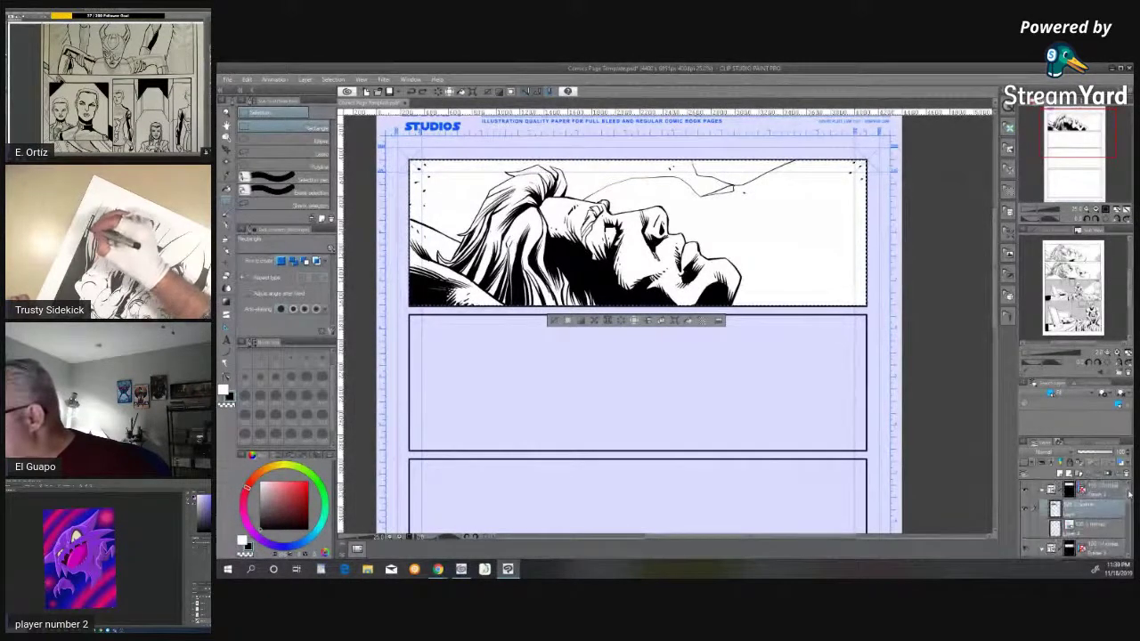
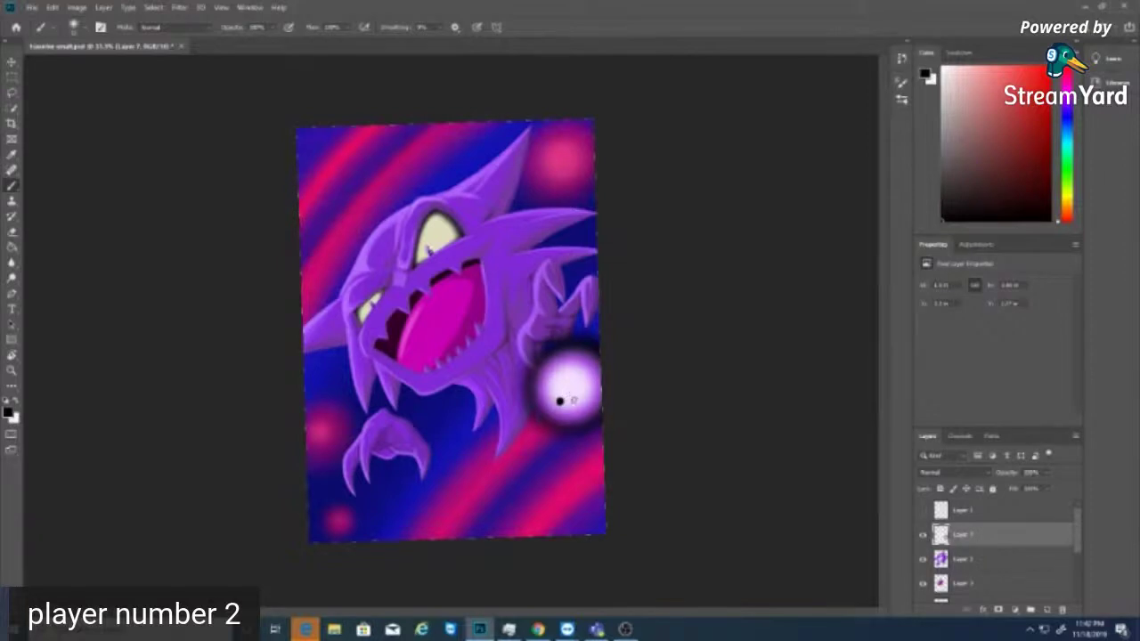
- In Photoshop, paint three more black dots of decreasing size across the lower part of the glowing orb, reducing the brush size
{"action": "right_click", "coordinate": [572, 401]}
{"action": "left_click", "coordinate": [571, 401]}
{"action": "left_click", "coordinate": [77, 27]}
{"action": "left_click_drag", "start_coordinate": [77, 66], "coordinate": [72, 66]}
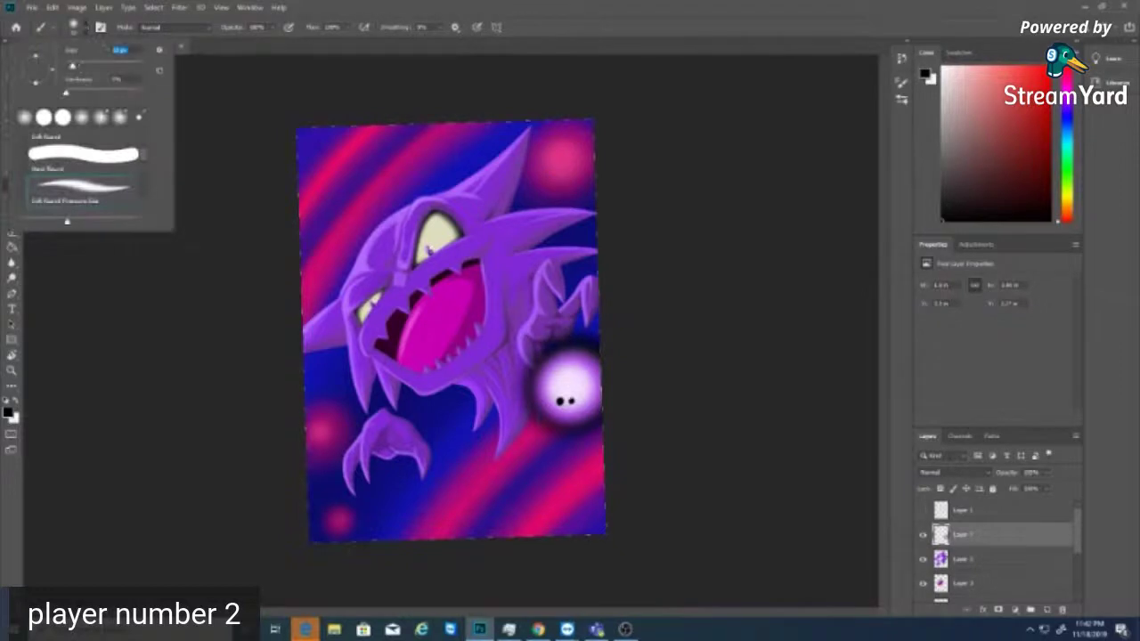
{"action": "key", "text": "Return"}
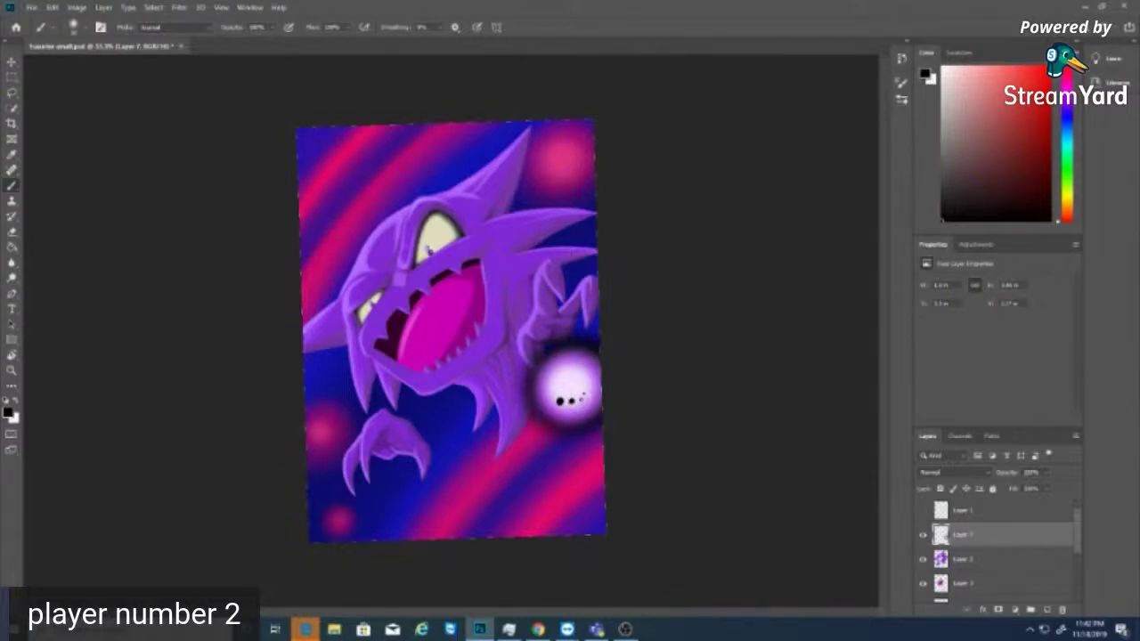
{"action": "left_click", "coordinate": [582, 400]}
{"action": "key", "text": "ctrl+plus"}
{"action": "key", "text": "ctrl+plus"}
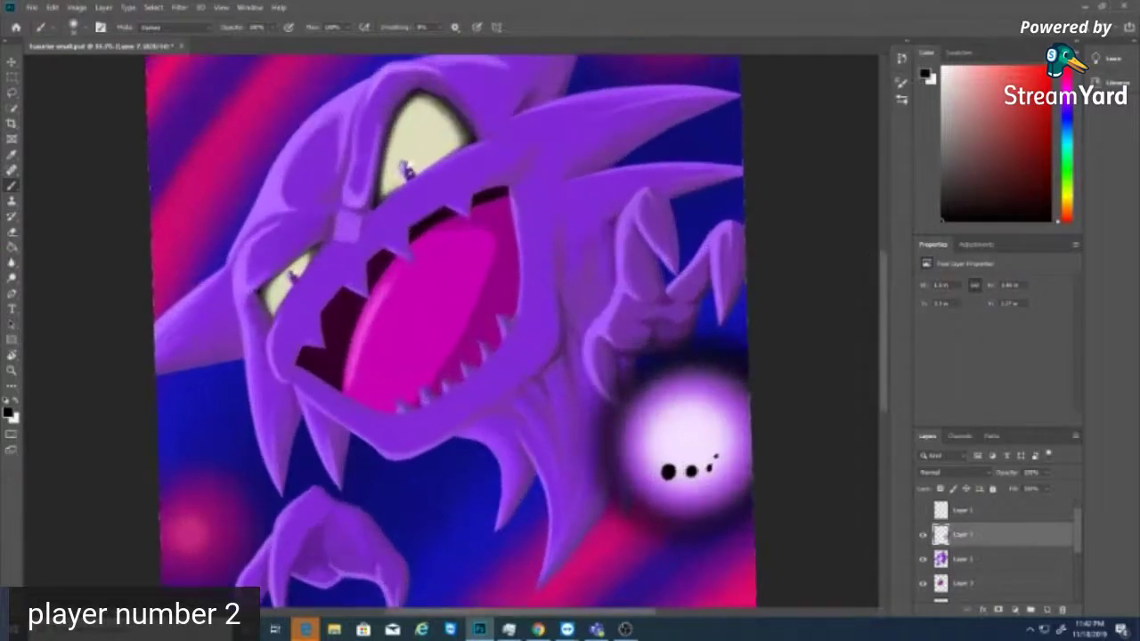
{"action": "left_click_drag", "start_coordinate": [539, 612], "coordinate": [567, 612]}
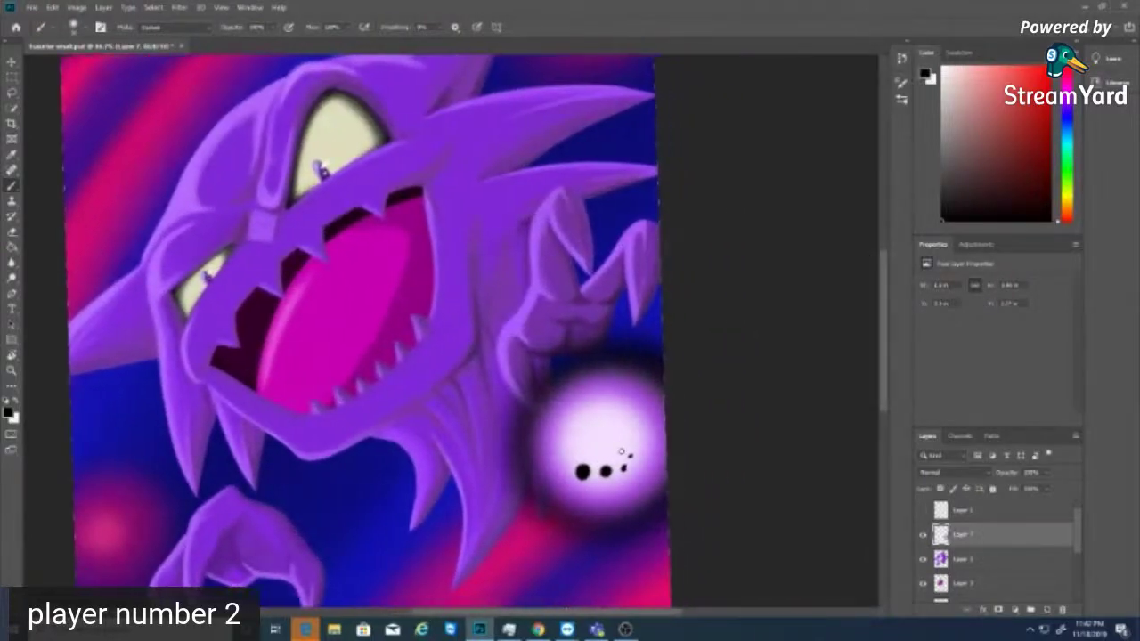
{"action": "left_click", "coordinate": [624, 470]}
{"action": "left_click", "coordinate": [631, 458]}
- On a new layer beneath the orb's layer, paint low-opacity black shading around the orb's outer edge, rotating the canvas as needed
{"action": "key", "text": "x"}
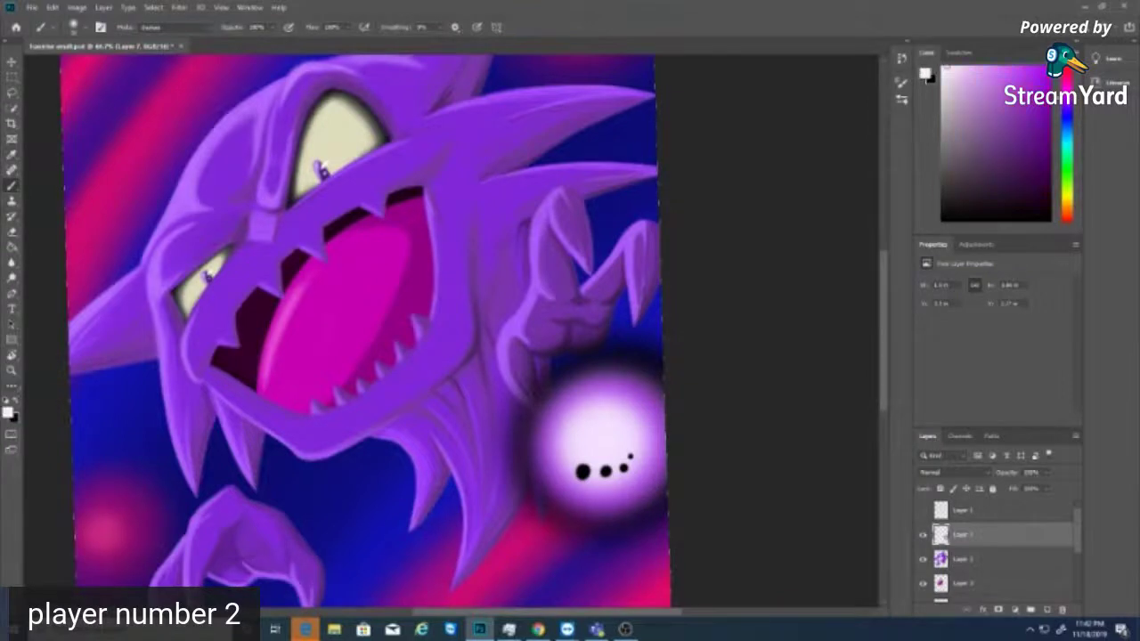
{"action": "key", "text": "x"}
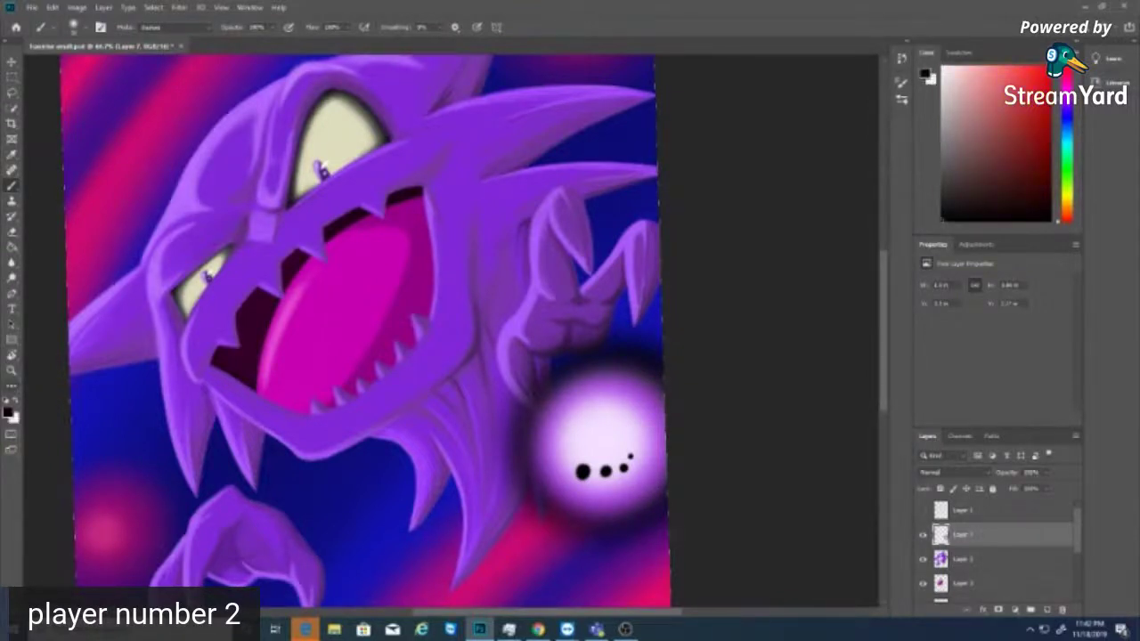
{"action": "left_click", "coordinate": [271, 27]}
{"action": "left_click_drag", "start_coordinate": [273, 41], "coordinate": [232, 41]}
{"action": "left_click", "coordinate": [1033, 561]}
{"action": "left_click", "coordinate": [1046, 609]}
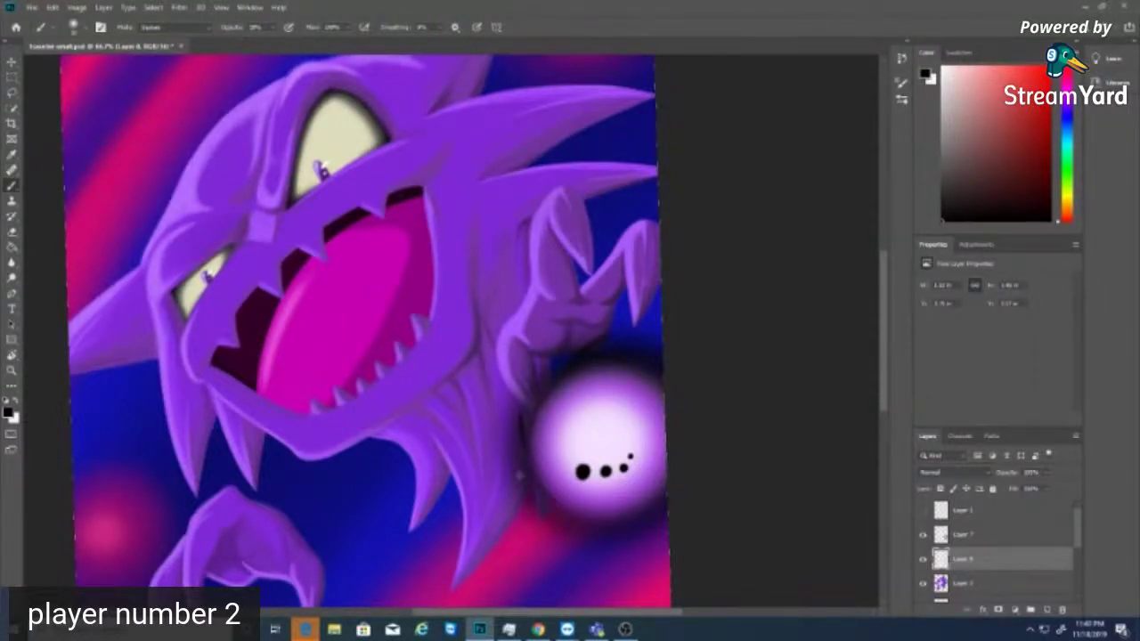
{"action": "key", "text": "r"}
{"action": "left_click_drag", "start_coordinate": [516, 472], "coordinate": [359, 408]}
{"action": "key", "text": "b"}
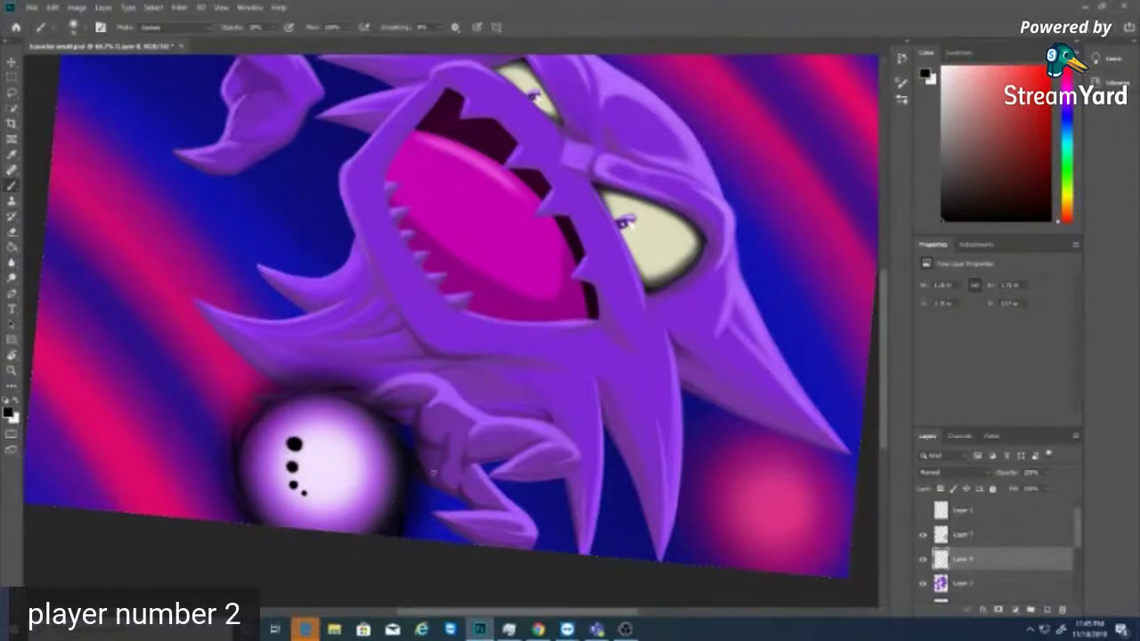
{"action": "key", "text": "r"}
{"action": "left_click_drag", "start_coordinate": [262, 531], "coordinate": [675, 491]}
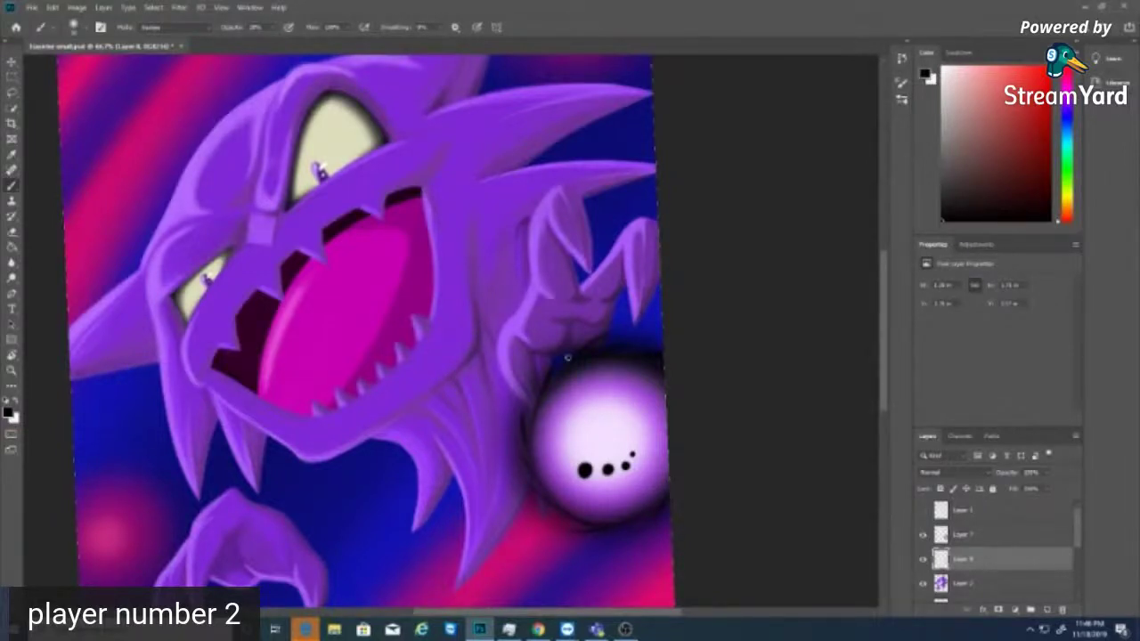
- On the orb's layer, sample the orb's purple, pick a nearby shade, enlarge the brush and paint it around the orb's bright centre
{"action": "left_click", "coordinate": [923, 534]}
{"action": "left_click", "coordinate": [924, 535]}
{"action": "left_click", "coordinate": [988, 536]}
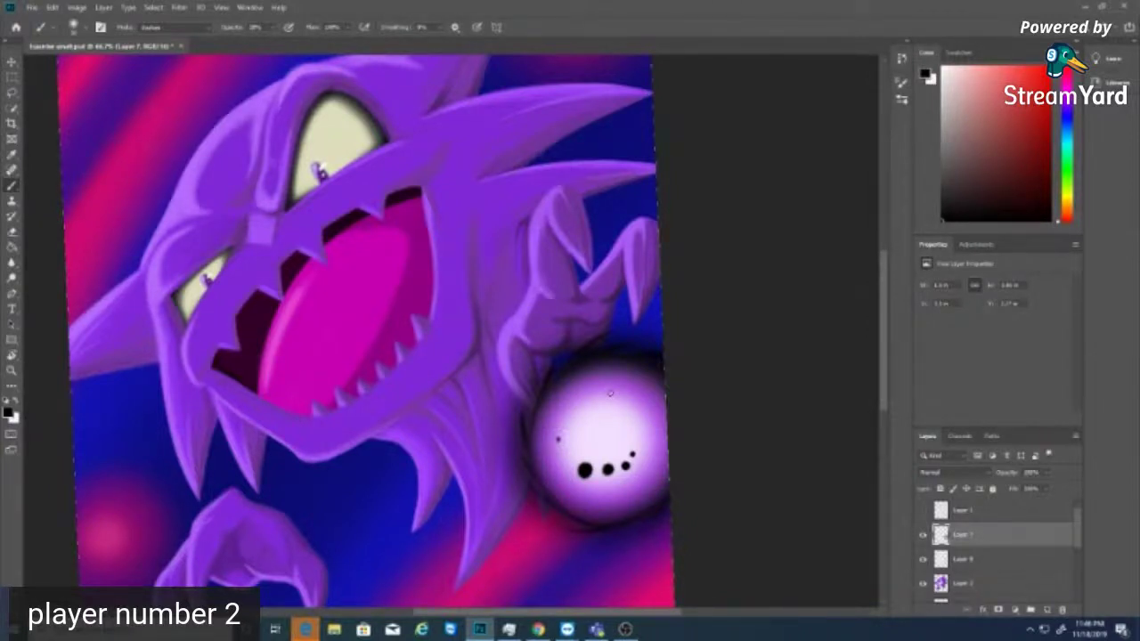
{"action": "left_click", "coordinate": [11, 155]}
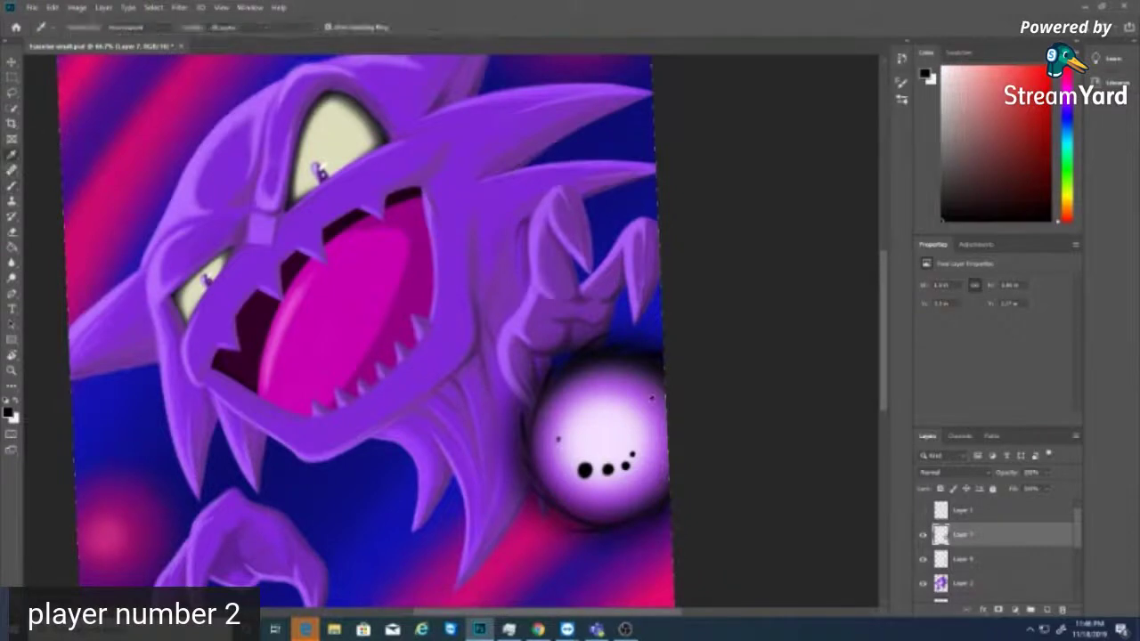
{"action": "left_click", "coordinate": [613, 369]}
{"action": "left_click", "coordinate": [1014, 117]}
{"action": "key", "text": "b"}
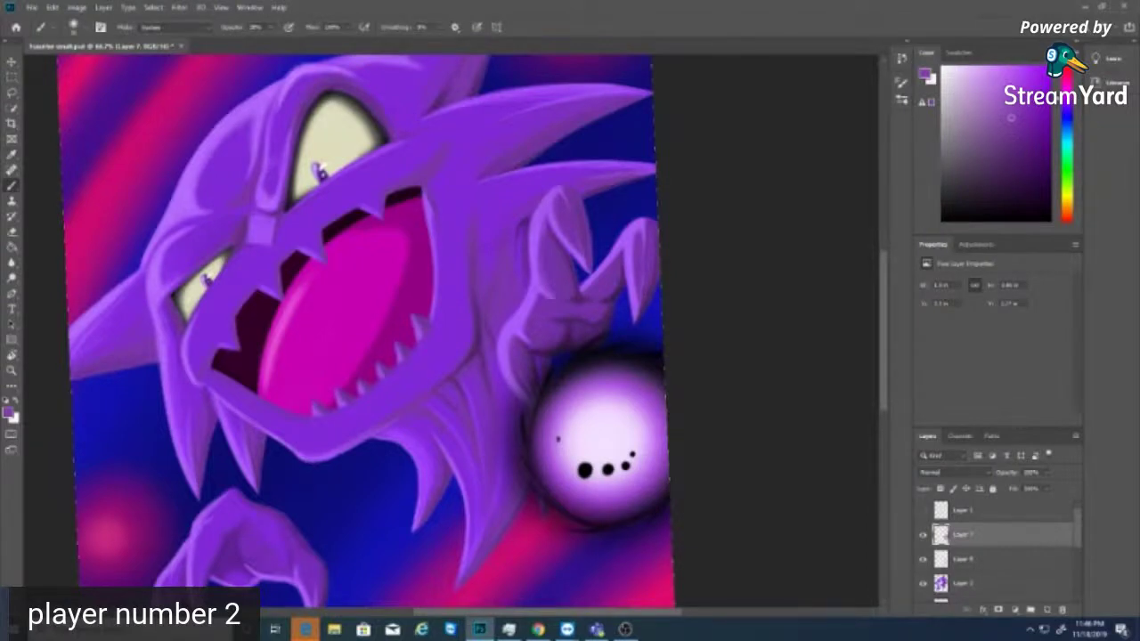
{"action": "left_click", "coordinate": [76, 27]}
{"action": "left_click_drag", "start_coordinate": [72, 66], "coordinate": [100, 66]}
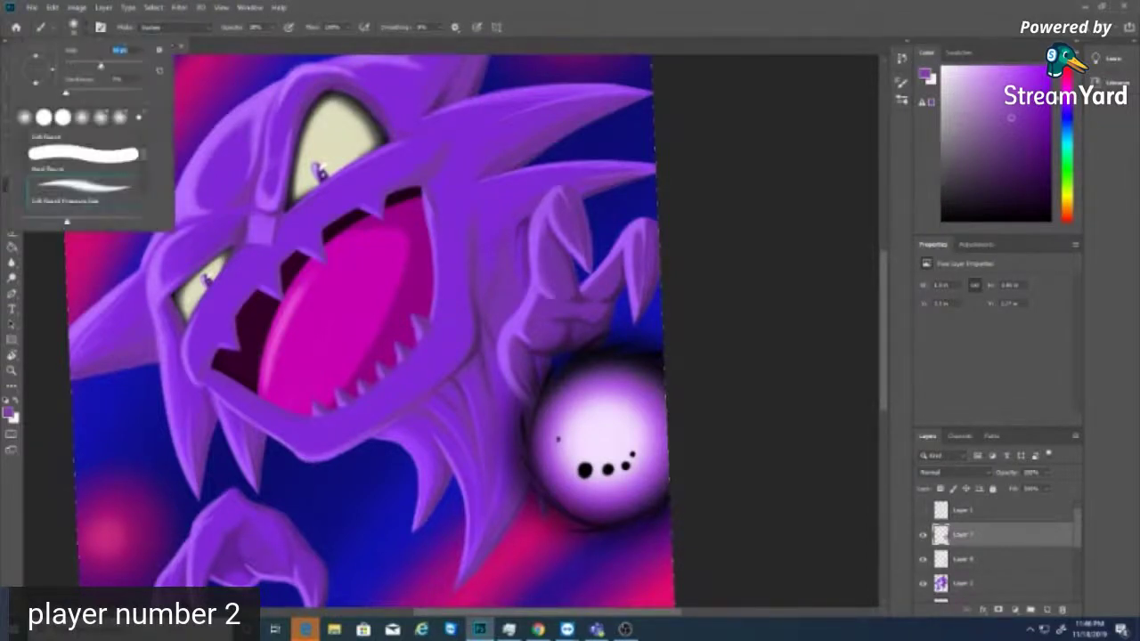
{"action": "key", "text": "Return"}
{"action": "mouse_move", "coordinate": [599, 389]}
{"action": "left_mouse_down"}
{"action": "mouse_move", "coordinate": [558, 435]}
{"action": "mouse_move", "coordinate": [642, 453]}
{"action": "mouse_move", "coordinate": [629, 413]}
{"action": "mouse_move", "coordinate": [575, 408]}
{"action": "mouse_move", "coordinate": [571, 448]}
{"action": "mouse_move", "coordinate": [627, 460]}
{"action": "mouse_move", "coordinate": [633, 415]}
{"action": "mouse_move", "coordinate": [573, 427]}
{"action": "mouse_move", "coordinate": [615, 481]}
{"action": "left_mouse_up"}
- Shade the orb with progressively darker purples, shrinking the white glow at its centre
{"action": "left_click", "coordinate": [1010, 132]}
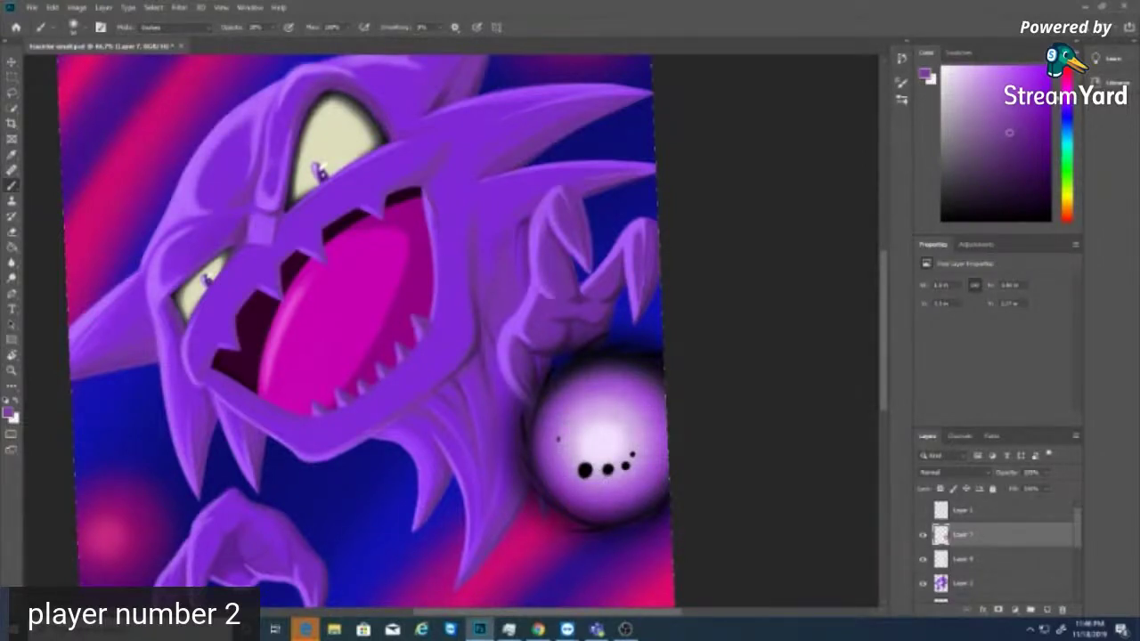
{"action": "mouse_move", "coordinate": [613, 398]}
{"action": "left_mouse_down"}
{"action": "mouse_move", "coordinate": [562, 433]}
{"action": "mouse_move", "coordinate": [627, 474]}
{"action": "mouse_move", "coordinate": [606, 400]}
{"action": "mouse_move", "coordinate": [595, 403]}
{"action": "left_mouse_up"}
{"action": "mouse_move", "coordinate": [568, 450]}
{"action": "left_mouse_down"}
{"action": "mouse_move", "coordinate": [590, 408]}
{"action": "mouse_move", "coordinate": [627, 392]}
{"action": "mouse_move", "coordinate": [562, 424]}
{"action": "mouse_move", "coordinate": [613, 481]}
{"action": "mouse_move", "coordinate": [643, 427]}
{"action": "mouse_move", "coordinate": [590, 398]}
{"action": "left_mouse_up"}
{"action": "left_click", "coordinate": [1011, 148]}
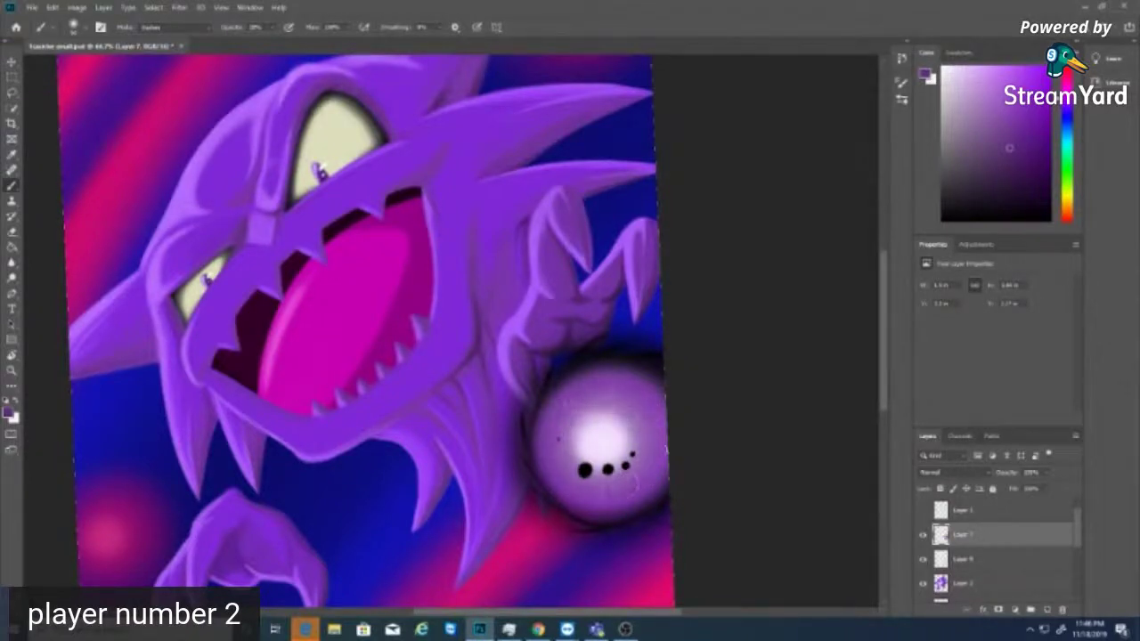
{"action": "left_click", "coordinate": [1011, 165]}
{"action": "mouse_move", "coordinate": [595, 394]}
{"action": "left_mouse_down"}
{"action": "mouse_move", "coordinate": [639, 414]}
{"action": "mouse_move", "coordinate": [616, 472]}
{"action": "mouse_move", "coordinate": [569, 435]}
{"action": "mouse_move", "coordinate": [606, 403]}
{"action": "mouse_move", "coordinate": [602, 465]}
{"action": "mouse_move", "coordinate": [595, 406]}
{"action": "mouse_move", "coordinate": [630, 435]}
{"action": "mouse_move", "coordinate": [582, 424]}
{"action": "left_mouse_up"}
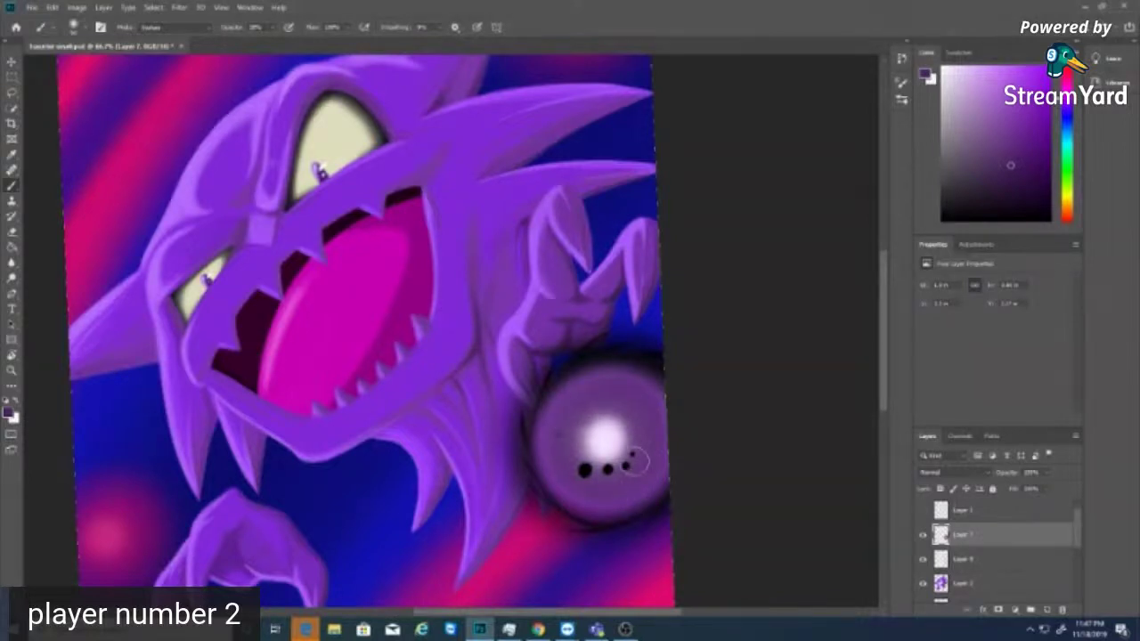
- Save the painting, and hide and show the orb's layer to check it
{"action": "left_click", "coordinate": [31, 7]}
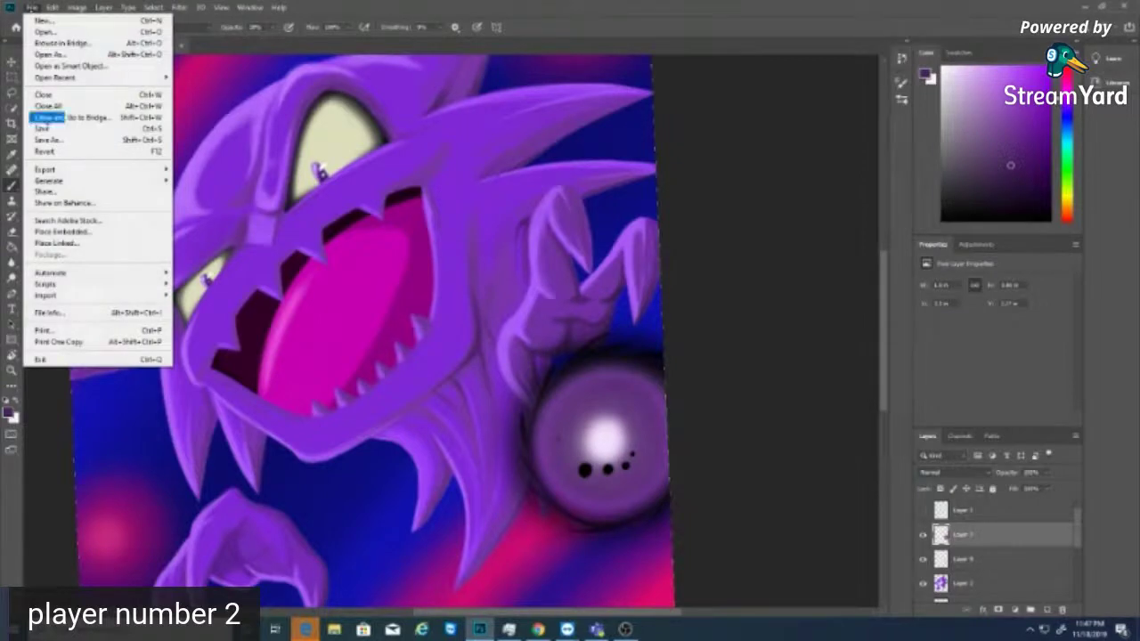
{"action": "left_click", "coordinate": [56, 128]}
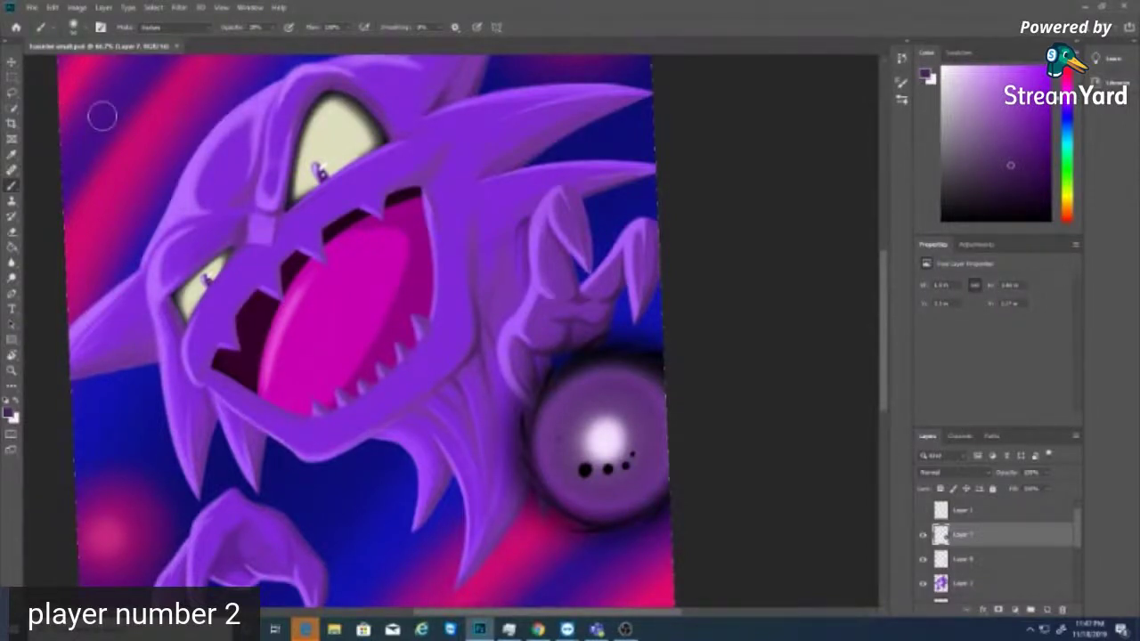
{"action": "left_click", "coordinate": [925, 535]}
{"action": "left_click", "coordinate": [924, 535]}
- Set the painting colour to a near-white purple and compare the picture with the orb's layer hidden and shown
{"action": "left_click", "coordinate": [968, 68]}
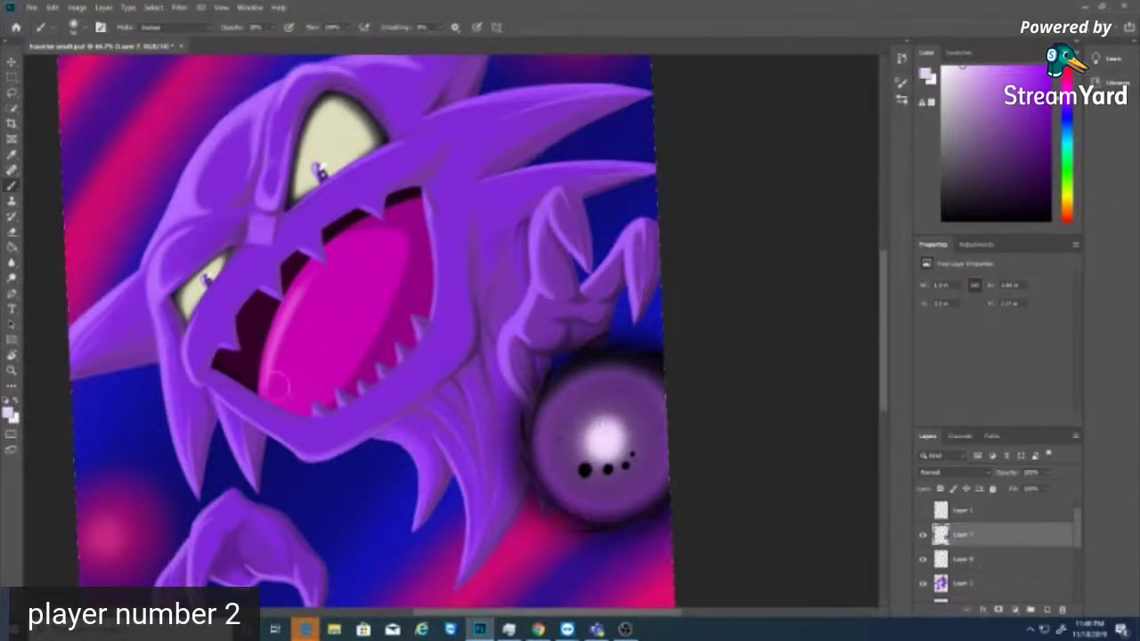
{"action": "left_click", "coordinate": [15, 400]}
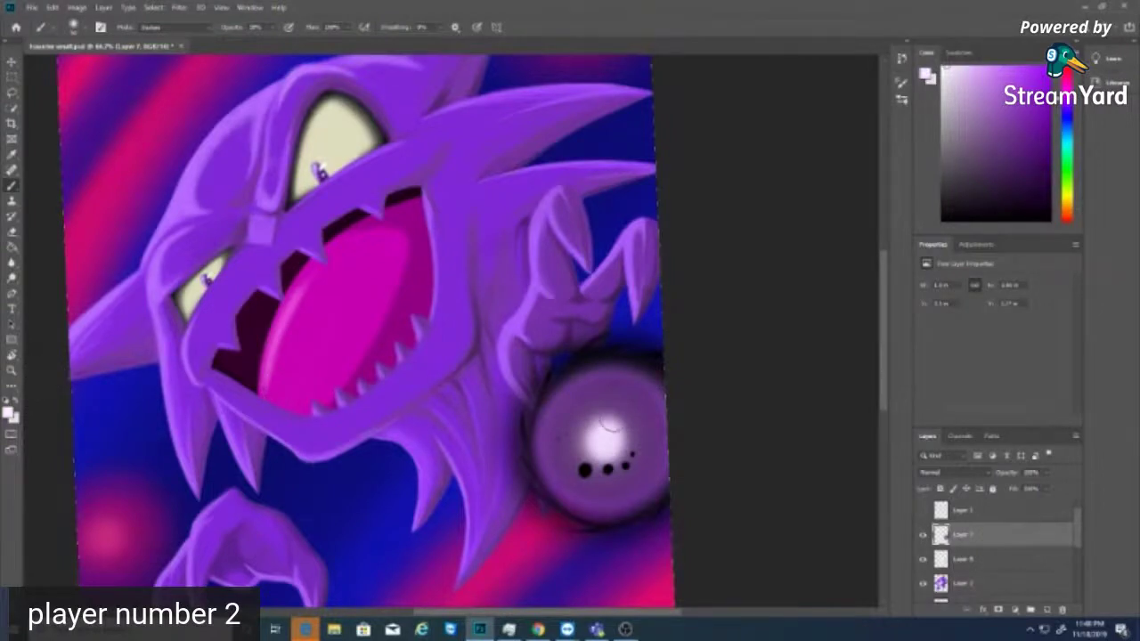
{"action": "left_click", "coordinate": [923, 534]}
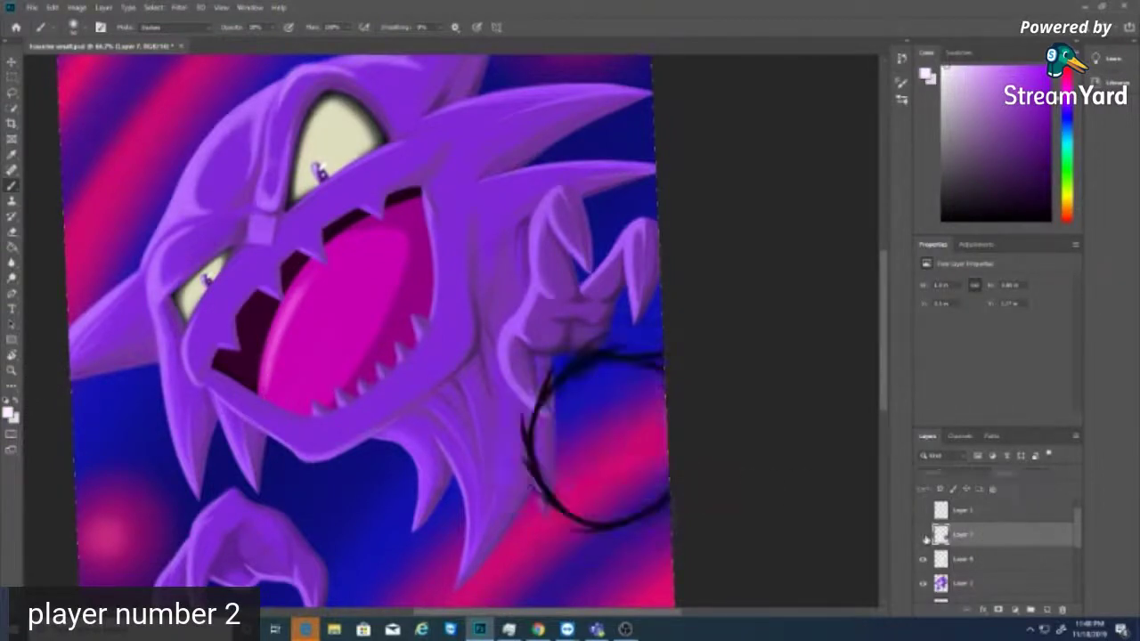
{"action": "left_click", "coordinate": [924, 534]}
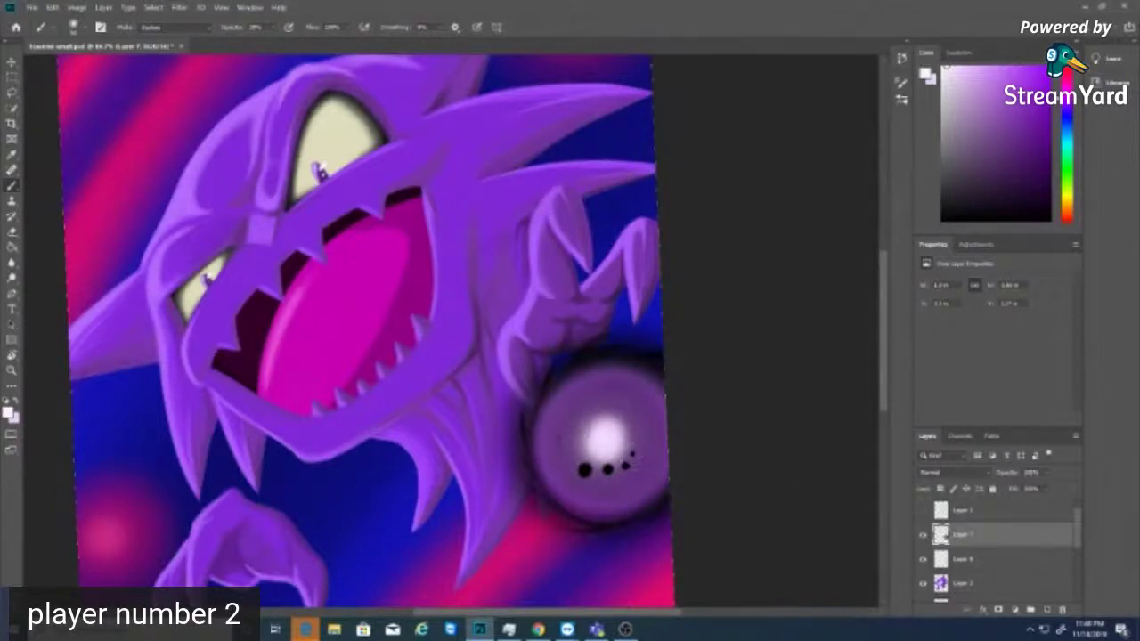
- Try erasing across the interior of the orb, and remove the erasure from the history
{"action": "left_click", "coordinate": [12, 231]}
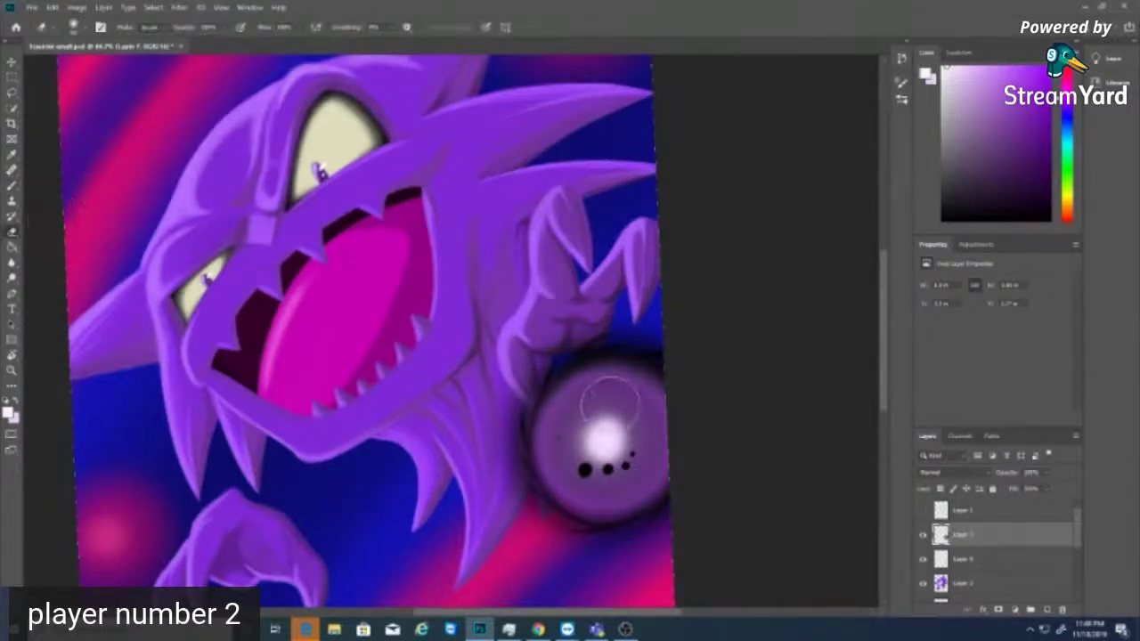
{"action": "mouse_move", "coordinate": [611, 405]}
{"action": "left_mouse_down"}
{"action": "mouse_move", "coordinate": [569, 447]}
{"action": "mouse_move", "coordinate": [606, 471]}
{"action": "left_mouse_up"}
{"action": "left_click", "coordinate": [901, 58]}
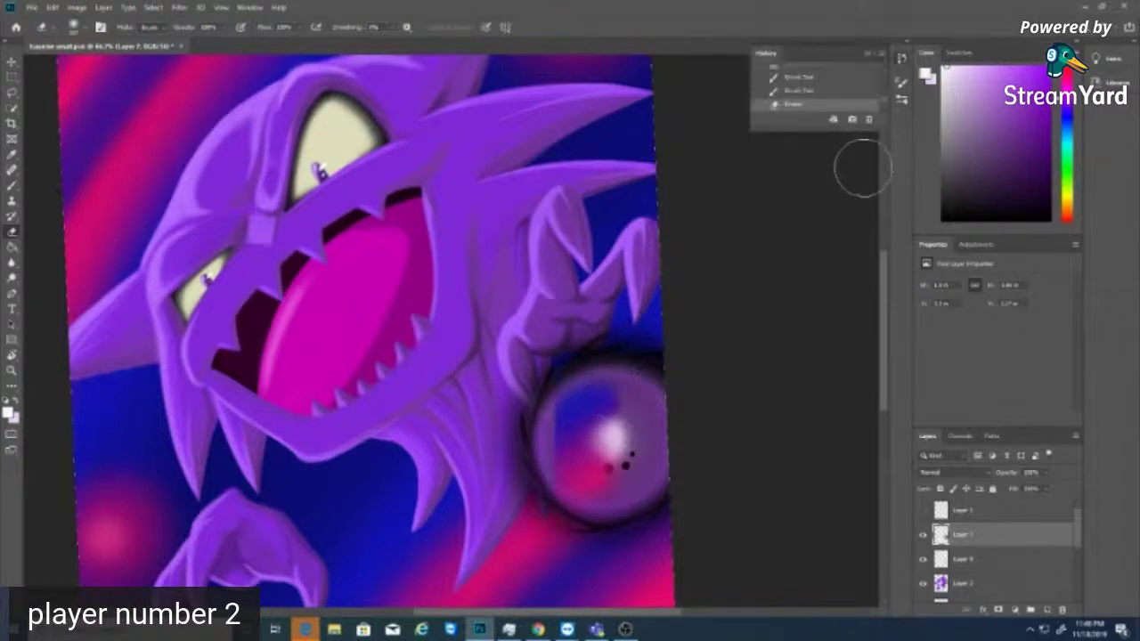
{"action": "left_click", "coordinate": [868, 118]}
{"action": "left_click", "coordinate": [515, 233]}
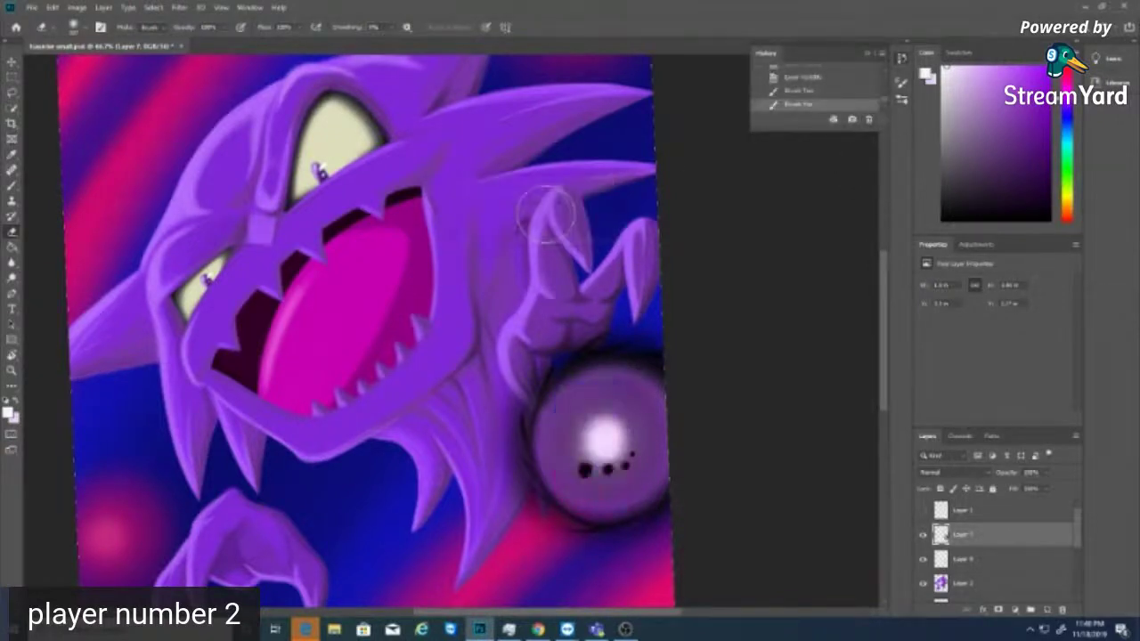
- Return to the Brush tool and toggle the visibility of the sketch, shading and orb layers to check what each contains
{"action": "key", "text": "b"}
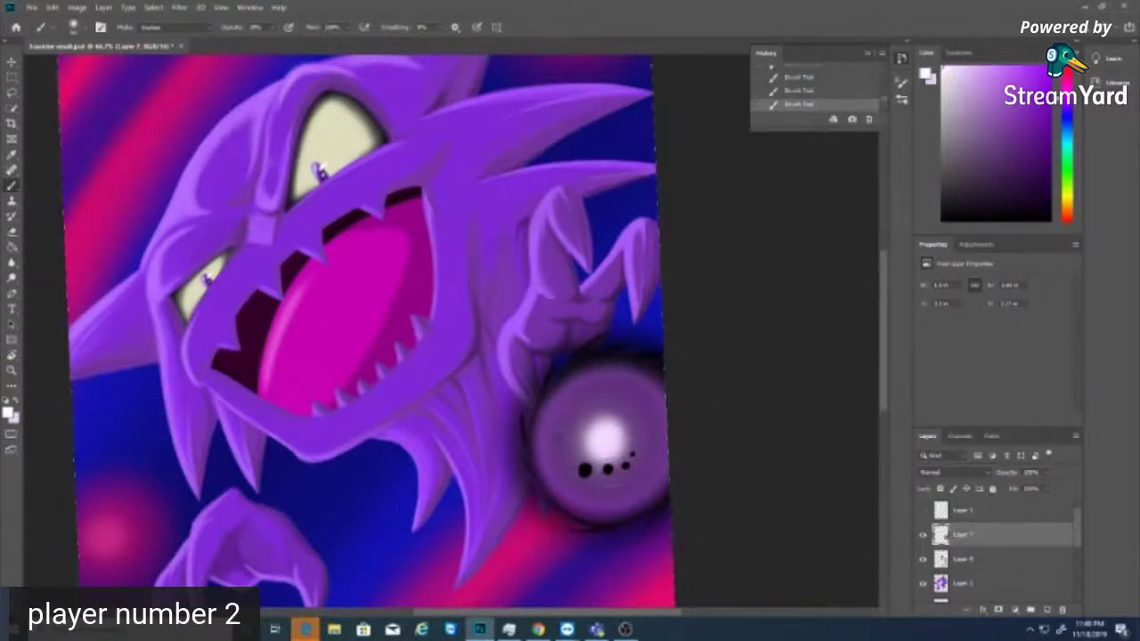
{"action": "left_click", "coordinate": [922, 511]}
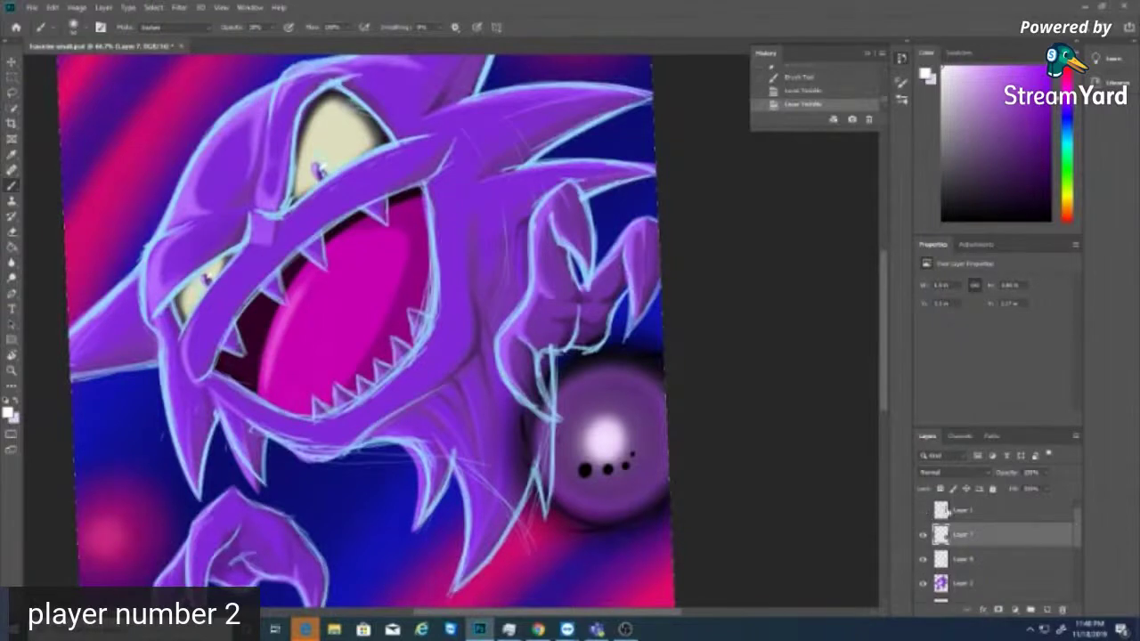
{"action": "left_click", "coordinate": [923, 511]}
{"action": "left_click", "coordinate": [923, 560]}
{"action": "left_click", "coordinate": [923, 559]}
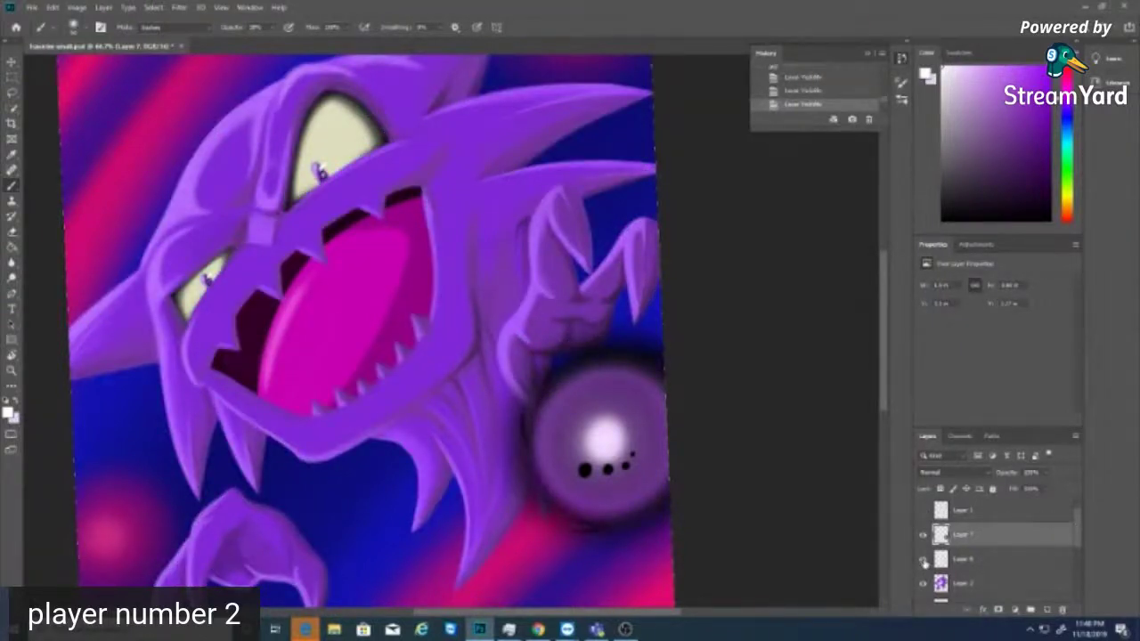
{"action": "left_click", "coordinate": [924, 535]}
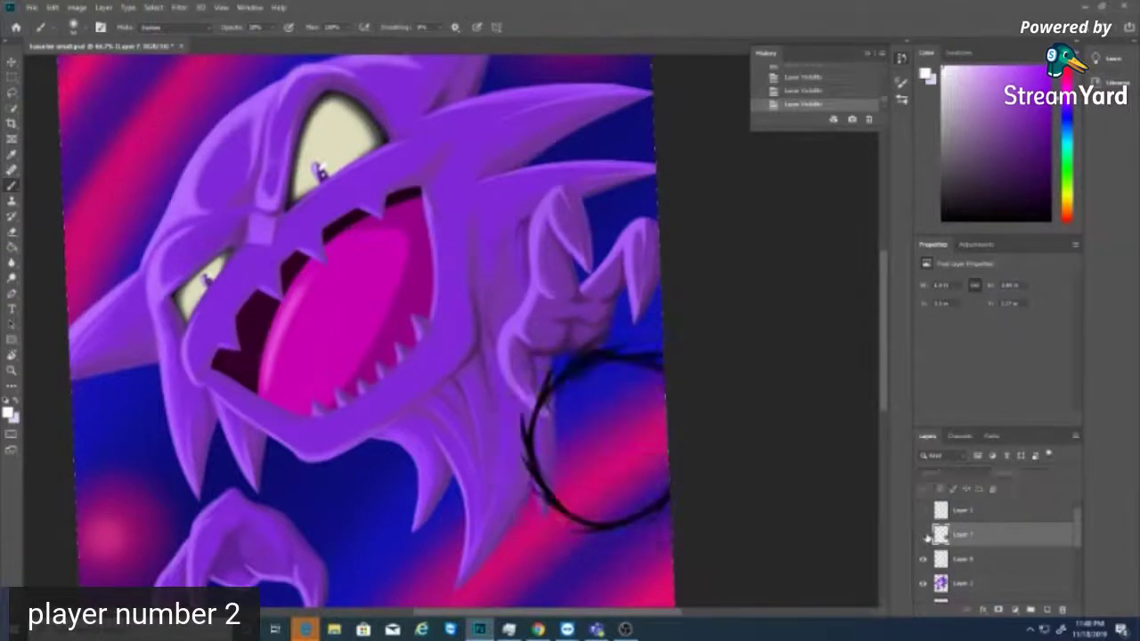
{"action": "left_click", "coordinate": [923, 535]}
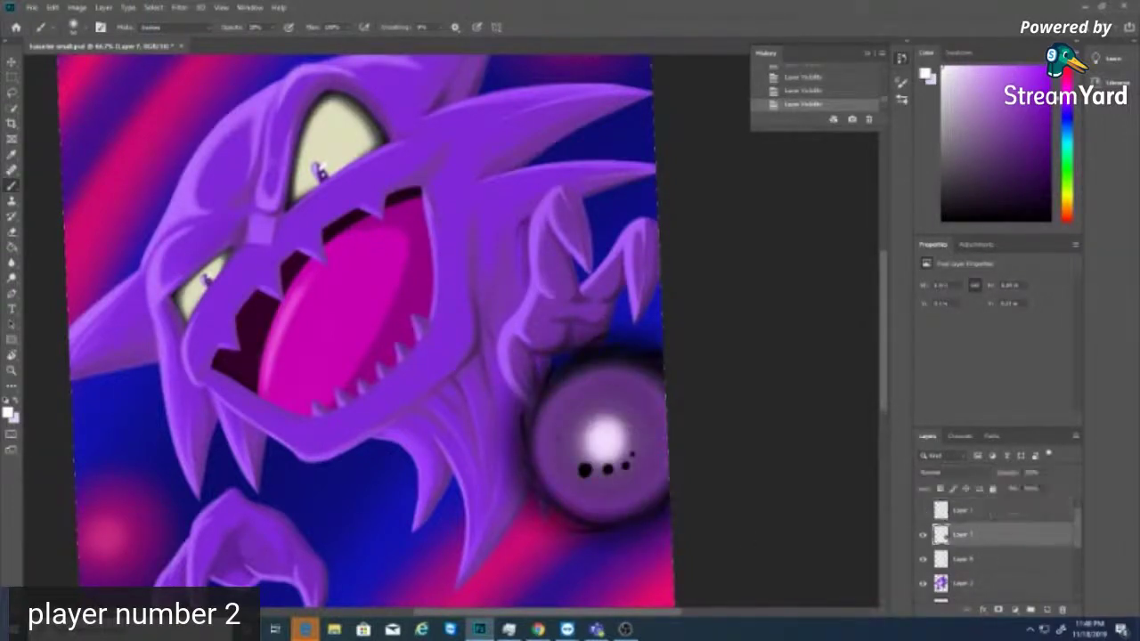
{"action": "left_click", "coordinate": [604, 468]}
{"action": "left_click", "coordinate": [1067, 119]}
{"action": "left_click", "coordinate": [608, 471]}
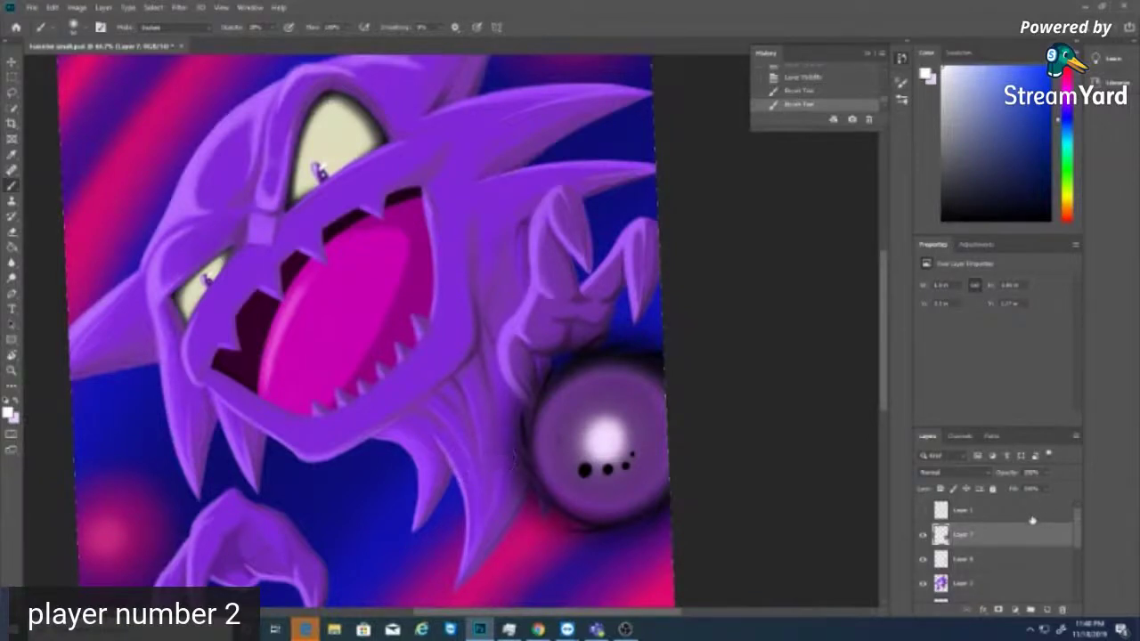
{"action": "key", "text": "alt+s"}
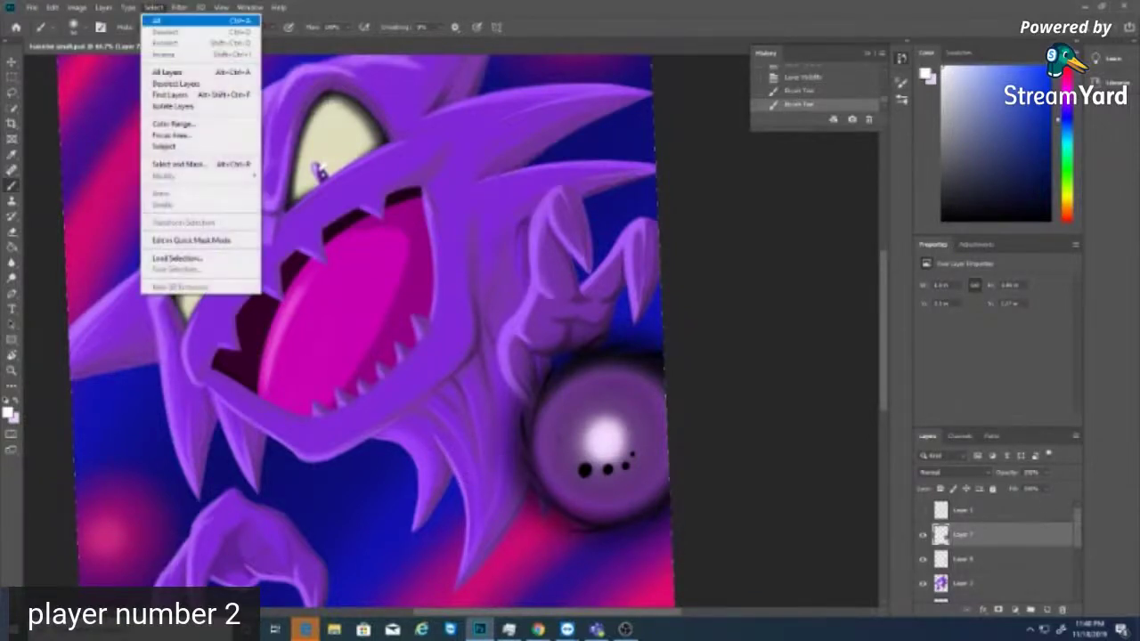
- Add a new layer above the orb's layer and paint a larger soft white glow over the orb's centre
{"action": "left_click", "coordinate": [940, 560]}
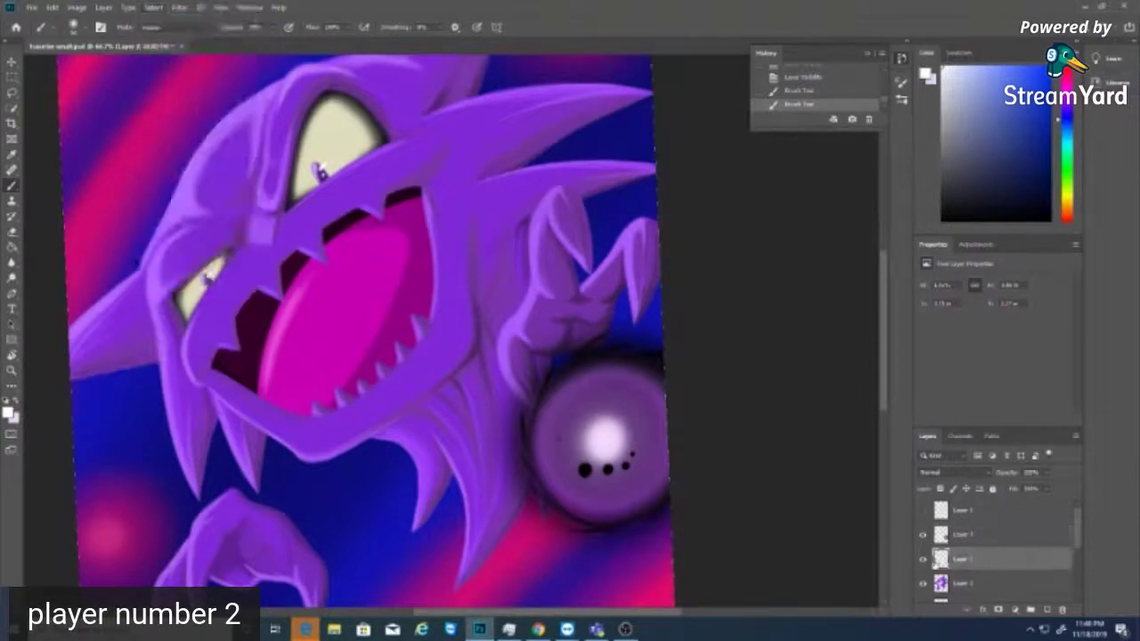
{"action": "left_click_drag", "start_coordinate": [1007, 539], "coordinate": [1048, 614]}
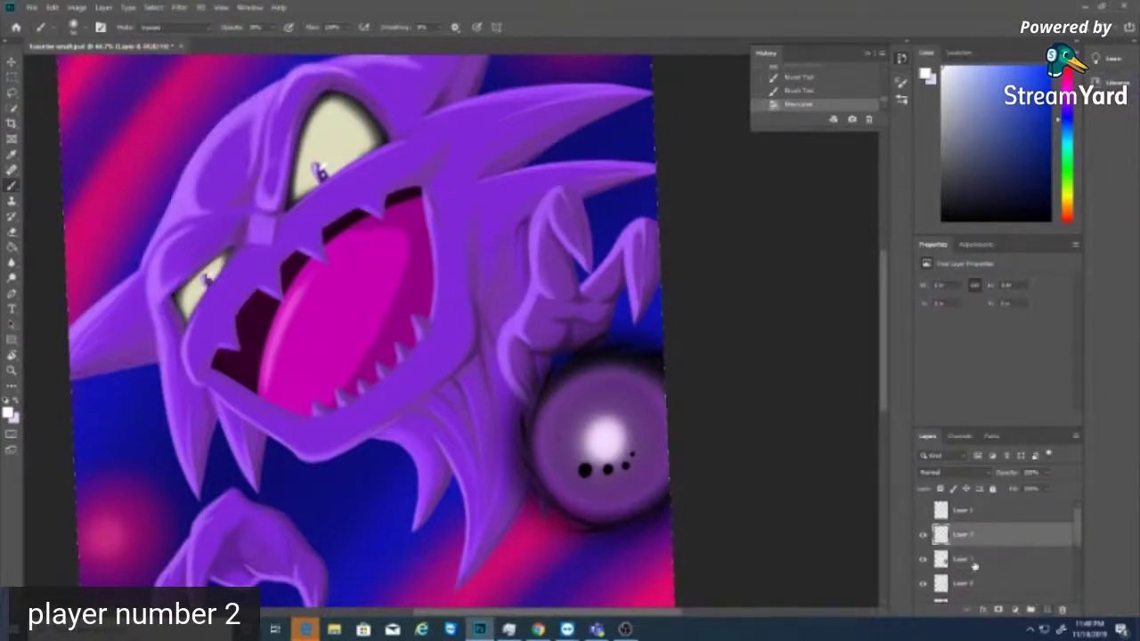
{"action": "mouse_move", "coordinate": [1074, 537]}
{"action": "left_mouse_down"}
{"action": "mouse_move", "coordinate": [1075, 572]}
{"action": "mouse_move", "coordinate": [1075, 533]}
{"action": "left_mouse_up"}
{"action": "mouse_move", "coordinate": [593, 409]}
{"action": "left_mouse_down"}
{"action": "mouse_move", "coordinate": [628, 463]}
{"action": "mouse_move", "coordinate": [622, 478]}
{"action": "mouse_move", "coordinate": [630, 446]}
{"action": "mouse_move", "coordinate": [583, 417]}
{"action": "mouse_move", "coordinate": [585, 453]}
{"action": "mouse_move", "coordinate": [624, 430]}
{"action": "mouse_move", "coordinate": [587, 448]}
{"action": "mouse_move", "coordinate": [620, 429]}
{"action": "mouse_move", "coordinate": [603, 454]}
{"action": "mouse_move", "coordinate": [618, 438]}
{"action": "mouse_move", "coordinate": [597, 424]}
{"action": "mouse_move", "coordinate": [626, 444]}
{"action": "mouse_move", "coordinate": [589, 461]}
{"action": "mouse_move", "coordinate": [633, 444]}
{"action": "mouse_move", "coordinate": [622, 418]}
{"action": "mouse_move", "coordinate": [582, 430]}
{"action": "mouse_move", "coordinate": [633, 423]}
{"action": "mouse_move", "coordinate": [582, 455]}
{"action": "mouse_move", "coordinate": [613, 441]}
{"action": "left_mouse_up"}
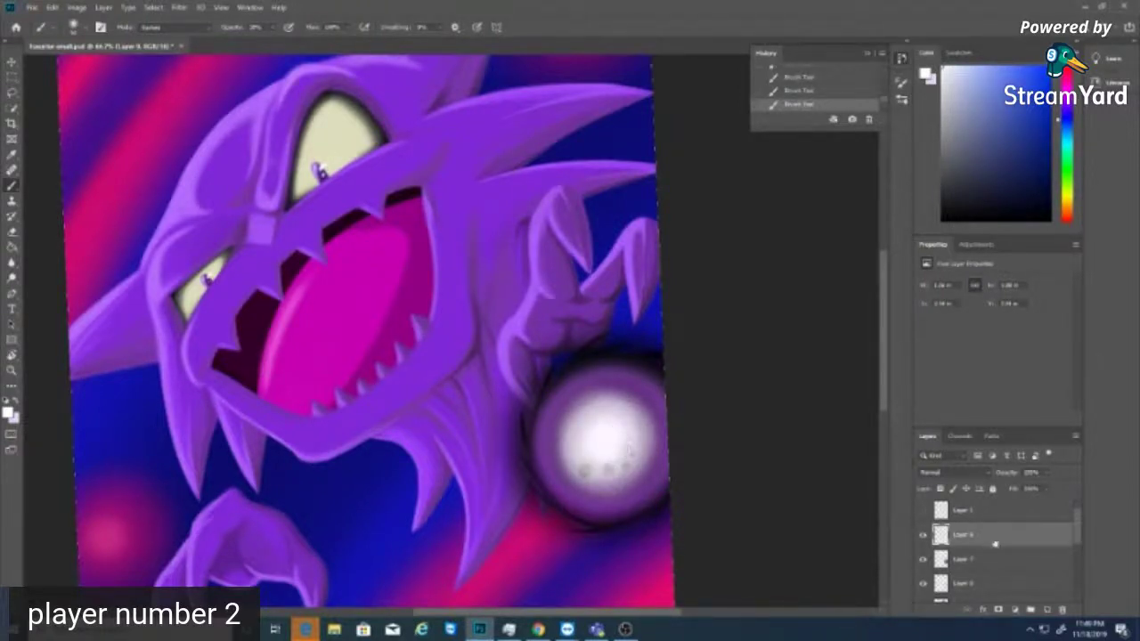
- On the glow's layer, reset the painting colour to black, shrink the brush and repaint the largest dot at the glow's lower edge
{"action": "left_click", "coordinate": [1001, 563]}
{"action": "left_click", "coordinate": [998, 536]}
{"action": "key", "text": "x"}
{"action": "key", "text": "d"}
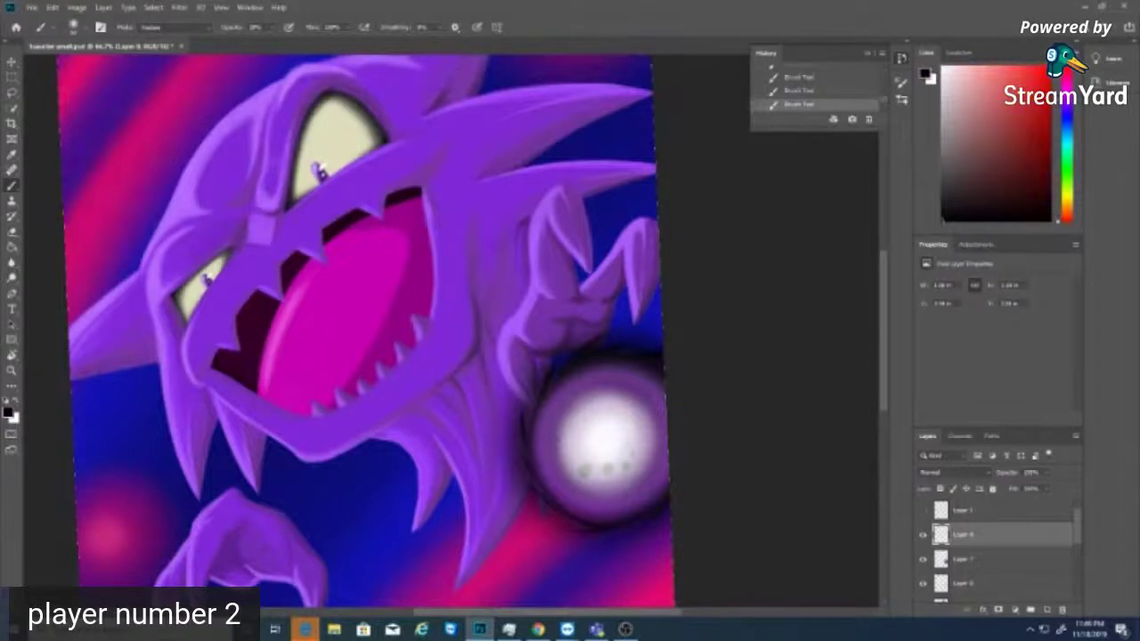
{"action": "left_click", "coordinate": [77, 27]}
{"action": "left_click_drag", "start_coordinate": [100, 67], "coordinate": [71, 67]}
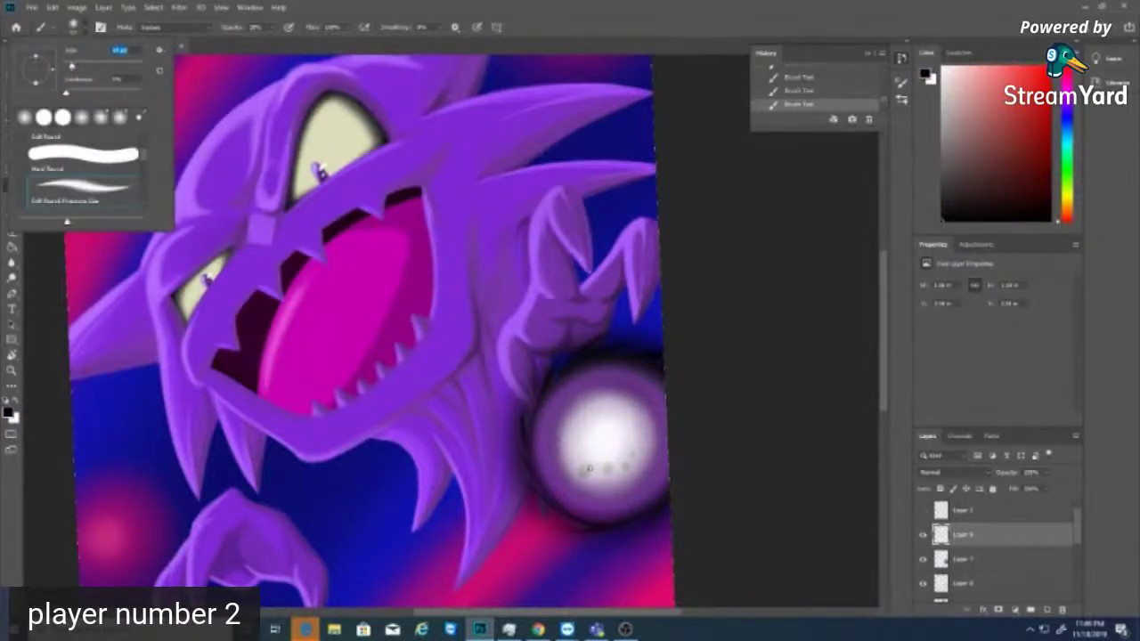
{"action": "left_click", "coordinate": [589, 469]}
{"action": "left_click", "coordinate": [584, 470]}
{"action": "left_click_drag", "start_coordinate": [585, 469], "coordinate": [586, 471]}
- Repaint the remaining smaller dots in black along the lower edge of the white glow
{"action": "left_click", "coordinate": [598, 468]}
{"action": "left_click", "coordinate": [609, 465]}
{"action": "left_click", "coordinate": [610, 469]}
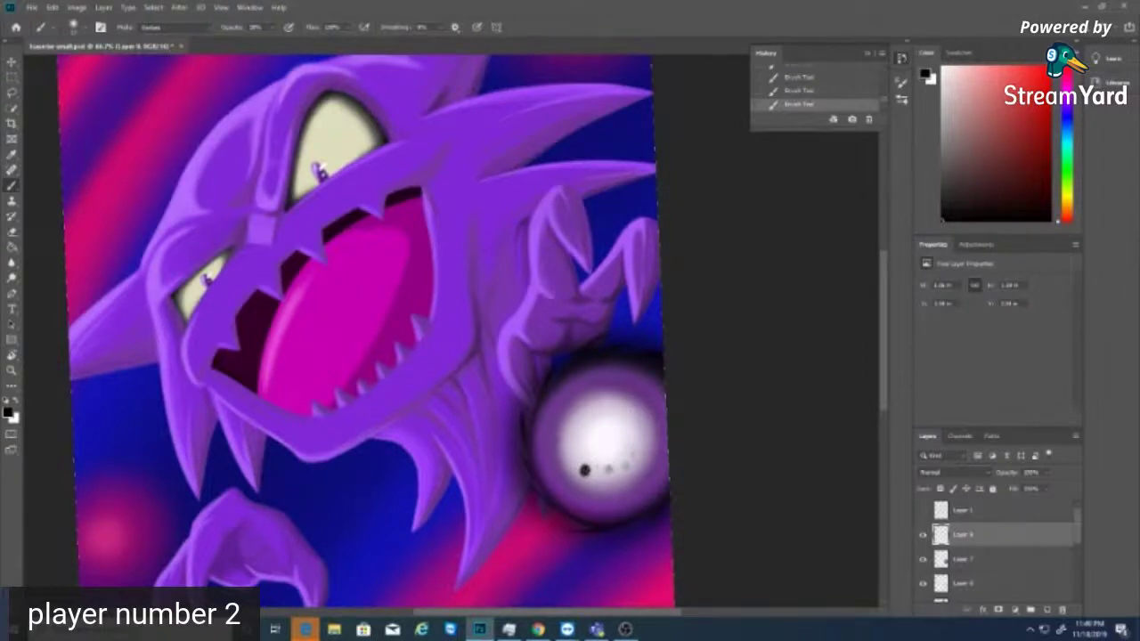
{"action": "left_click", "coordinate": [609, 468]}
{"action": "left_click", "coordinate": [610, 469]}
{"action": "left_click", "coordinate": [631, 461]}
{"action": "left_click", "coordinate": [627, 467]}
- On the orb's layer, dab small black specks on the purple area around the glow, and save the painting
{"action": "left_click", "coordinate": [991, 559]}
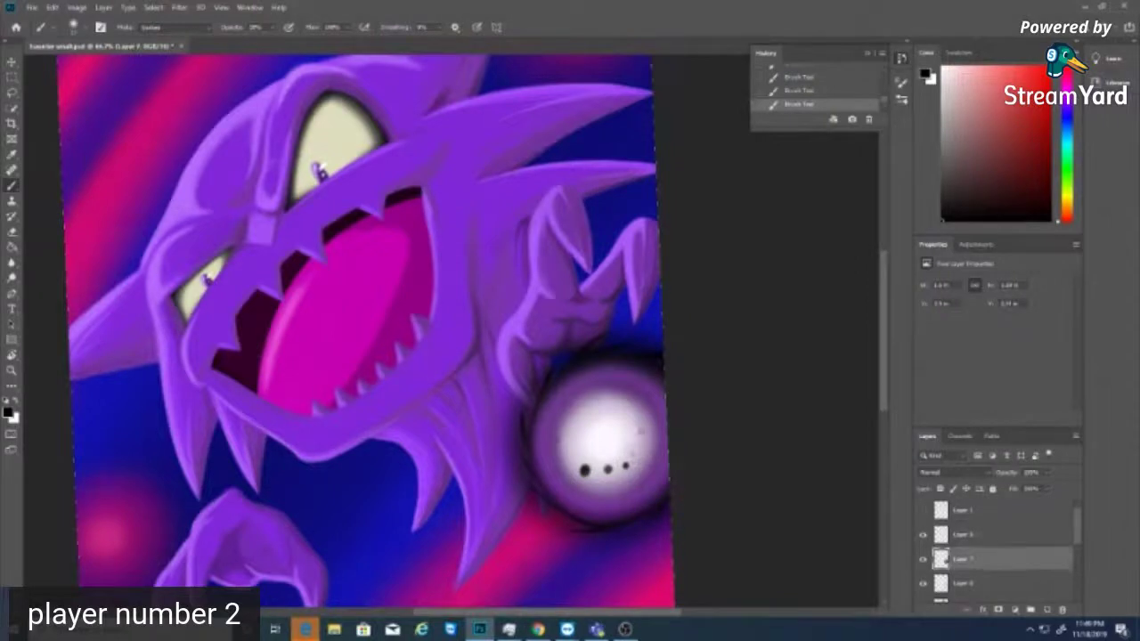
{"action": "left_click", "coordinate": [642, 431]}
{"action": "left_click", "coordinate": [32, 7]}
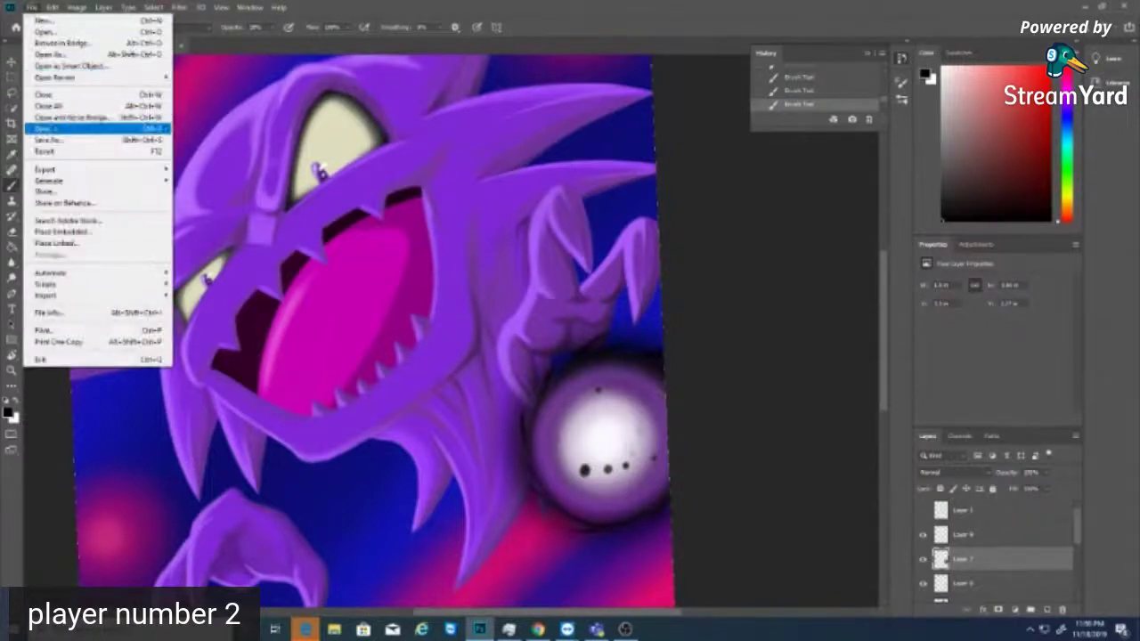
{"action": "left_click", "coordinate": [52, 126]}
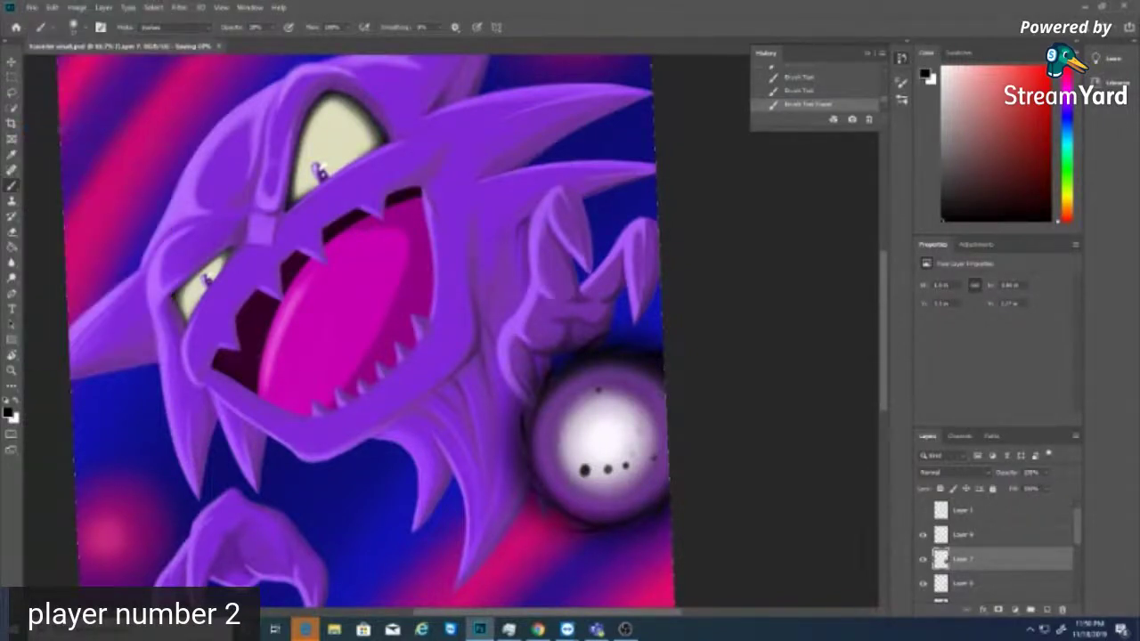
- Zoom out to the whole painting and rotate the canvas view back to upright
{"action": "key", "text": "ctrl+minus"}
{"action": "key", "text": "ctrl+minus"}
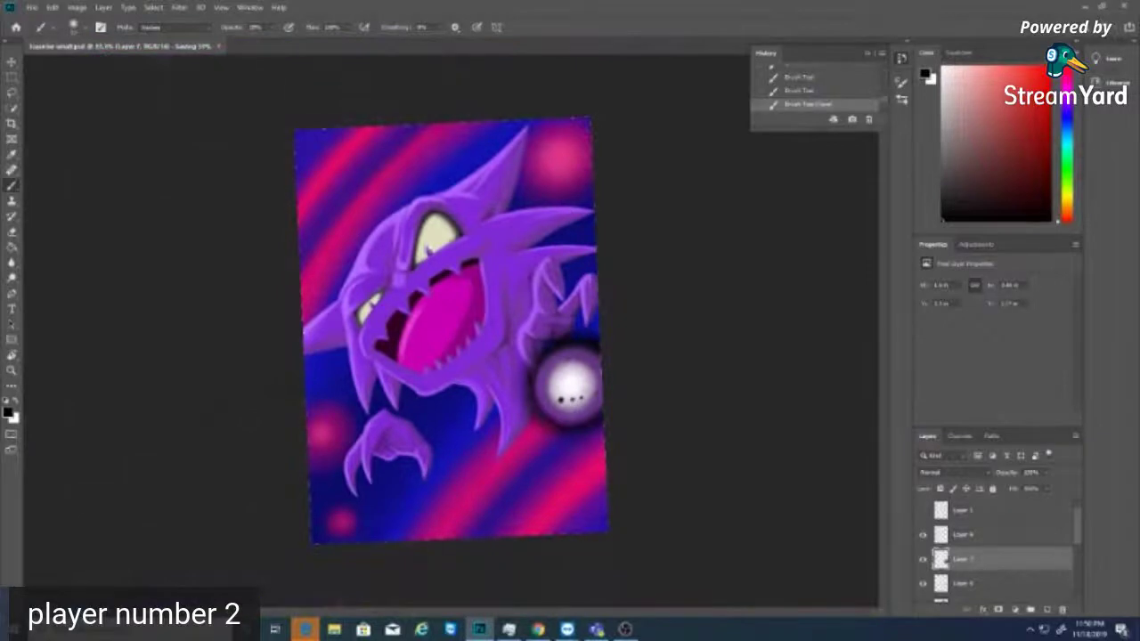
{"action": "key", "text": "r"}
{"action": "mouse_move", "coordinate": [535, 417]}
{"action": "left_mouse_down"}
{"action": "mouse_move", "coordinate": [522, 446]}
{"action": "mouse_move", "coordinate": [540, 435]}
{"action": "left_mouse_up"}
{"action": "key", "text": "b"}
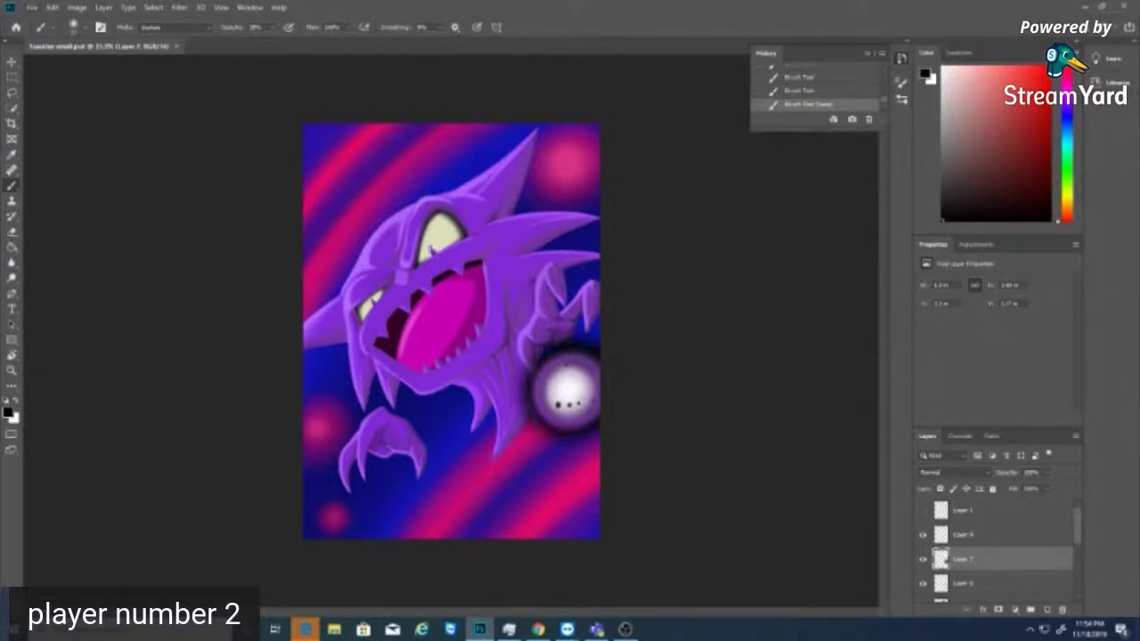
- Open the mimikyu PSD file from the Pictures folder
{"action": "left_click", "coordinate": [32, 8]}
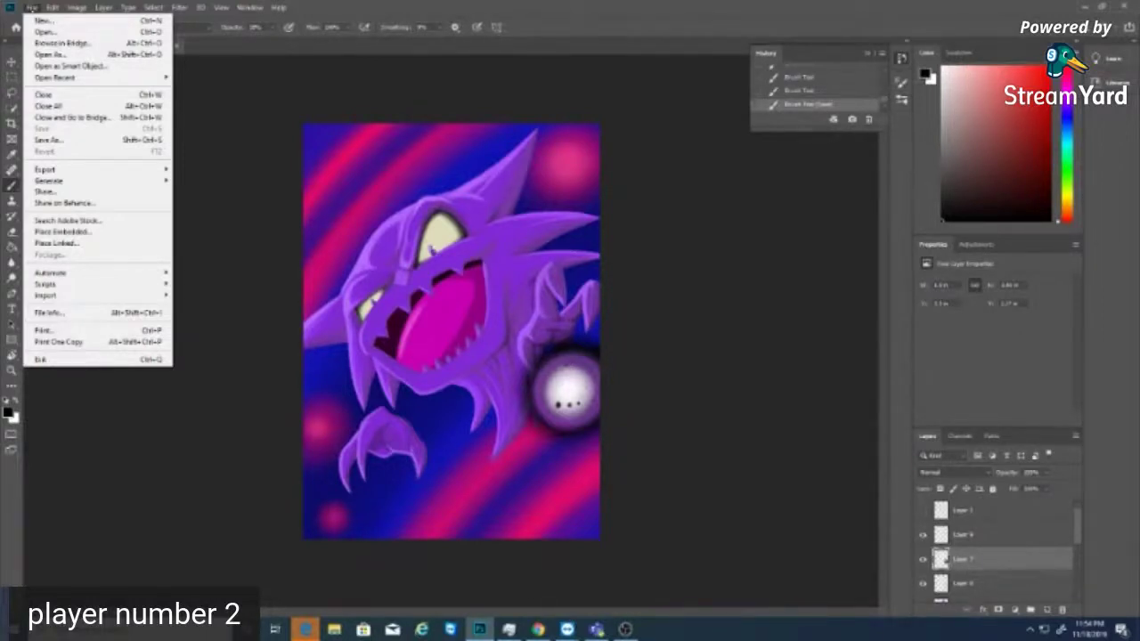
{"action": "left_click", "coordinate": [44, 32]}
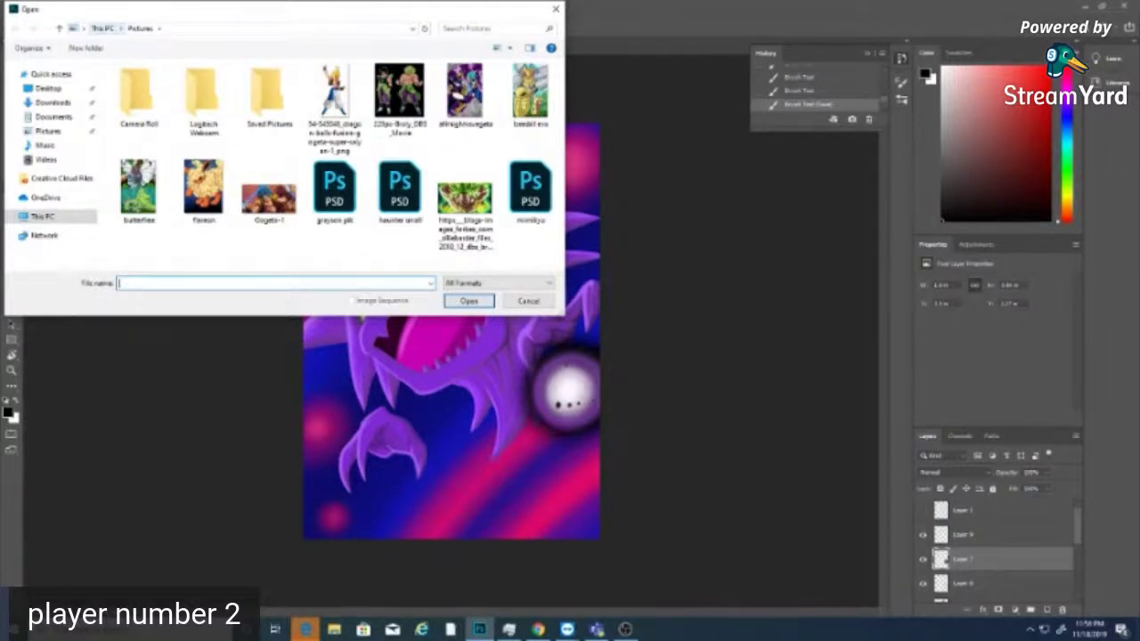
{"action": "double_click", "coordinate": [531, 193]}
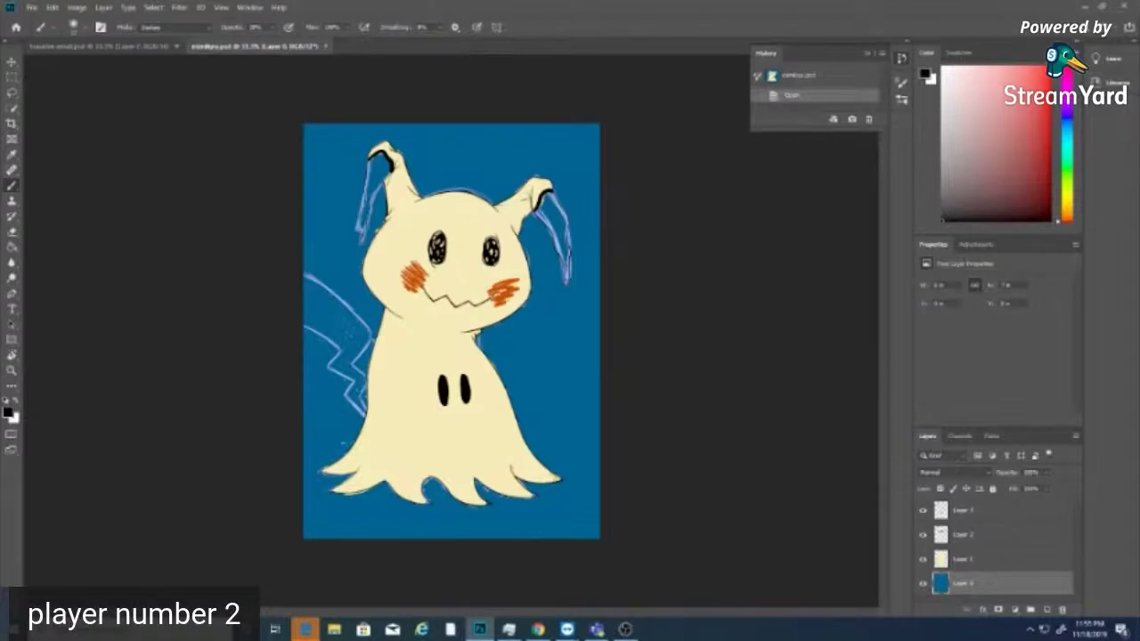
- Select the character's cream body layer, sample its cream colour and enlarge the brush
{"action": "key", "text": "i"}
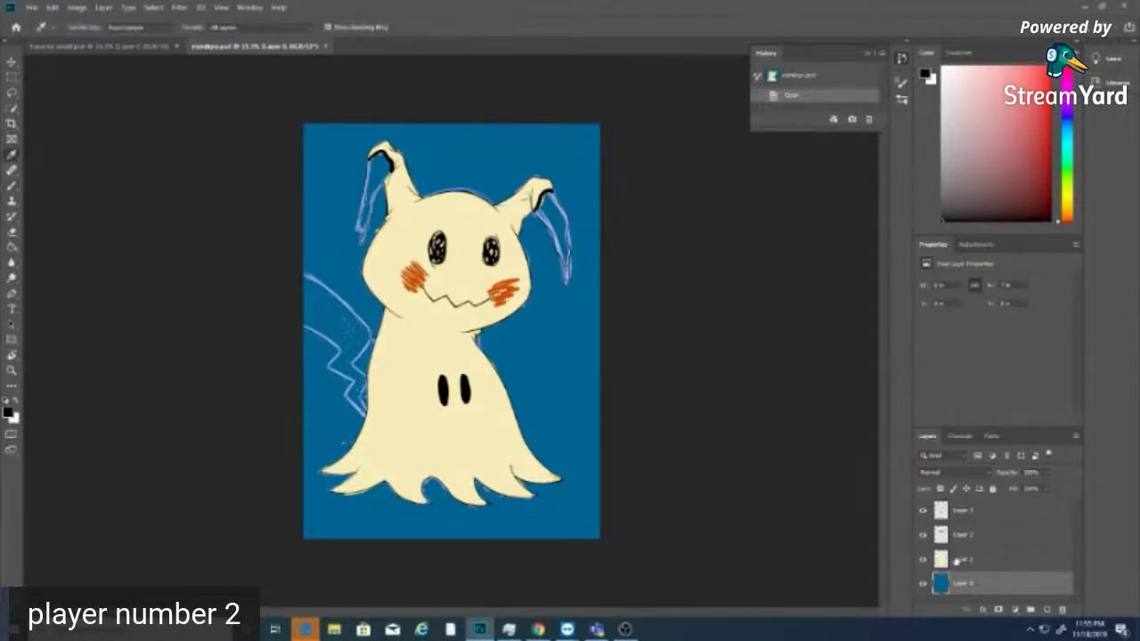
{"action": "left_click", "coordinate": [978, 559]}
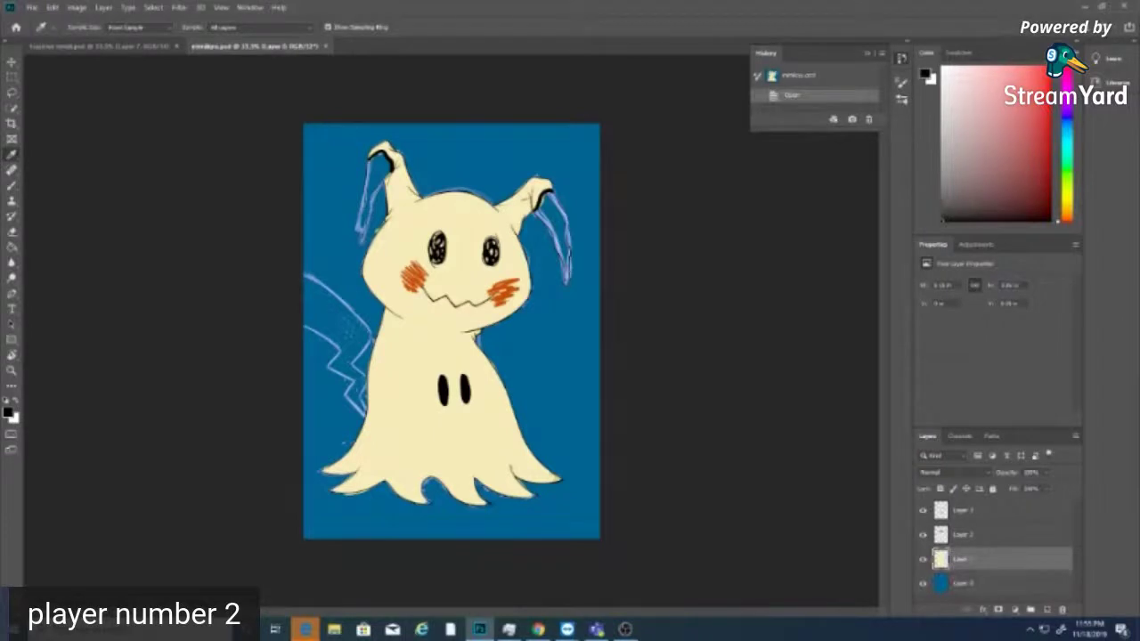
{"action": "left_click", "coordinate": [450, 338]}
{"action": "key", "text": "b"}
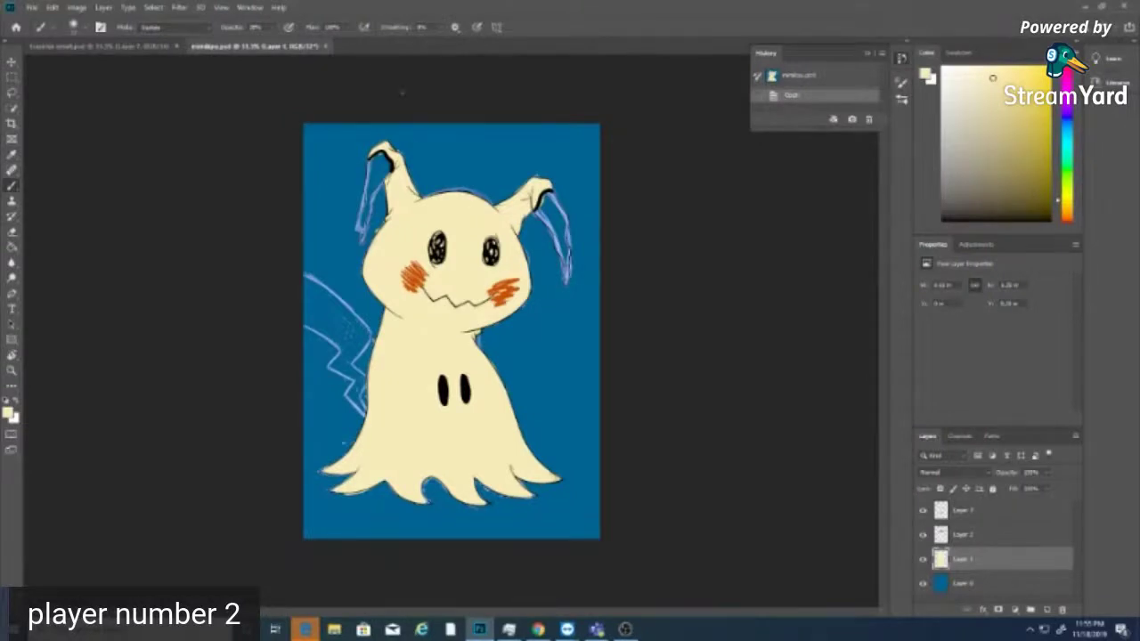
{"action": "left_click", "coordinate": [77, 26]}
{"action": "left_click_drag", "start_coordinate": [72, 66], "coordinate": [115, 66]}
{"action": "key", "text": "Return"}
- Pick a slightly darker shade of the sampled cream as the painting colour
{"action": "key", "text": "x"}
{"action": "key", "text": "i"}
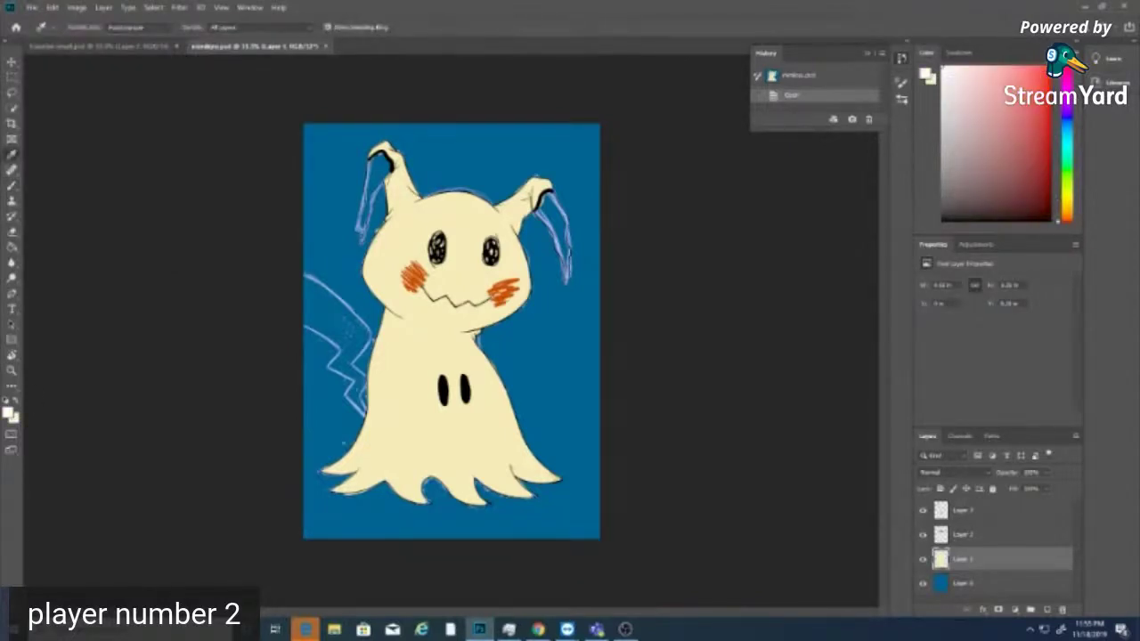
{"action": "key", "text": "x"}
{"action": "left_click", "coordinate": [994, 109]}
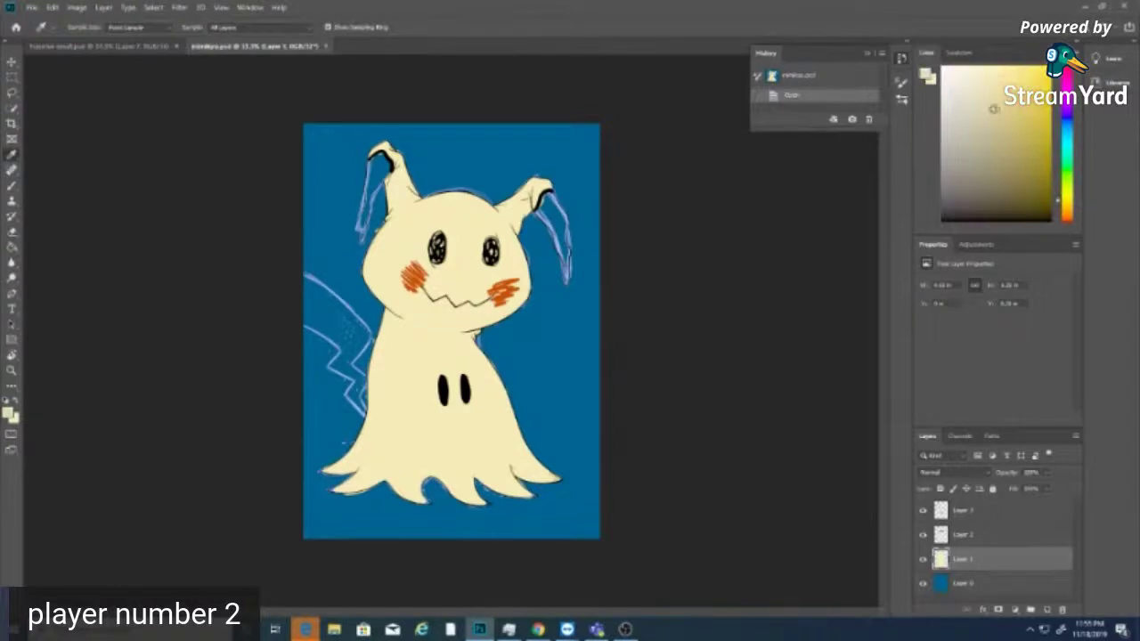
- Pick a darker muted cream and brush shading strokes down the right side of the Mimikyu's head with the Brush tool
{"action": "left_click", "coordinate": [992, 127]}
{"action": "left_click", "coordinate": [11, 184]}
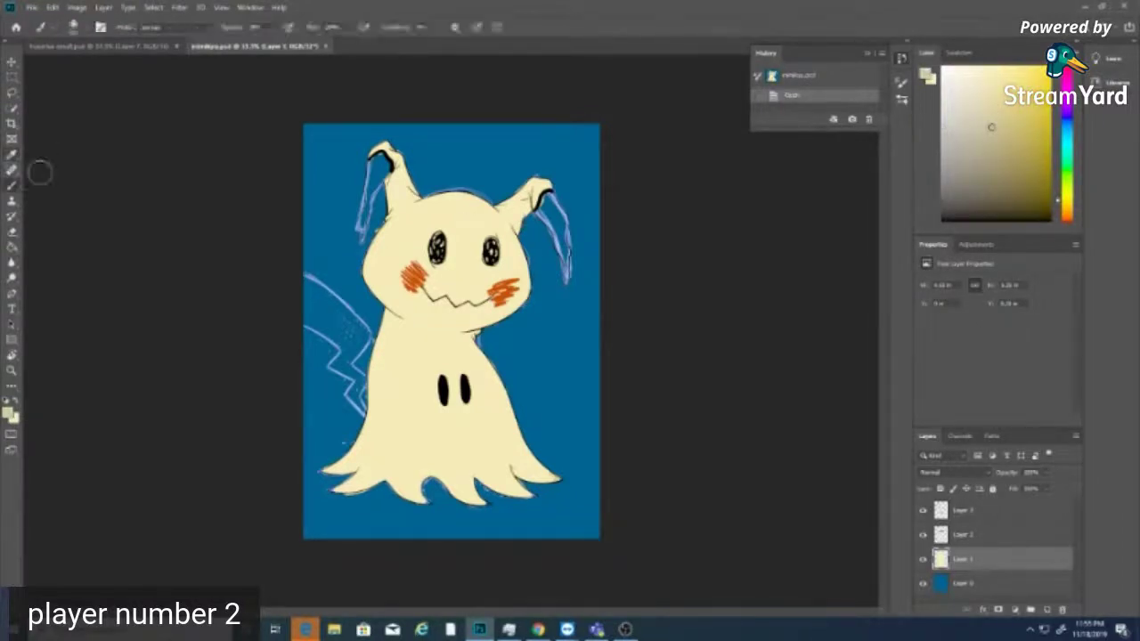
{"action": "mouse_move", "coordinate": [497, 219]}
{"action": "left_mouse_down"}
{"action": "mouse_move", "coordinate": [482, 317]}
{"action": "mouse_move", "coordinate": [465, 334]}
{"action": "mouse_move", "coordinate": [497, 319]}
{"action": "mouse_move", "coordinate": [488, 334]}
{"action": "left_mouse_up"}
{"action": "left_click_drag", "start_coordinate": [510, 250], "coordinate": [461, 331]}
{"action": "left_click_drag", "start_coordinate": [502, 272], "coordinate": [481, 321]}
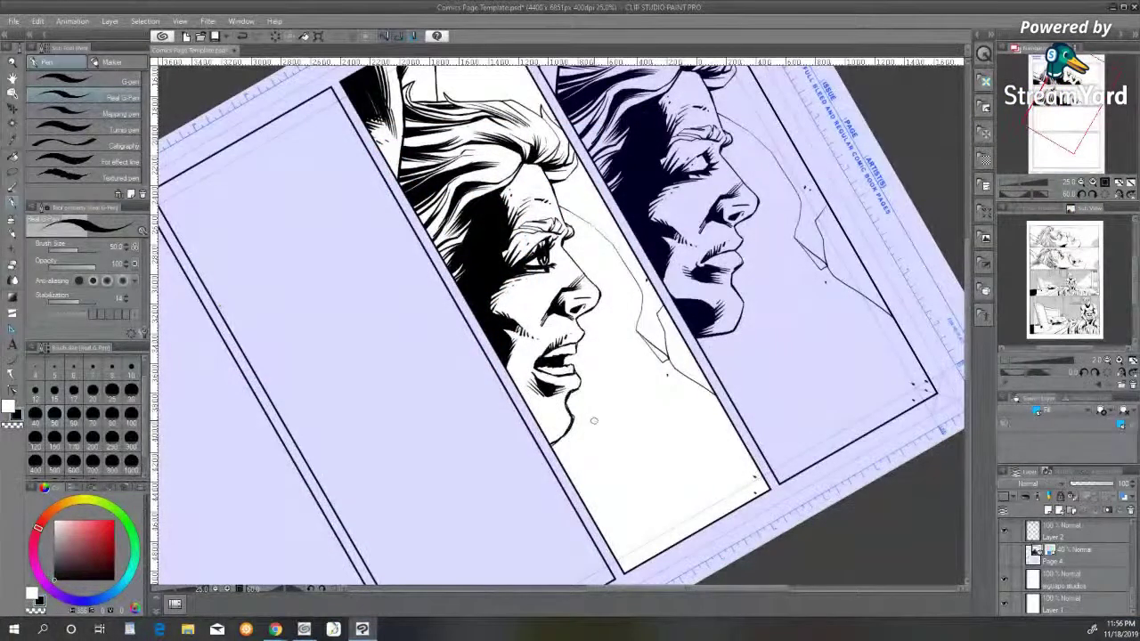
- In Clip Studio Paint, re-ink the chin contour of the open-mouthed face with the Real G-Pen and hatch the shadow along its jaw
{"action": "left_click_drag", "start_coordinate": [569, 401], "coordinate": [564, 431]}
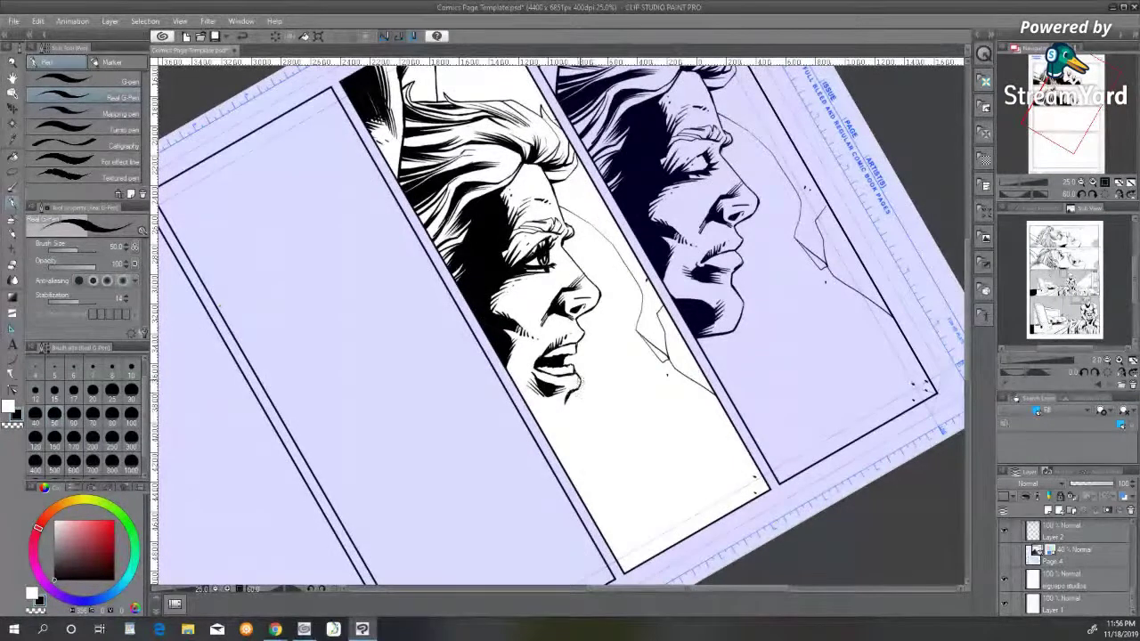
{"action": "left_click_drag", "start_coordinate": [577, 387], "coordinate": [569, 416]}
{"action": "left_click_drag", "start_coordinate": [572, 415], "coordinate": [562, 442]}
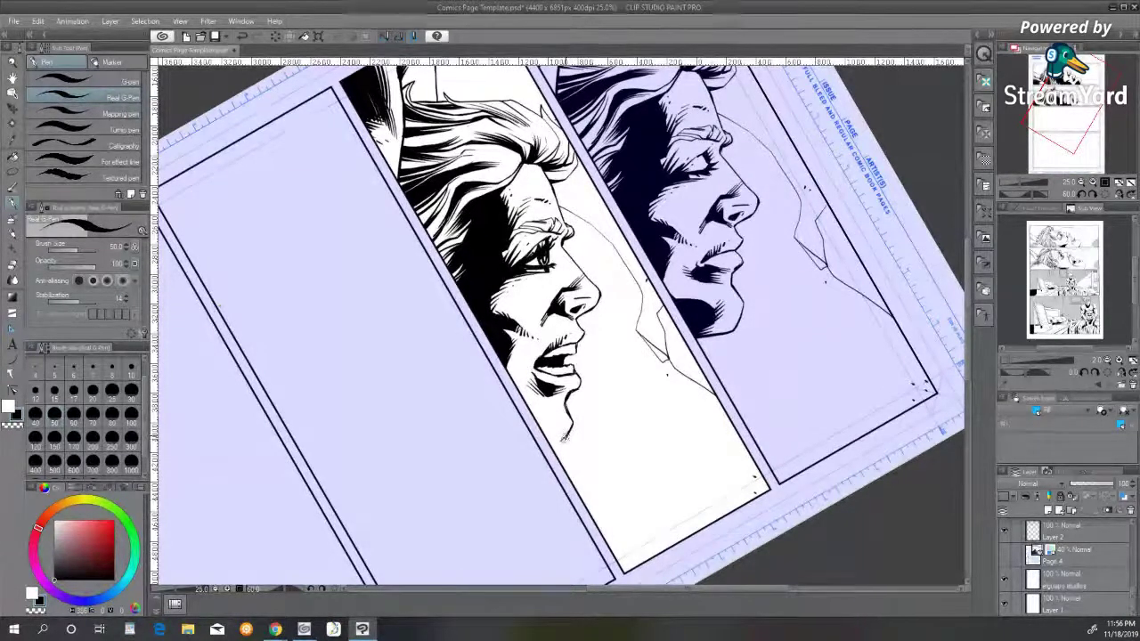
{"action": "left_click_drag", "start_coordinate": [569, 433], "coordinate": [552, 445]}
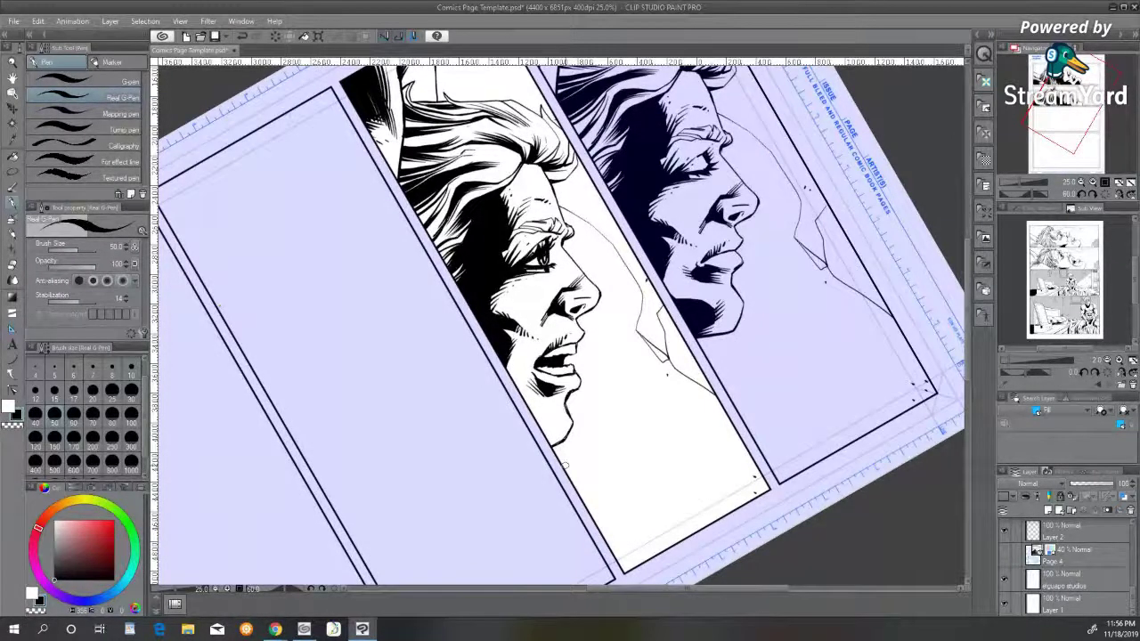
{"action": "left_click_drag", "start_coordinate": [533, 414], "coordinate": [549, 434]}
{"action": "left_click_drag", "start_coordinate": [545, 429], "coordinate": [548, 438]}
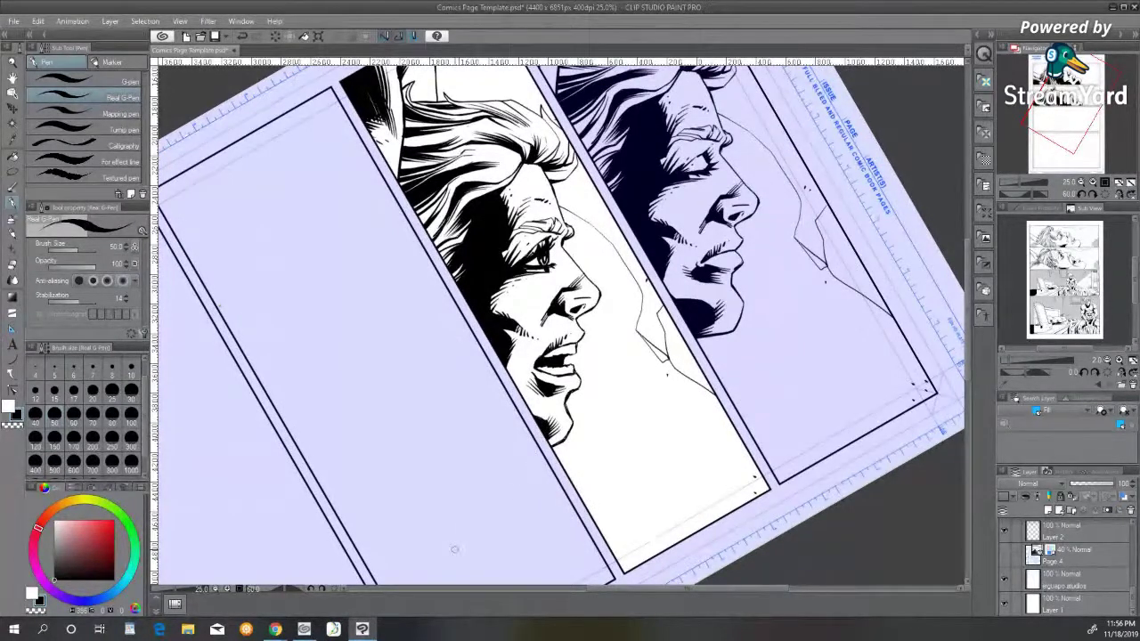